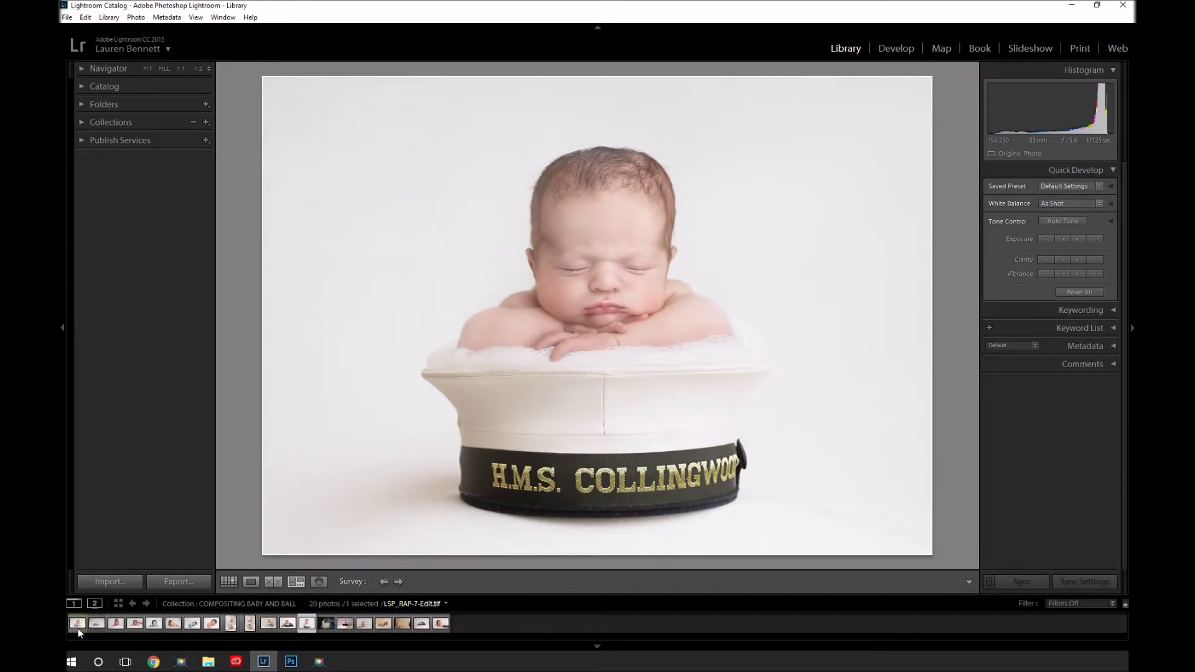
- Review the finished baby-on-ball composite, the plain ball photo and the two baby photos with supporting hands
click(76, 624)
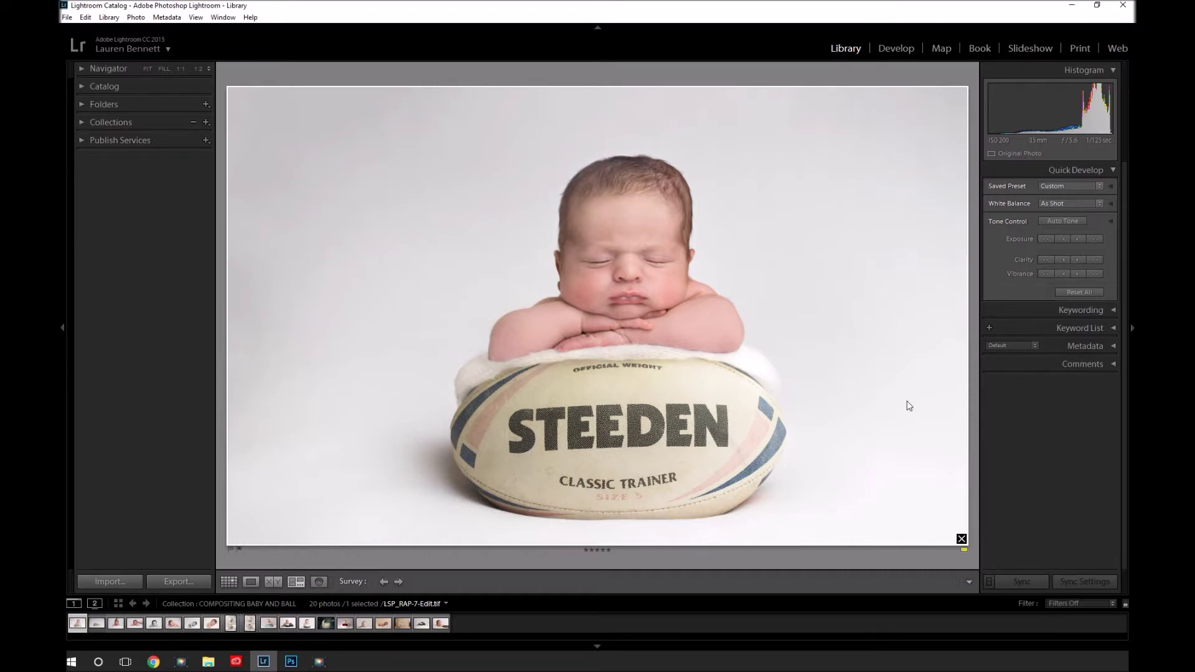
click(115, 626)
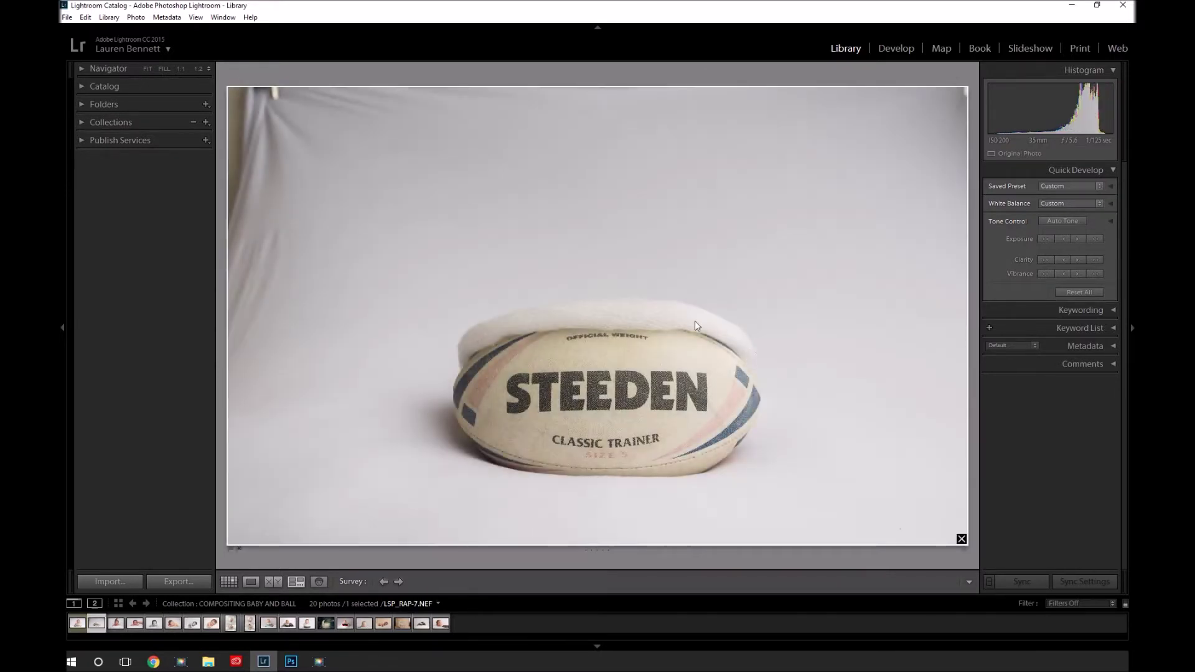
click(115, 623)
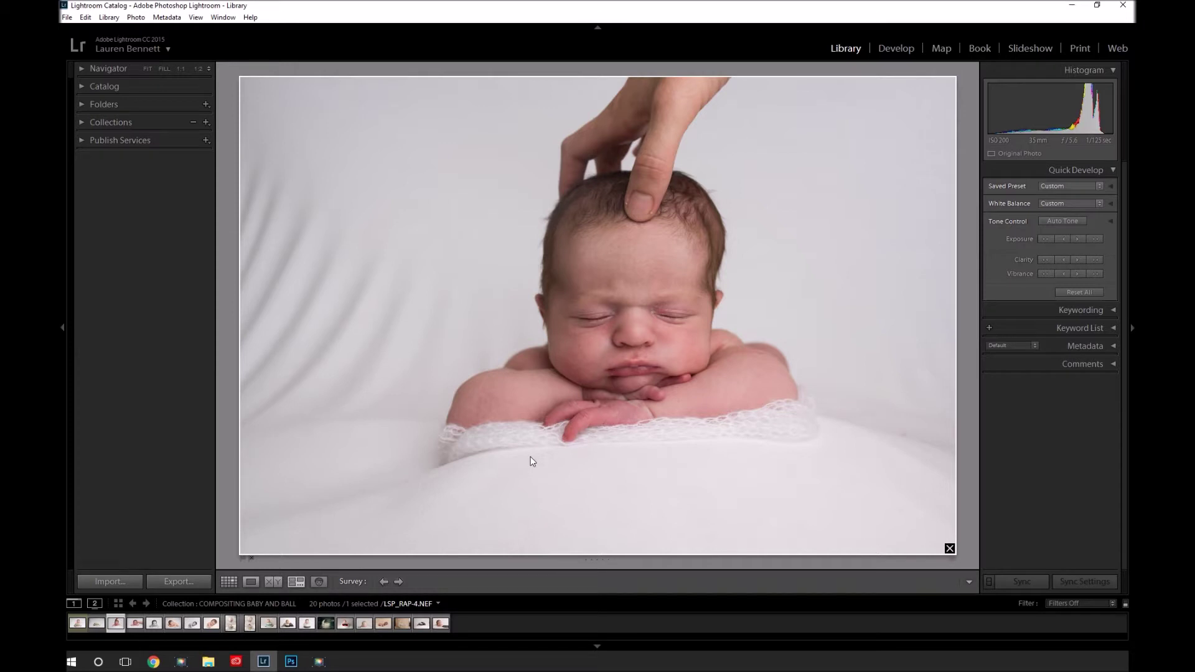
click(135, 623)
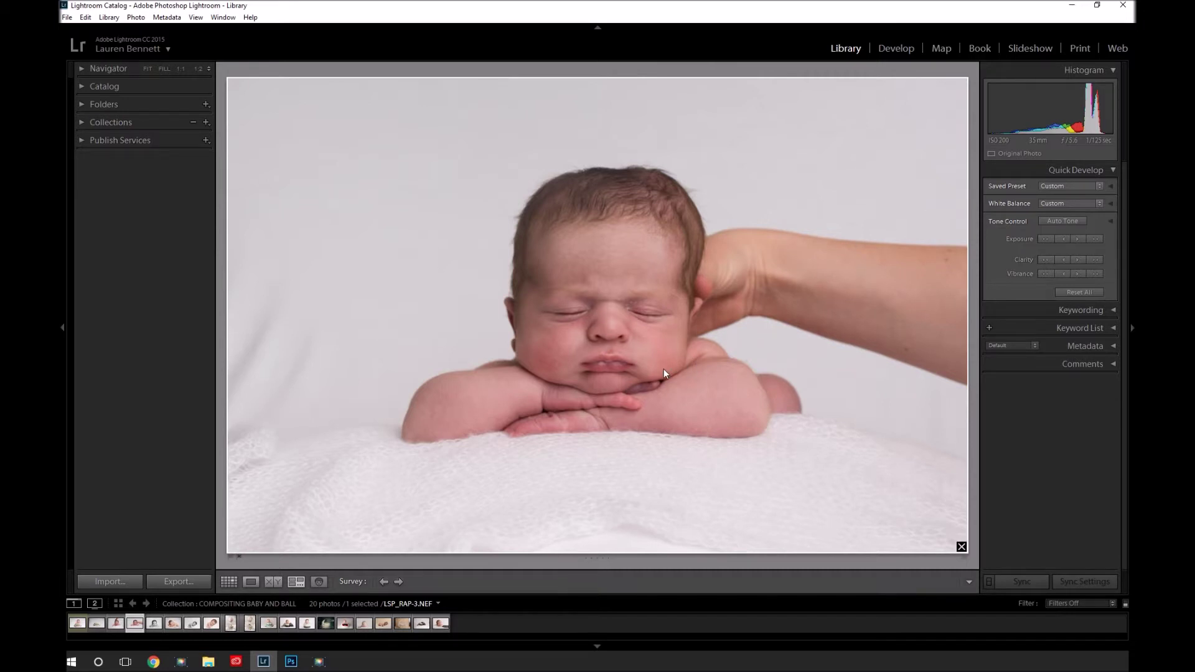
click(117, 625)
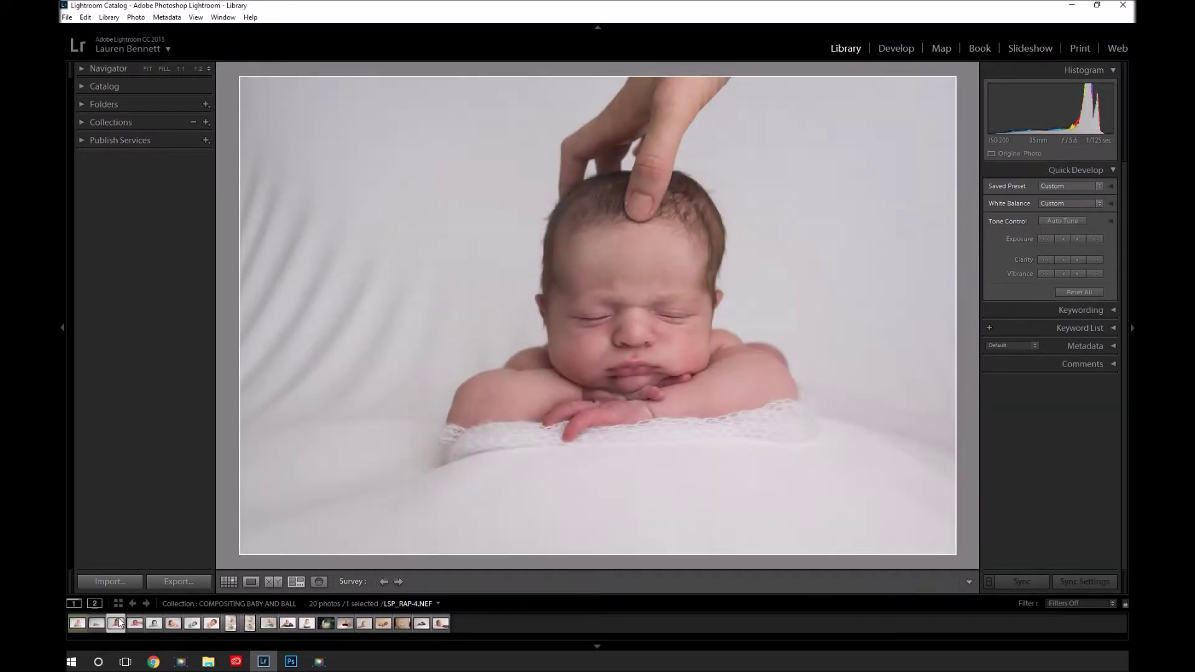
click(136, 624)
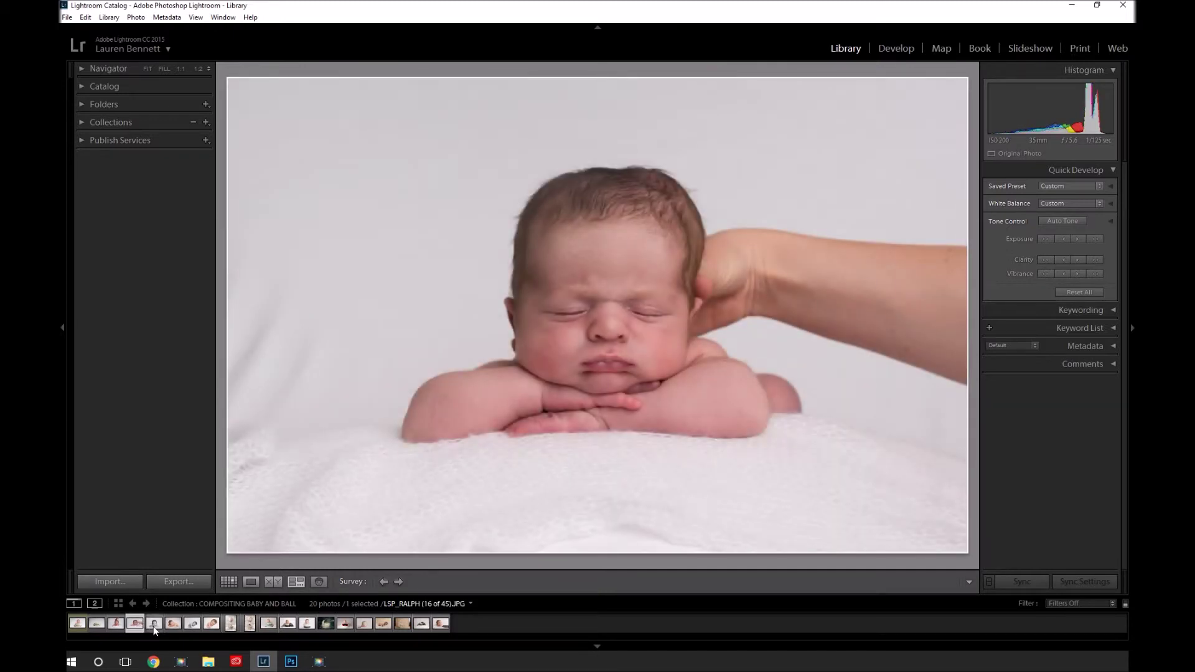
- Browse the finished portraits of the sleeping baby and return to the baby-on-ball composite
click(153, 626)
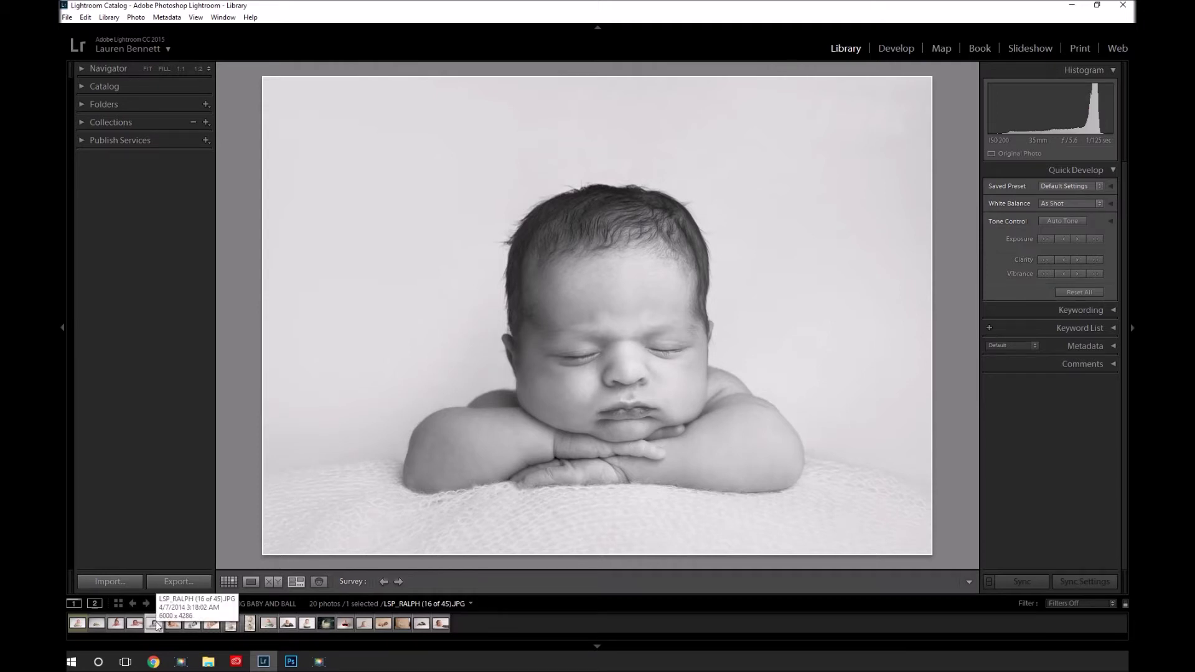
click(173, 626)
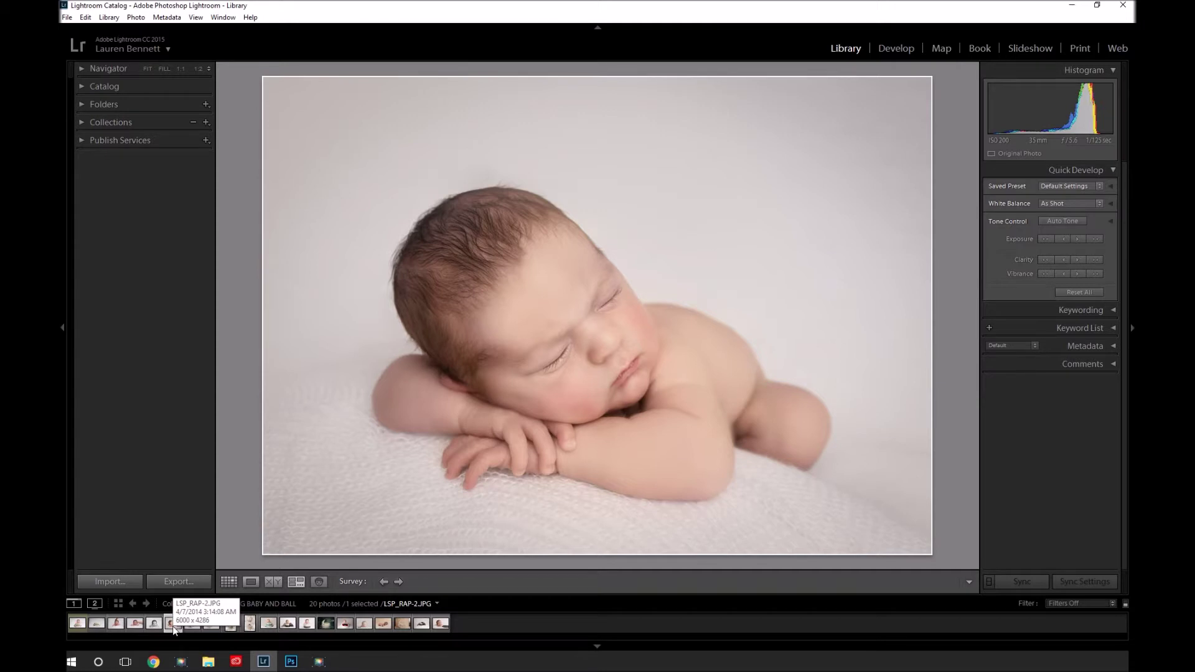
key(Right)
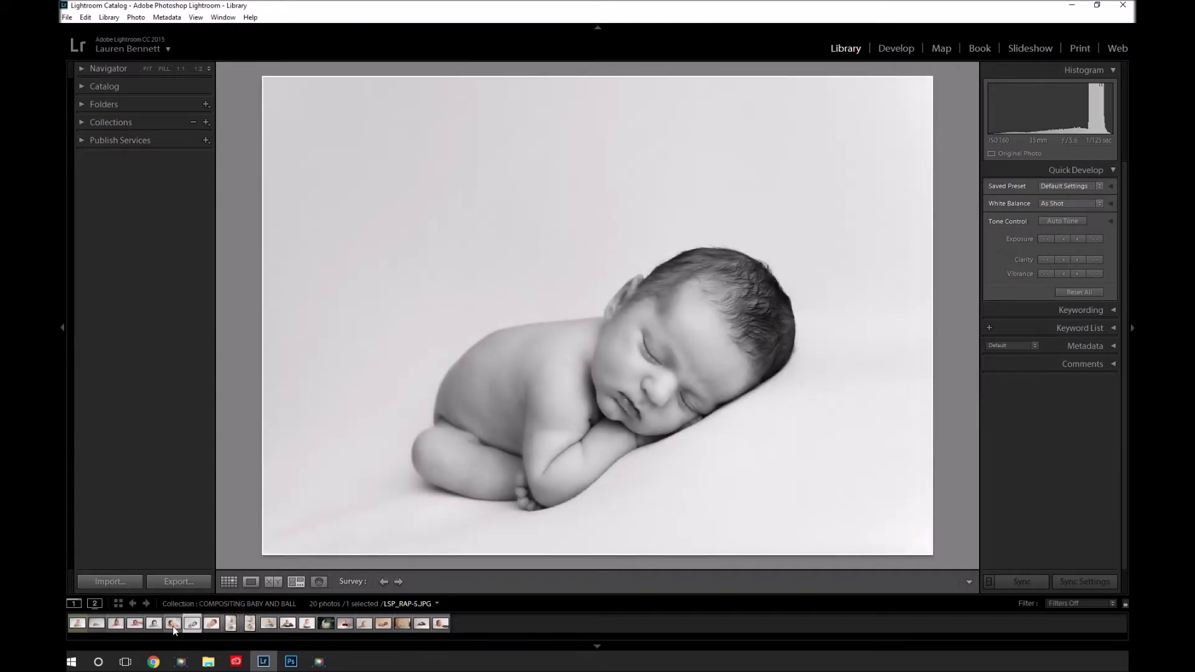
key(Right)
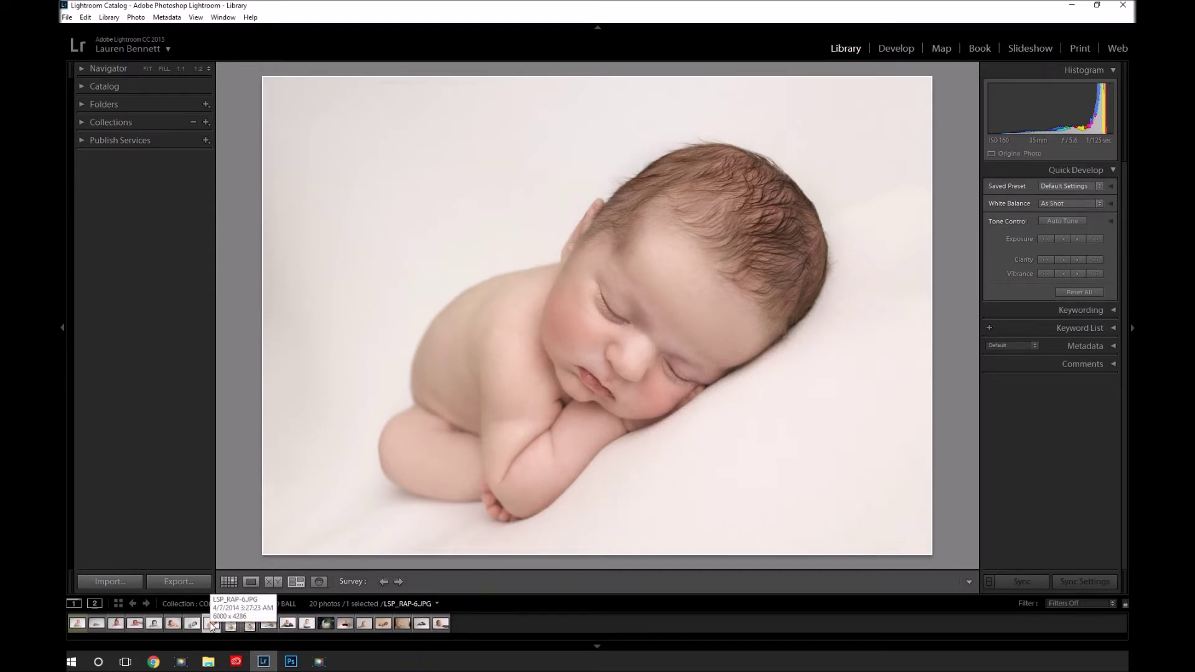
click(77, 623)
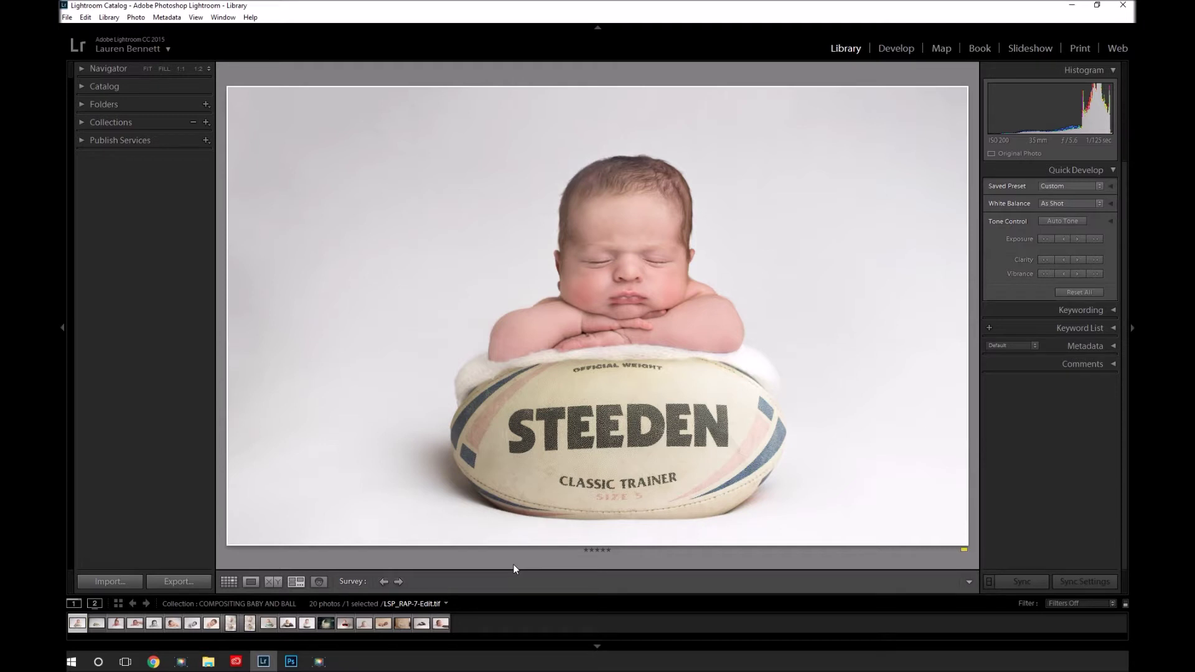
- Compare the ball photo and the two hand-supported baby photos side by side, and clear the selection
click(145, 603)
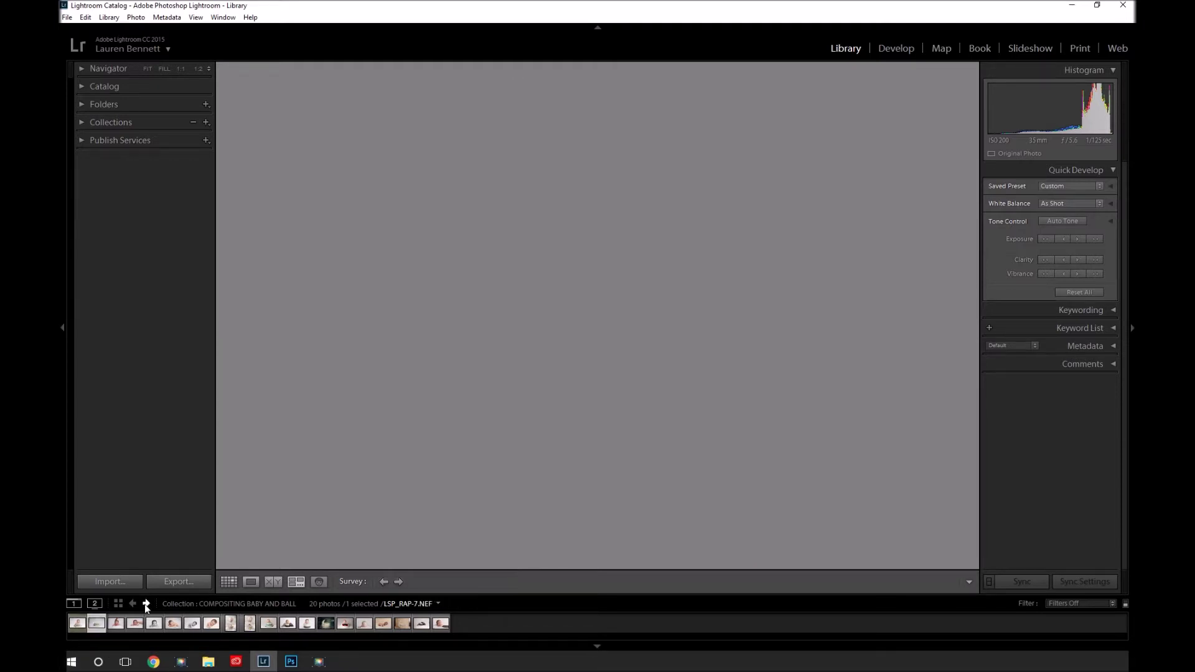
shift+click(130, 625)
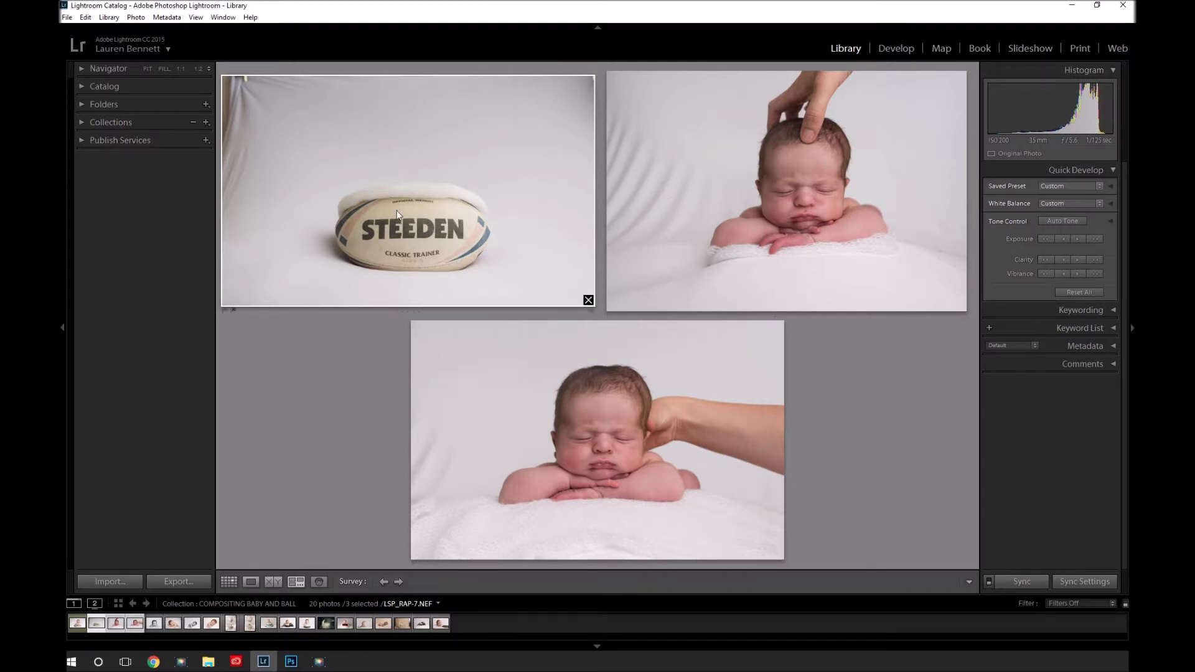
key(ctrl+d)
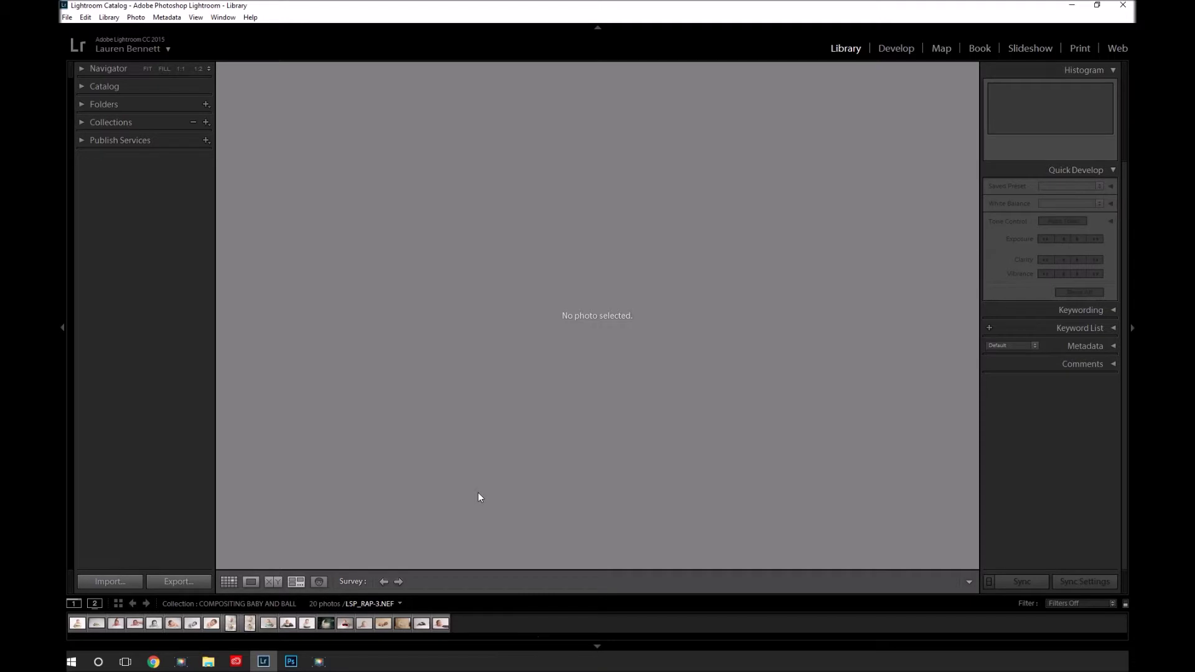
- Select the ball photo LSP_RAP-7.NEF and baby photos LSP_RAP-4.NEF and LSP_RAP-3.NEF, and open all three for editing in Photoshop
click(96, 625)
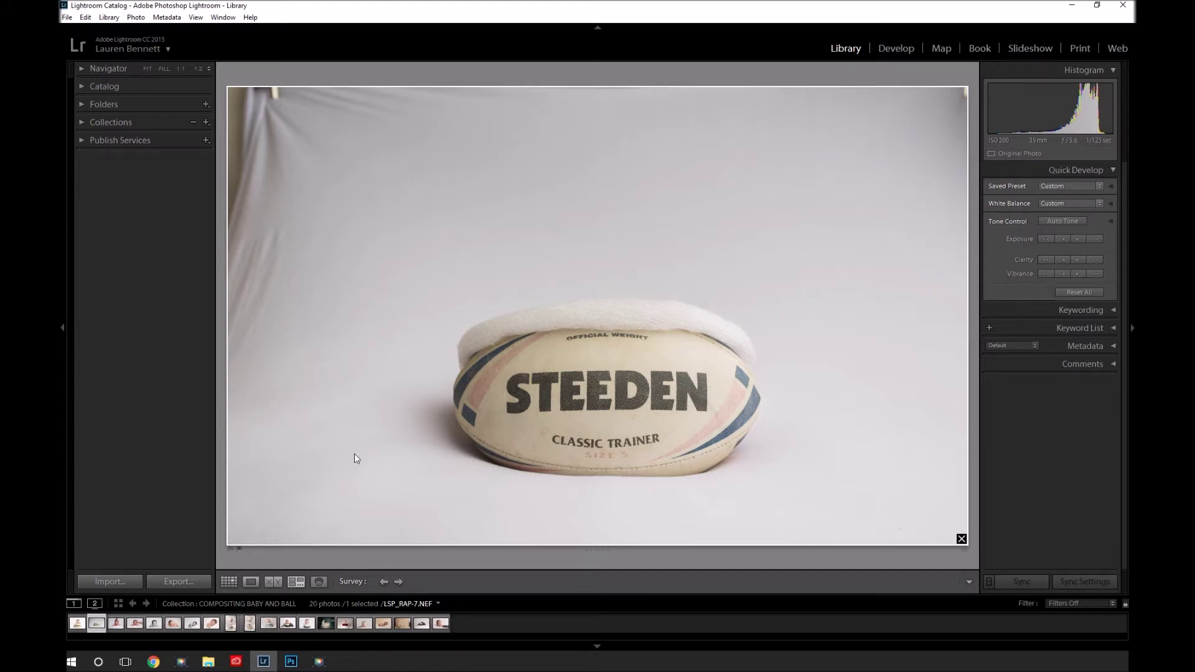
ctrl+click(116, 624)
ctrl+click(134, 624)
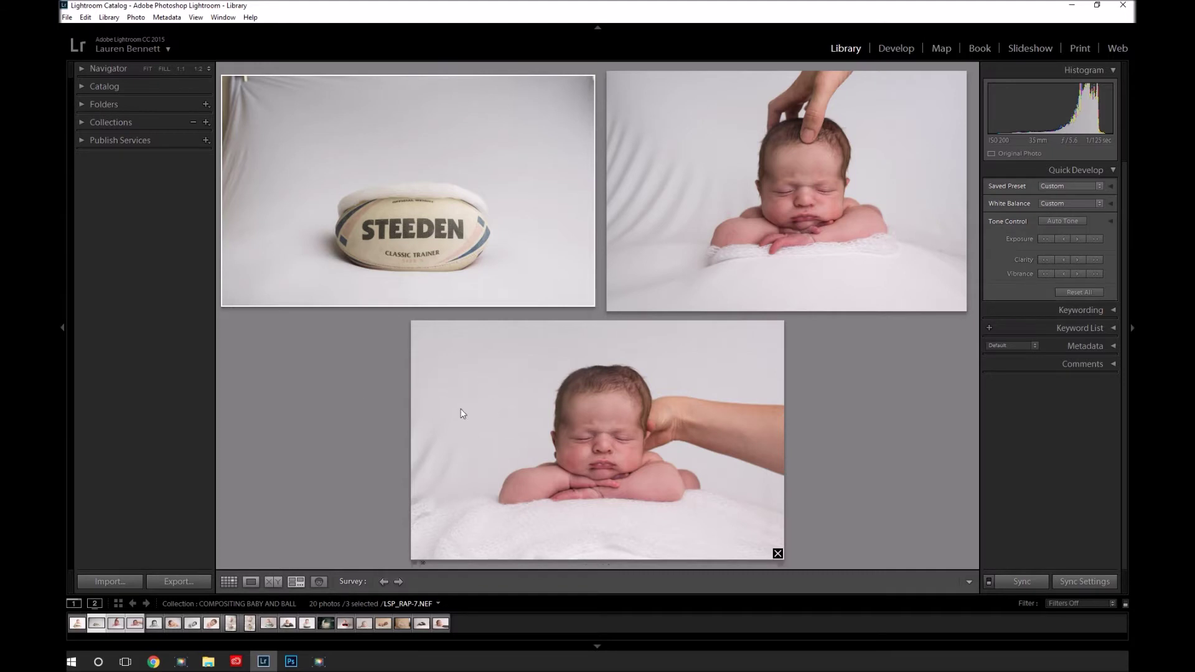
right_click(132, 624)
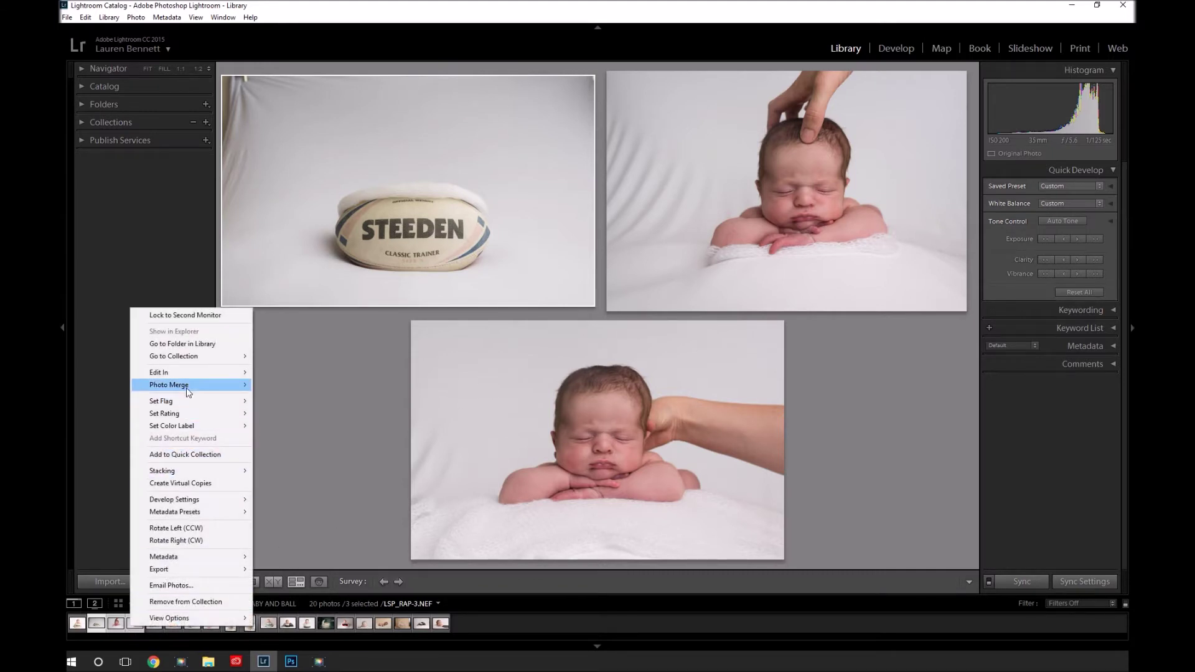
mouse_move(187, 376)
click(307, 373)
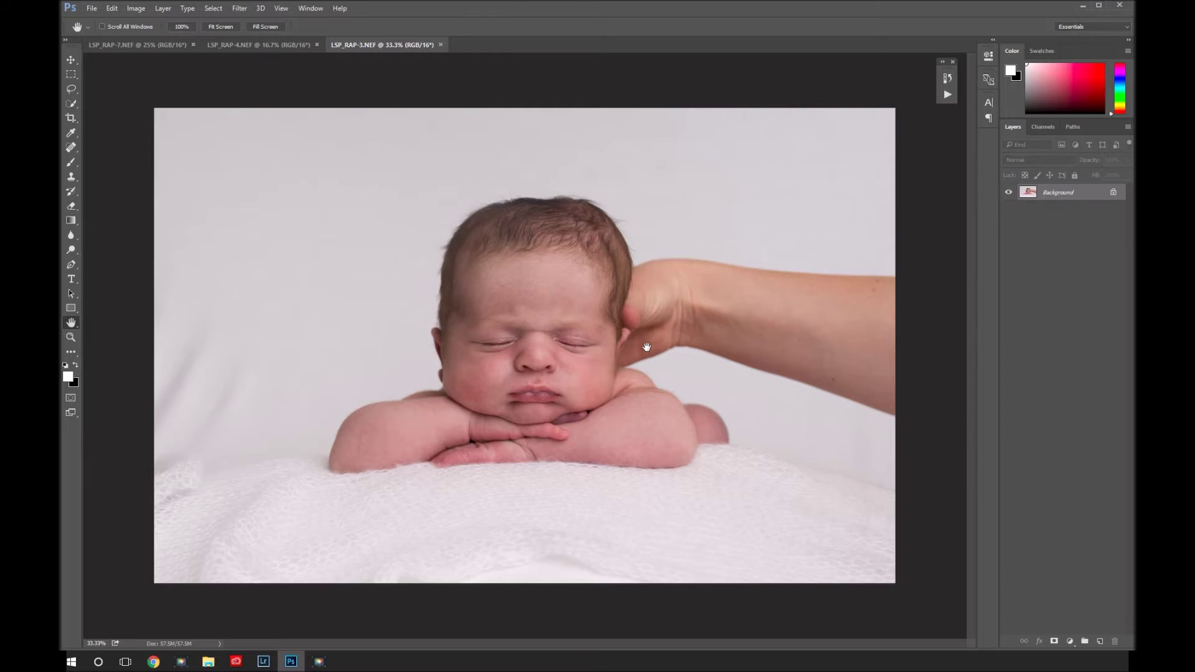
- Check the ball photo and both baby photos in their open documents, ending on the ball photo
click(157, 47)
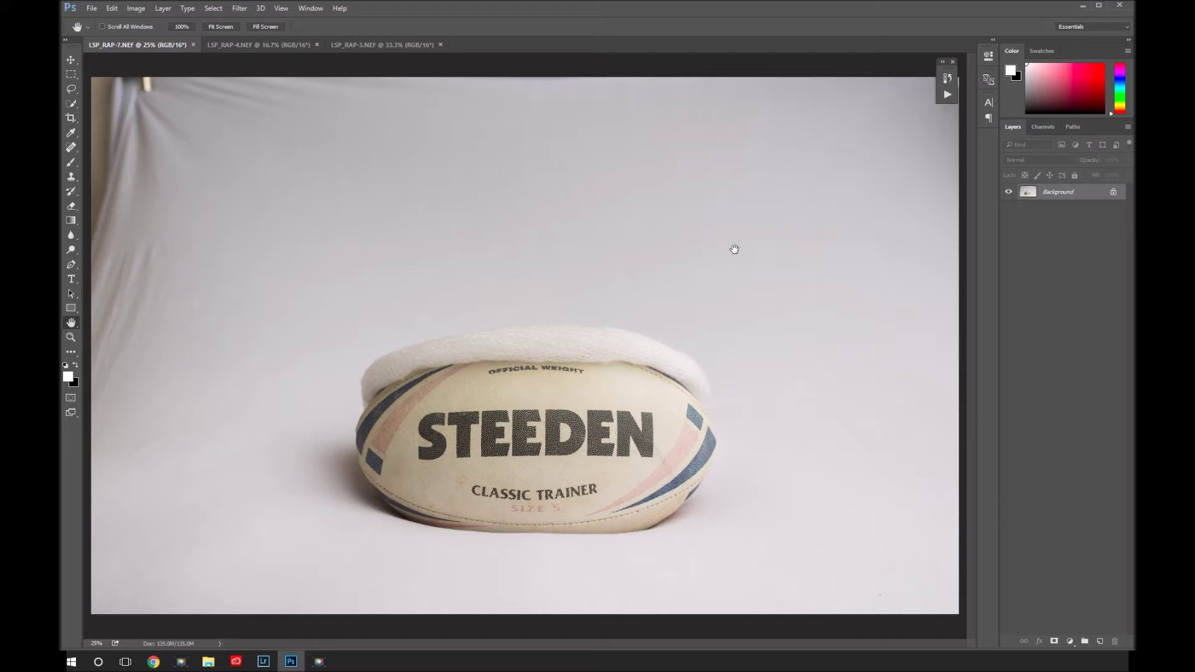
click(291, 45)
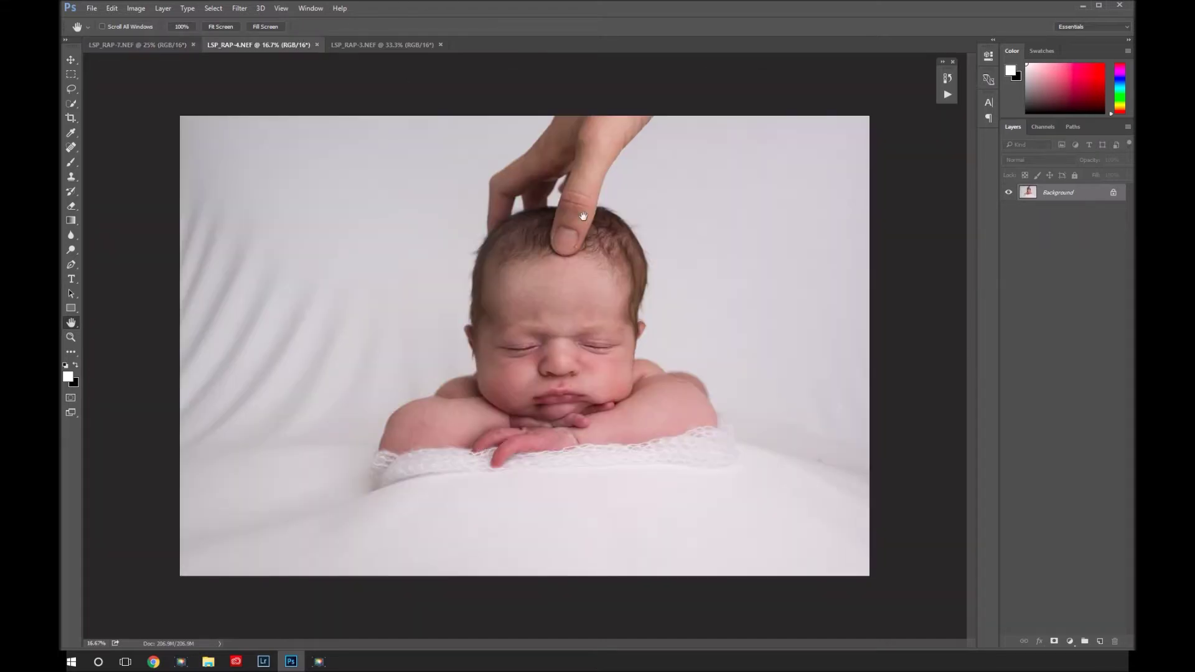
click(388, 45)
click(135, 43)
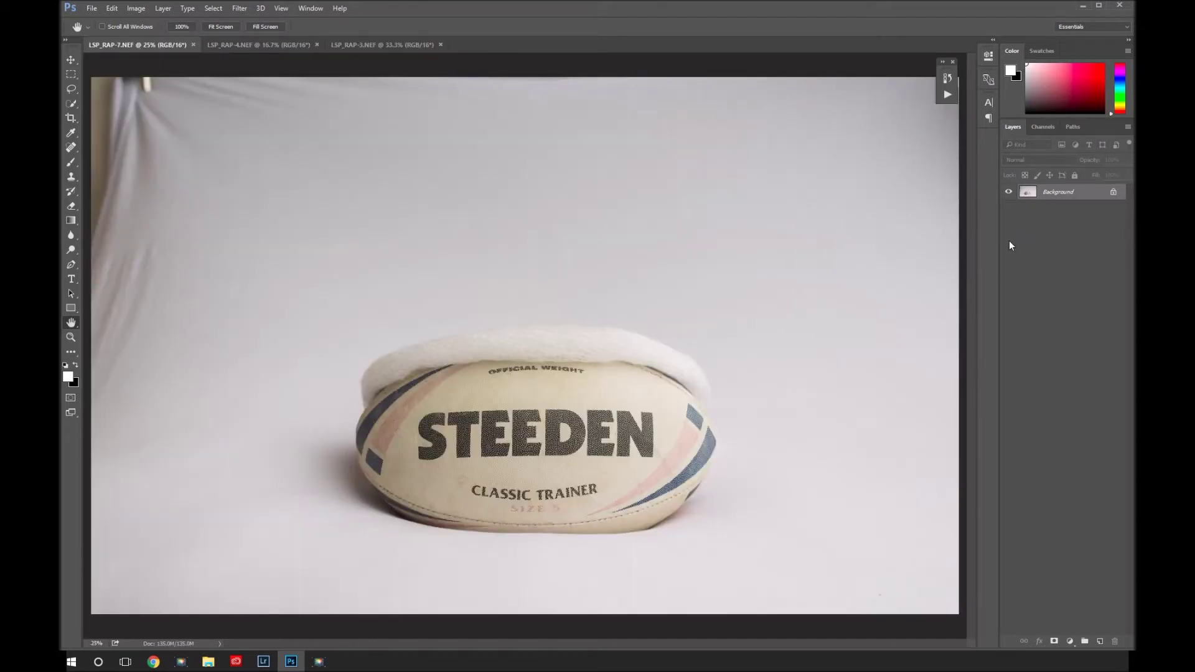
click(274, 43)
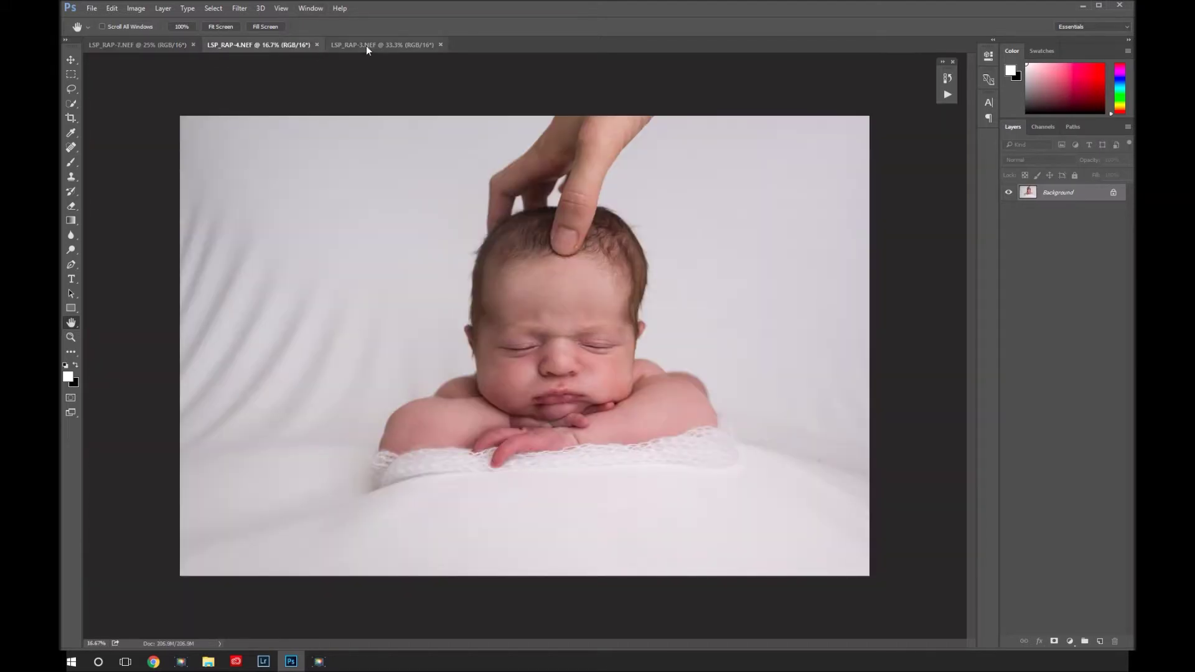
click(364, 46)
click(148, 46)
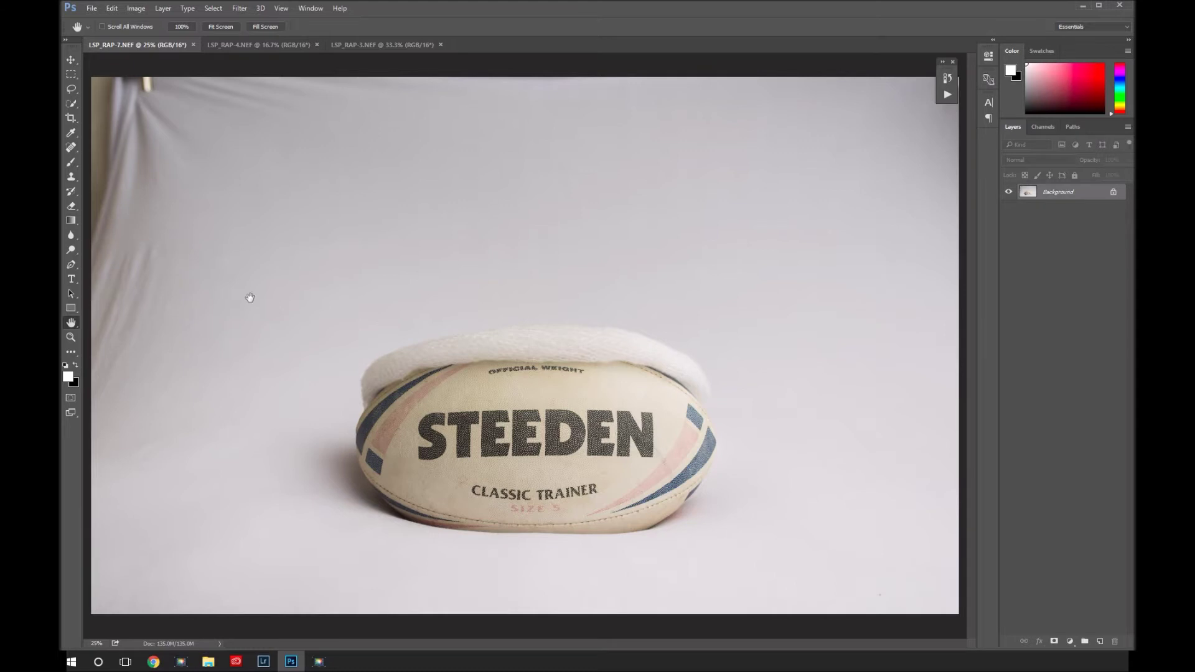
- Zoom the ball photo out to 16.7% so the whole image fits in view
key(z)
click(539, 403)
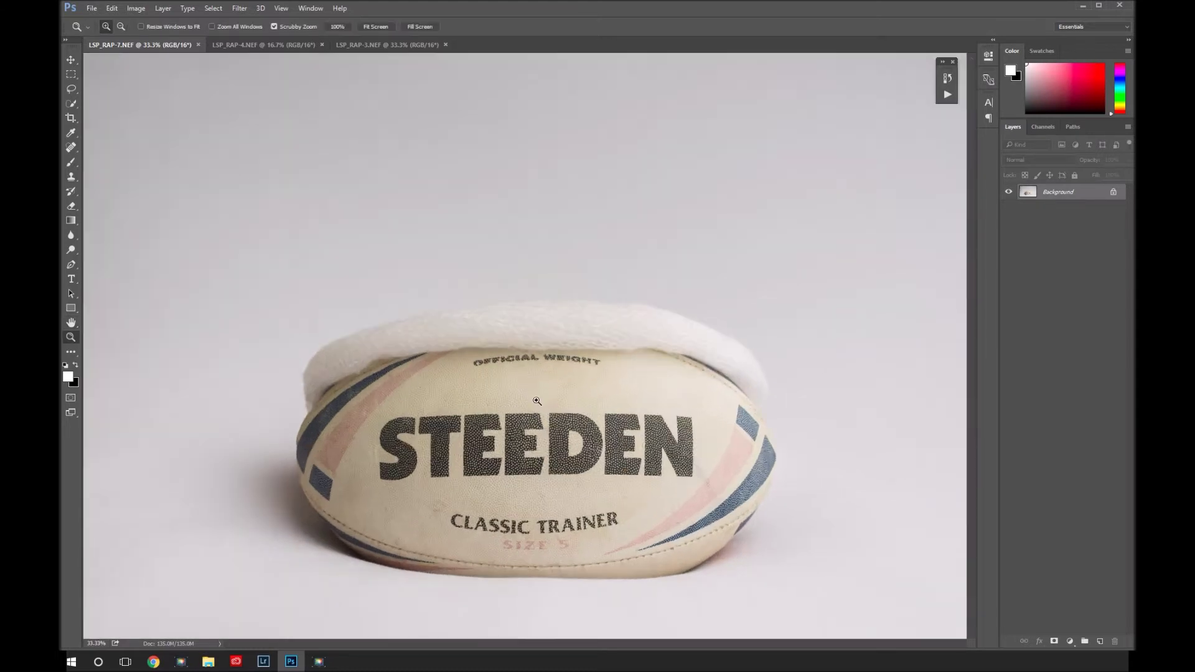
alt+click(537, 402)
alt+click(536, 398)
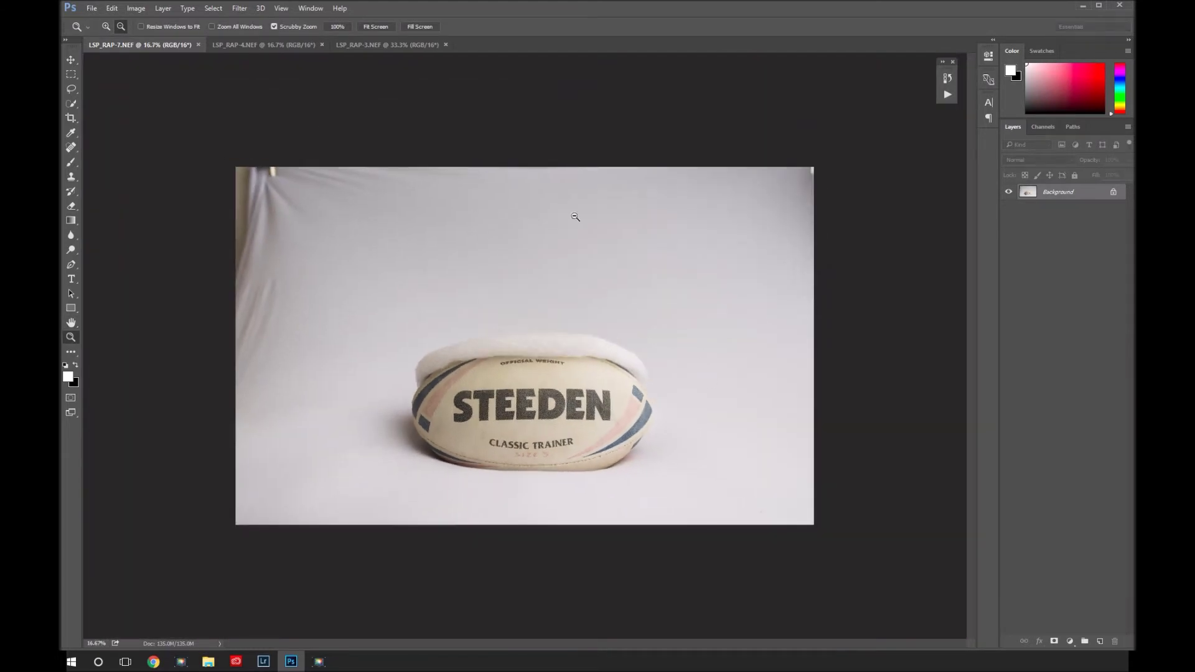
- Adjust the zoom of LSP_RAP-4.NEF to 16.7% and compare the baby's size with the one in LSP_RAP-3.NEF
click(305, 48)
click(469, 272)
click(469, 272)
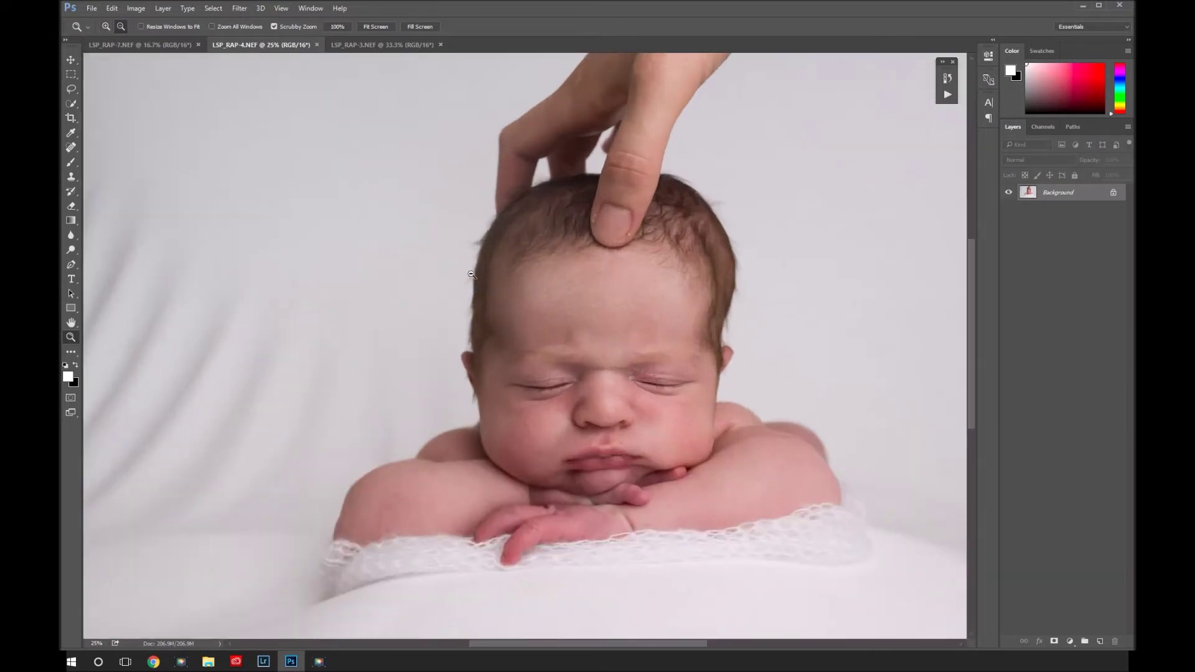
alt+click(470, 272)
alt+click(470, 271)
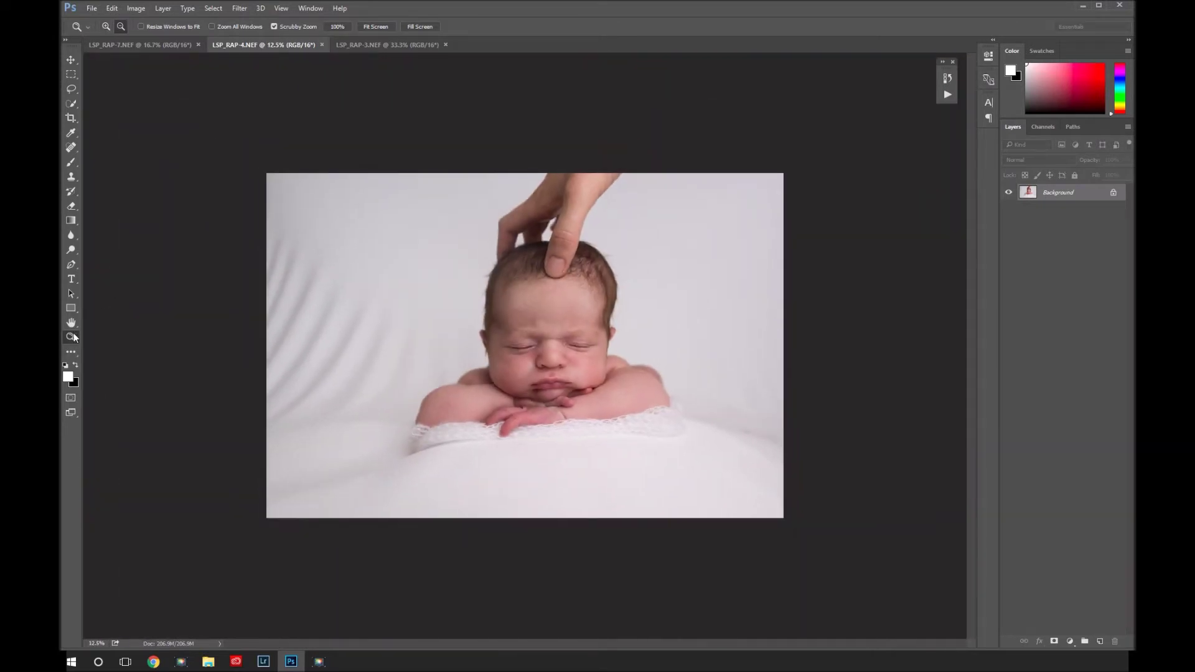
click(105, 27)
click(380, 45)
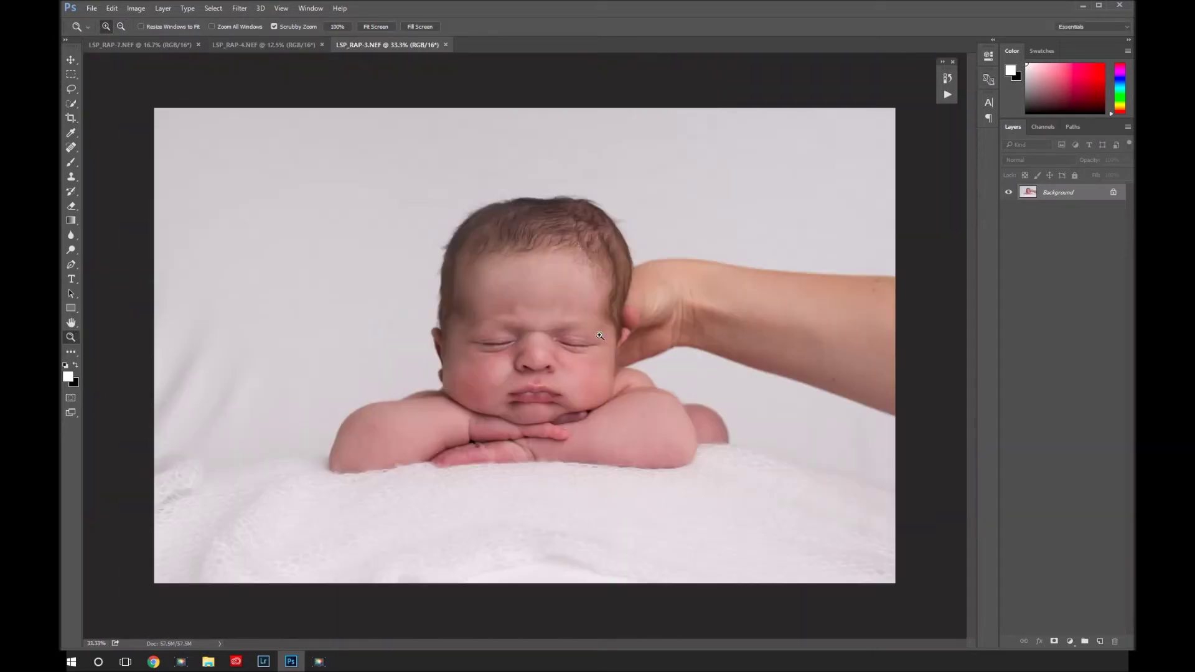
click(254, 44)
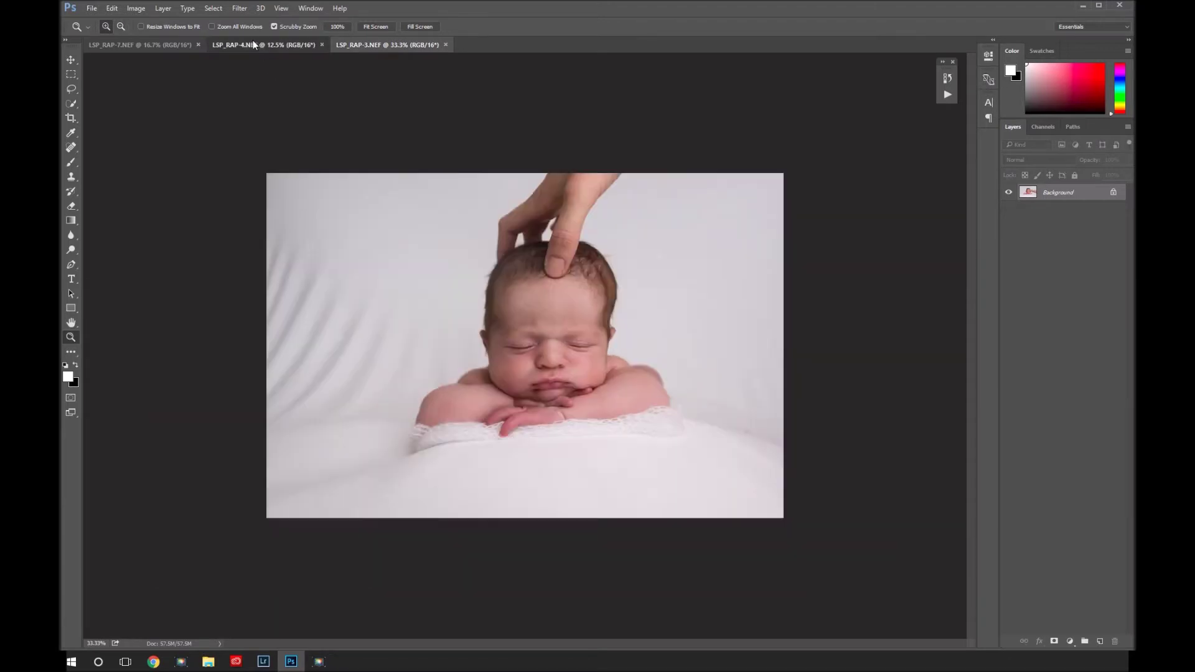
click(383, 45)
click(274, 44)
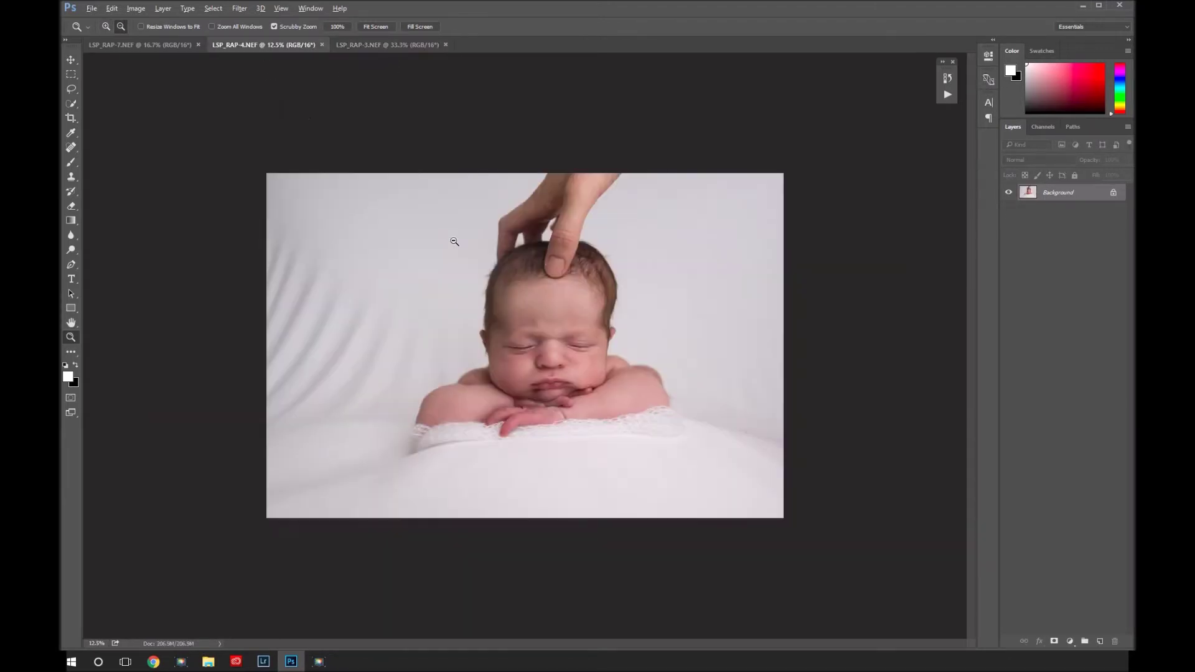
click(455, 242)
click(382, 45)
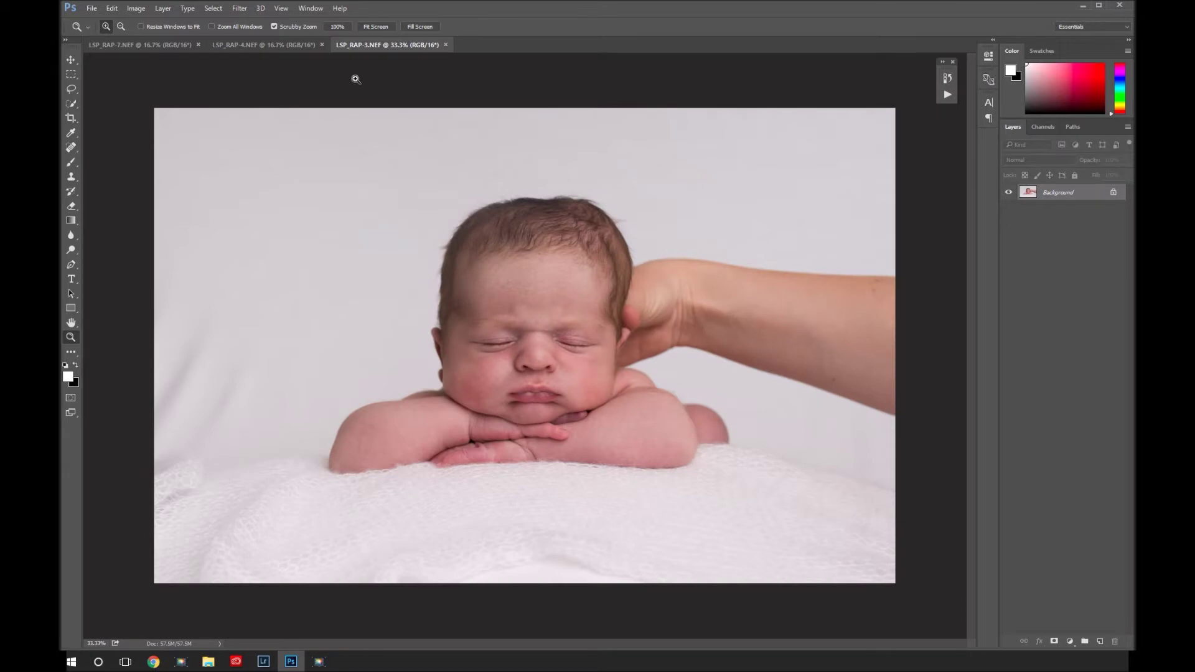
- Duplicate the ball photo's Background layer twice, keeping the default name Background copy for the second duplicate
click(132, 46)
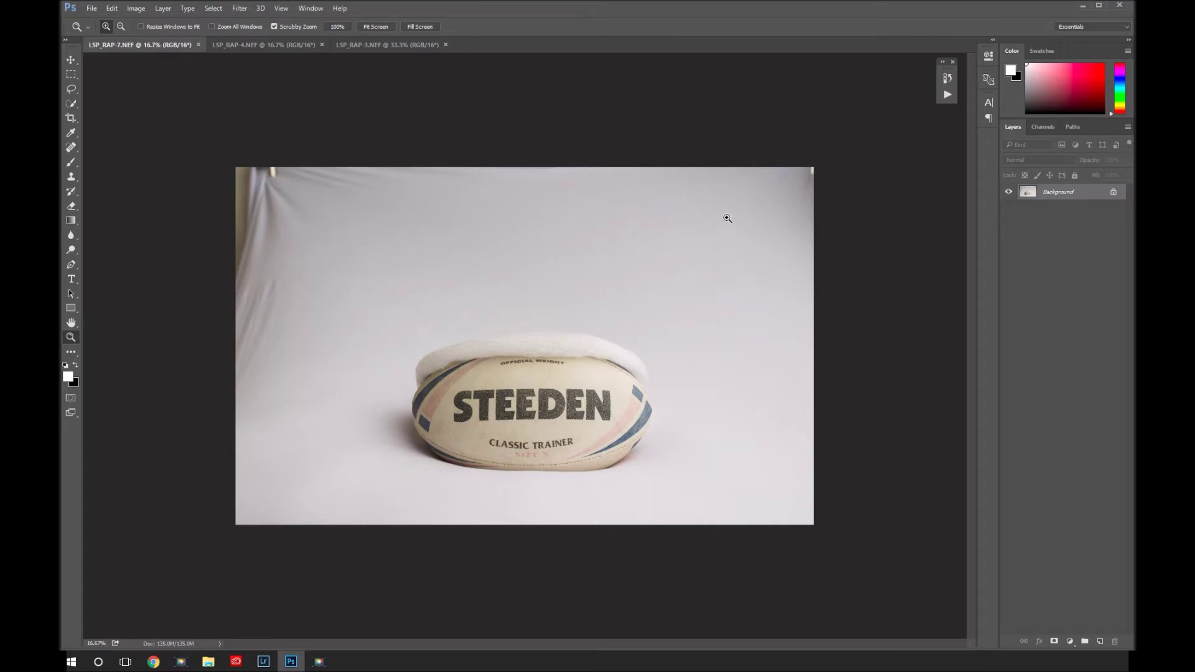
key(ctrl+j)
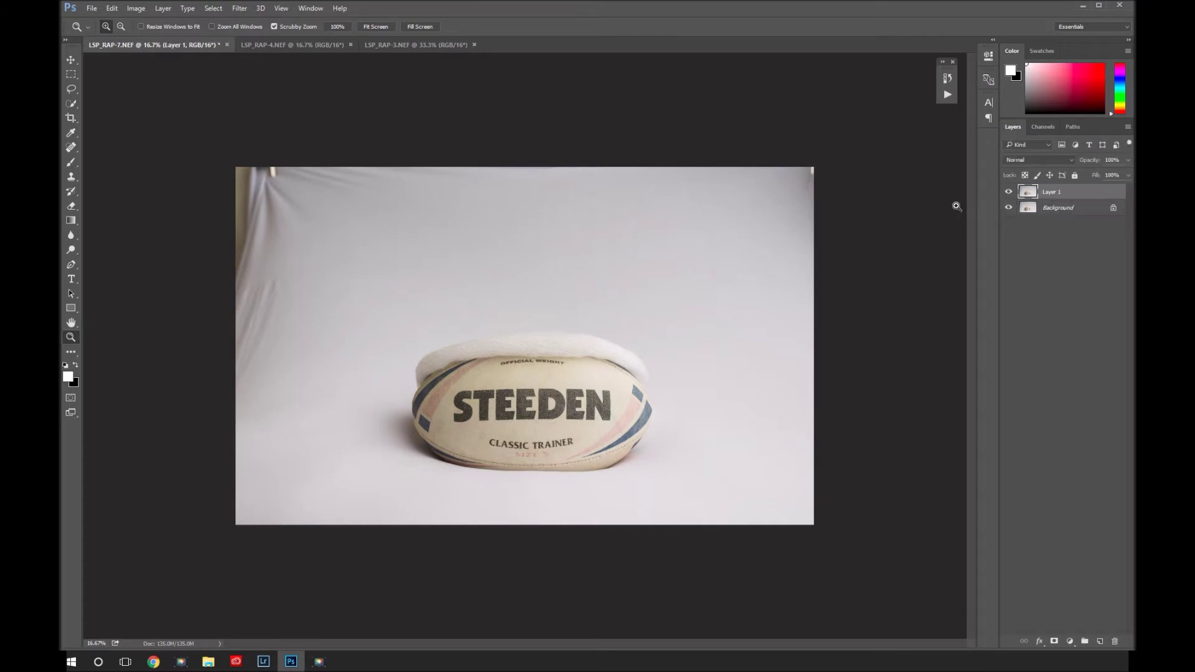
right_click(1077, 206)
click(1074, 226)
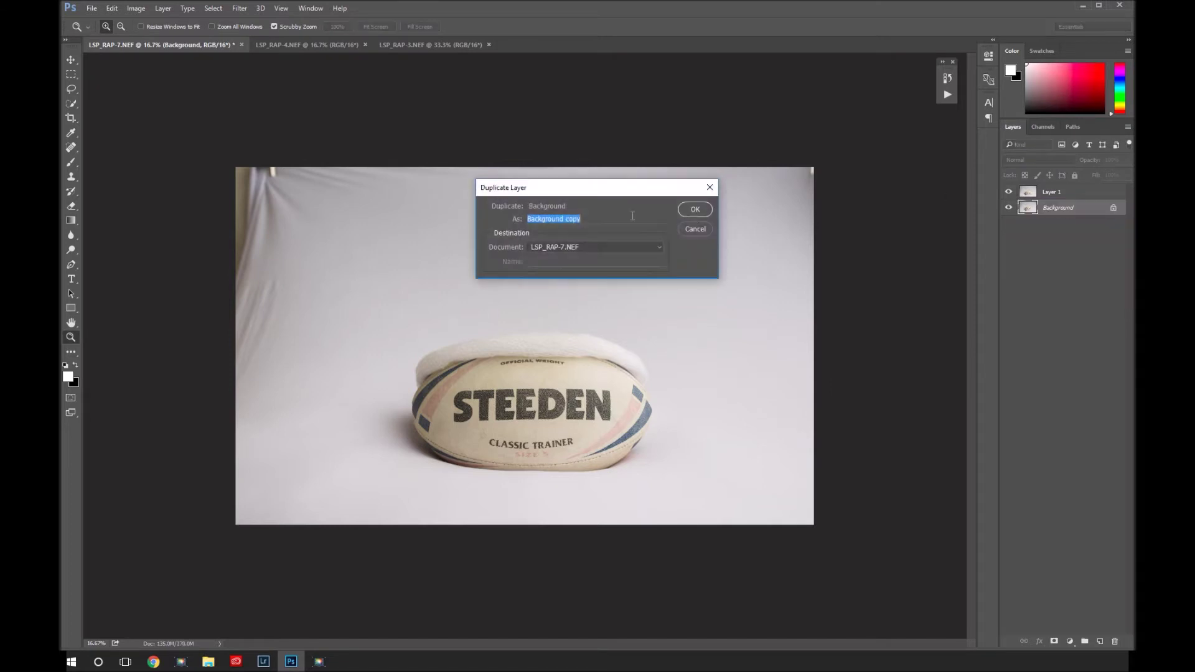
click(696, 210)
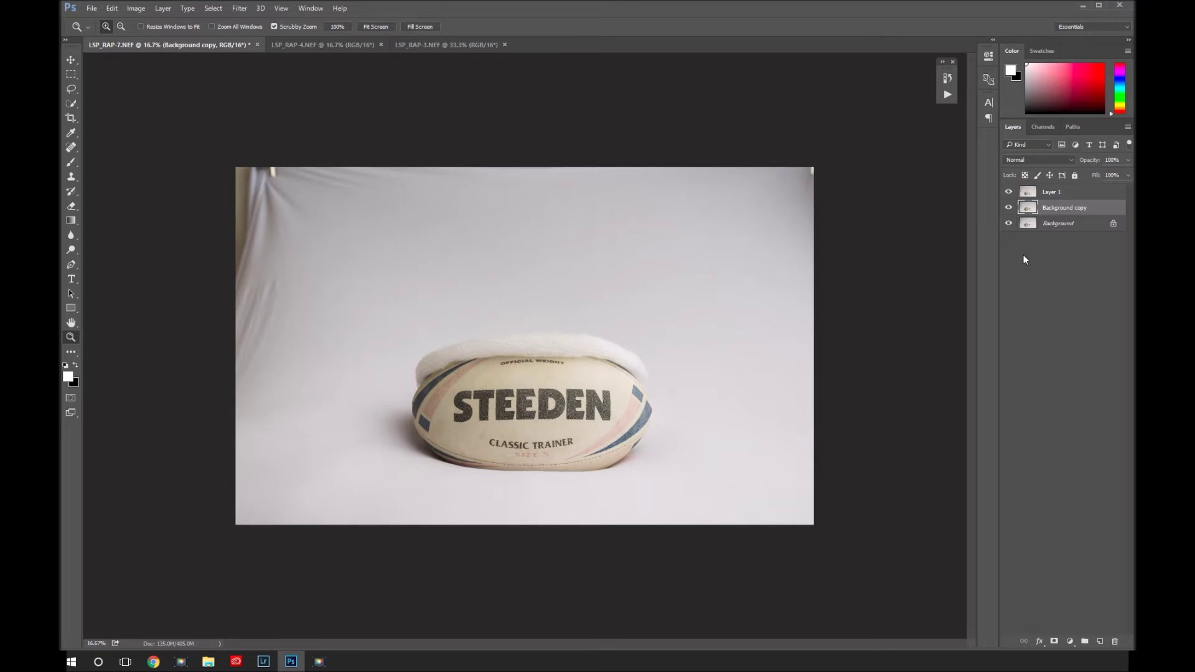
- Delete the Background copy layer and make Layer 1 the active layer
key(Delete)
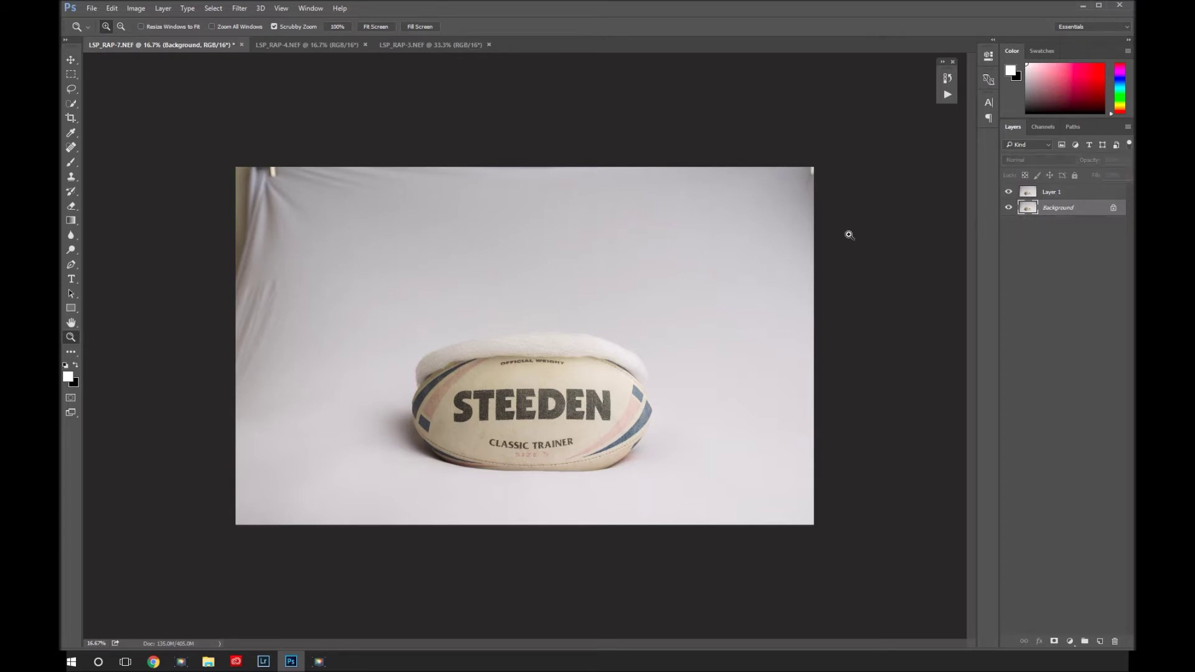
click(1080, 193)
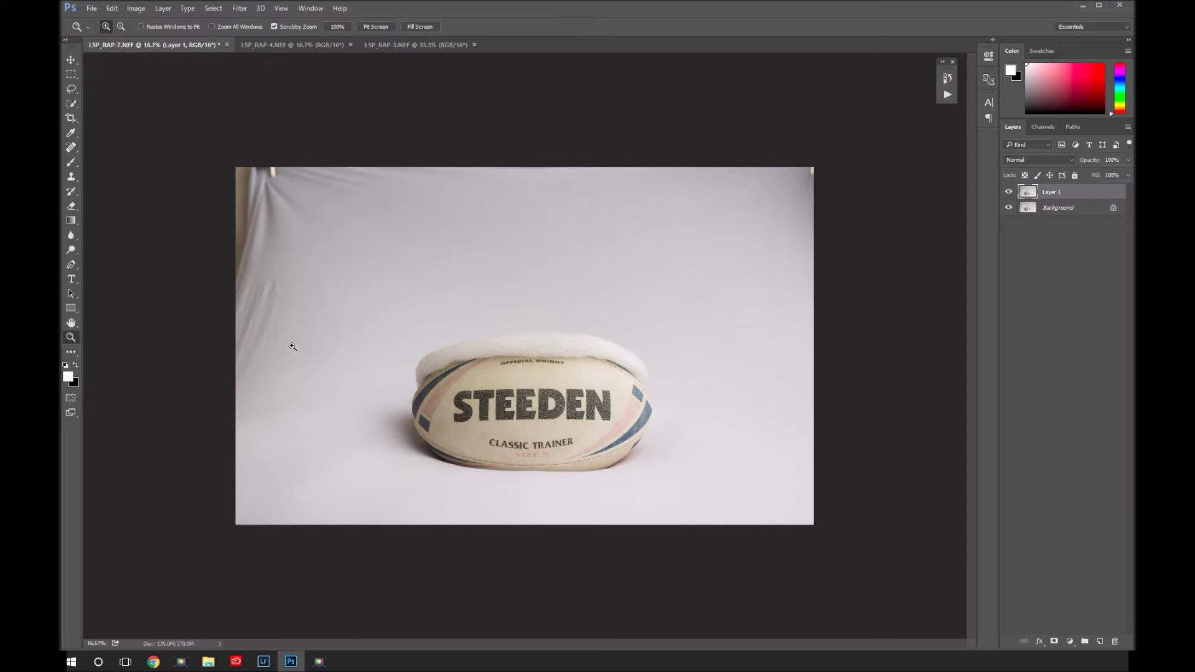
- Patch out the creases in the upper-left area of the backdrop on Layer 1 with the Patch tool
key(j)
right_click(72, 151)
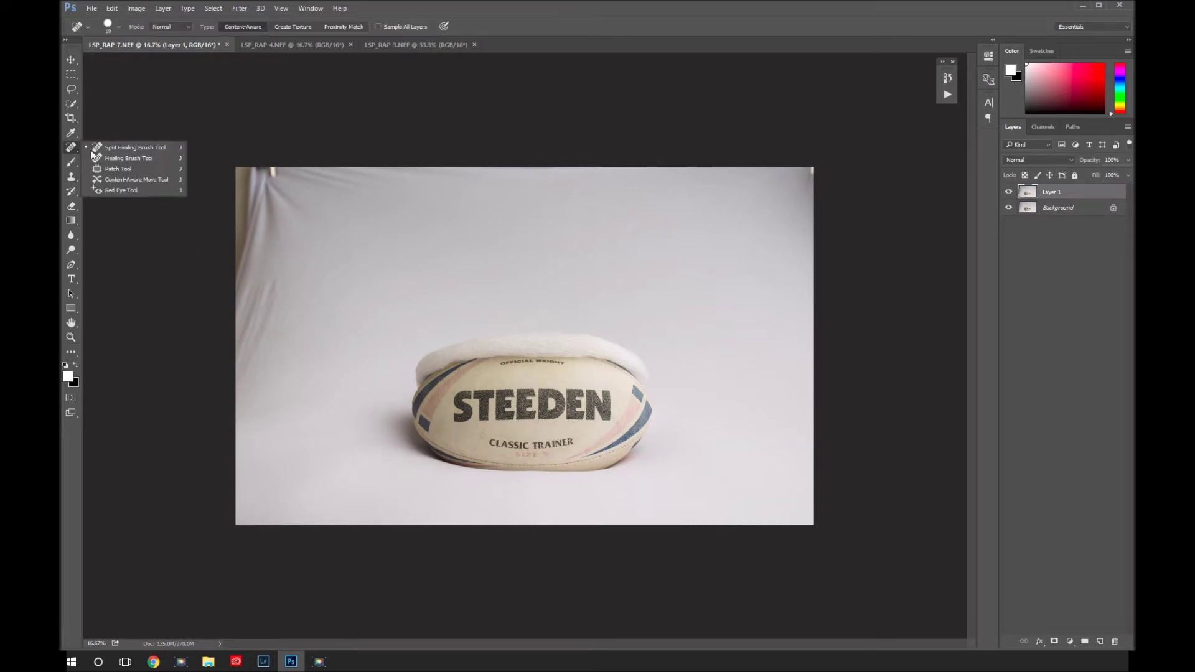
click(115, 169)
mouse_move(305, 164)
mouse_down()
mouse_move(301, 342)
mouse_move(303, 188)
mouse_up()
drag(272, 250, 331, 268)
key(ctrl+d)
mouse_move(363, 165)
mouse_down()
mouse_move(314, 151)
mouse_move(358, 161)
mouse_up()
mouse_move(355, 199)
mouse_down()
mouse_move(342, 277)
mouse_move(403, 247)
mouse_up()
key(ctrl+d)
- Patch the remaining backdrop marks along the photo's top edge and in its upper-right corner on Layer 1
drag(333, 155, 333, 262)
mouse_move(309, 177)
mouse_down()
mouse_move(272, 179)
mouse_move(303, 176)
mouse_up()
drag(280, 202, 367, 233)
key(ctrl+d)
drag(538, 171, 501, 163)
drag(454, 216, 501, 255)
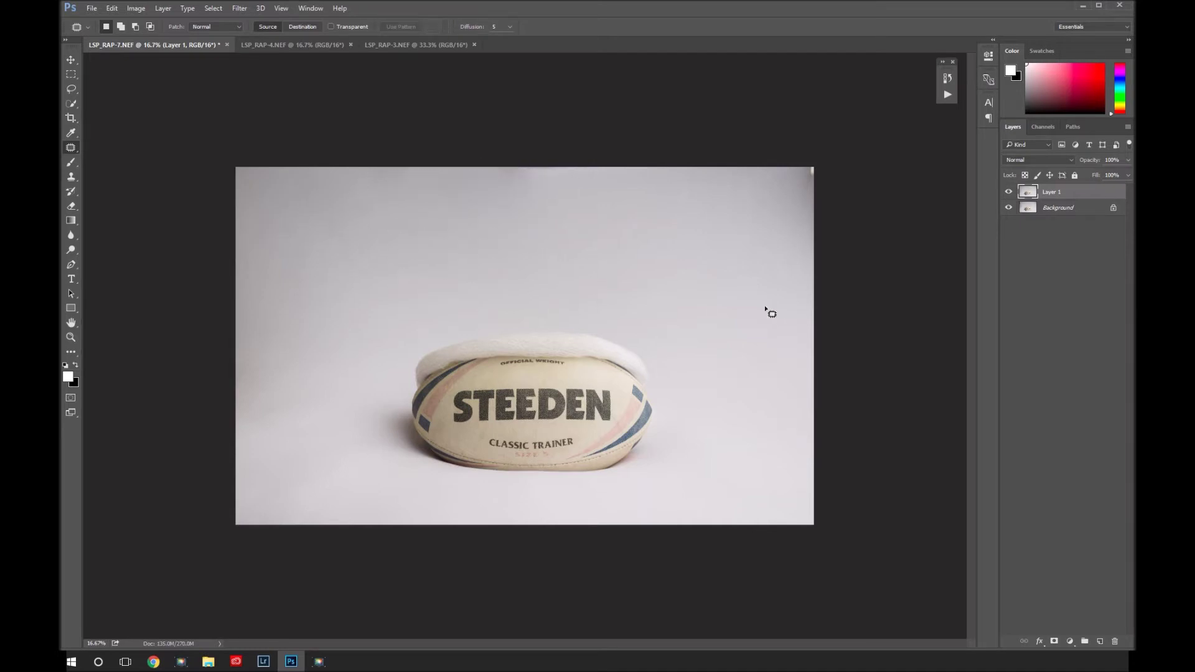
mouse_move(776, 181)
mouse_down()
mouse_move(858, 220)
mouse_move(744, 230)
mouse_up()
key(ctrl+d)
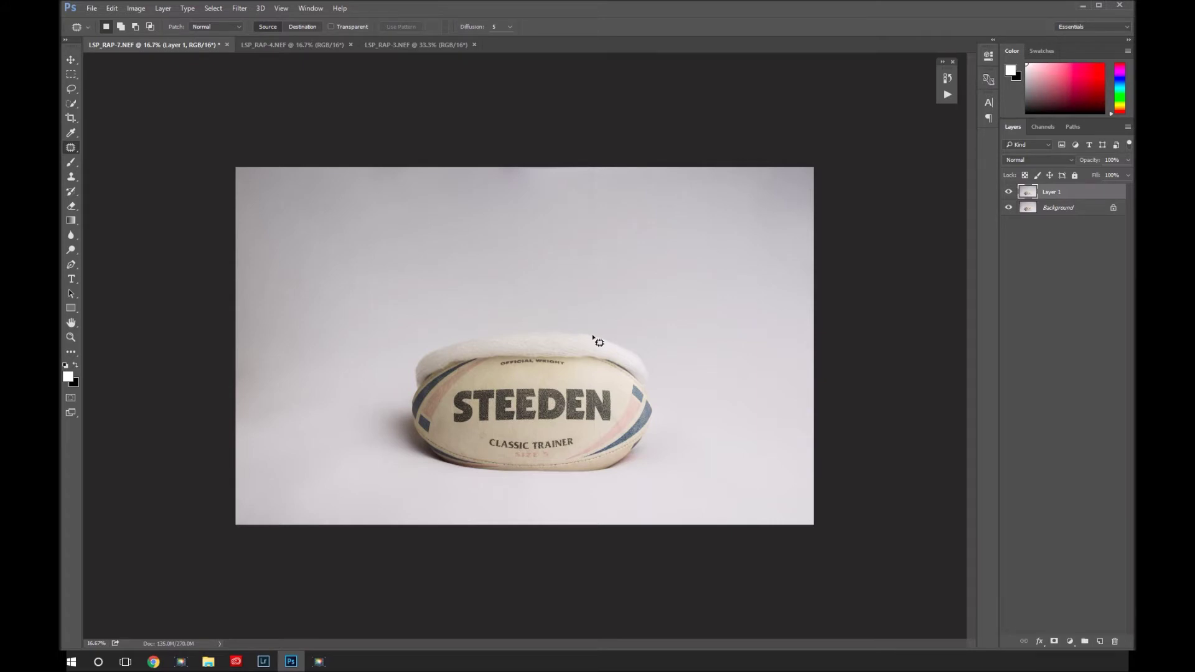
- Toggle Layer 1's visibility to compare the patched backdrop with the original
click(1008, 193)
click(1009, 193)
click(1008, 193)
click(1009, 193)
click(1008, 193)
click(1009, 193)
- Make the Background layer active and hide Layer 1
right_click(1081, 210)
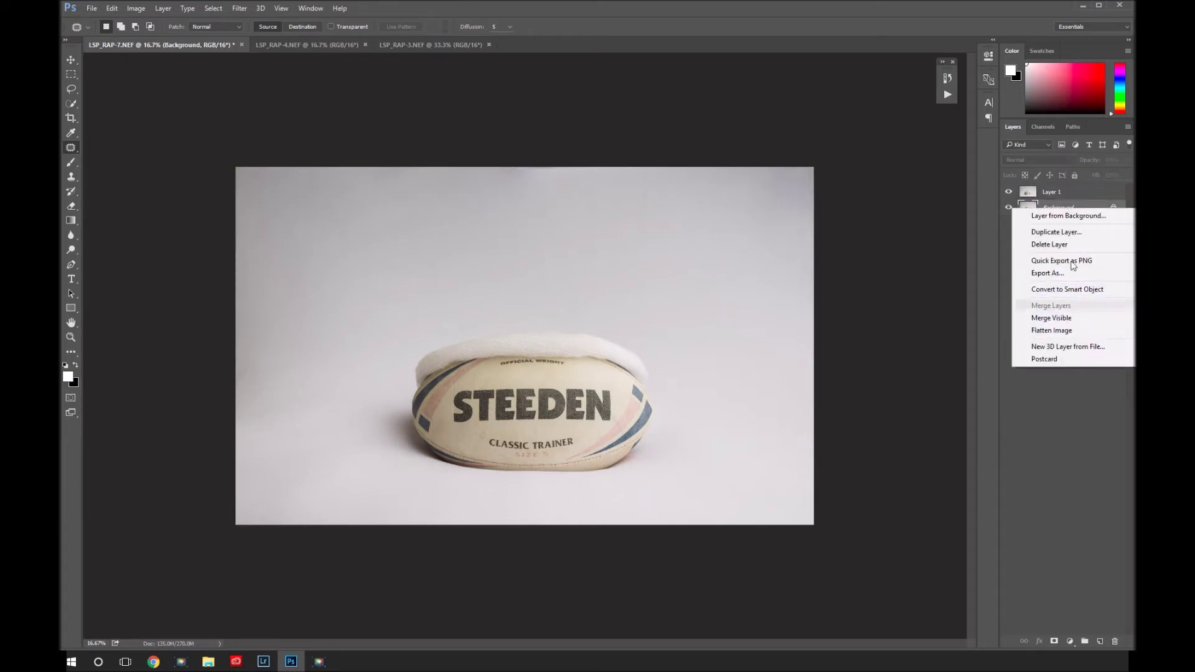
click(1065, 200)
click(1007, 194)
- Show the actions, expand the LSP Signature set and switch the actions to button mode
click(948, 94)
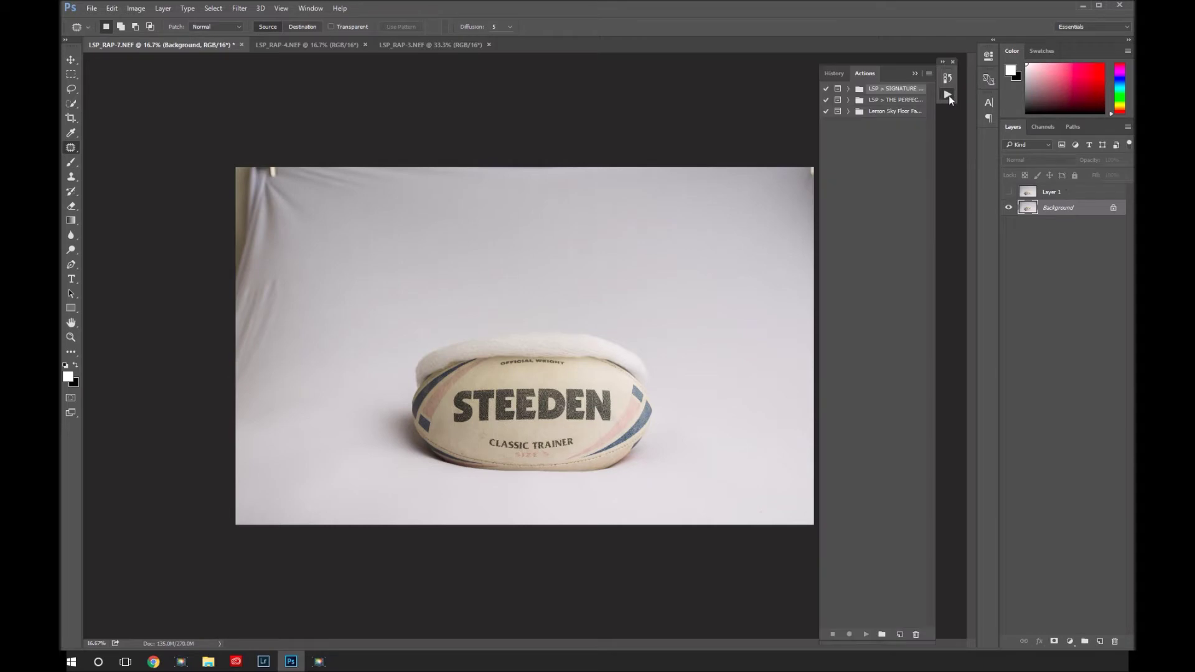
click(849, 89)
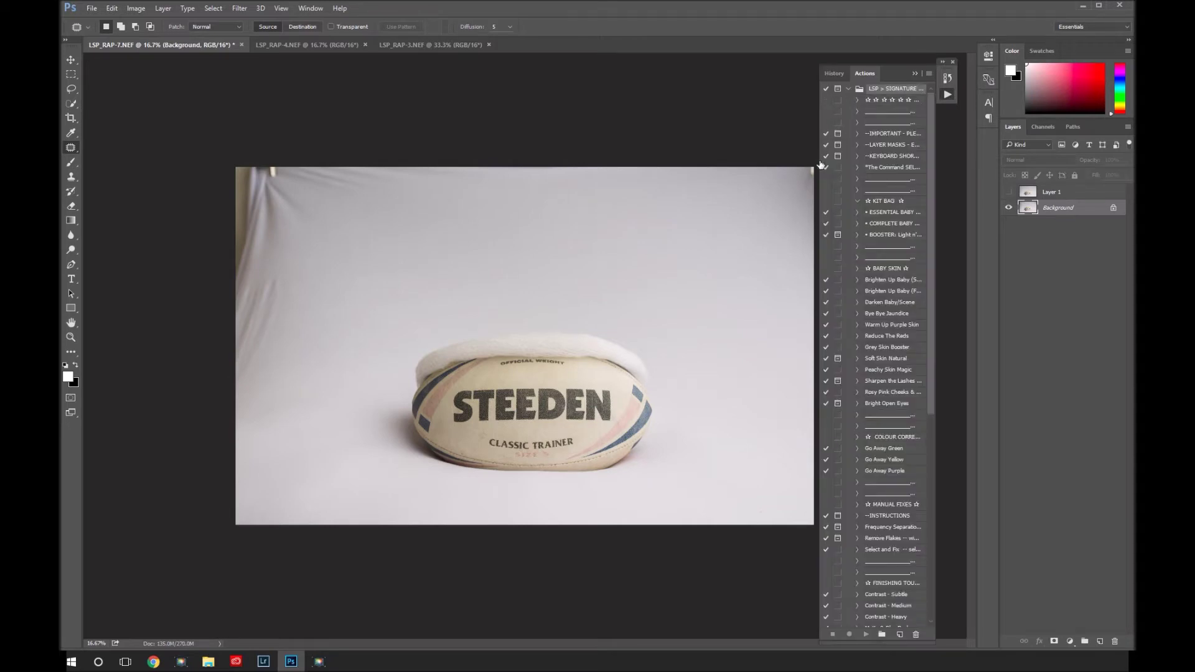
click(928, 74)
click(952, 80)
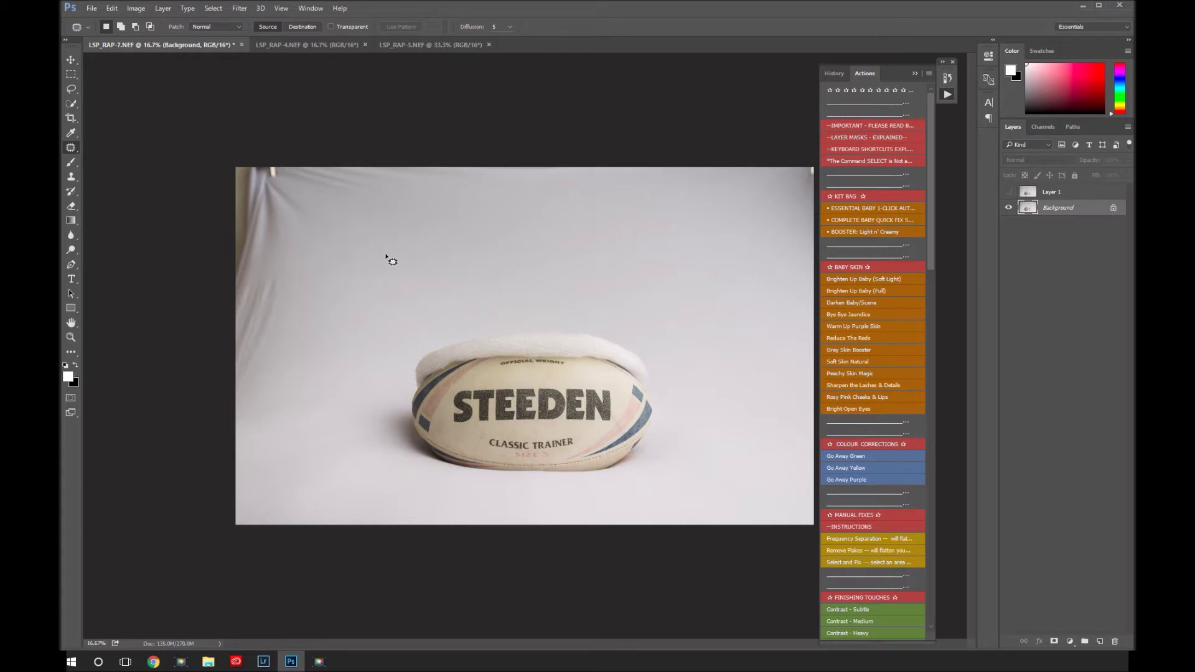
- Clean the backdrop's left edge, top edge and upper-right corner by selecting each area and running the Select and Fix action
mouse_move(233, 187)
mouse_down()
mouse_move(334, 160)
mouse_move(264, 370)
mouse_move(230, 387)
mouse_up()
click(861, 560)
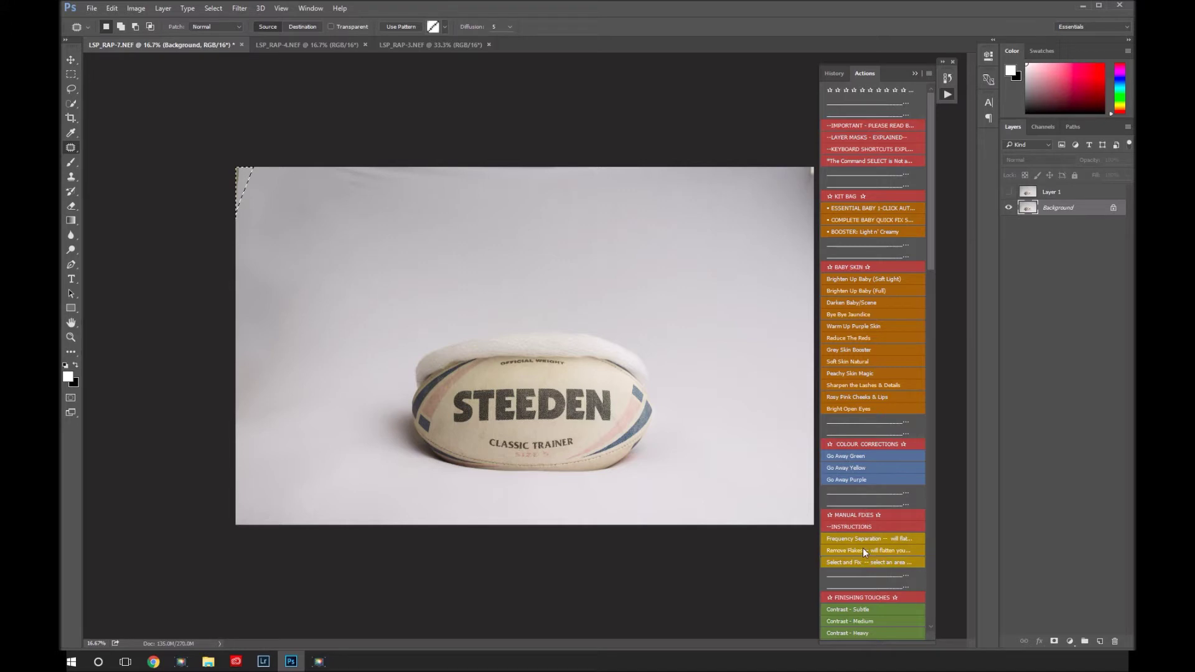
drag(387, 160, 392, 176)
drag(751, 168, 813, 254)
- Flatten the ball photo into a single layer, discarding the hidden Layer 1
click(915, 73)
right_click(1072, 216)
click(1092, 330)
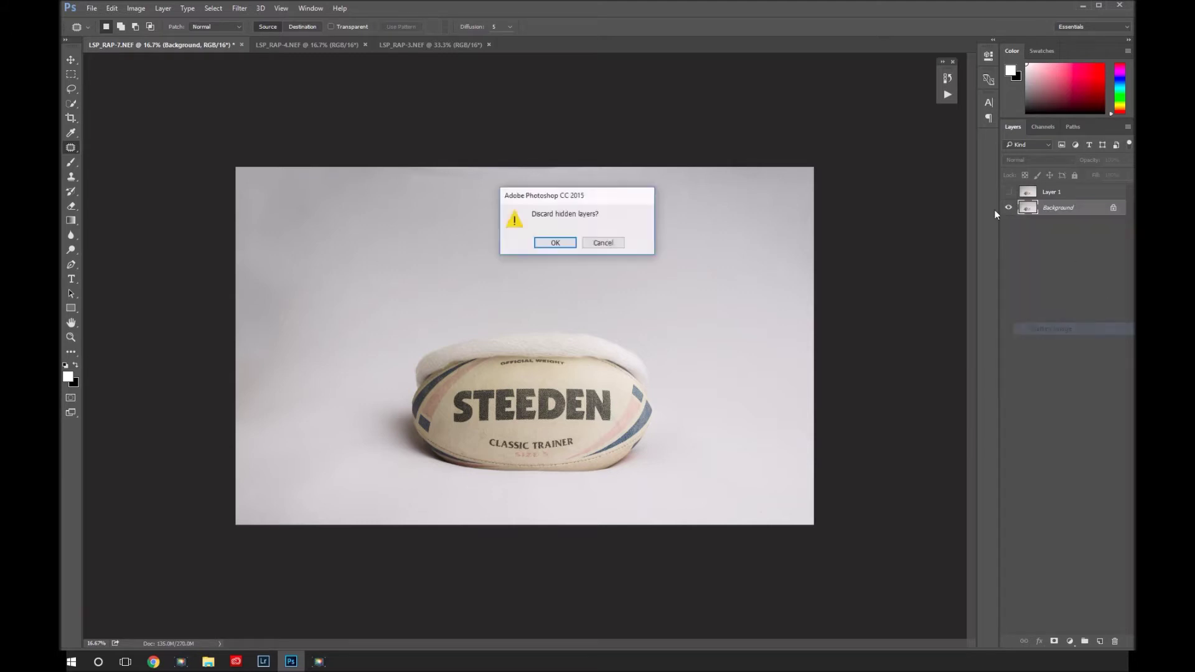
click(573, 246)
- Compare both baby photos with the cleaned ball photo, ending on LSP_RAP-3.NEF
click(270, 47)
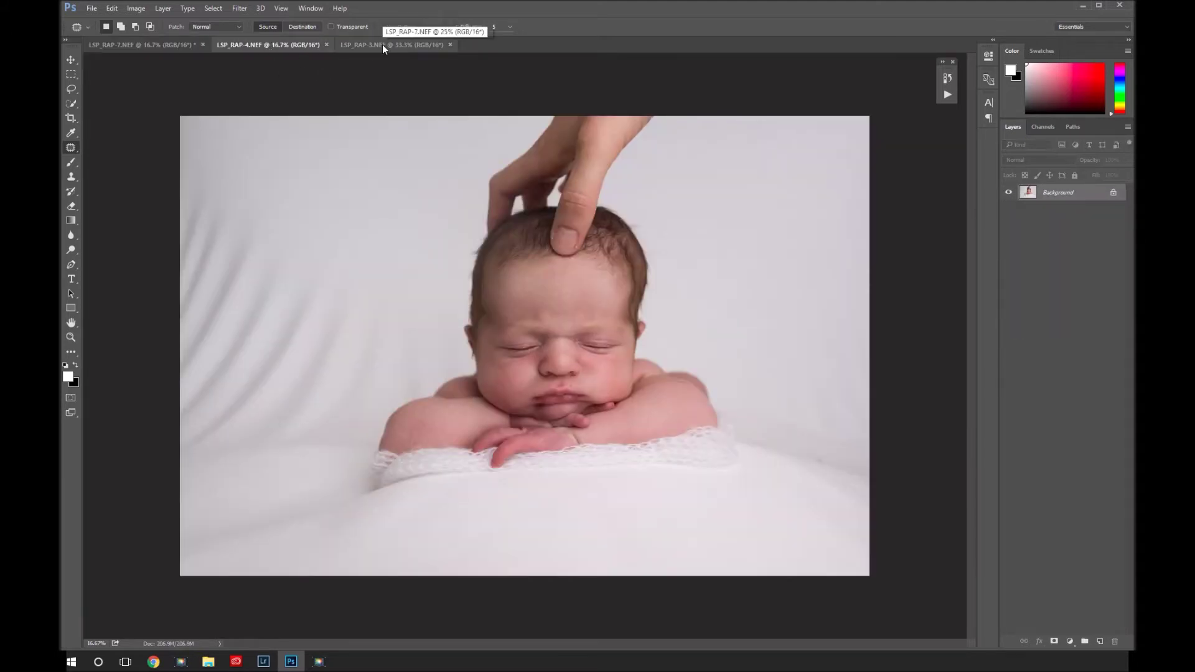
click(383, 44)
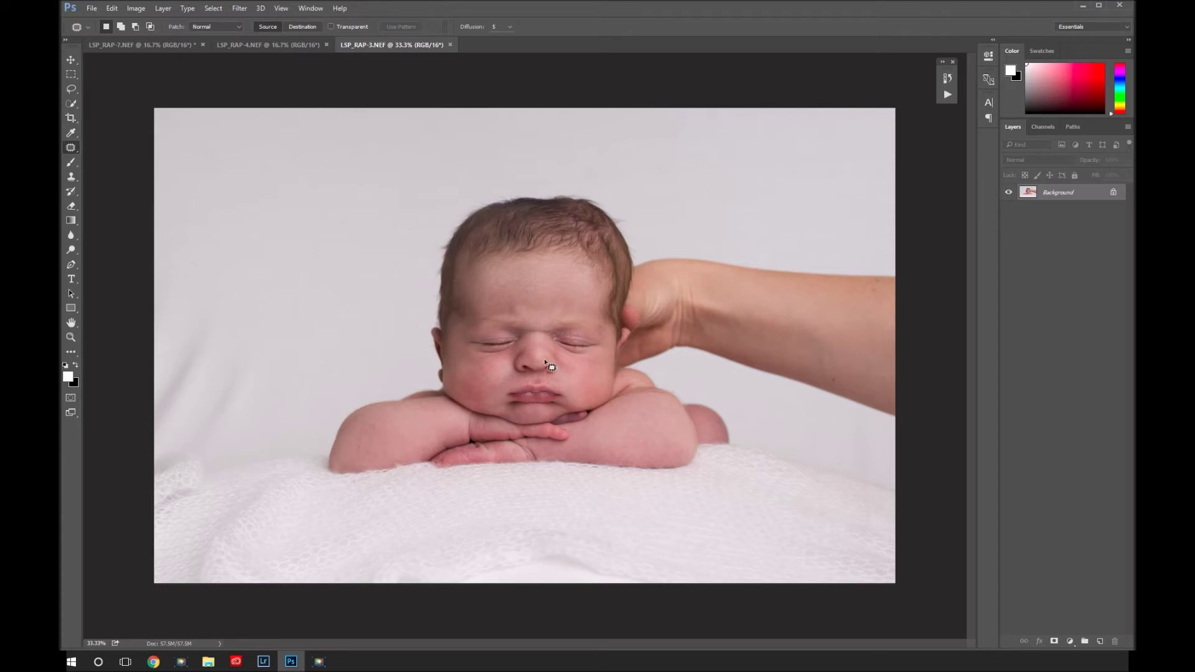
click(161, 45)
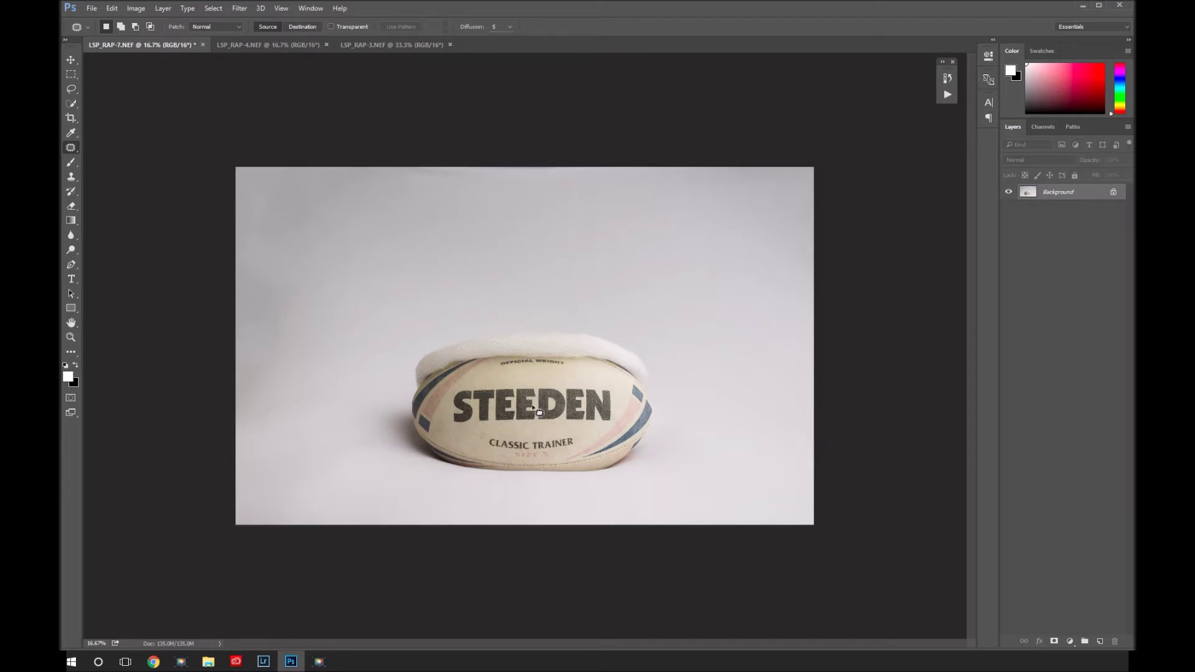
click(376, 44)
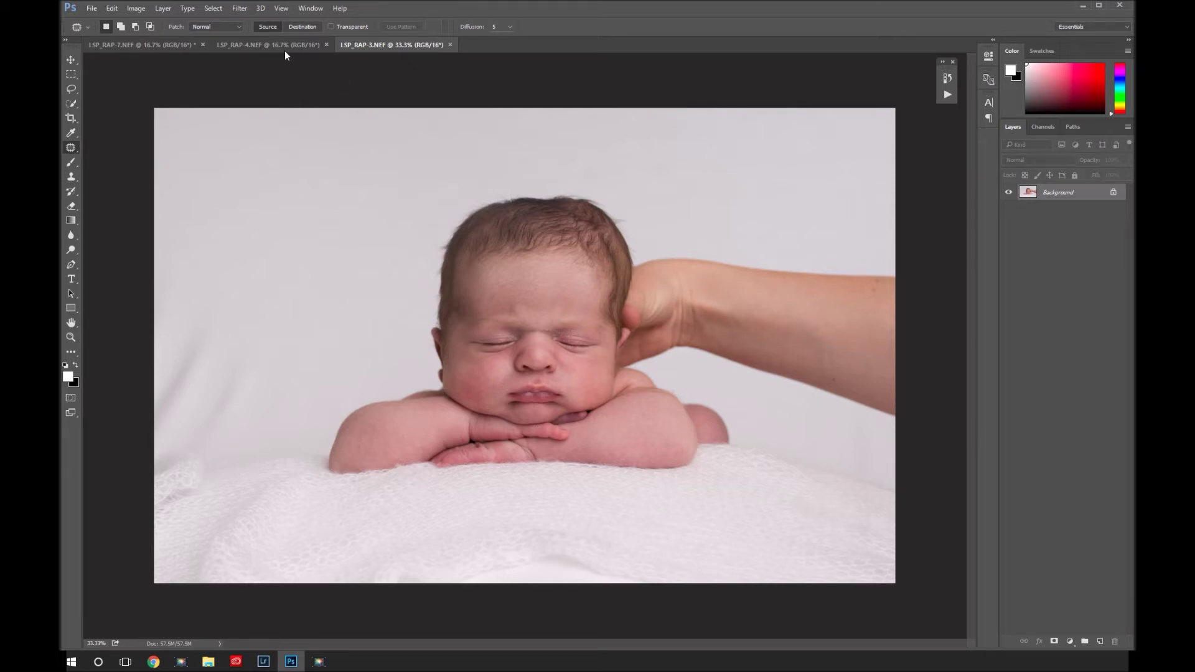
- Select the right half of the baby's head and the surrounding backdrop in LSP_RAP-4.NEF and copy it into LSP_RAP-3.NEF
click(231, 45)
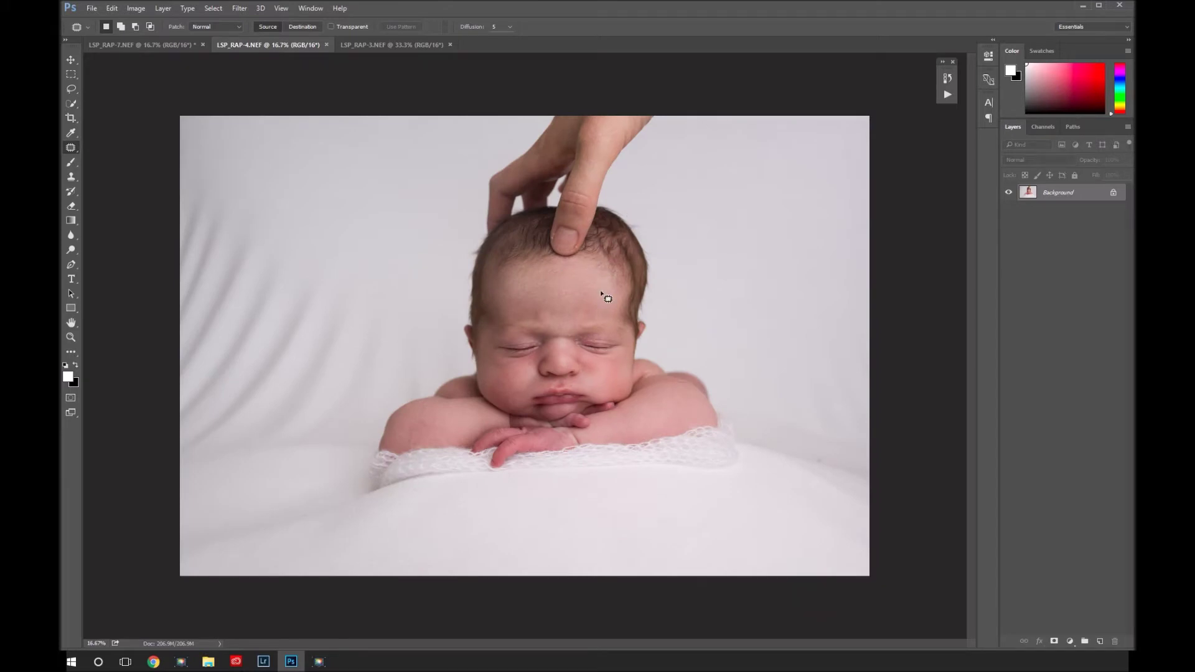
mouse_move(841, 320)
mouse_down()
mouse_move(832, 458)
mouse_move(591, 359)
mouse_move(584, 259)
mouse_move(648, 143)
mouse_move(854, 226)
mouse_move(715, 461)
mouse_move(560, 341)
mouse_up()
drag(869, 233, 610, 262)
click(389, 46)
key(ctrl+v)
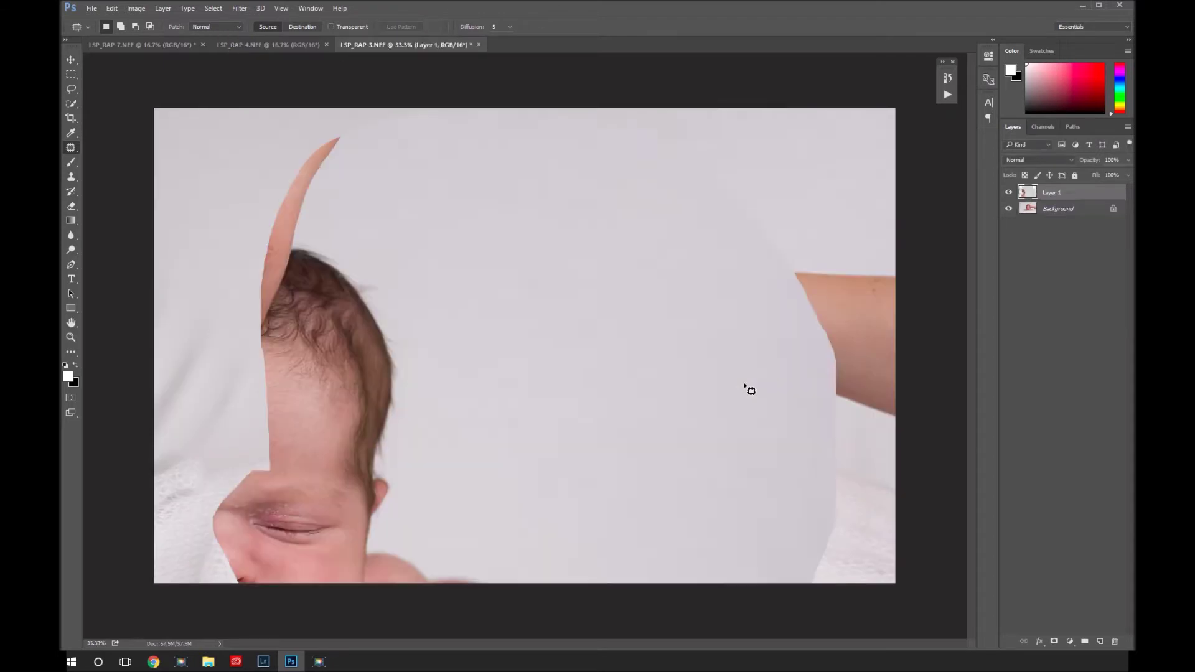
- Lower the pasted layer's opacity, scale it down and place it roughly over the baby with Free Transform
drag(1120, 175, 1098, 174)
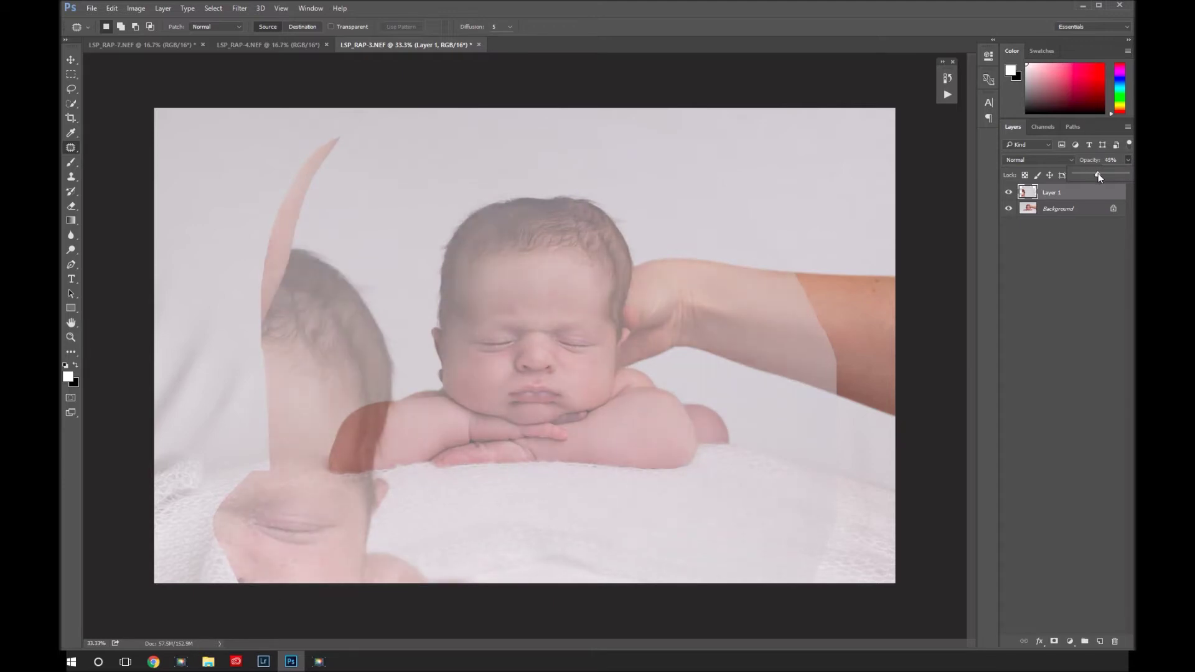
key(ctrl+t)
drag(835, 104, 606, 359)
drag(452, 498, 693, 267)
key(Return)
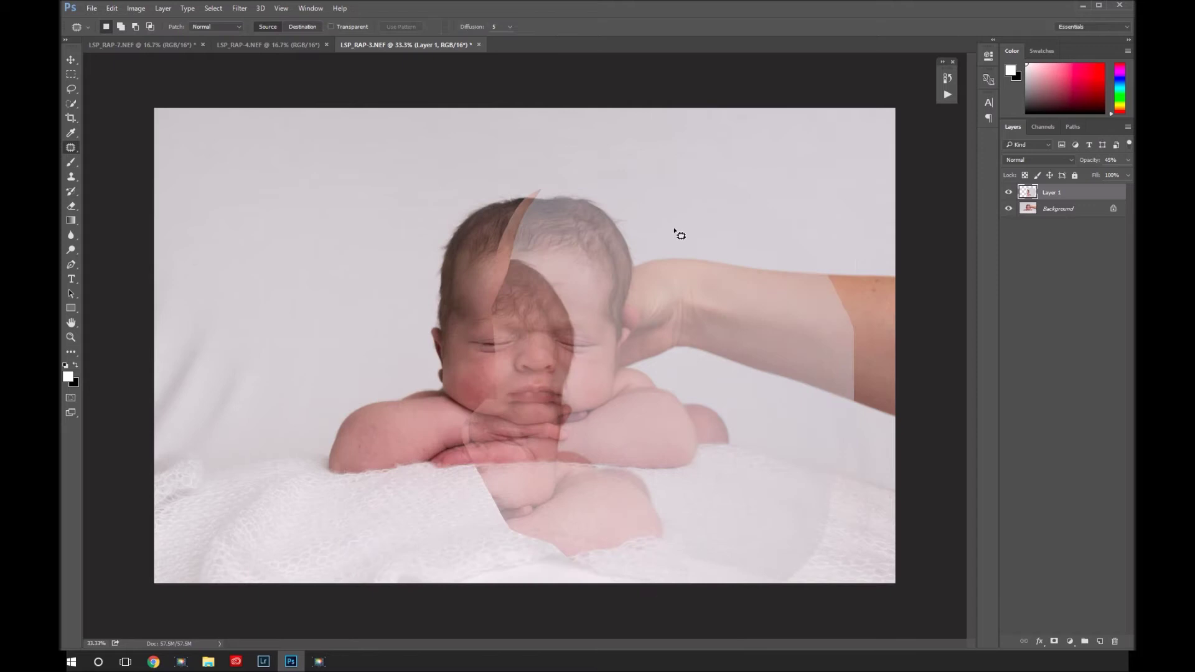
- Free Transform the pasted layer again, scaling it to about 98% and moving it up over the baby's head
click(112, 8)
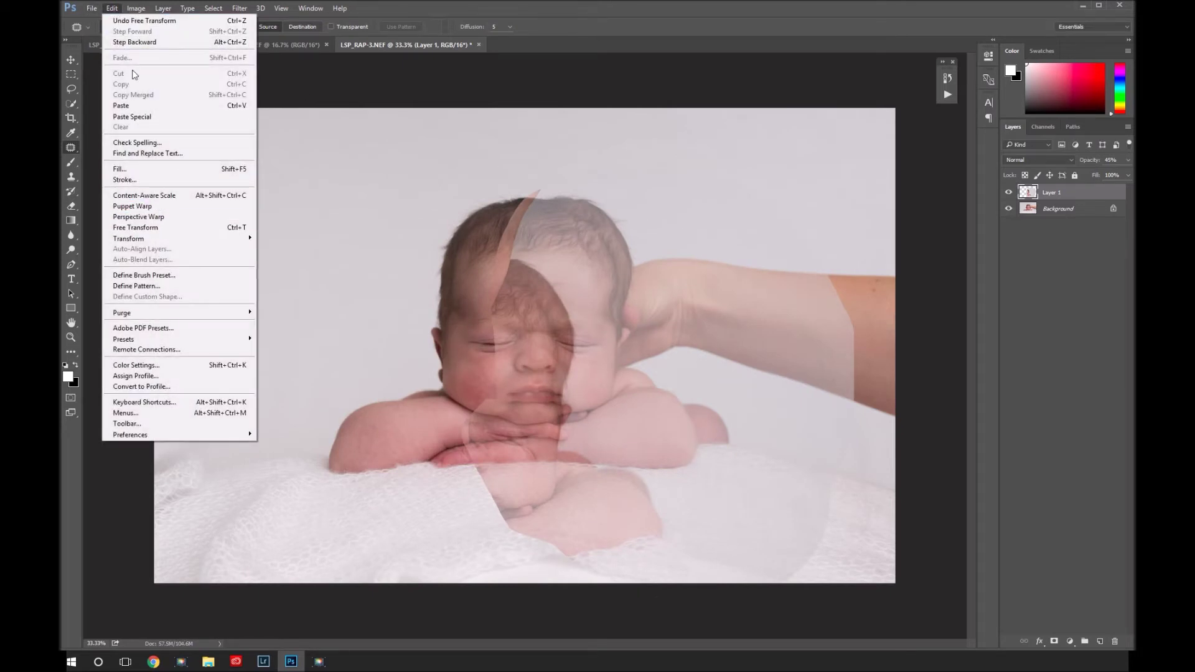
click(112, 9)
key(ctrl+t)
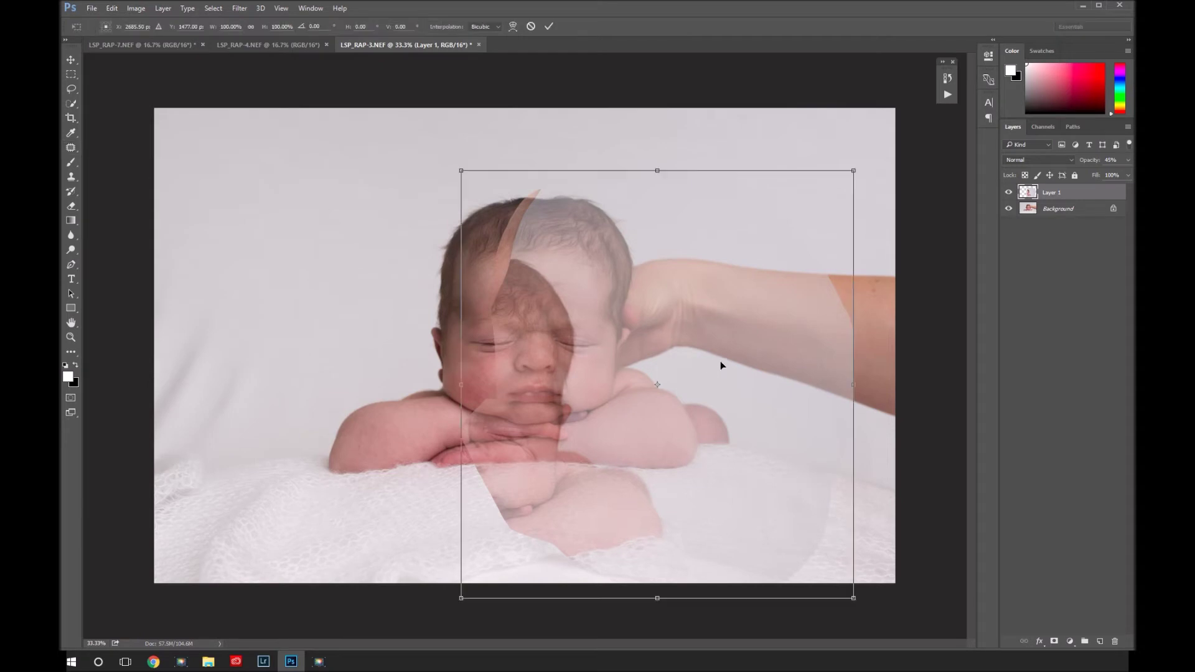
mouse_move(857, 173)
mouse_down()
mouse_move(793, 242)
mouse_move(857, 185)
mouse_up()
drag(671, 425, 700, 401)
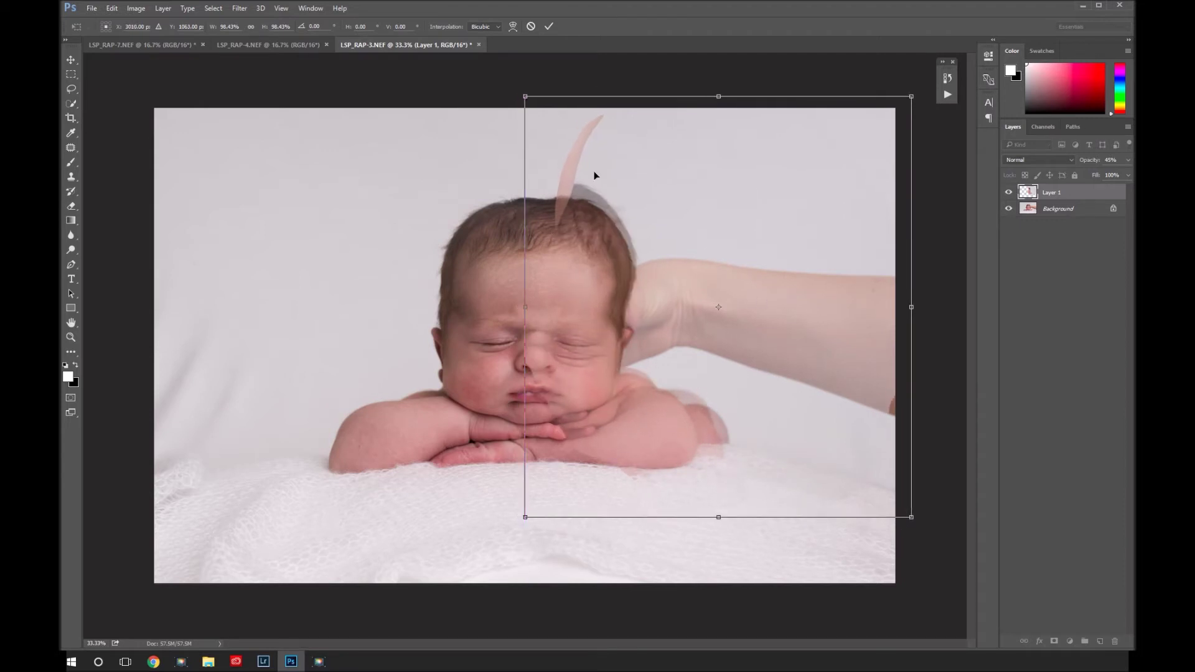
- Scale the pasted layer to about 89% and align its hair, ear and facial features with the baby beneath
drag(526, 98, 555, 129)
drag(677, 415, 671, 408)
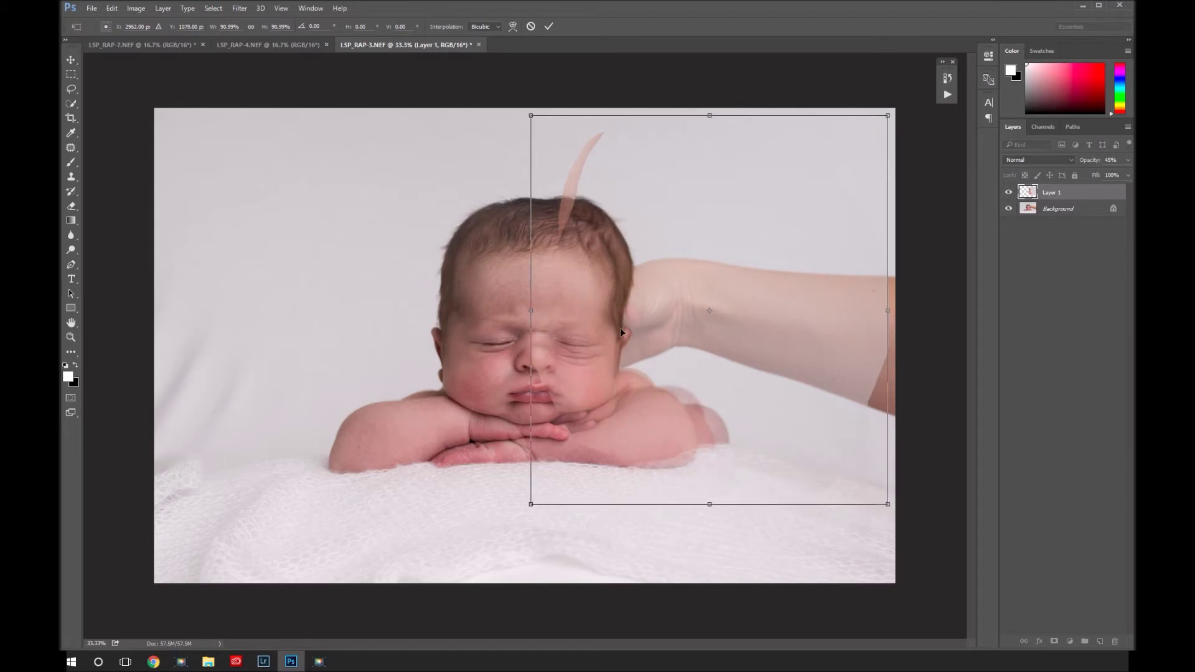
drag(531, 117, 535, 121)
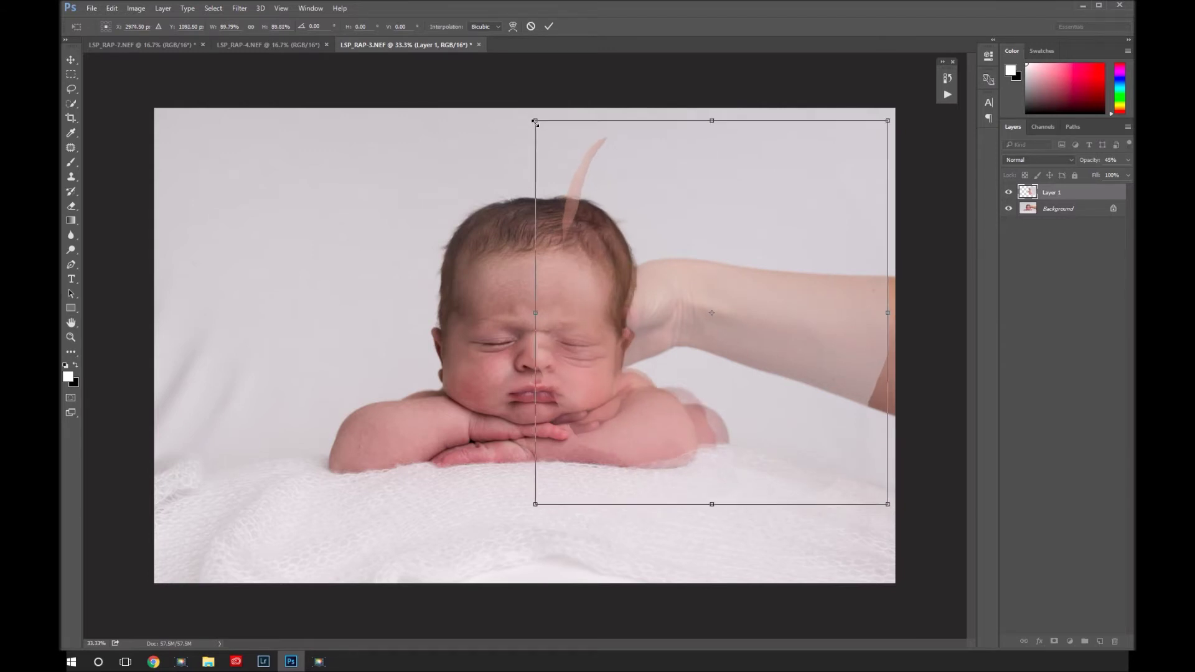
drag(683, 390, 679, 386)
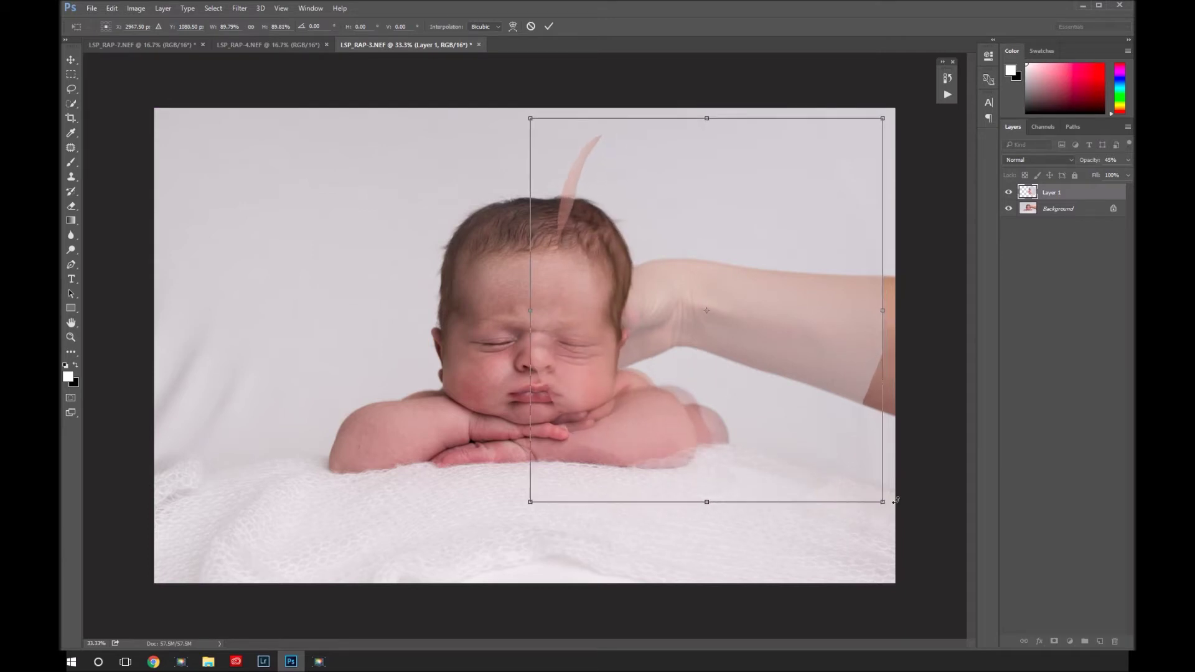
mouse_move(883, 502)
mouse_down()
mouse_move(848, 473)
mouse_move(862, 510)
mouse_up()
drag(771, 498, 740, 491)
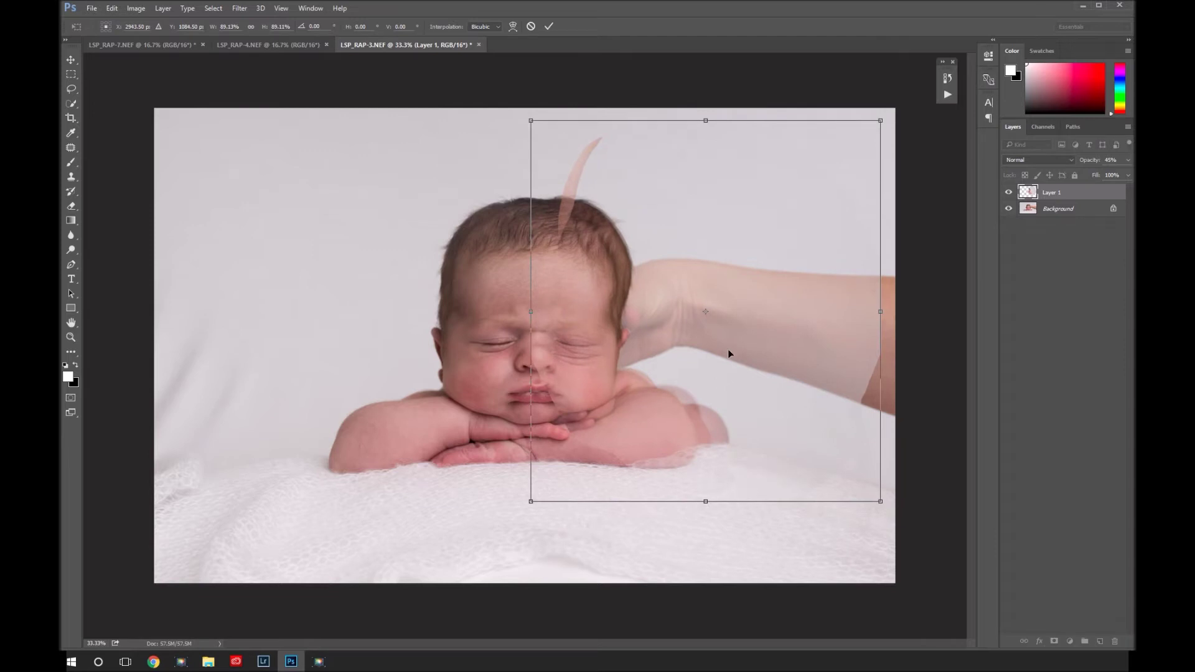
- Warp the pasted layer's lower-right corner outward over the supporting arm and restore the layer's opacity to 100%
right_click(705, 404)
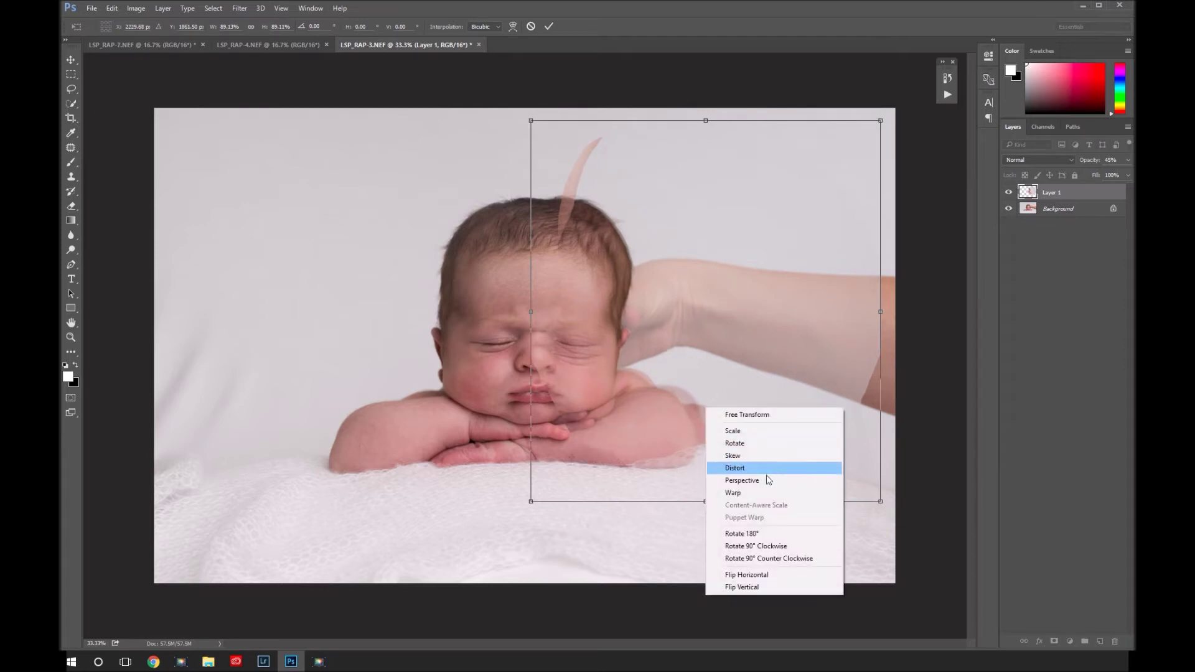
click(776, 493)
drag(869, 447, 917, 398)
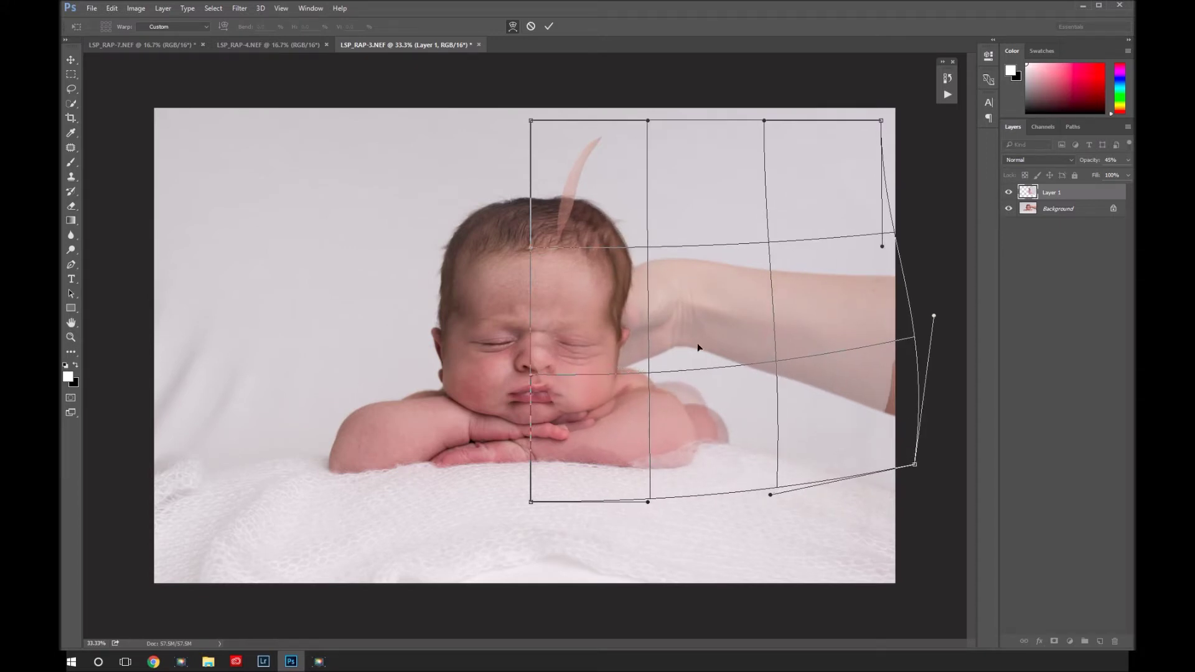
drag(545, 150, 547, 146)
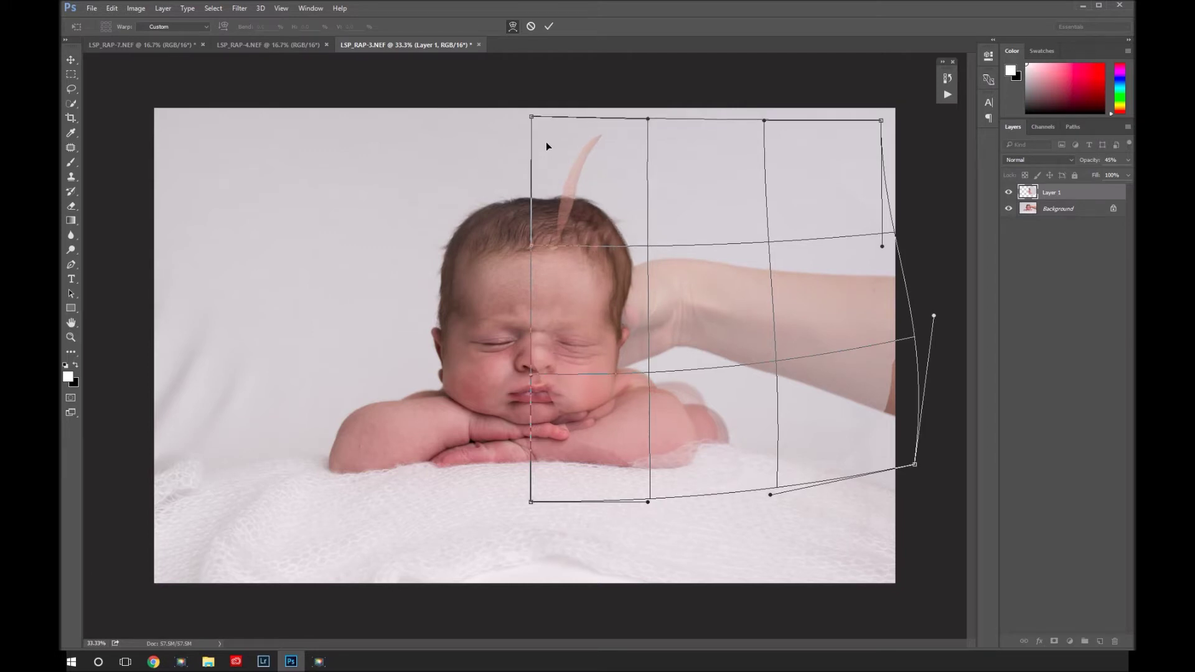
key(j)
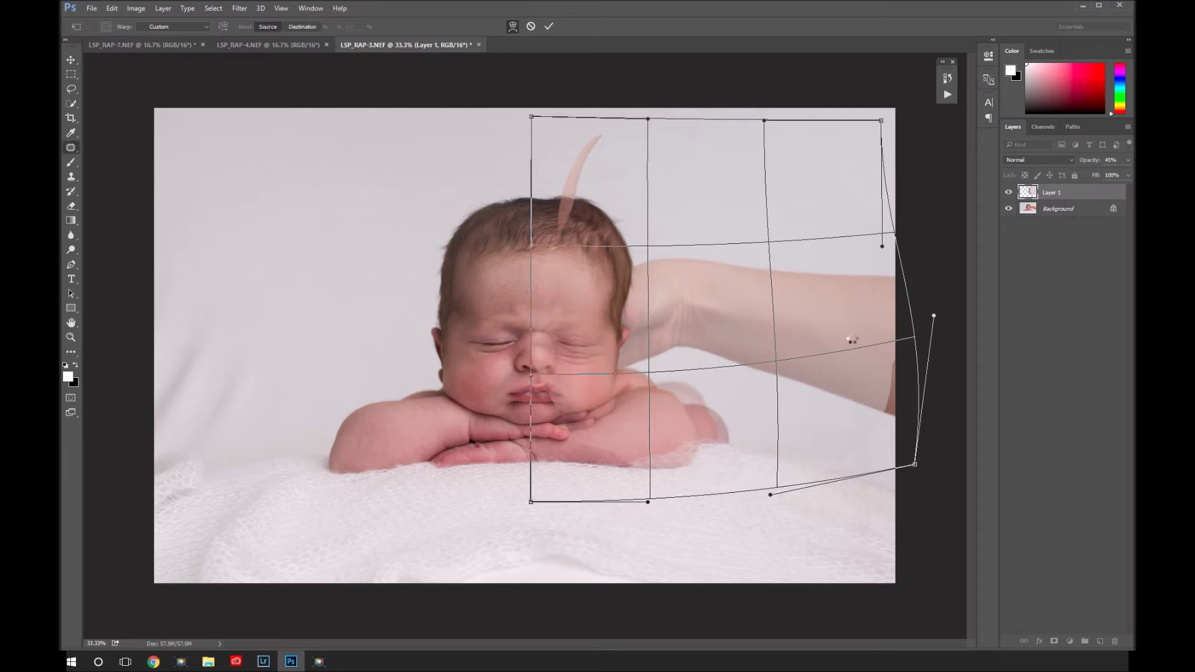
click(1127, 160)
drag(1113, 179, 1128, 175)
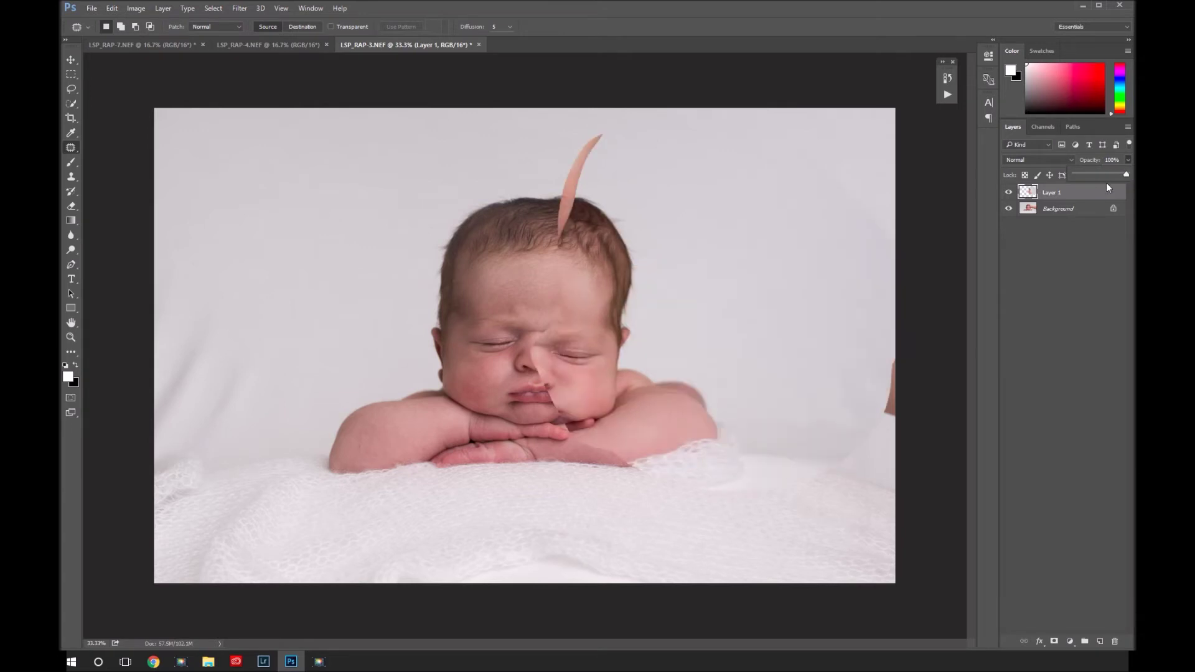
- Toggle Layer 1's visibility to compare the overlaid half with the original hand-supported photo
click(1009, 193)
click(1009, 194)
click(1008, 193)
click(1008, 193)
click(1008, 194)
click(1009, 194)
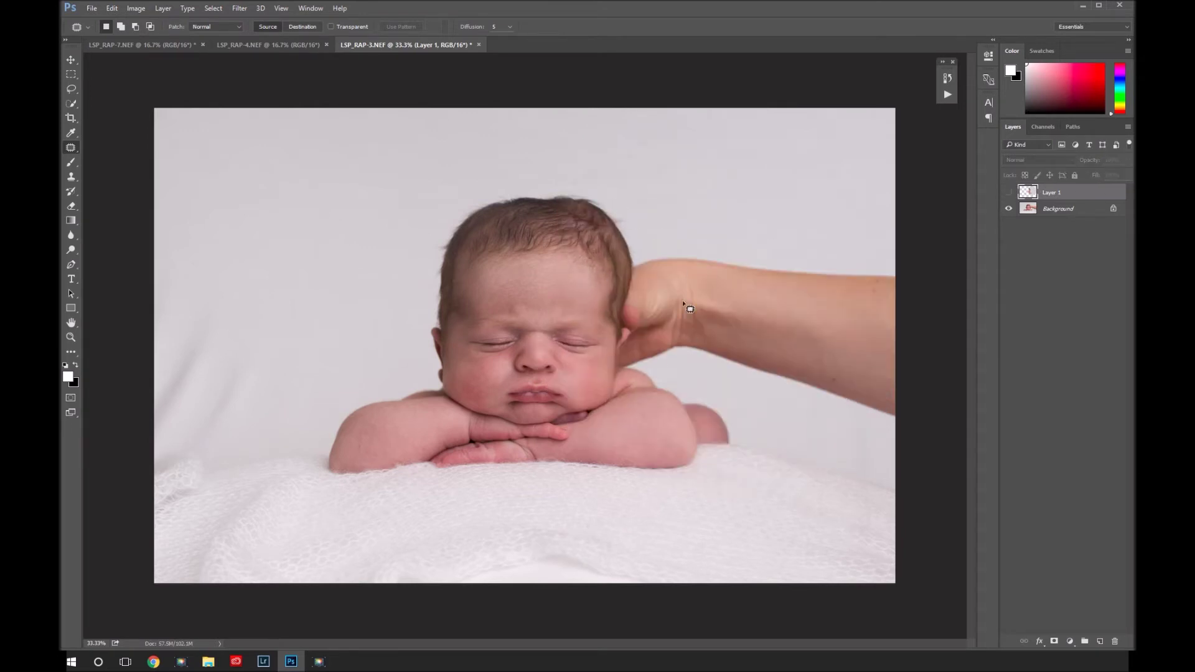
click(1008, 194)
click(1008, 194)
- Add a layer mask to Layer 1, show the layer and invert the mask to black
click(1055, 641)
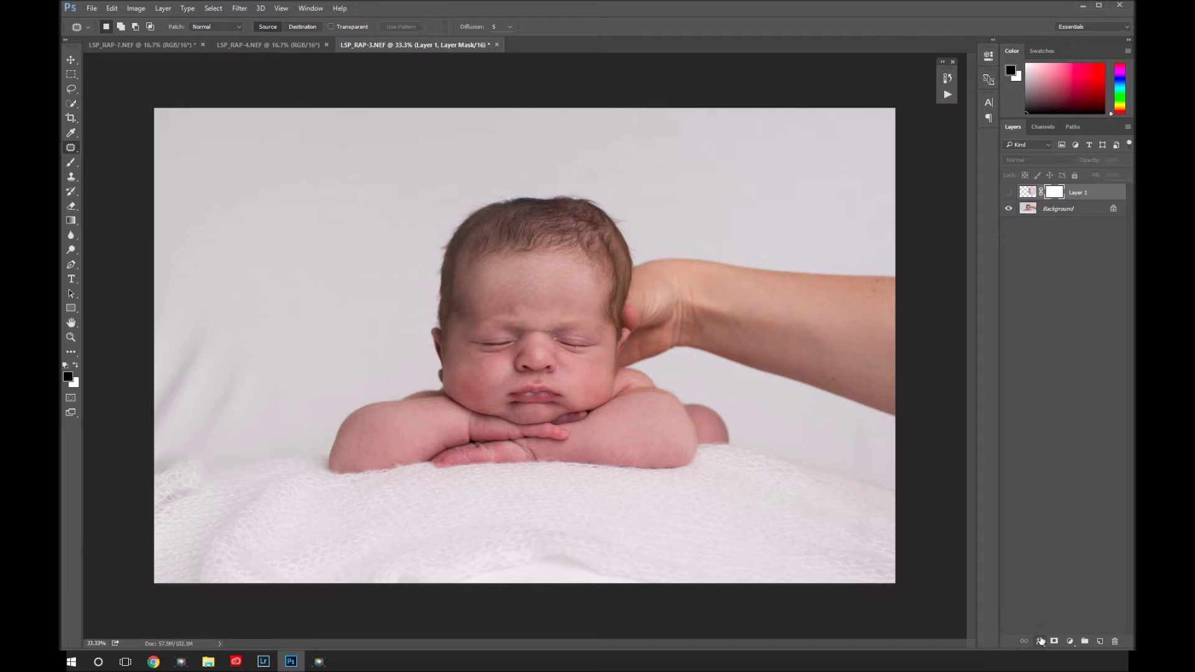
click(1009, 193)
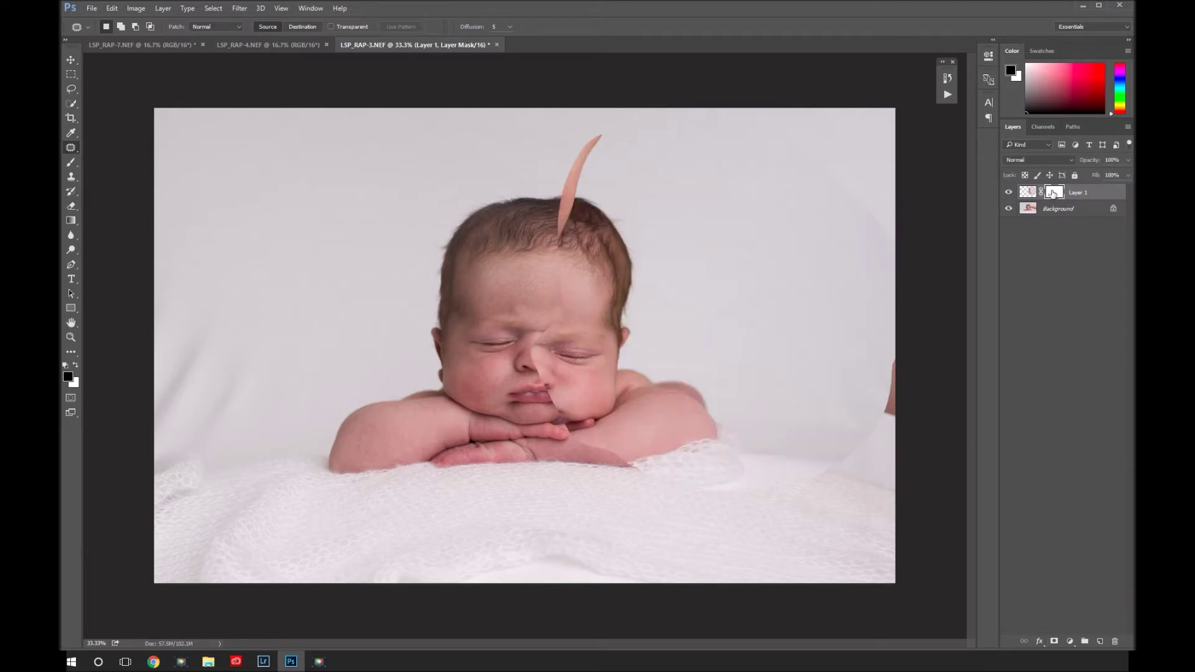
key(ctrl+i)
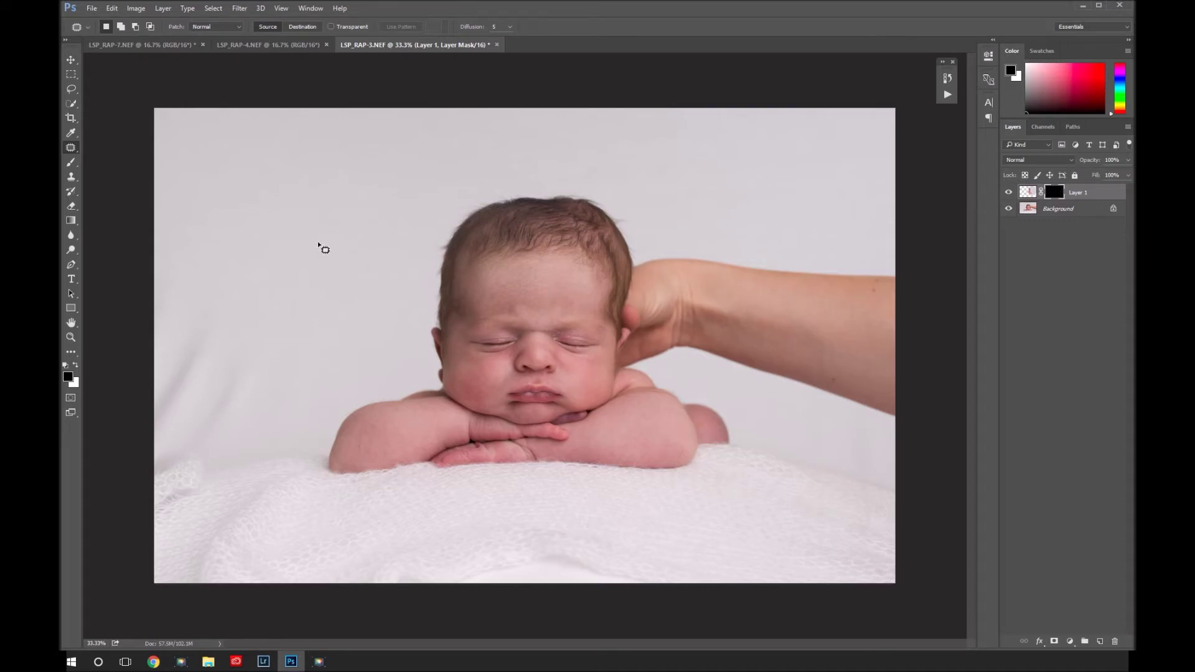
drag(71, 221, 109, 231)
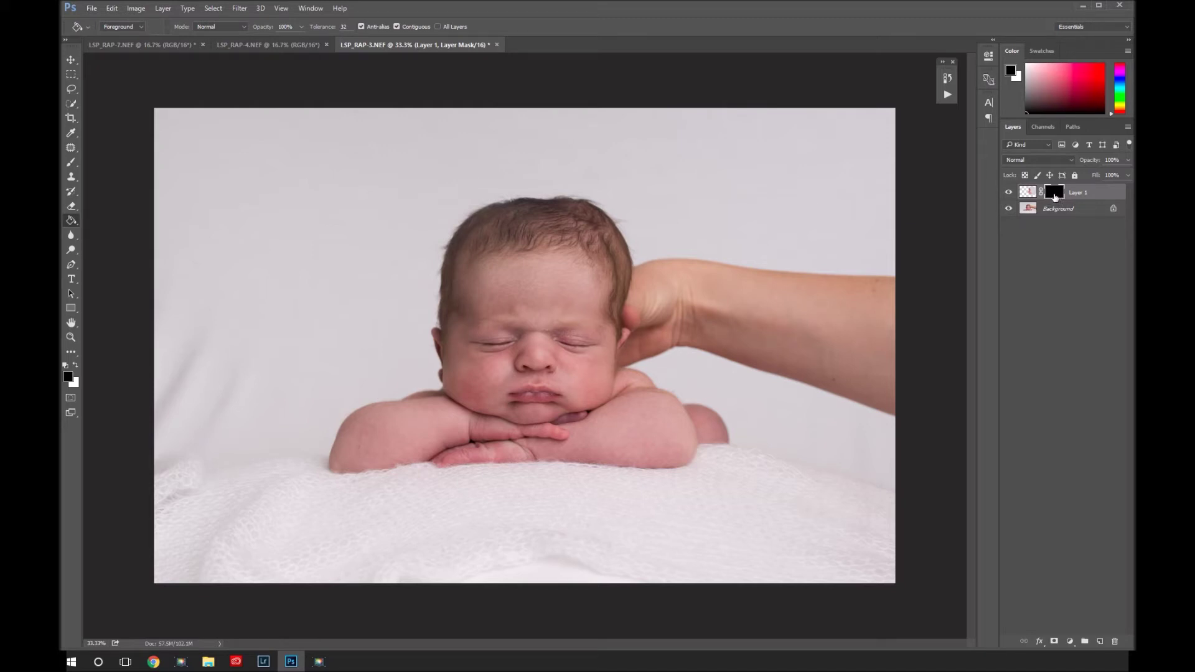
key(ctrl+i)
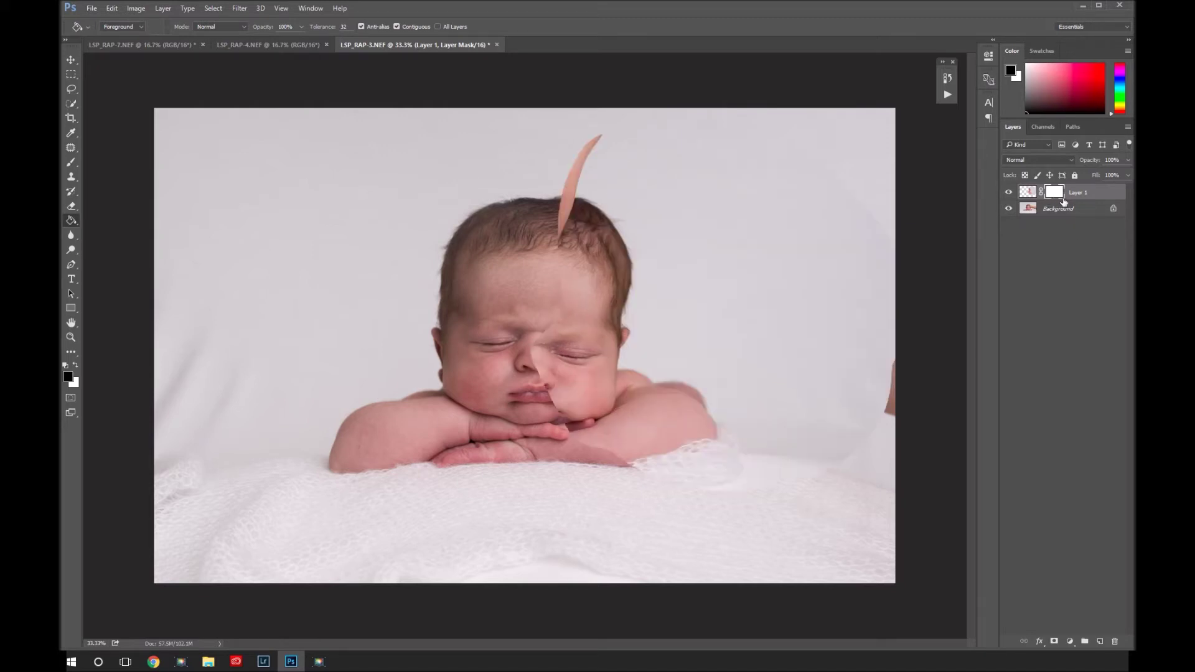
key(ctrl+i)
- Paint white on Layer 1's mask with a large brush at 100% opacity to cover most of the supporting forearm and hand
key(b)
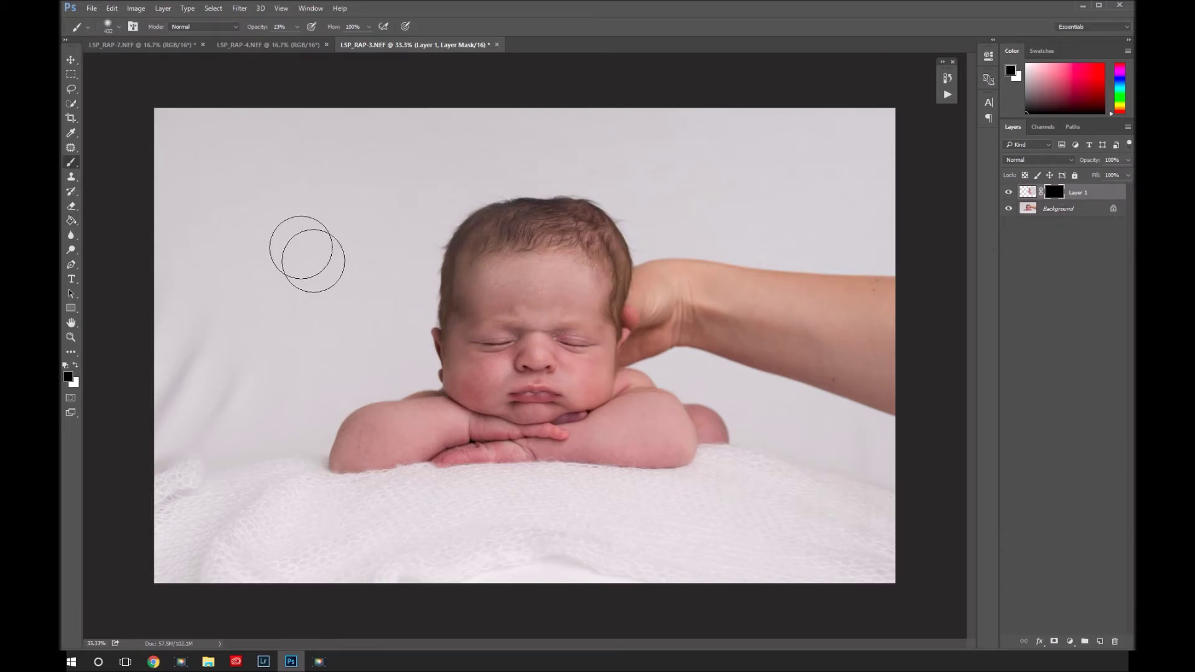
click(297, 27)
click(75, 366)
right_click(397, 321)
click(508, 352)
mouse_move(659, 272)
mouse_down()
mouse_move(668, 312)
mouse_move(650, 273)
mouse_move(688, 282)
mouse_move(696, 306)
mouse_move(729, 292)
mouse_move(784, 309)
mouse_move(758, 307)
mouse_move(842, 302)
mouse_move(816, 326)
mouse_move(736, 329)
mouse_move(908, 396)
mouse_move(882, 400)
mouse_move(693, 331)
mouse_up()
- Paint white on Layer 1's mask with a smaller brush to cover the remaining hand around the hair, ear and shoulder
key(z)
alt+click(647, 342)
click(647, 342)
click(647, 342)
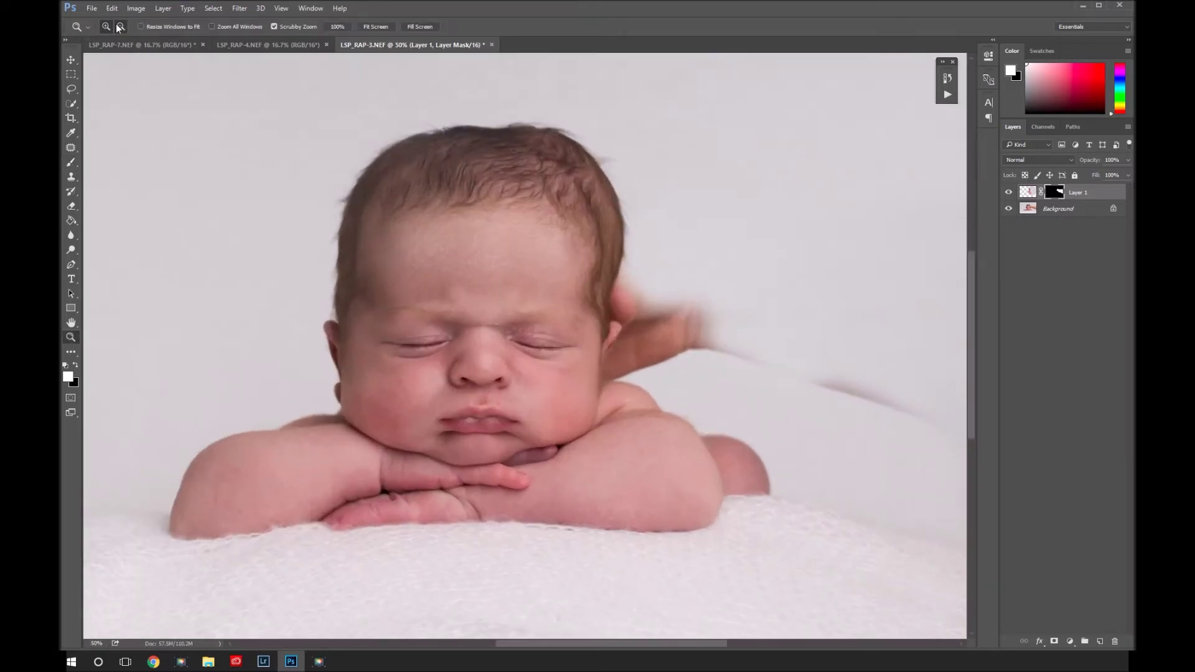
click(719, 343)
click(720, 340)
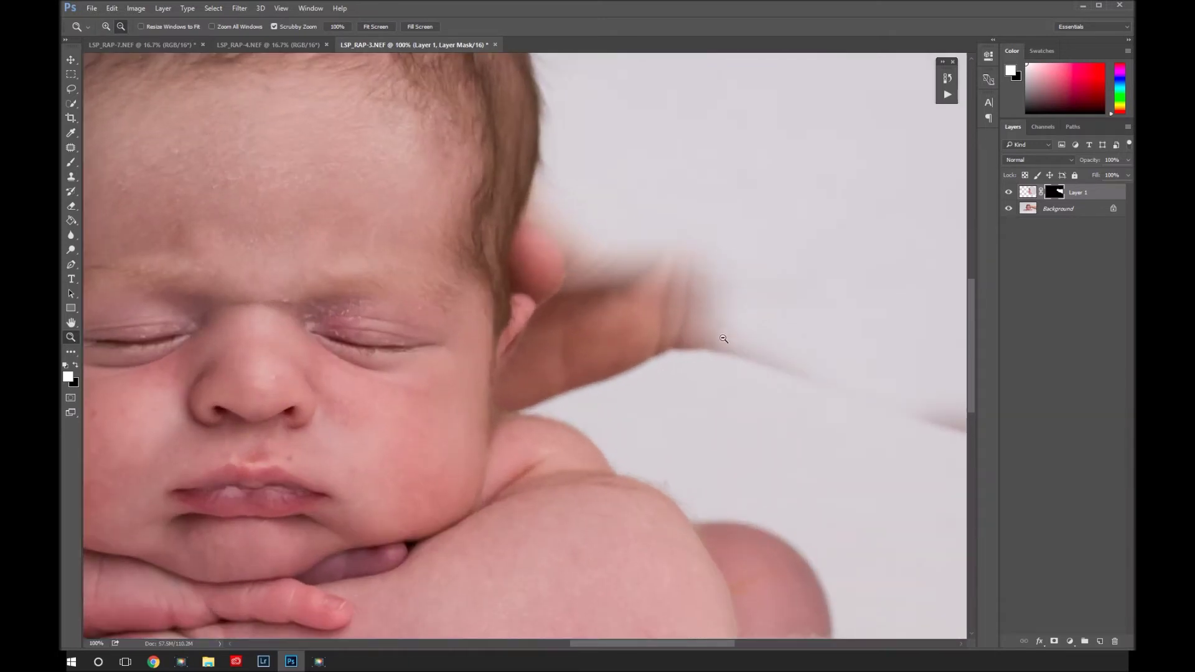
key(b)
right_click(677, 267)
drag(787, 297, 767, 295)
click(646, 232)
mouse_move(563, 208)
mouse_down()
mouse_move(525, 256)
mouse_move(526, 224)
mouse_move(526, 305)
mouse_up()
mouse_move(521, 337)
mouse_down()
mouse_move(507, 386)
mouse_move(632, 374)
mouse_move(544, 347)
mouse_move(561, 285)
mouse_move(568, 368)
mouse_move(622, 328)
mouse_move(626, 347)
mouse_move(590, 278)
mouse_move(769, 328)
mouse_move(816, 390)
mouse_move(594, 313)
mouse_up()
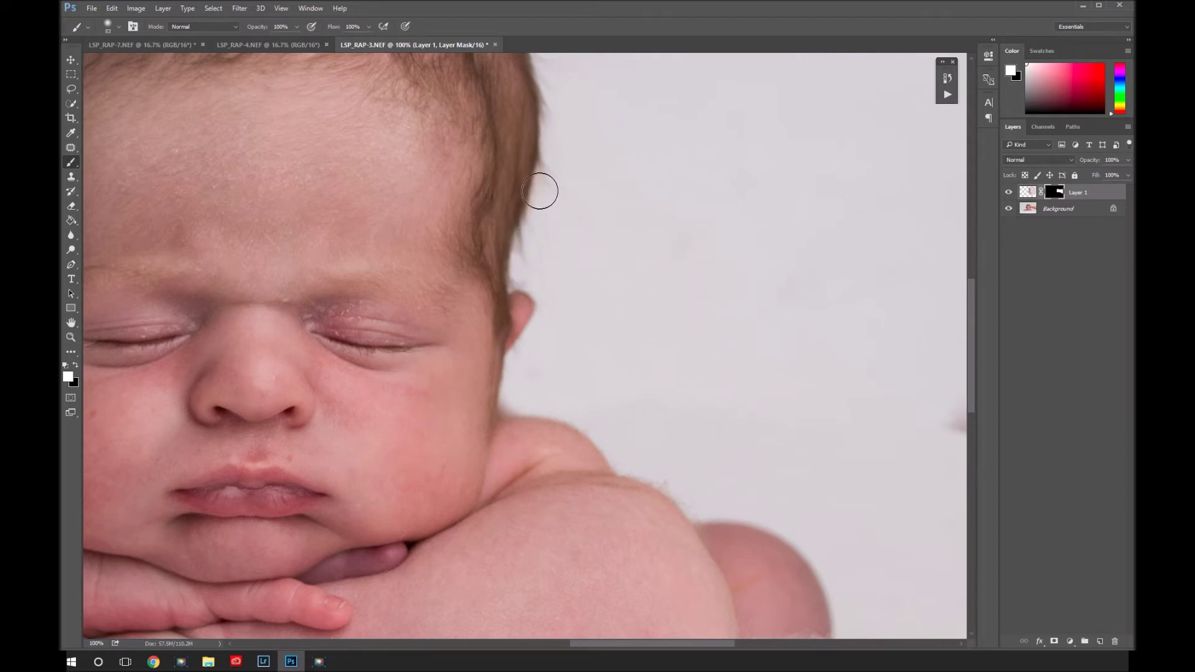
- Inspect the masked hairline and paint white on the mask over the leftover arm streak in the backdrop
scroll(587, 264, up, 5)
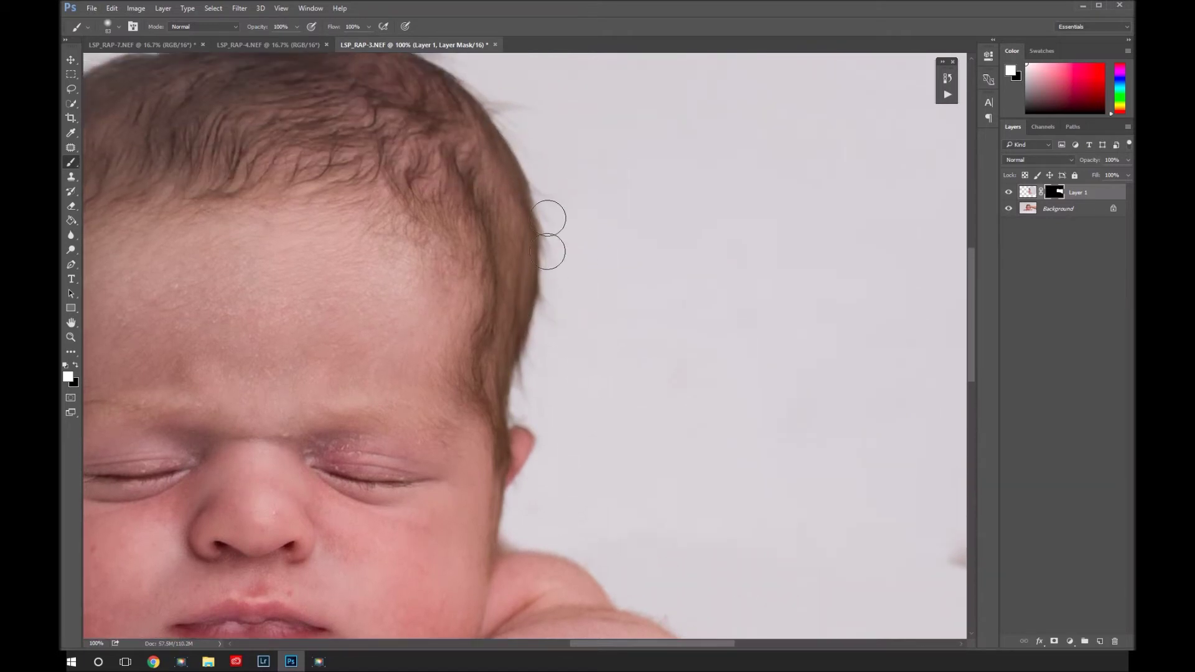
scroll(504, 156, up, 3)
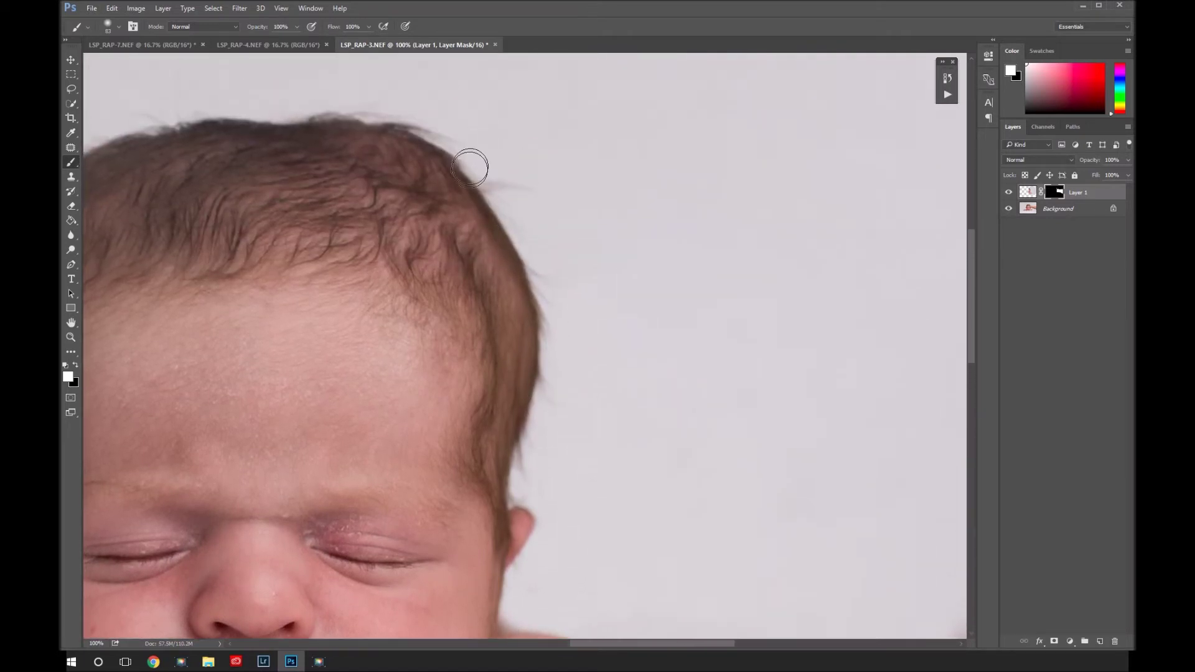
scroll(703, 357, down, 3)
drag(778, 448, 563, 192)
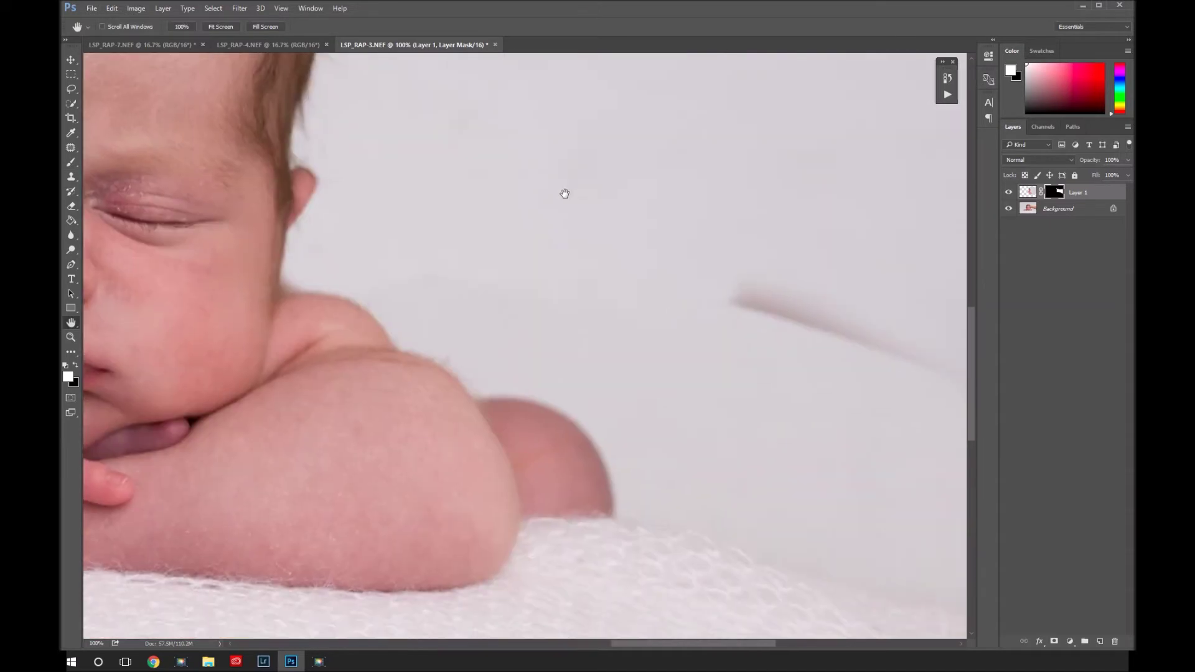
drag(915, 350, 761, 327)
key(ctrl+minus)
key(ctrl+minus)
key(ctrl+minus)
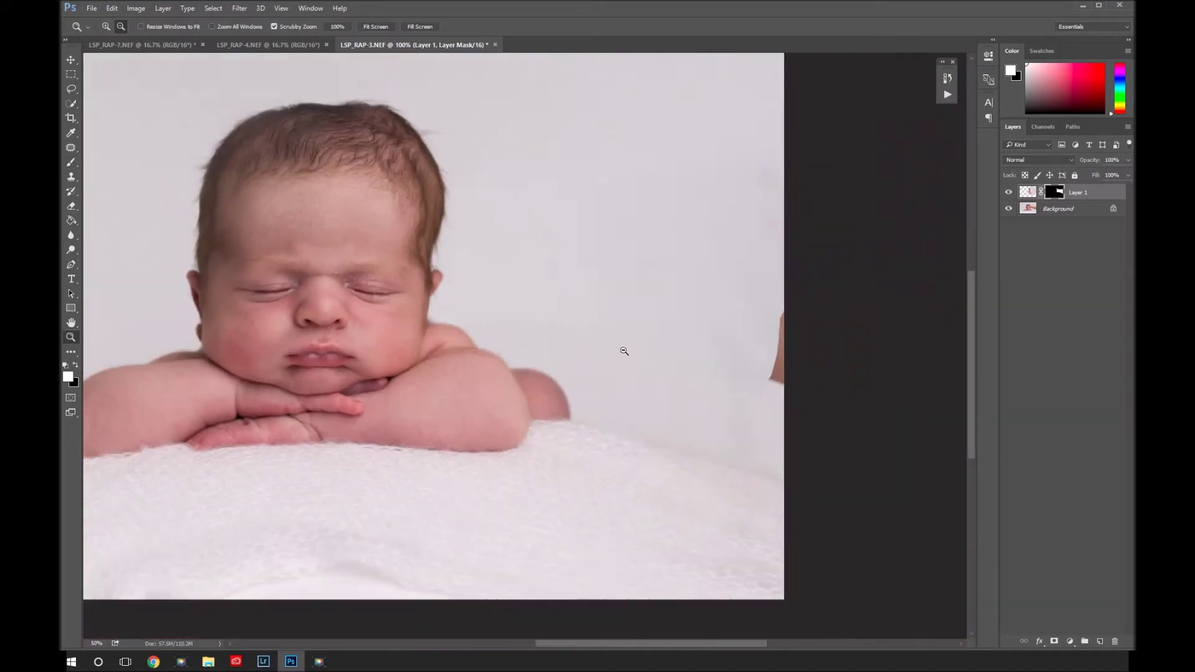
- Toggle Layer 1's visibility repeatedly to compare the masked composite with the hand-supported original
click(1011, 194)
click(1009, 194)
click(1009, 194)
click(1010, 194)
click(1009, 195)
click(1009, 194)
click(1009, 194)
click(1008, 195)
click(1008, 195)
click(1009, 194)
click(1010, 195)
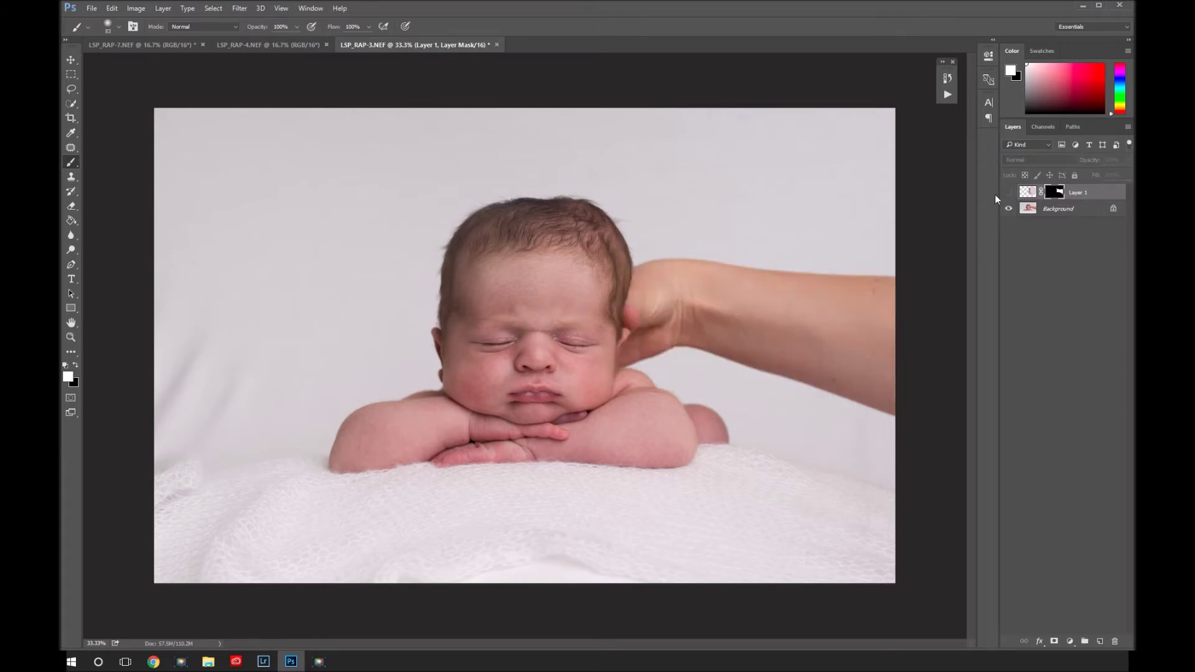
click(1008, 193)
- Paint black on Layer 1's mask with a soft brush along the upper hair edge to restore the original hair there
key(z)
click(659, 232)
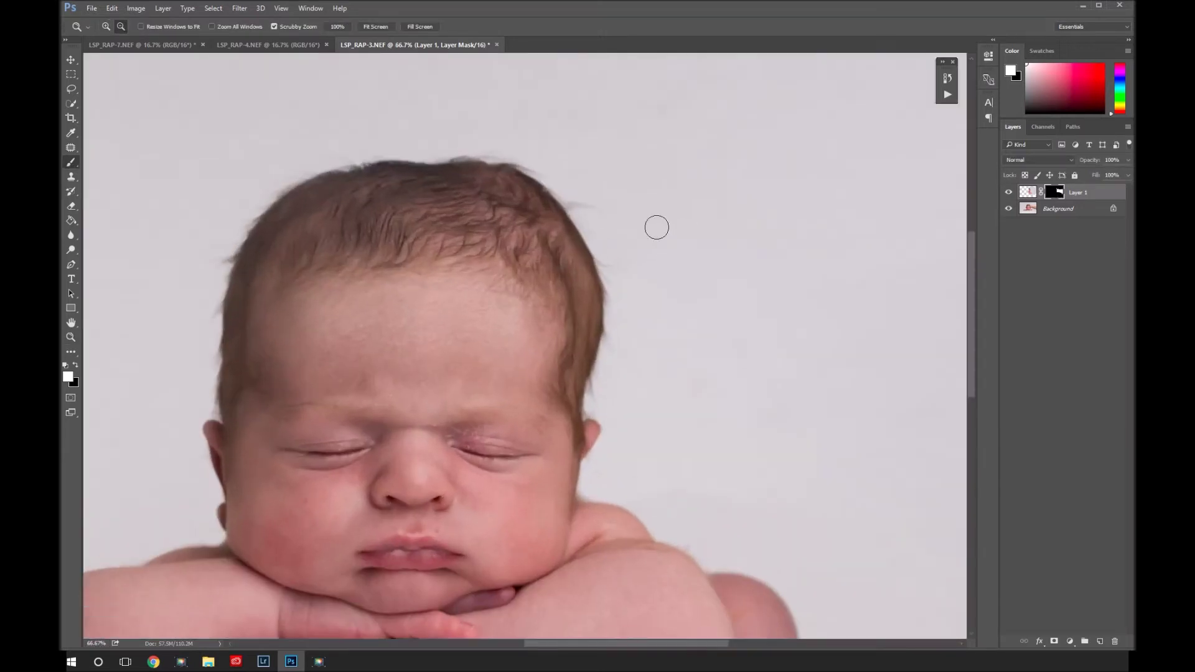
key(x)
right_click(603, 240)
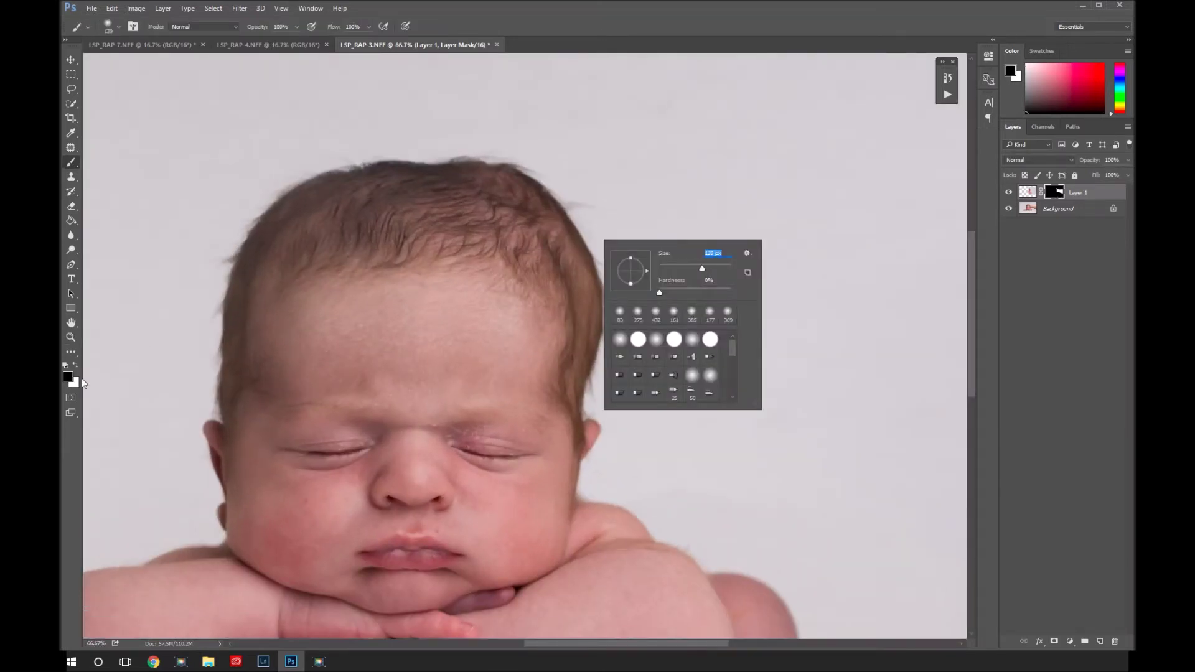
click(558, 227)
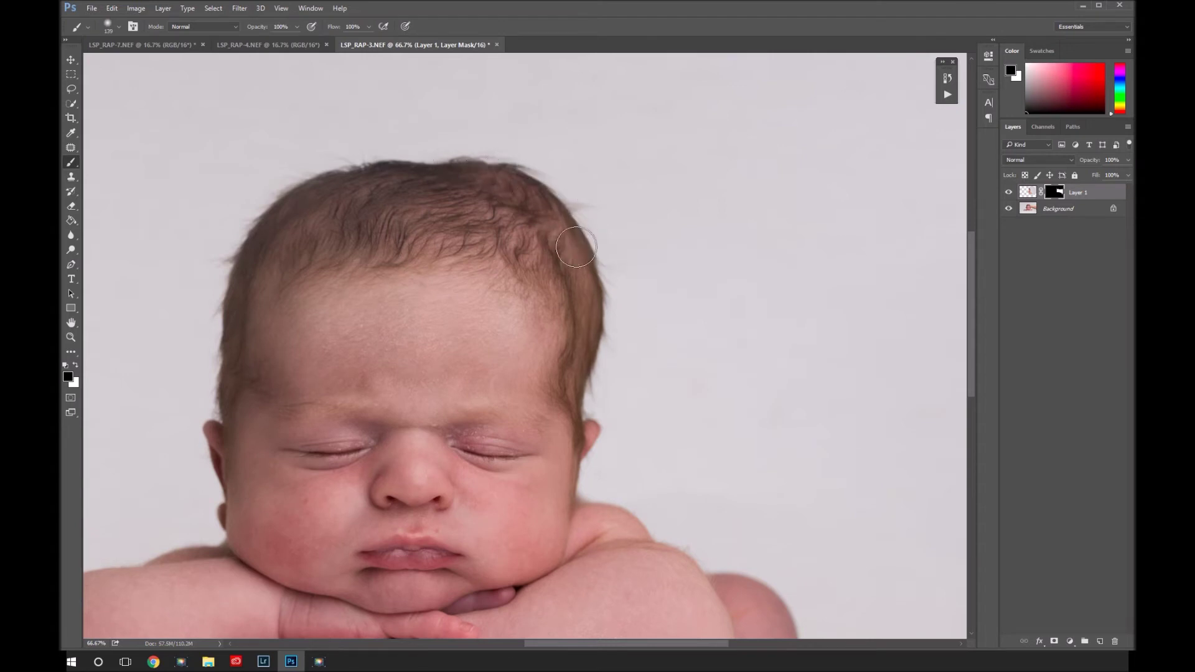
- View the whole photo and switch Layer 1 off and on to check the refined mask along the head
key(z)
alt+click(563, 323)
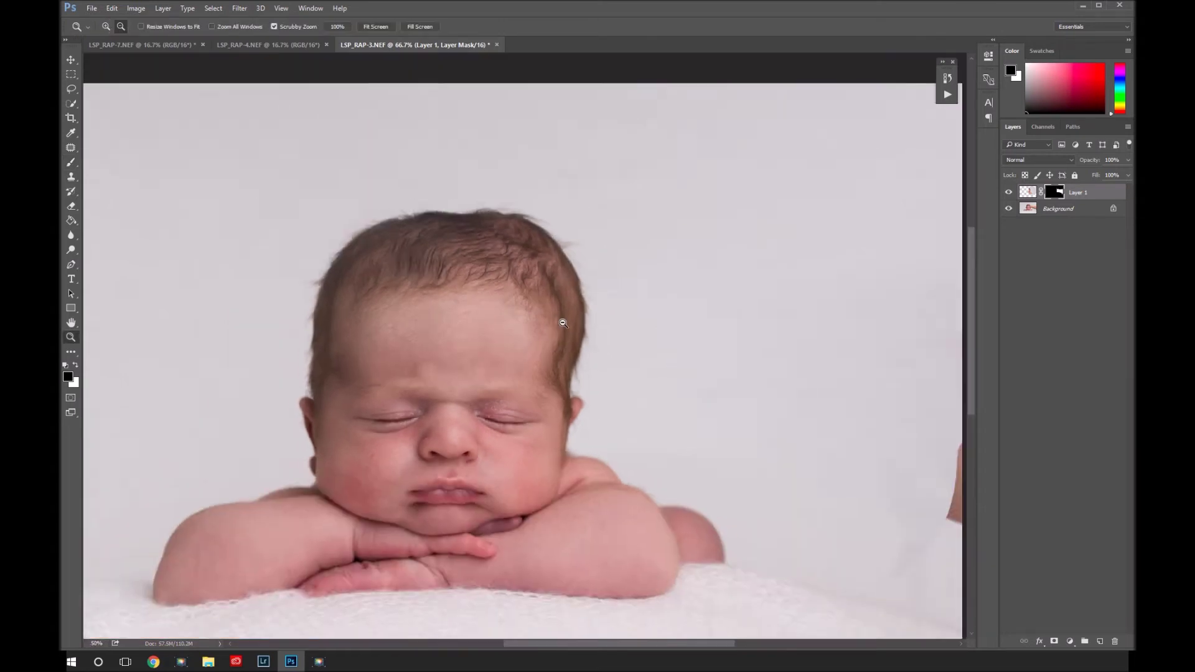
alt+click(563, 323)
alt+click(592, 335)
click(1009, 193)
click(1010, 193)
click(1010, 193)
click(1010, 193)
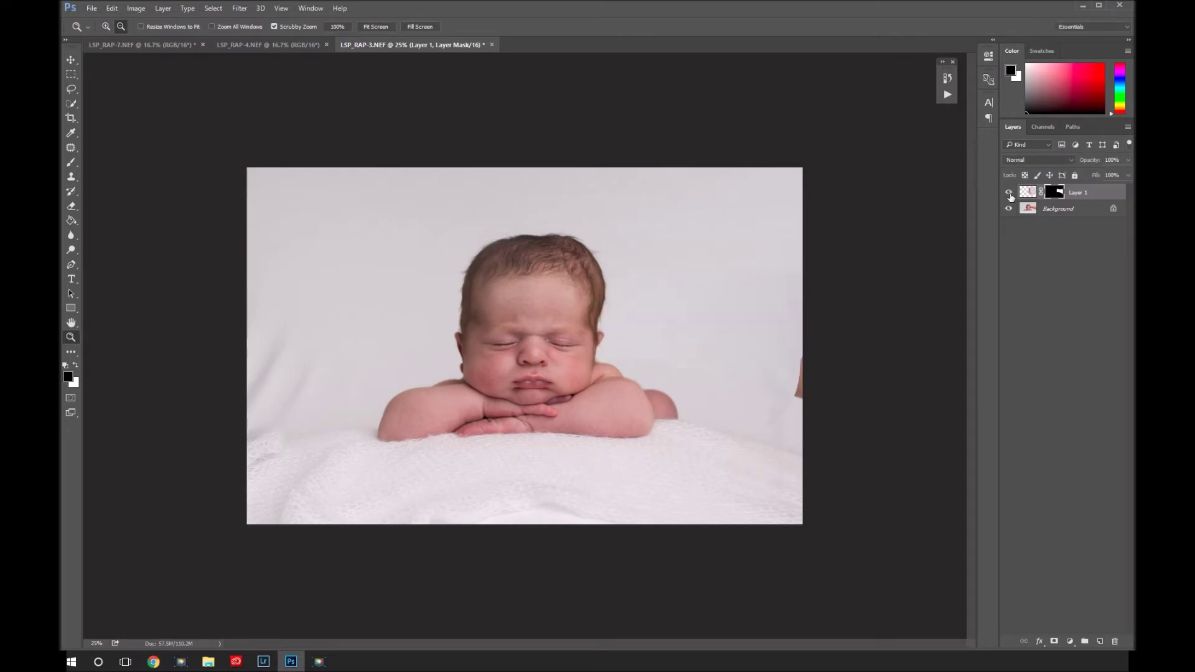
click(1010, 193)
click(1009, 193)
click(1010, 193)
click(1010, 193)
click(1009, 193)
click(1009, 193)
- Flatten the masked composite into a single background layer and duplicate it as Background copy
right_click(1052, 208)
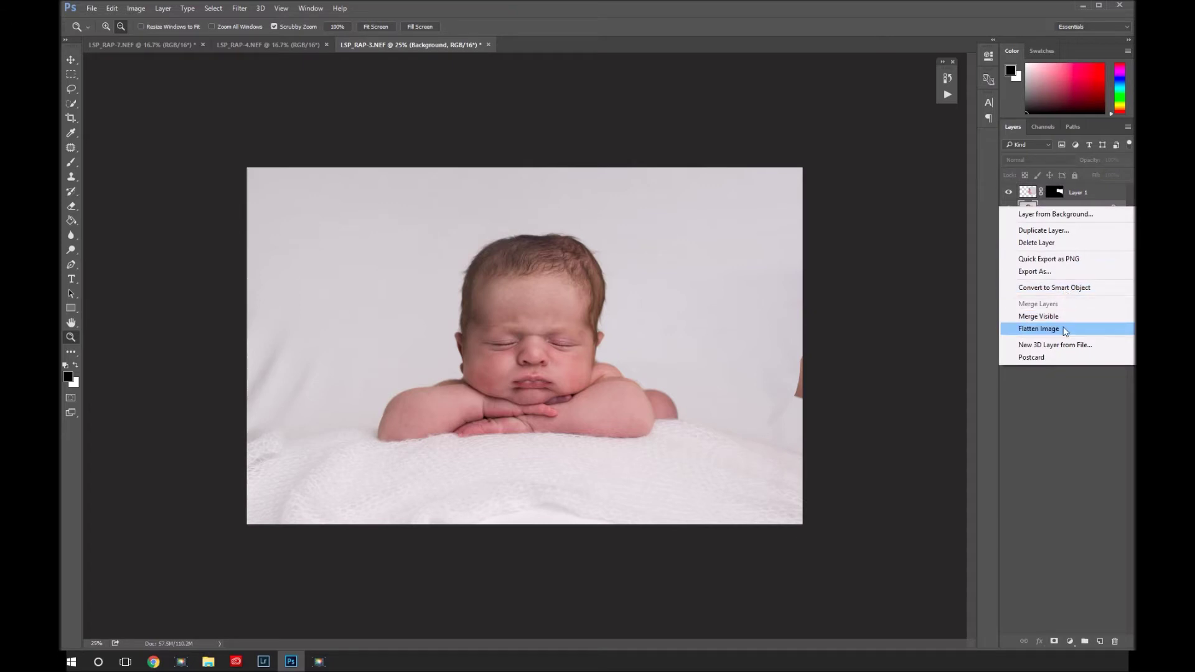
click(1044, 315)
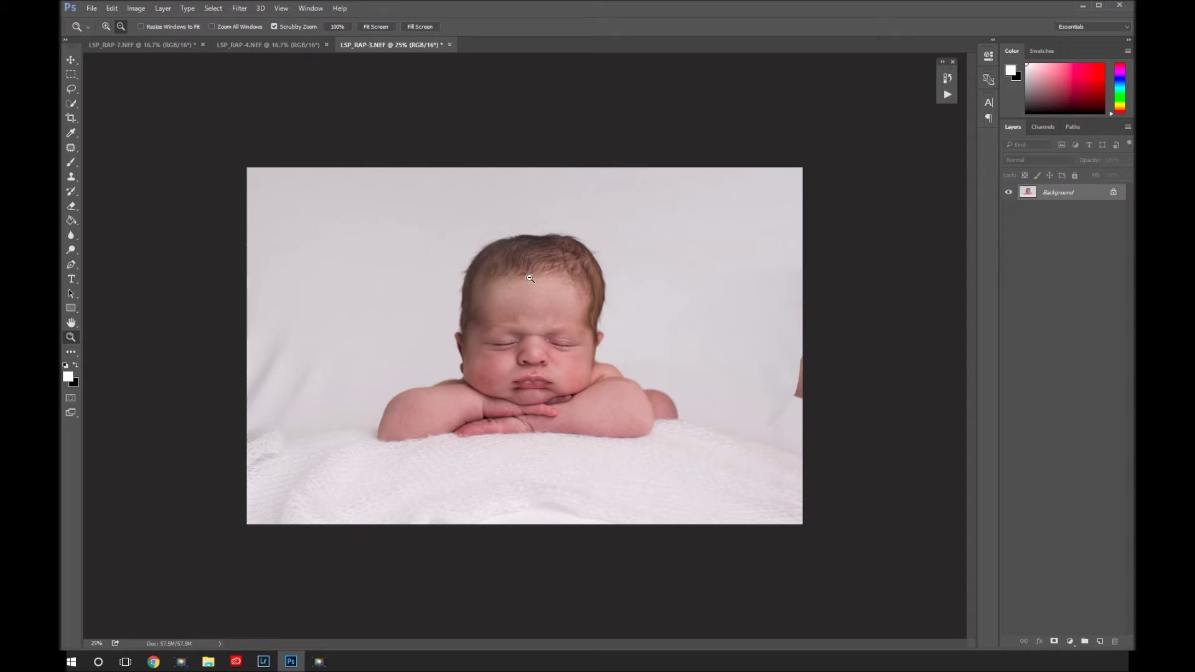
right_click(1059, 199)
click(1058, 193)
right_click(1058, 192)
click(1073, 218)
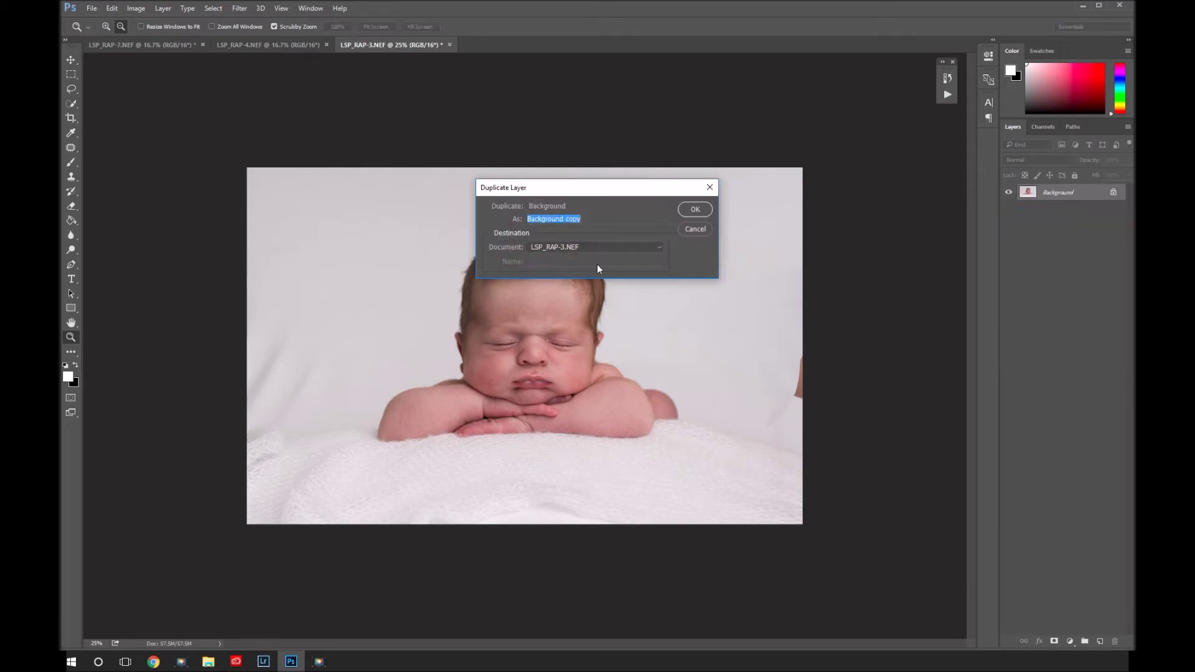
click(695, 209)
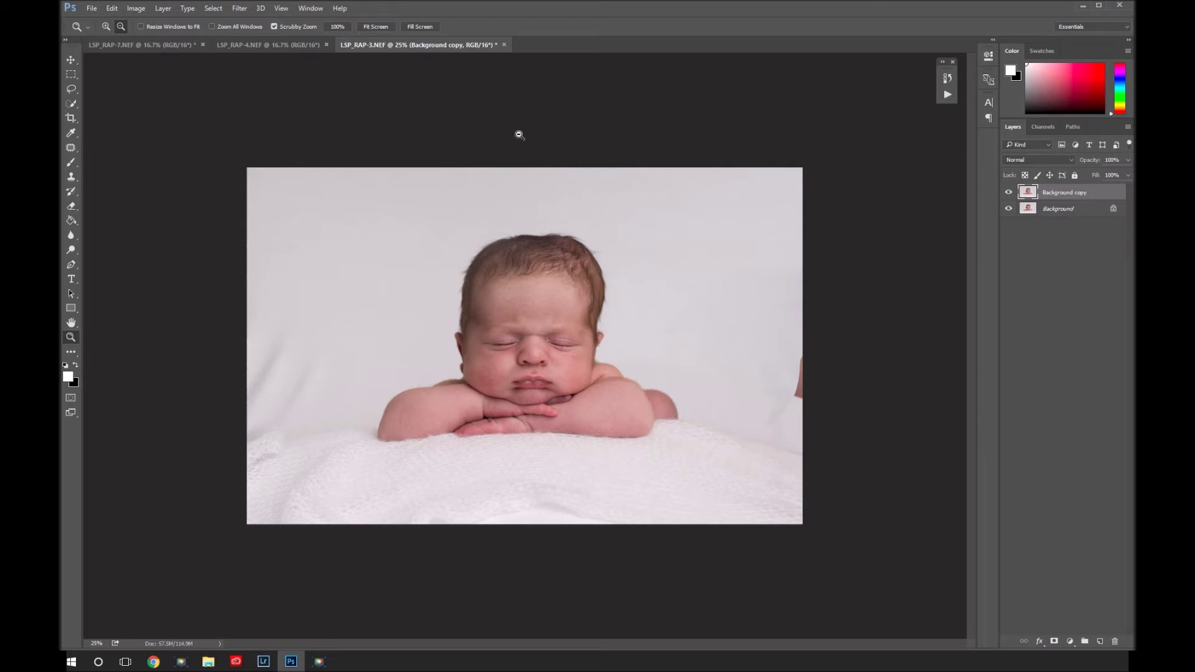
- Liquify Background copy with a Forward Warp brush of size 386, pushing the hair edge above the previously supported ear inward
click(239, 8)
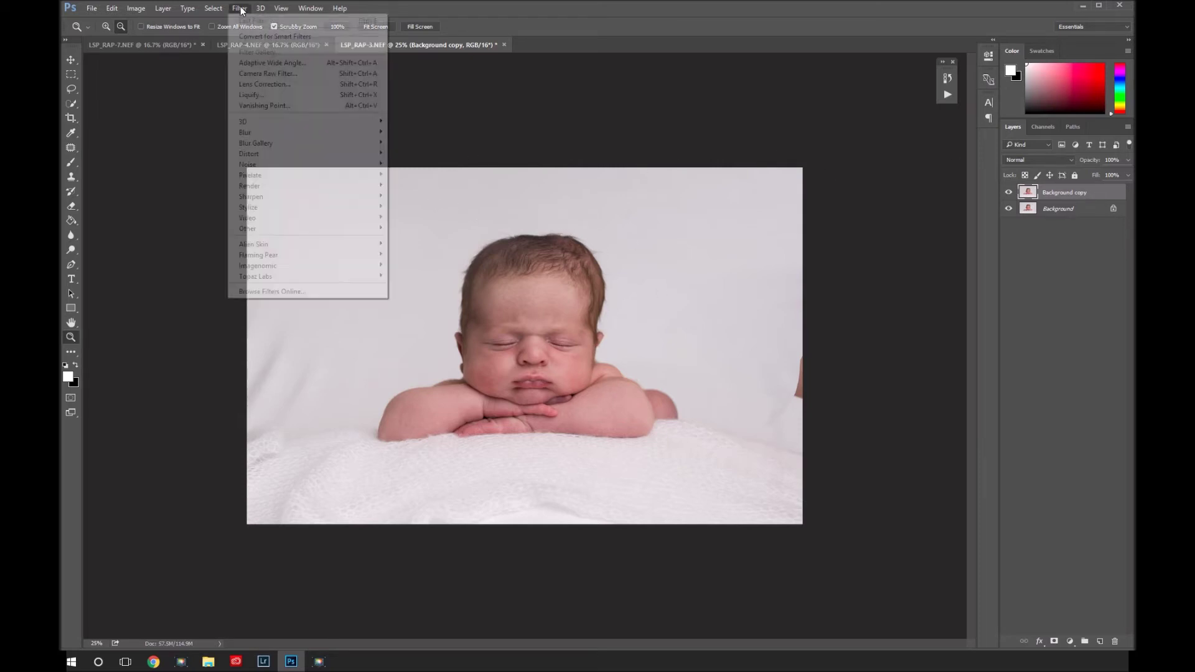
click(266, 107)
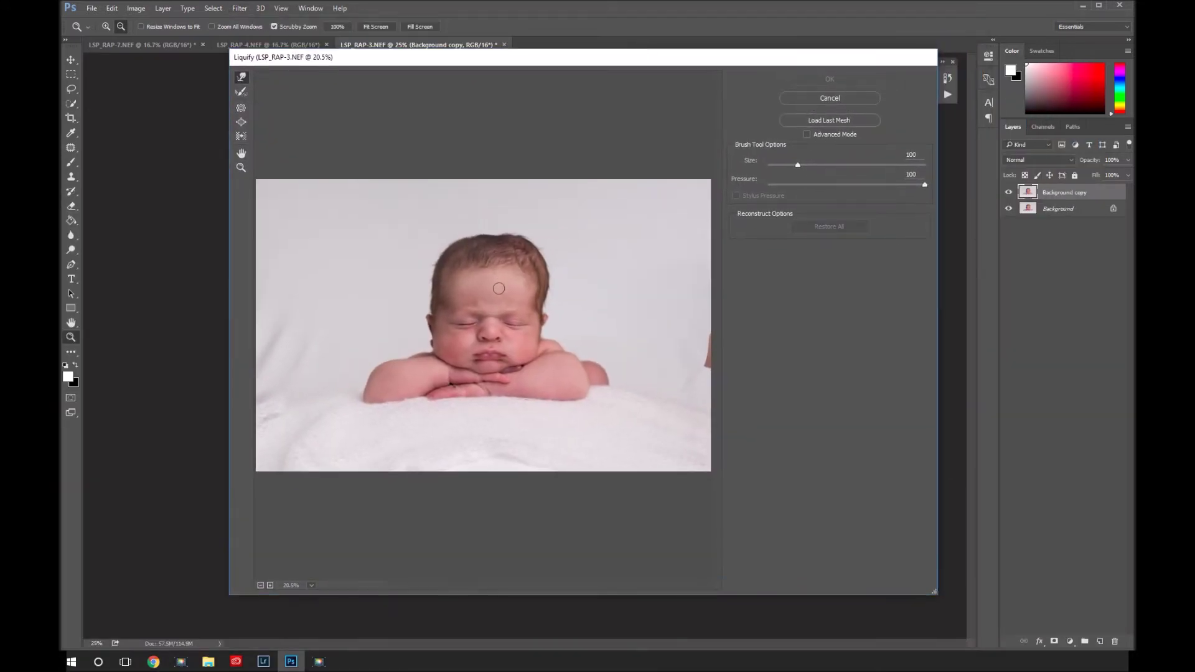
click(532, 275)
click(493, 256)
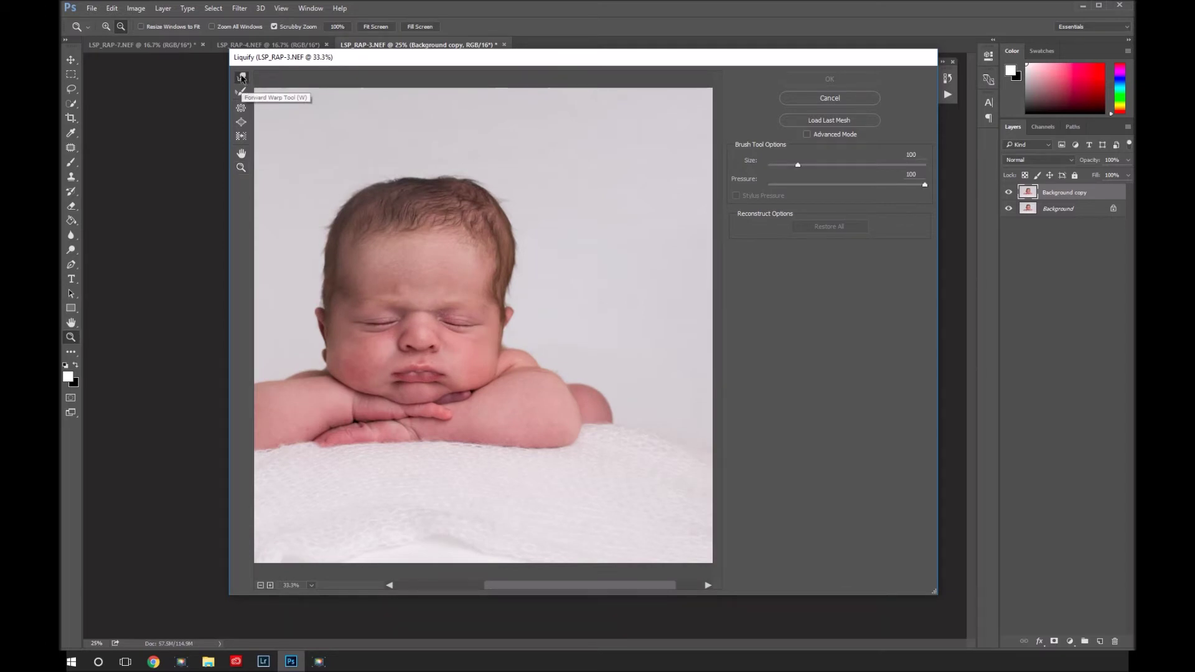
click(242, 78)
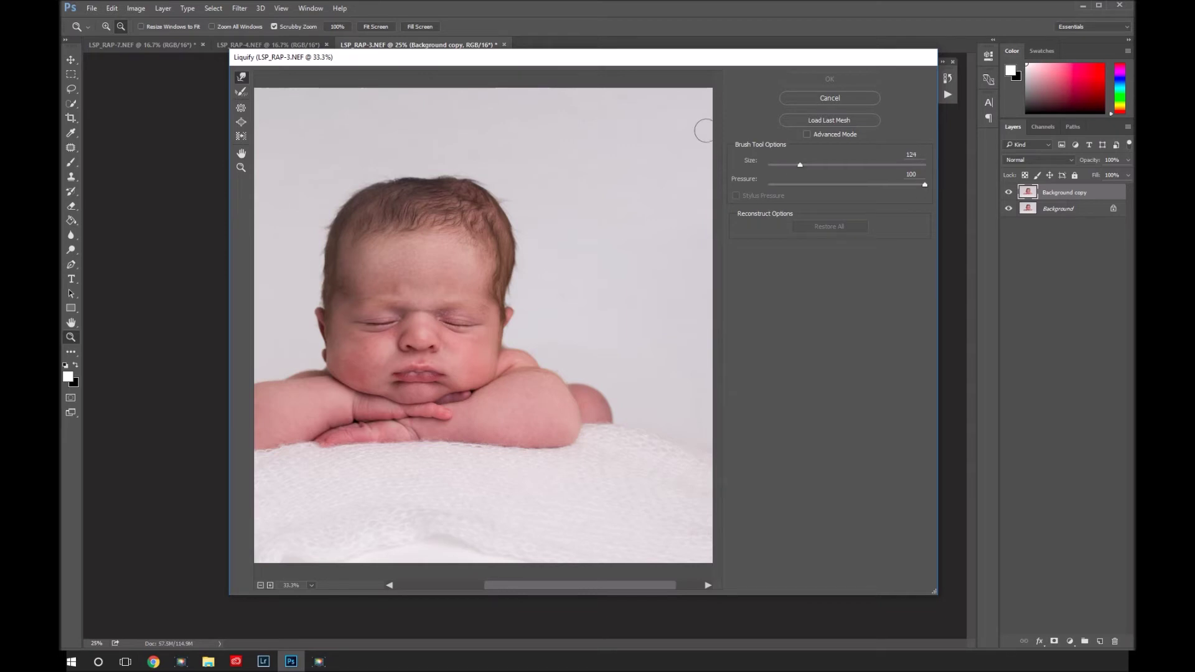
drag(799, 165, 822, 168)
click(808, 135)
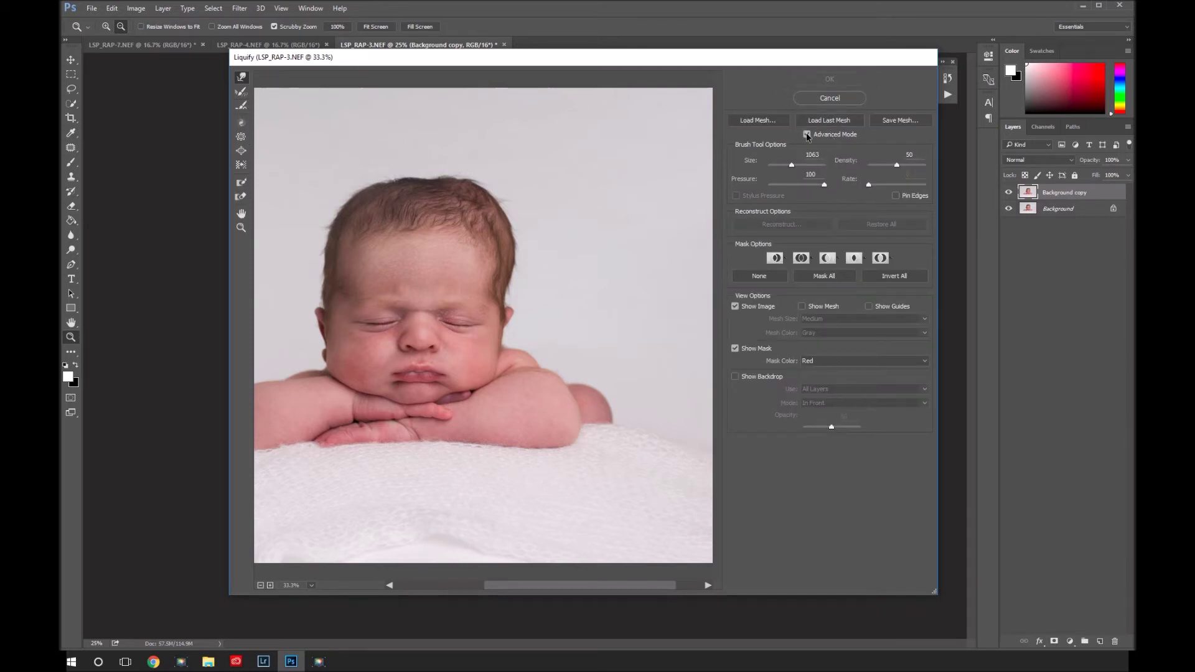
click(808, 135)
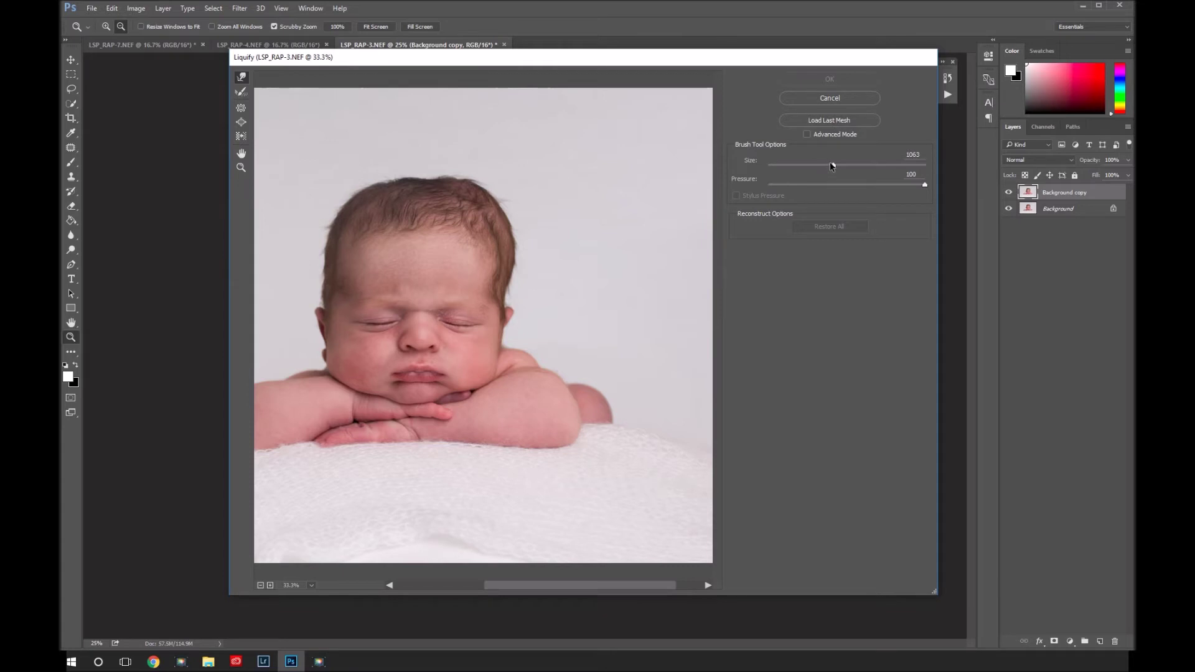
drag(813, 165, 816, 165)
mouse_move(479, 176)
mouse_down()
mouse_move(475, 166)
mouse_move(494, 197)
mouse_up()
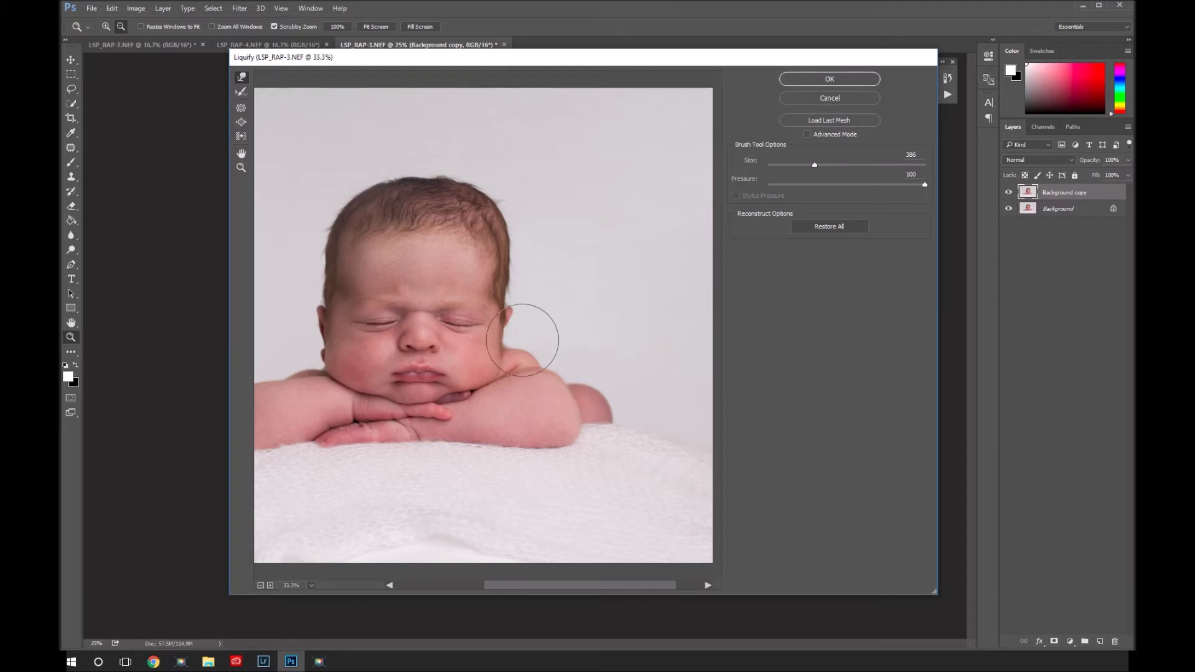
click(838, 80)
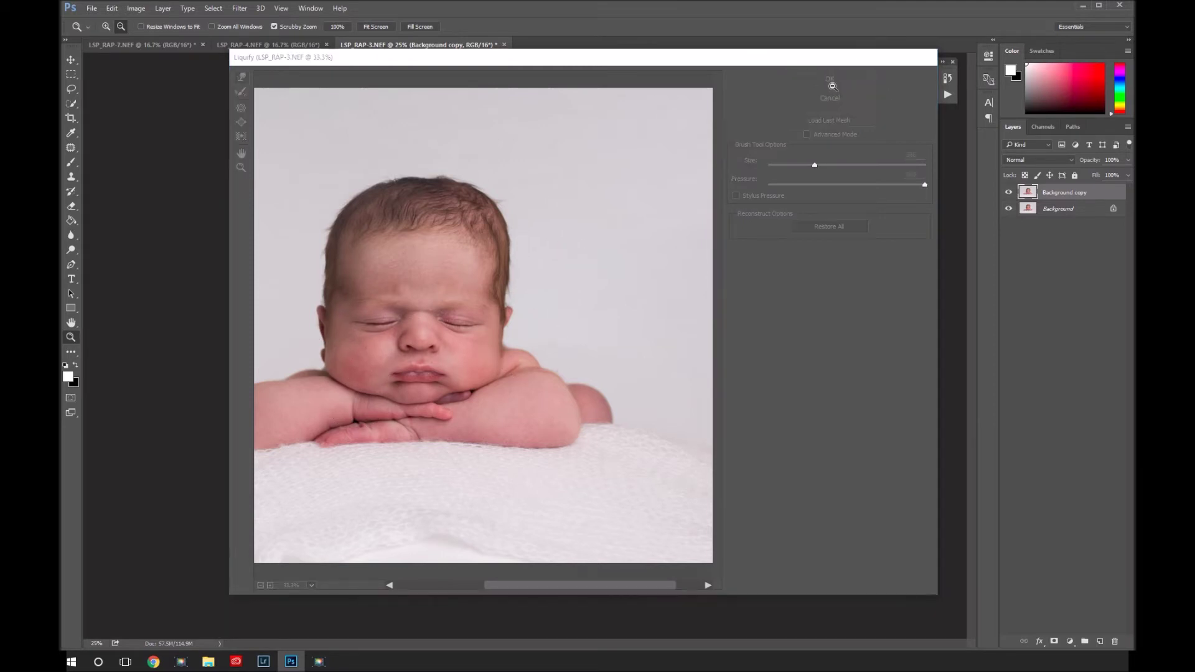
- Compare the liquified head shape with the original by toggling Background copy, and flatten the image
click(1009, 194)
click(1010, 194)
right_click(1077, 214)
click(1090, 335)
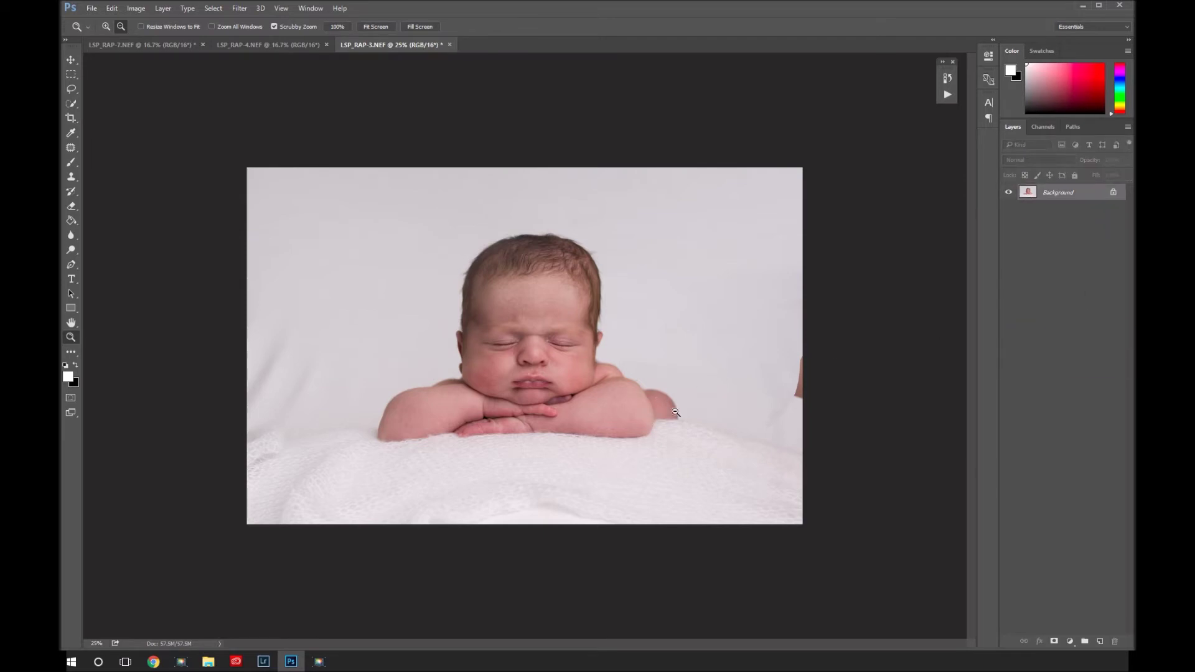
- Clone plain backdrop over the upper part of the pink shape behind the elbow using a Clone Stamp brush at 75% hardness
drag(686, 420, 427, 243)
click(708, 423)
key(h)
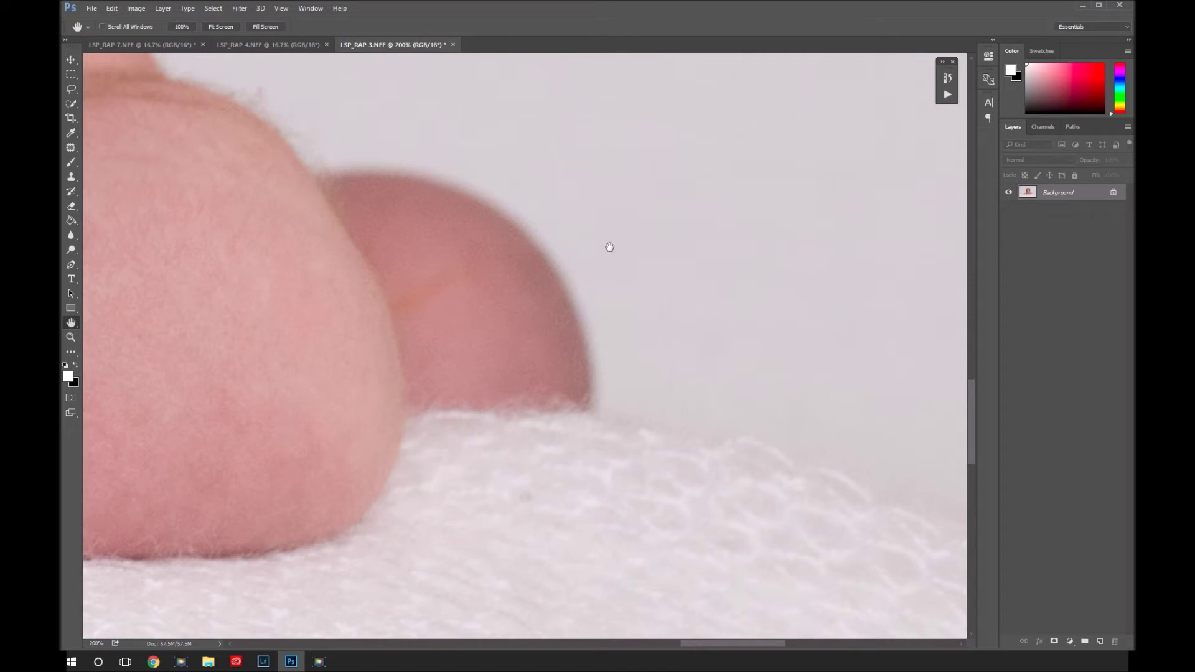
scroll(514, 296, up, 2)
key(s)
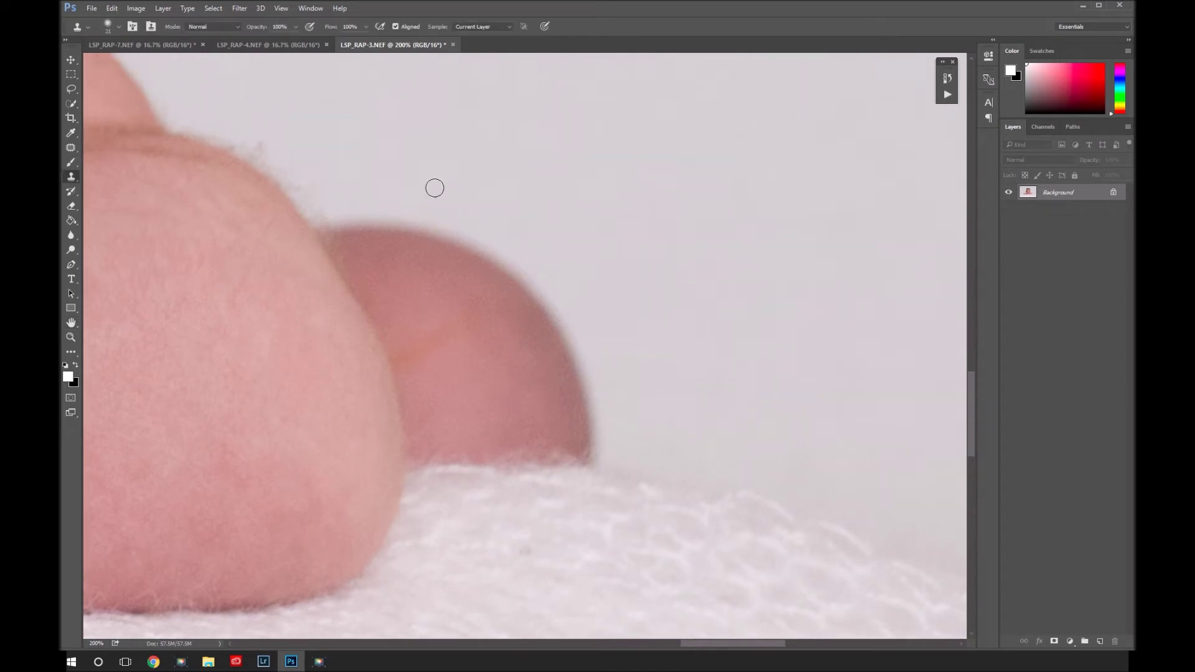
right_click(72, 179)
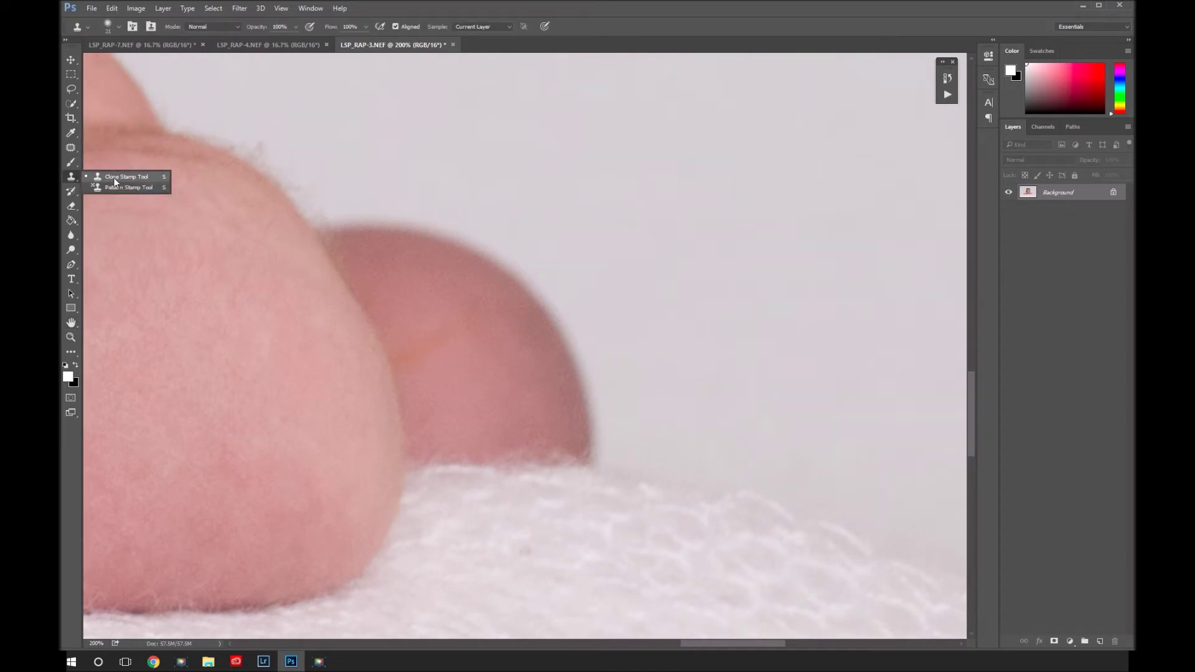
right_click(558, 230)
click(661, 254)
drag(620, 280, 669, 278)
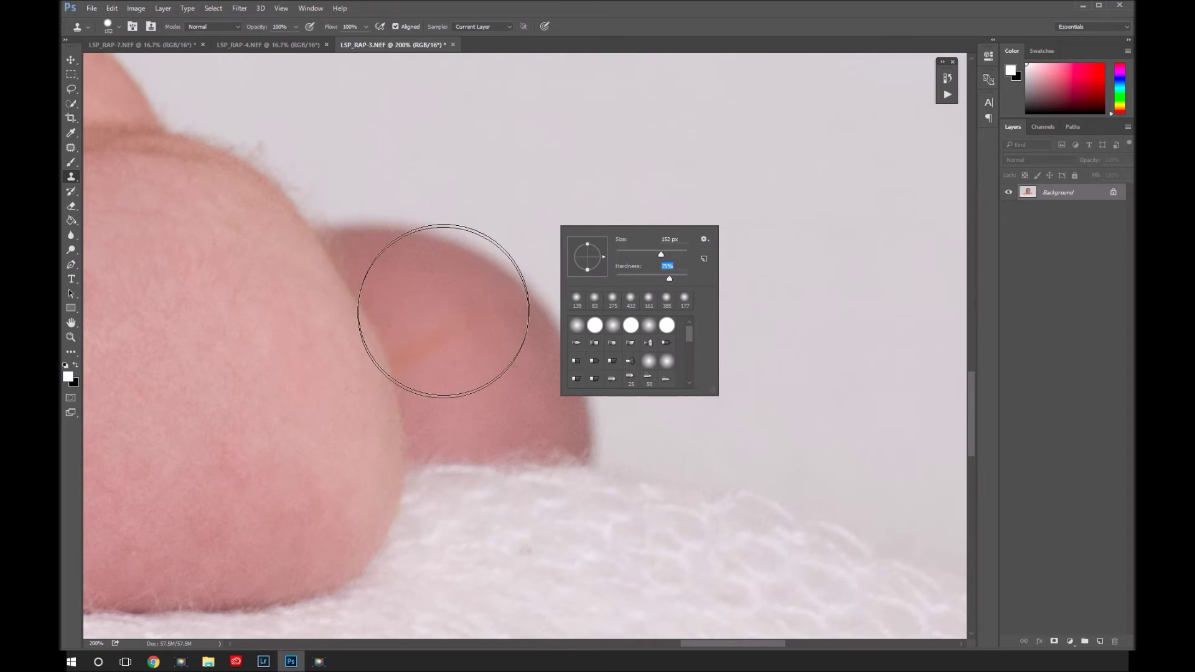
right_click(443, 178)
drag(545, 206, 538, 207)
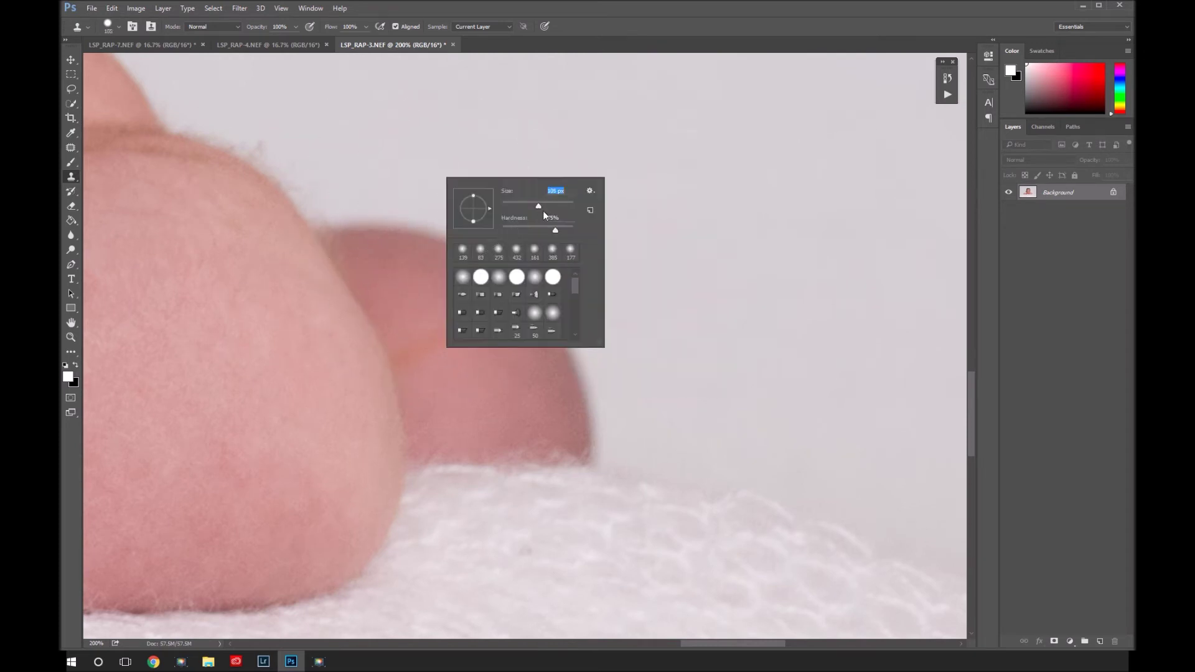
alt+click(704, 208)
alt+click(637, 164)
mouse_move(443, 314)
mouse_down()
mouse_move(363, 204)
mouse_move(421, 294)
mouse_move(460, 289)
mouse_move(527, 312)
mouse_move(500, 373)
mouse_move(622, 330)
mouse_move(452, 362)
mouse_up()
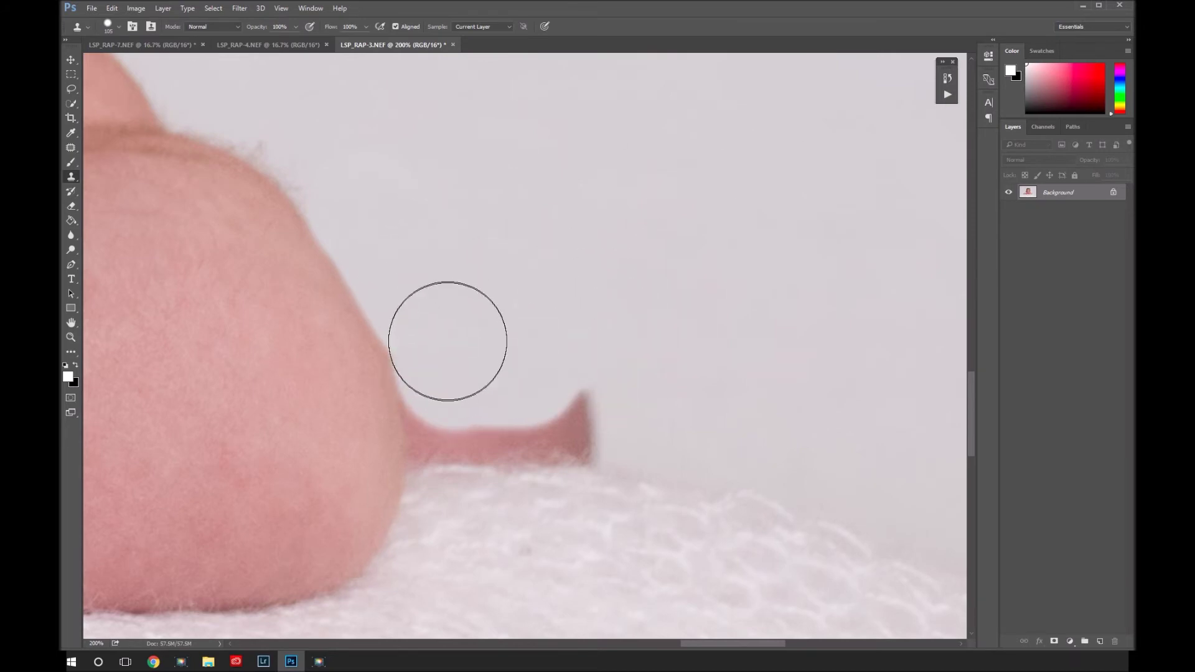
- Clone backdrop over the leftover skin beside the elbow, down to the blanket, with a 50 px Clone Stamp brush
right_click(559, 308)
mouse_move(623, 328)
mouse_down()
mouse_move(651, 353)
mouse_move(618, 326)
mouse_move(640, 353)
mouse_up()
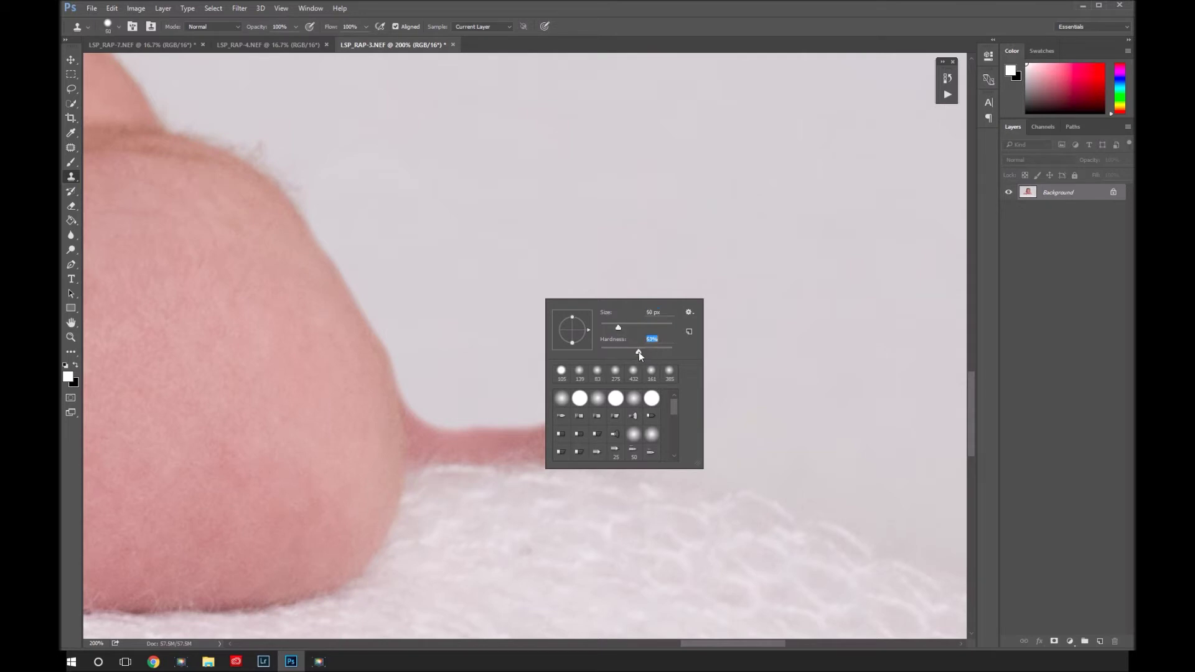
click(531, 299)
mouse_move(486, 371)
mouse_down()
mouse_move(434, 432)
mouse_move(407, 332)
mouse_up()
click(465, 419)
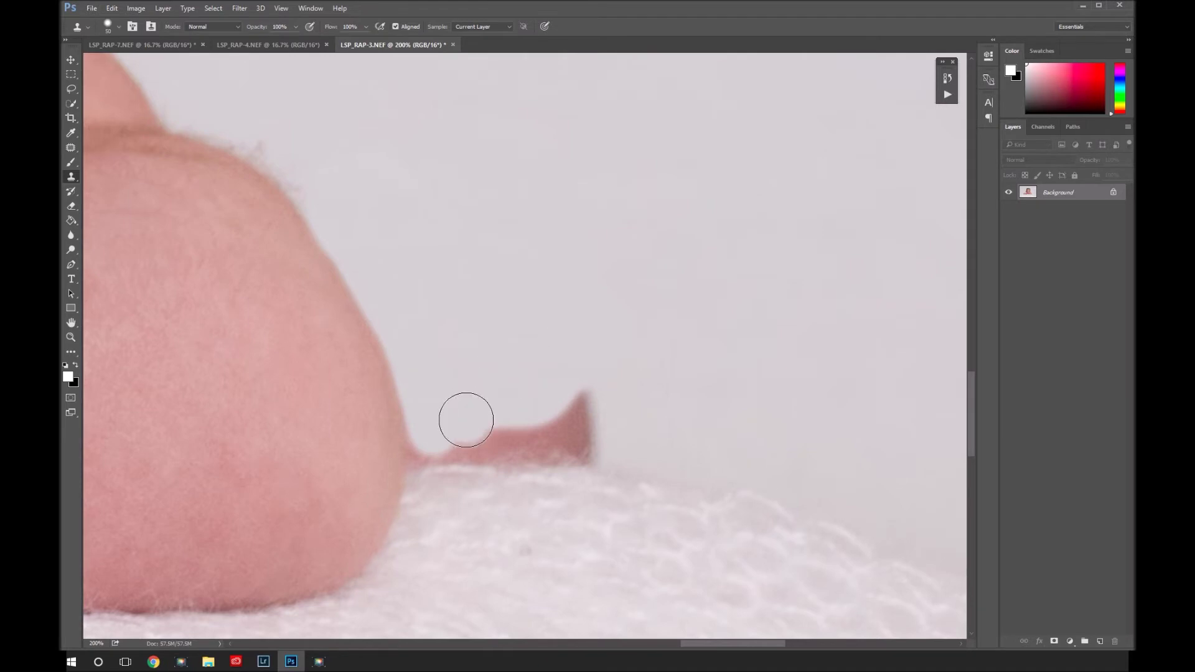
mouse_move(435, 427)
mouse_down()
mouse_move(462, 424)
mouse_move(481, 443)
mouse_up()
- Clone backdrop over the rest of the skin remnant farther from the elbow, keeping the blanket's upper edge, with a larger, softer brush
right_click(540, 379)
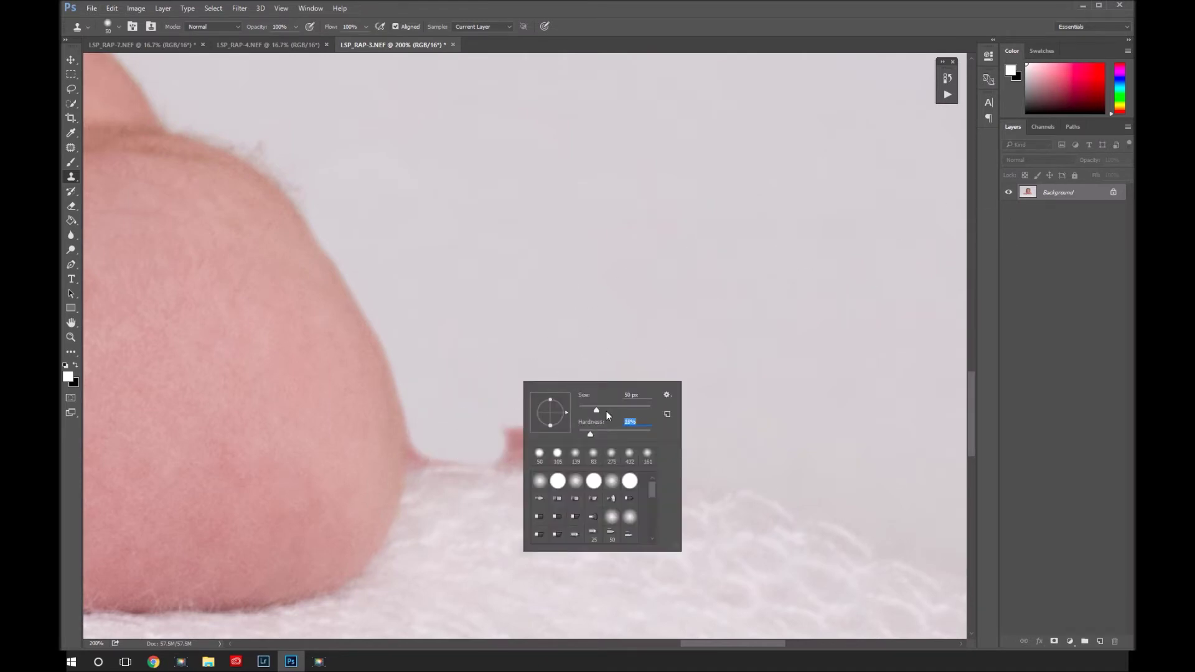
click(609, 410)
alt+click(538, 329)
mouse_move(517, 422)
mouse_down()
mouse_move(546, 451)
mouse_move(535, 433)
mouse_move(587, 421)
mouse_up()
right_click(615, 358)
key(Return)
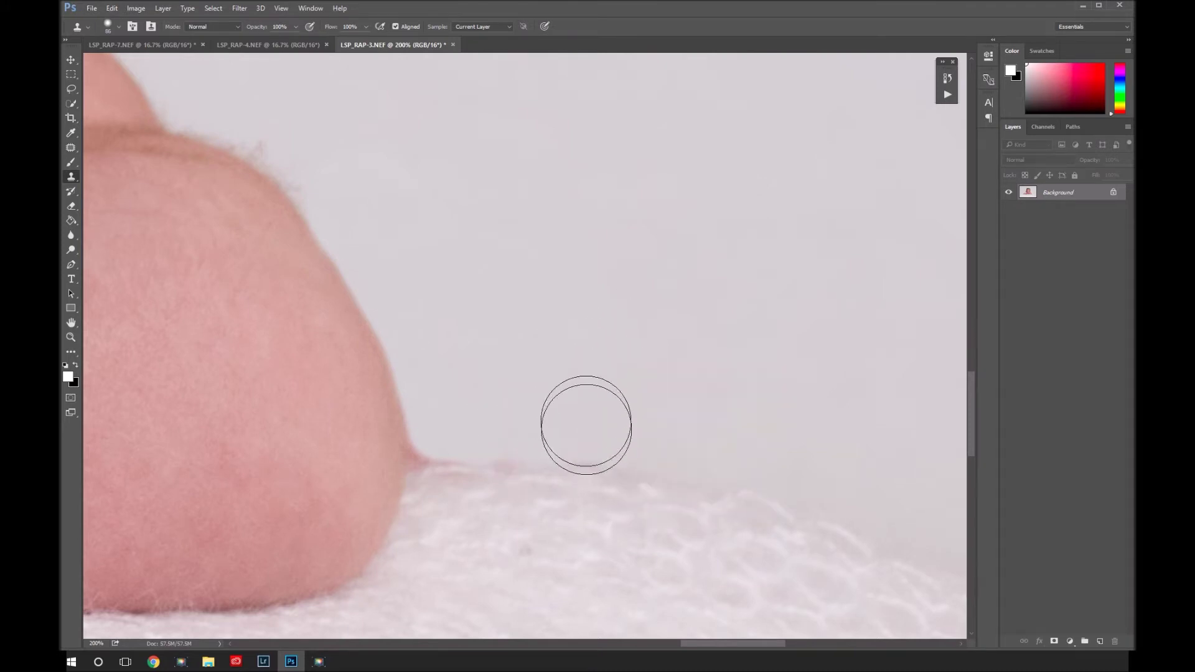
- Clone out the thin pink remnant where the elbow meets the blanket with a small 29 px brush
right_click(679, 339)
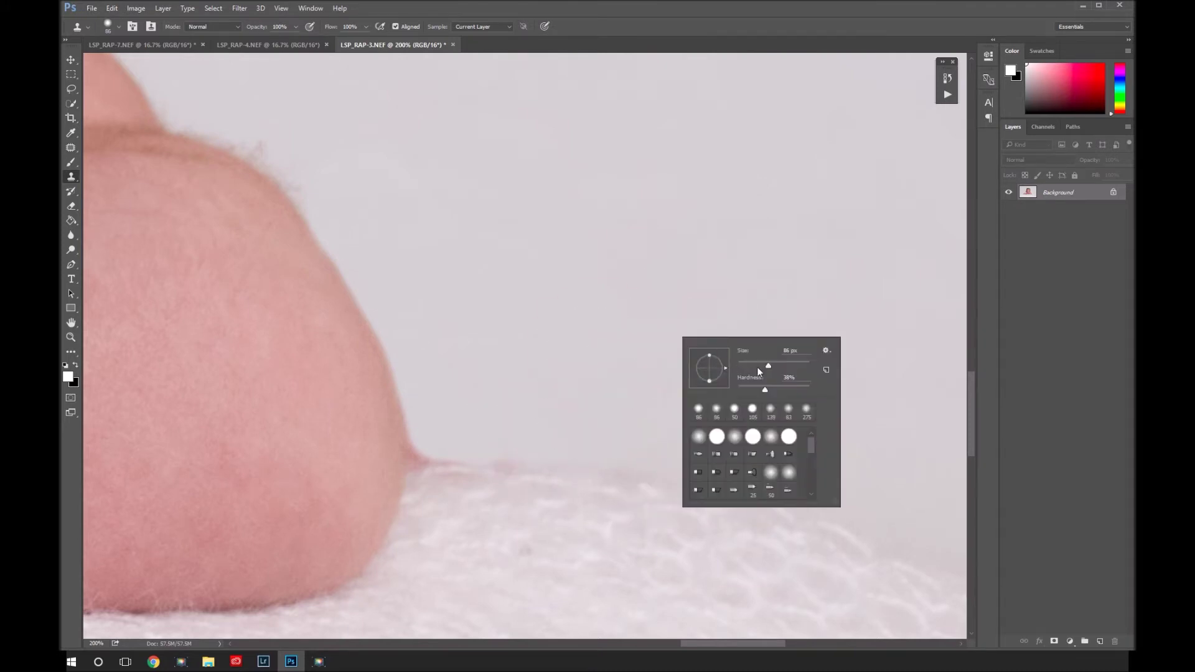
key(Return)
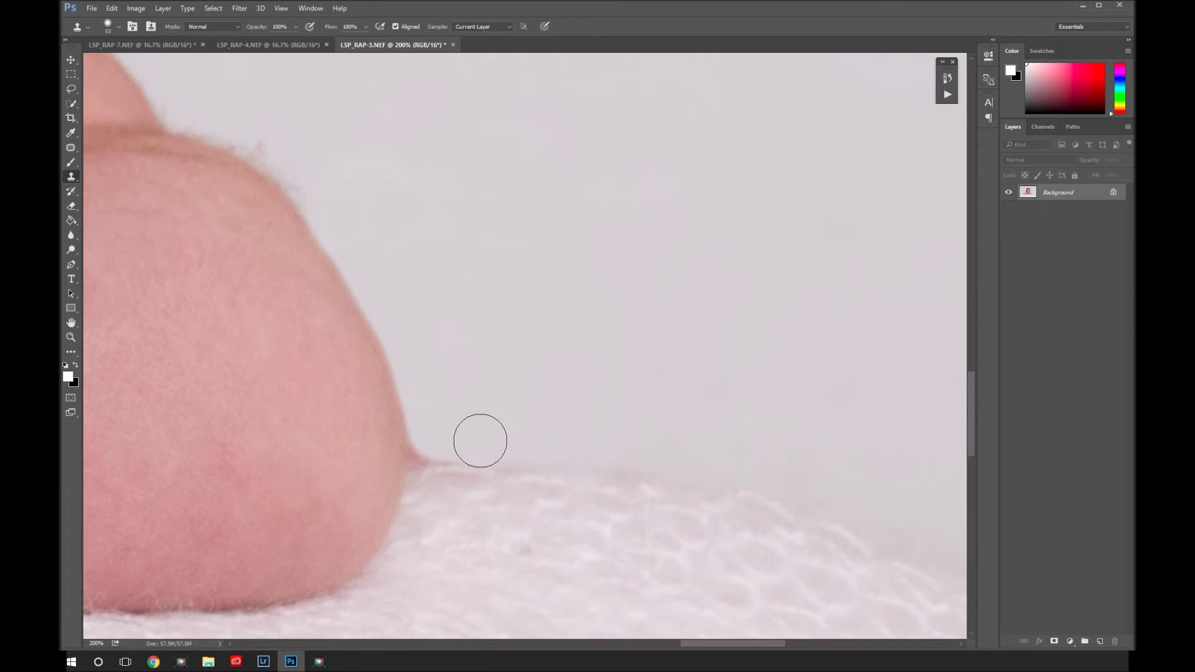
right_click(573, 384)
drag(648, 412, 643, 410)
alt+click(464, 390)
mouse_move(449, 456)
mouse_down()
mouse_move(432, 435)
mouse_move(424, 462)
mouse_move(475, 458)
mouse_up()
- Adjust the Clone Stamp brush and clean up the backdrop along the lower elbow edge and blanket line
right_click(607, 439)
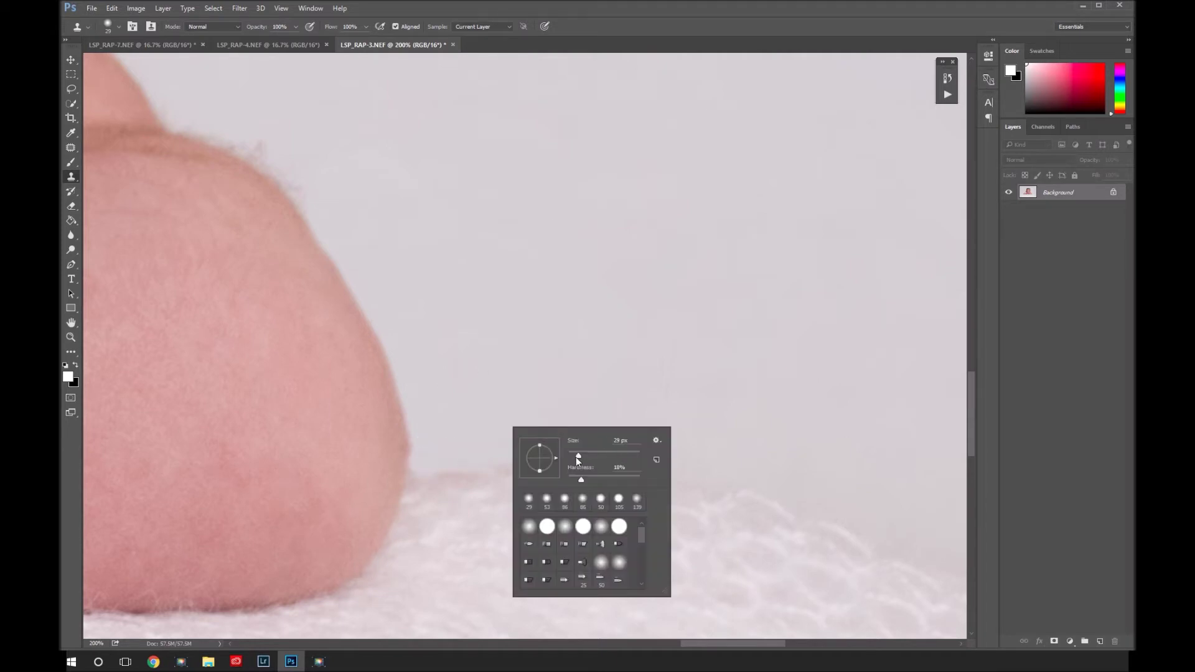
drag(582, 483, 583, 457)
alt+click(471, 417)
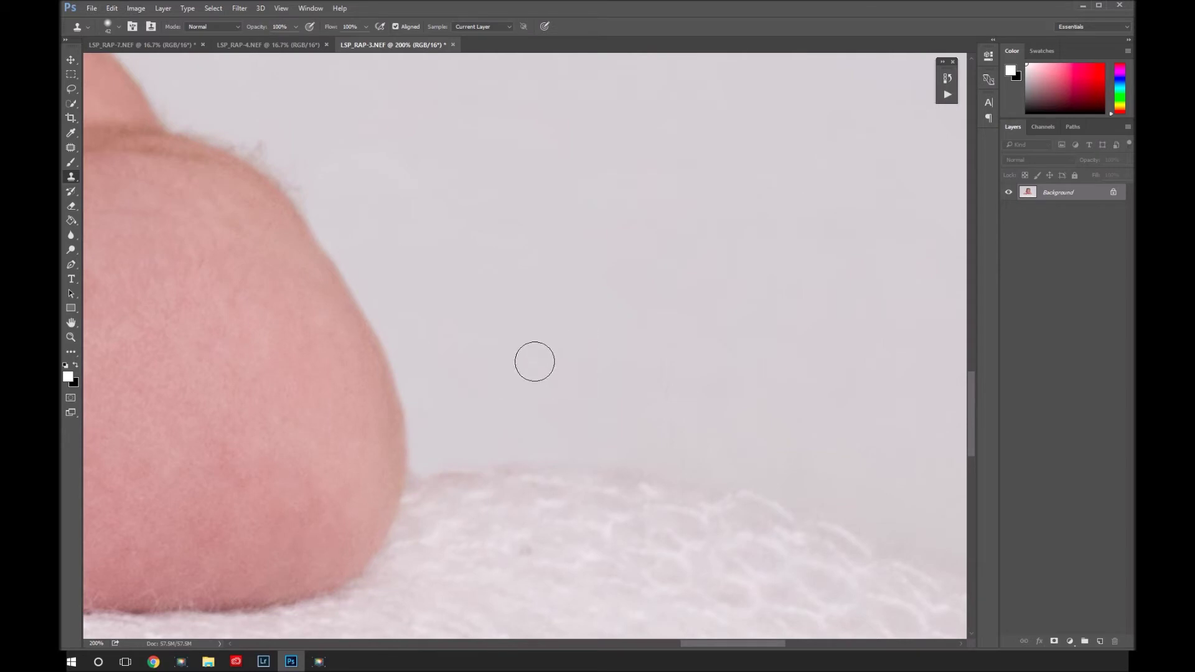
right_click(535, 362)
click(475, 435)
click(568, 419)
- Select a rectangle around the baby and blanket, excluding the hand at the photo's edge, and copy it
key(z)
alt+click(545, 407)
alt+click(545, 407)
alt+click(547, 406)
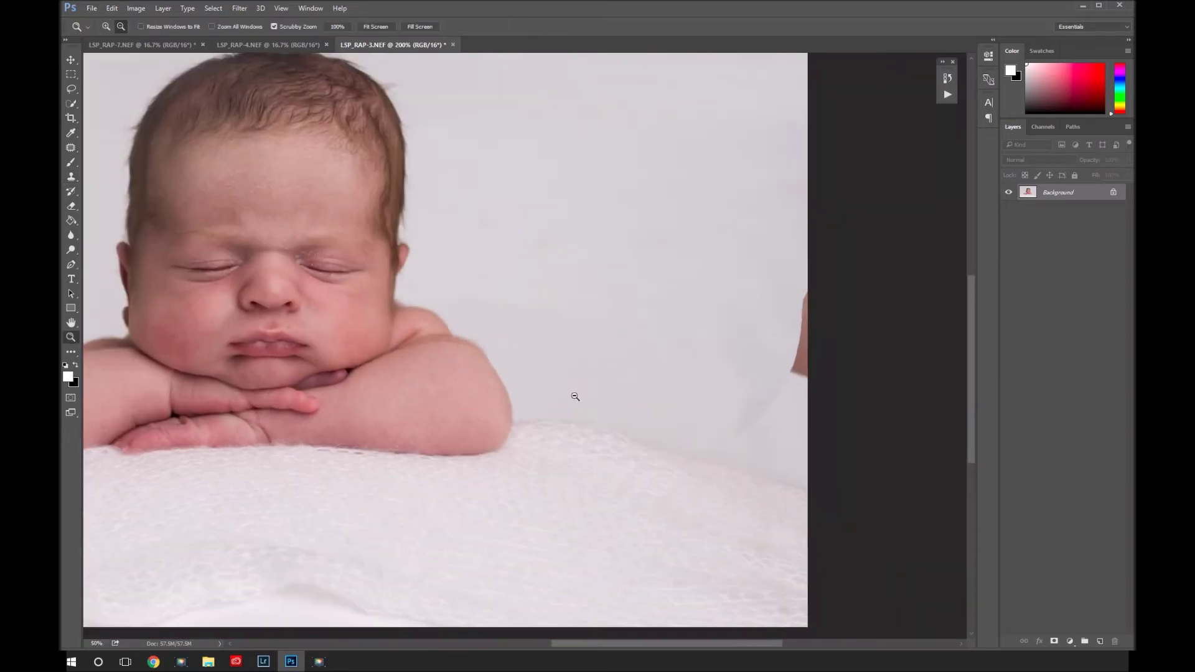
alt+click(574, 397)
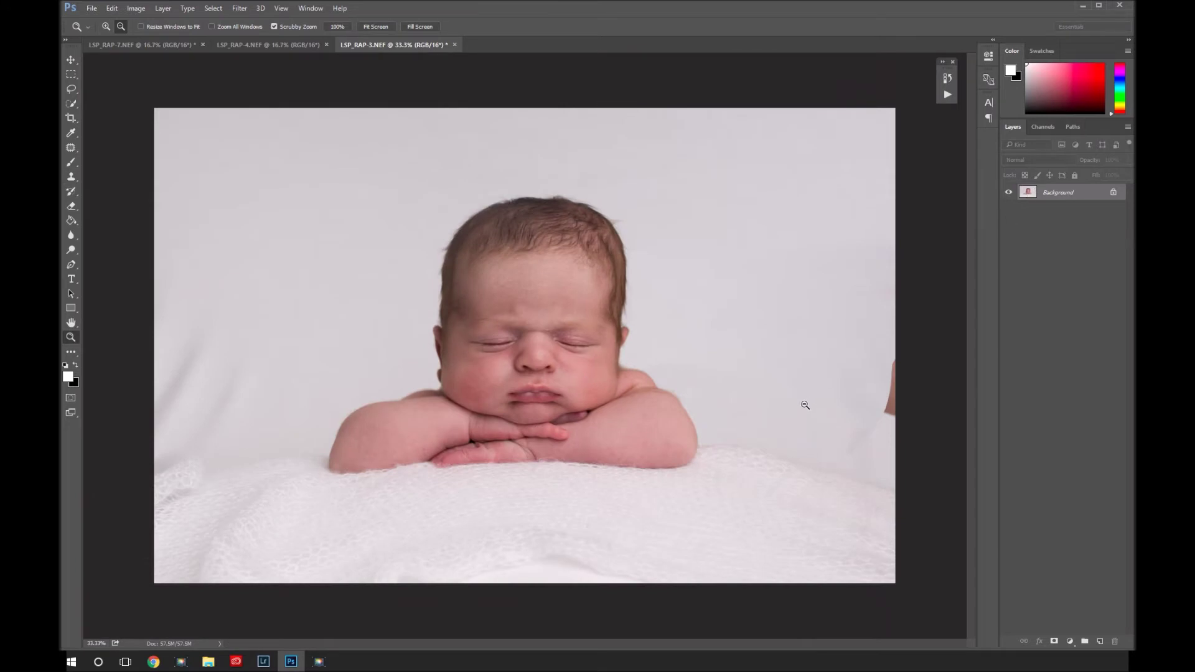
key(m)
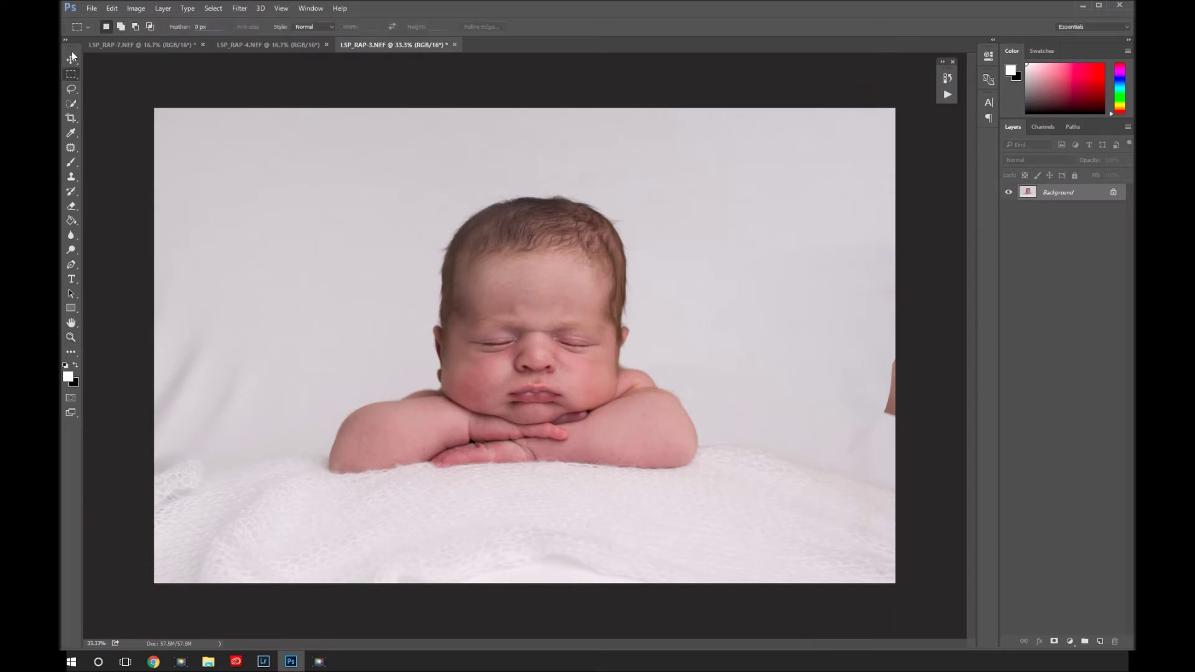
drag(289, 577, 757, 114)
drag(830, 584, 226, 132)
click(112, 8)
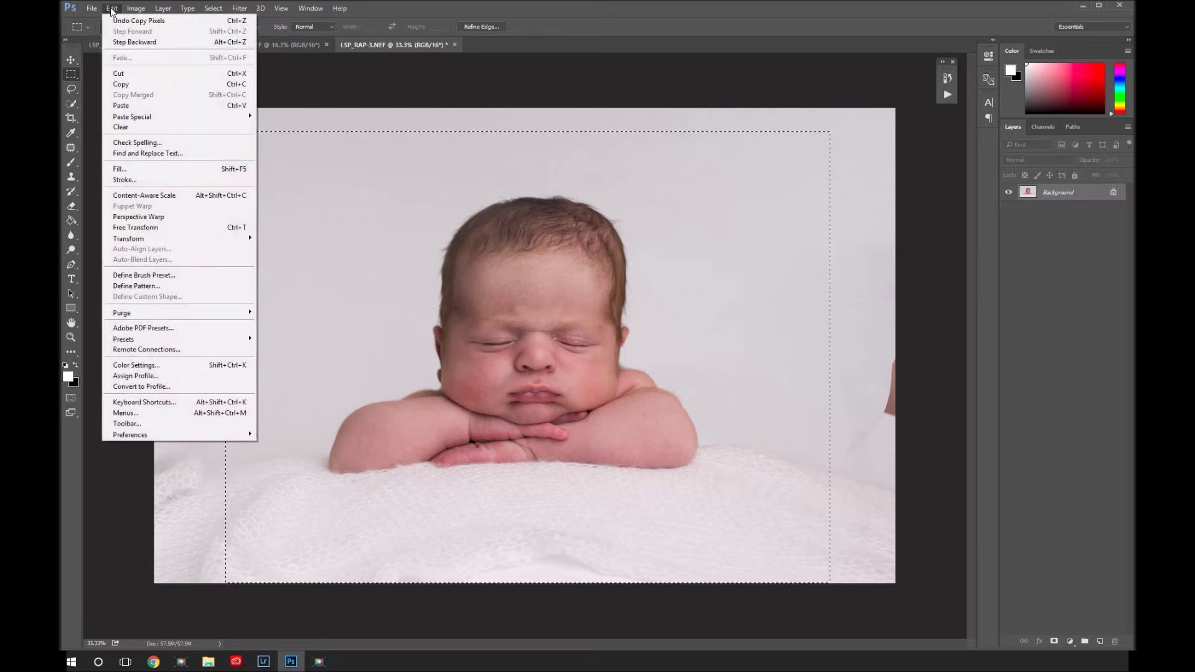
click(144, 85)
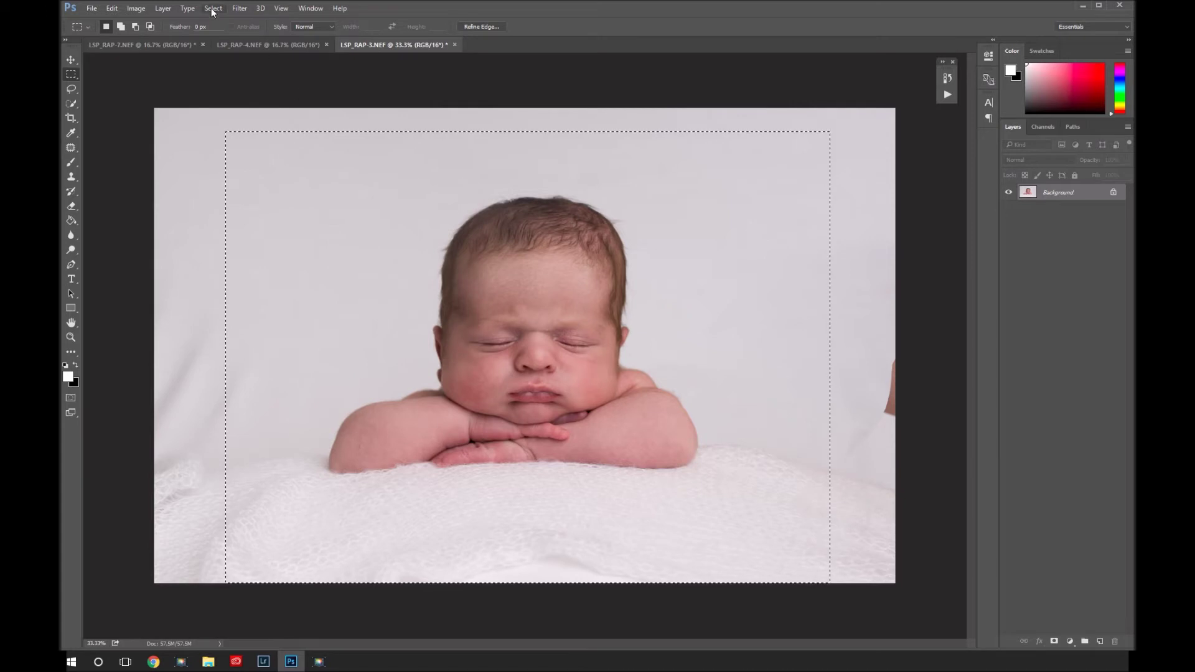
- Paste the baby into the rugby ball photo LSP_RAP-7.NEF and lower the pasted layer's opacity to 73%
click(135, 44)
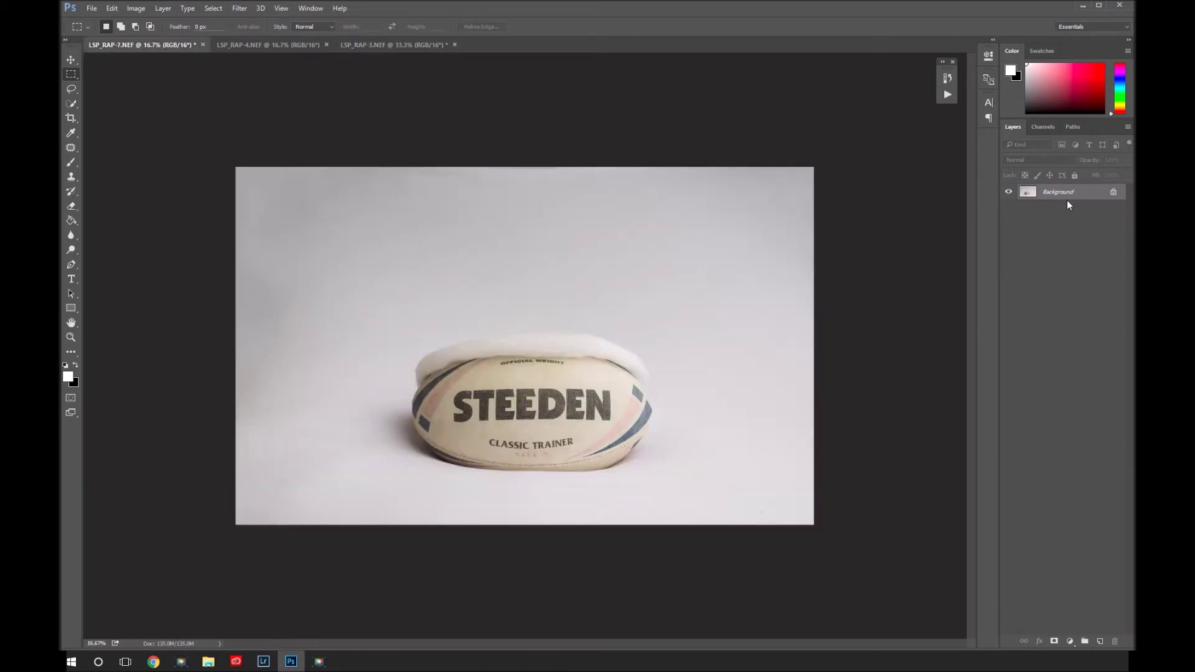
key(ctrl+v)
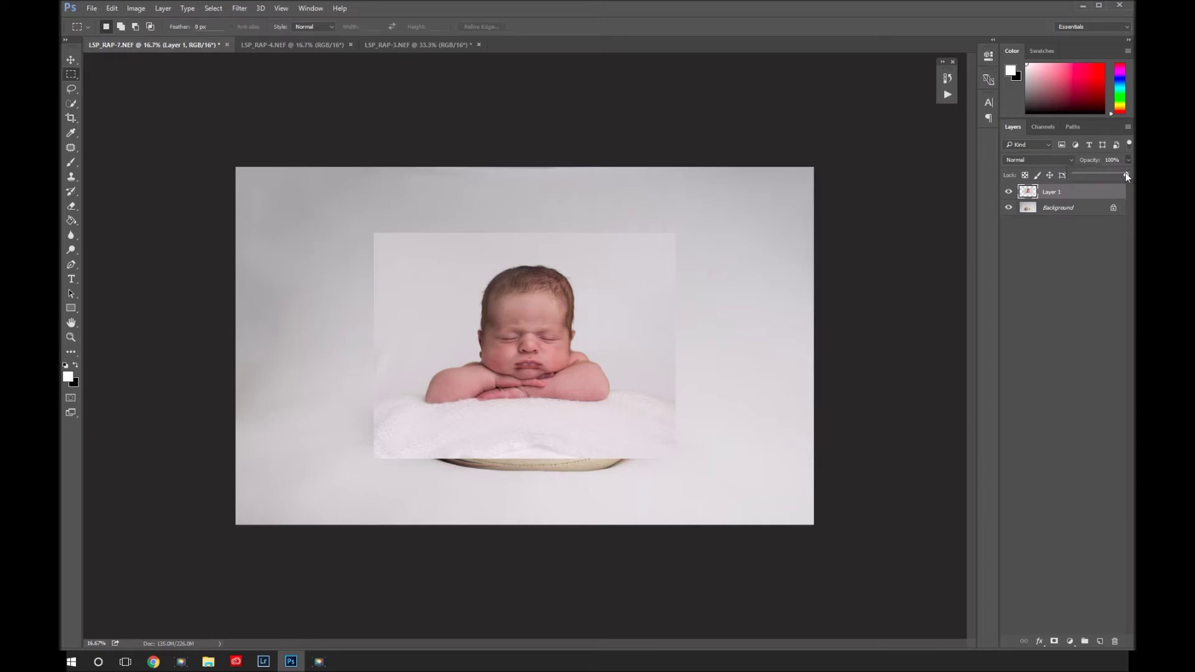
drag(1112, 175, 1113, 175)
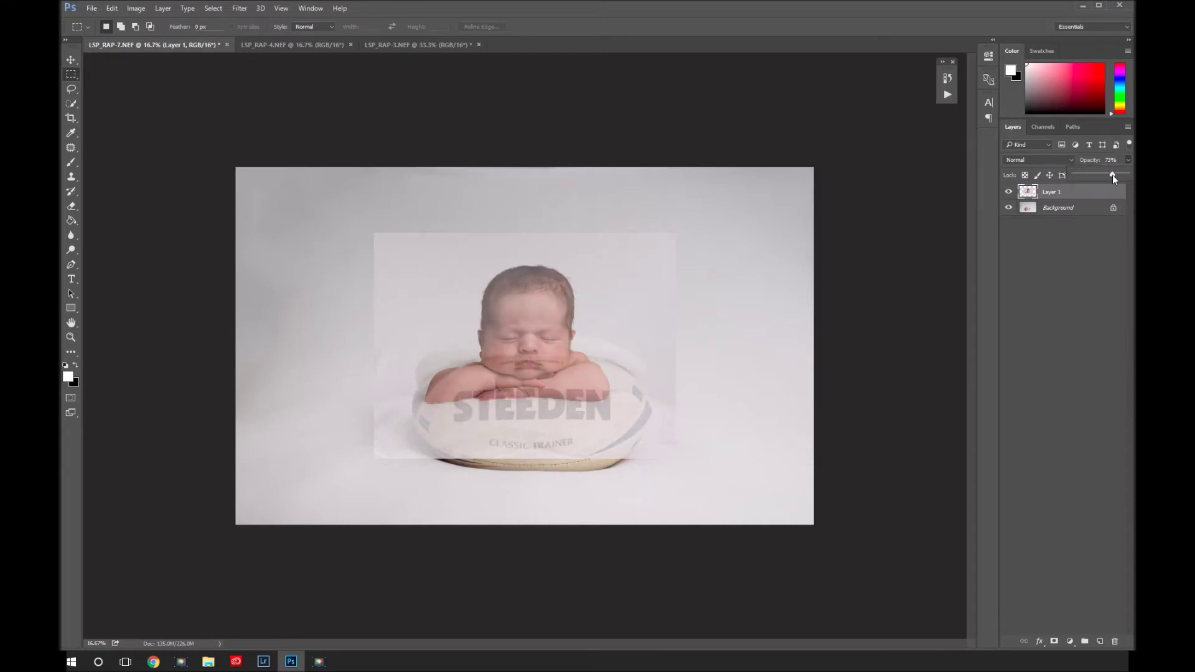
click(1079, 191)
- Free-transform the baby layer, undoing a distorted resize, then scale it to about 101.6% and position the arms above the rugby ball
key(ctrl+t)
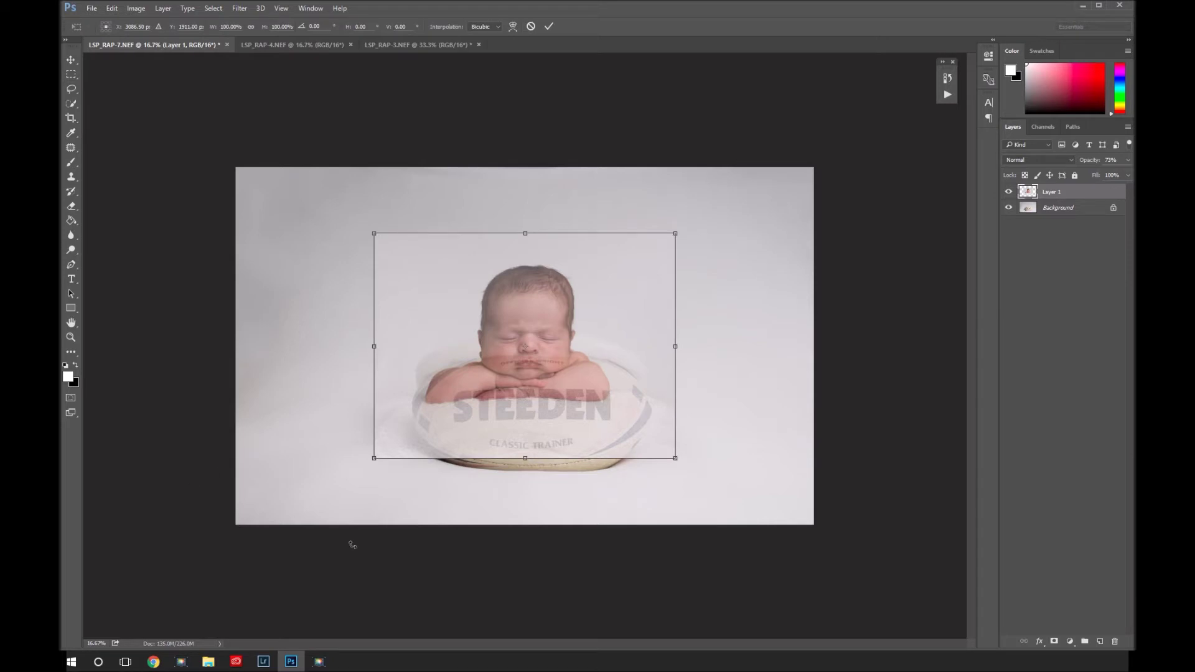
click(112, 9)
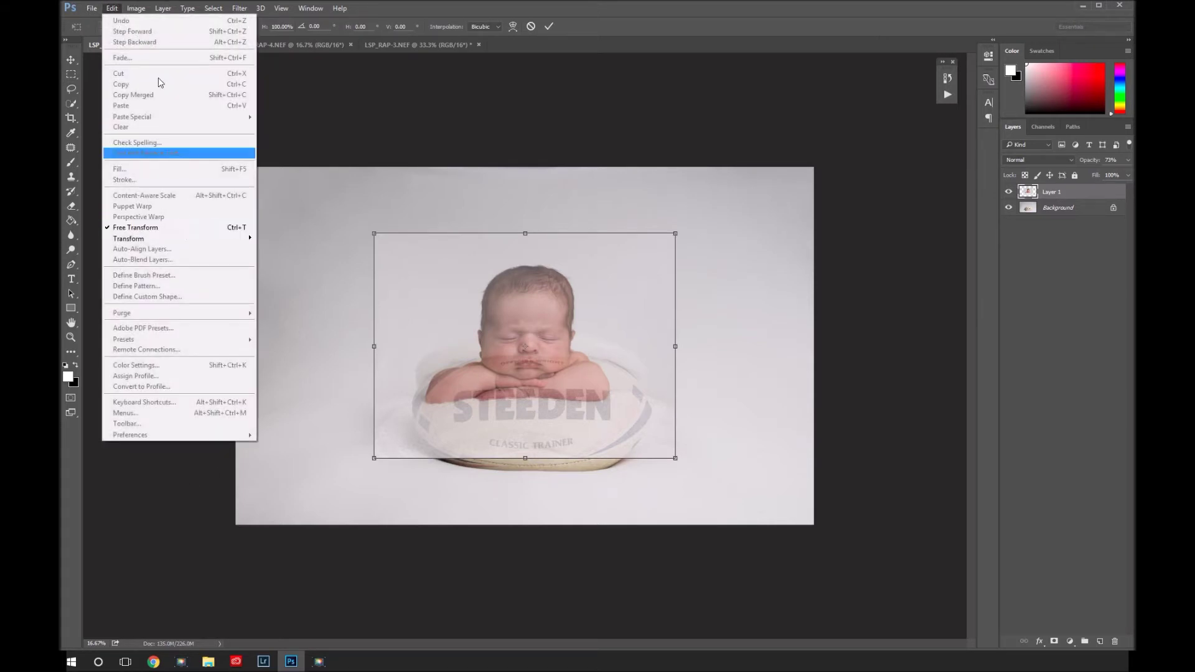
click(109, 2)
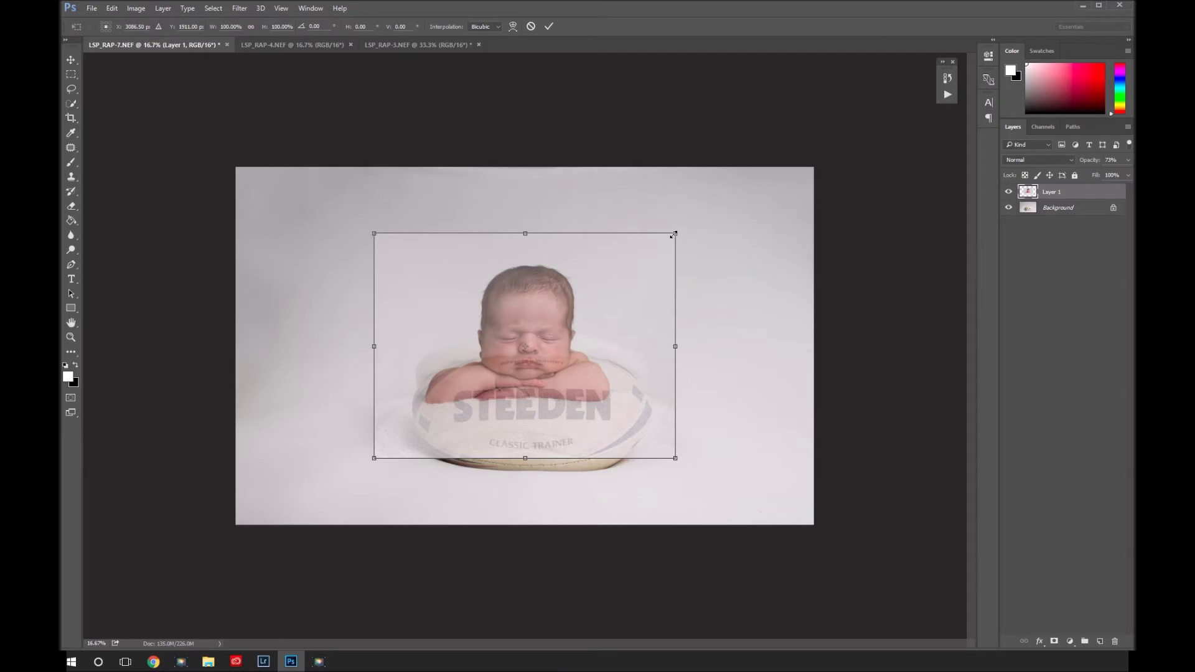
drag(677, 231, 442, 216)
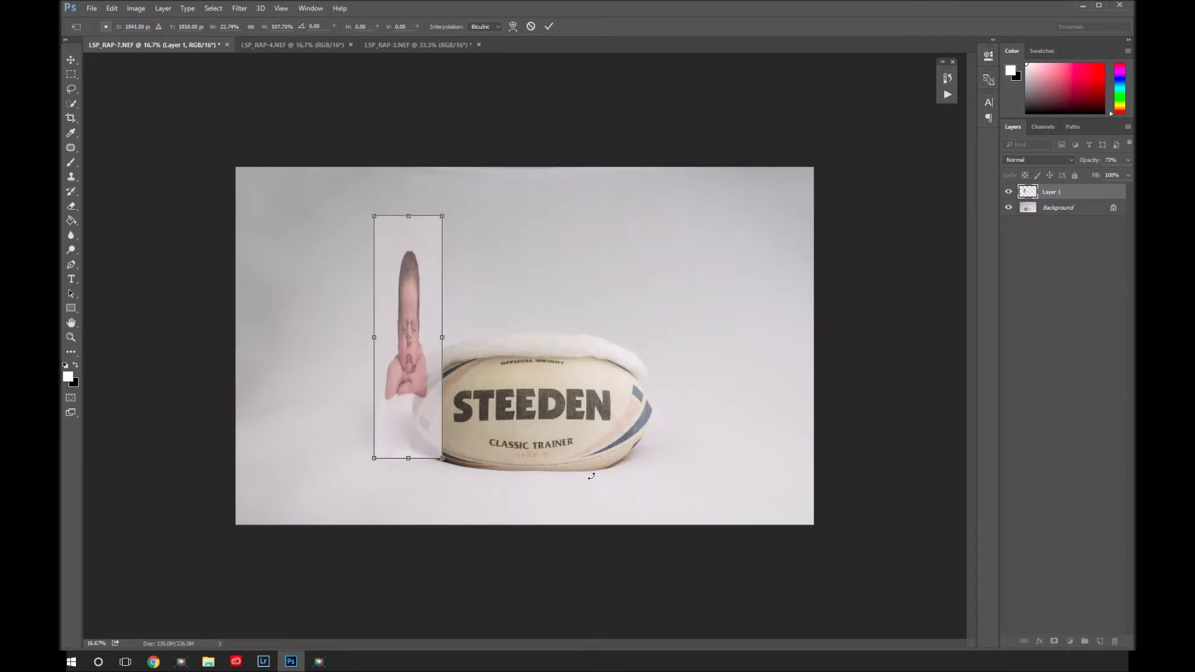
key(ctrl+z)
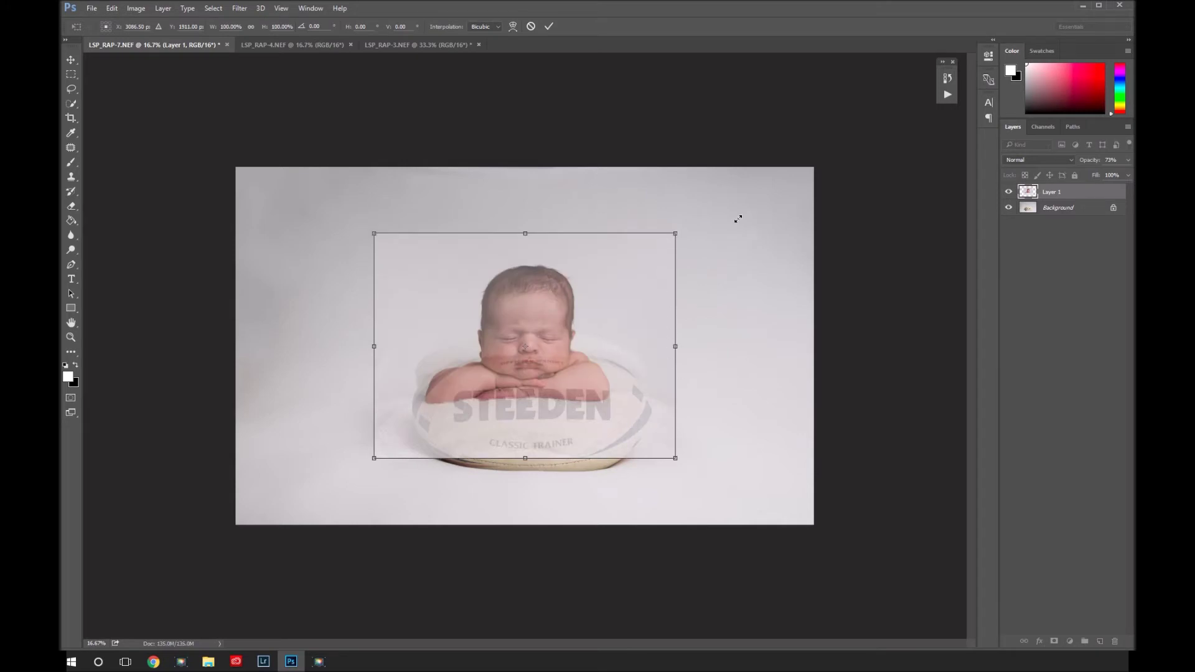
drag(738, 220, 808, 405)
drag(596, 432, 610, 389)
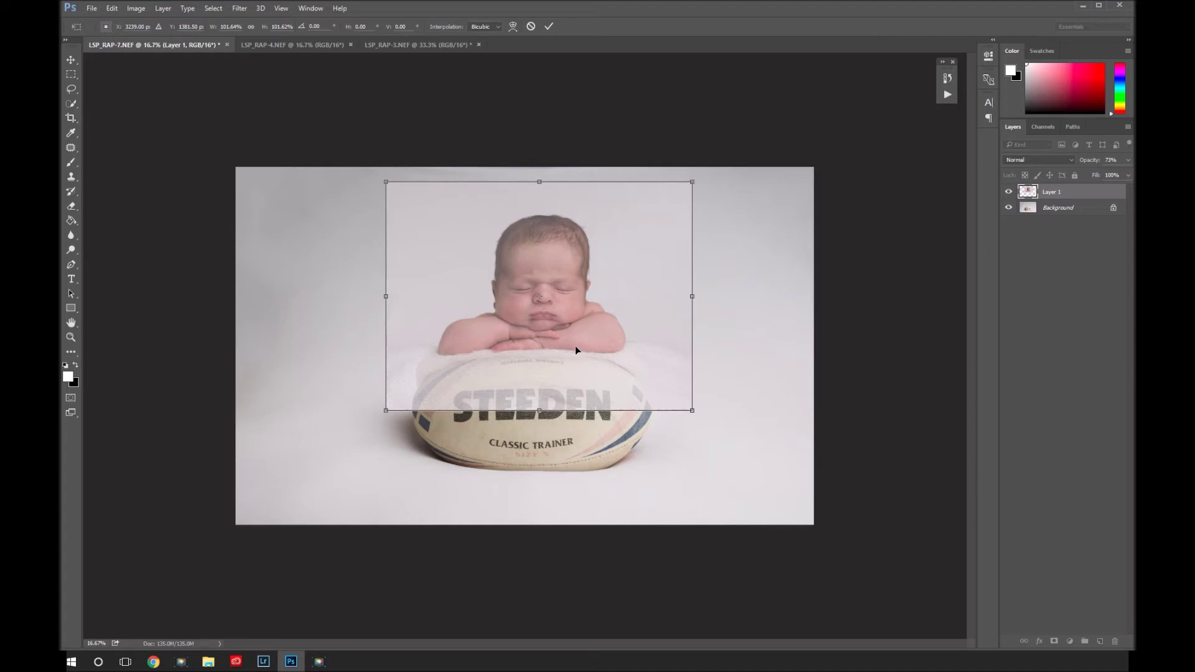
- Fine-tune the baby's position over the ball, enlarge the layer to about 103.3%, and apply the transform
mouse_move(616, 363)
mouse_down()
mouse_move(606, 352)
mouse_move(609, 376)
mouse_move(632, 350)
mouse_move(631, 369)
mouse_up()
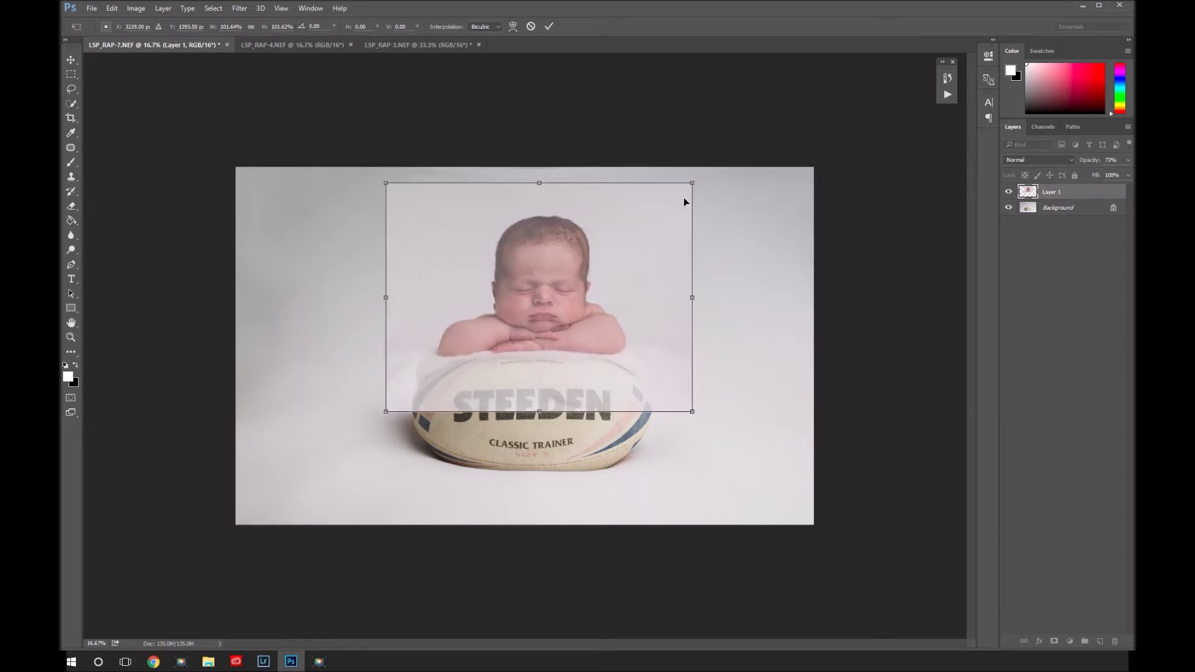
drag(691, 184, 699, 176)
drag(665, 253, 670, 239)
drag(698, 174, 693, 178)
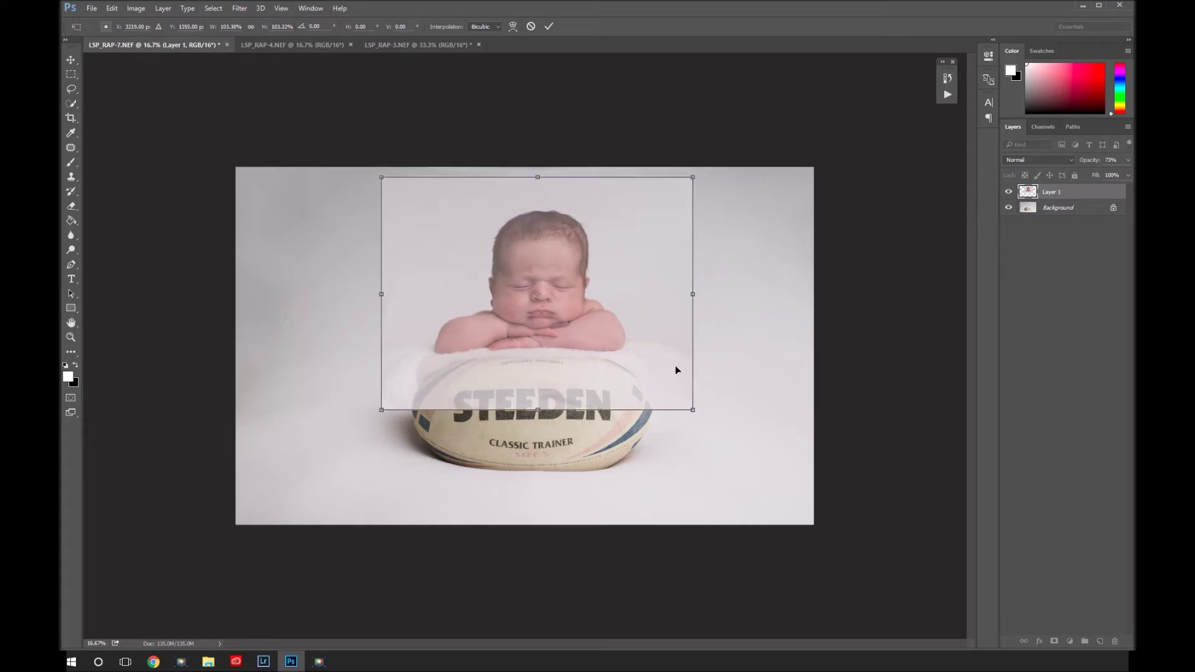
key(m)
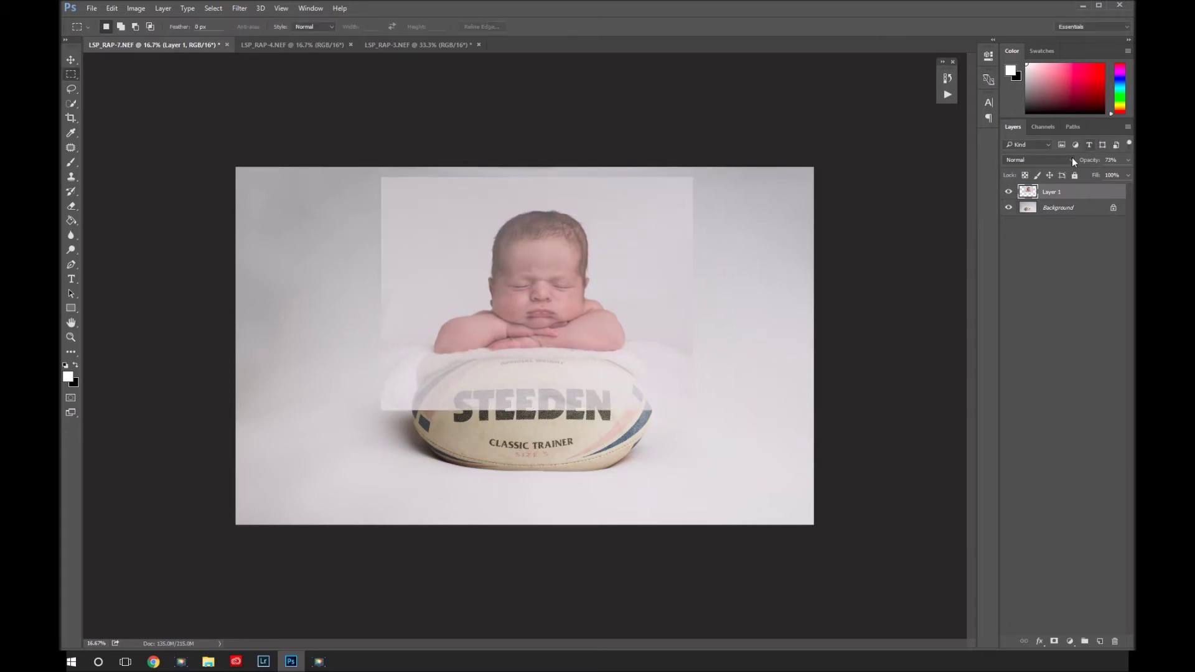
- Toggle Layer 1 off and on to check the baby's placement, and restore its opacity to 100%
click(1010, 192)
click(1009, 193)
drag(1118, 173, 1127, 174)
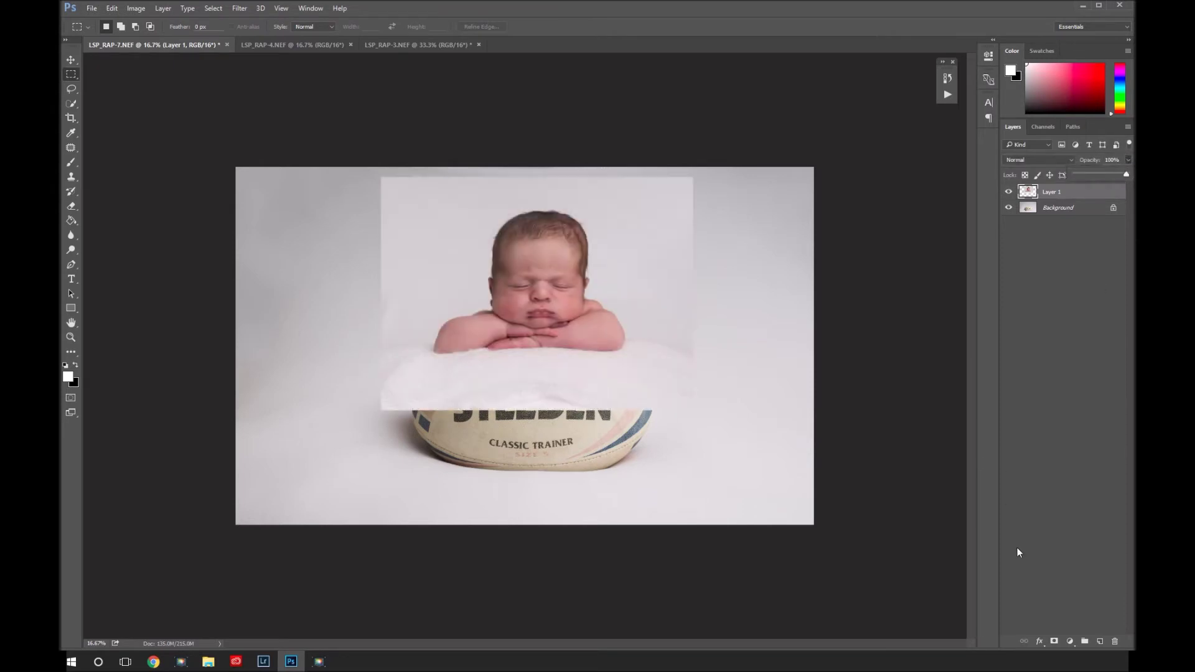
- Add a layer mask to Layer 1 and invert it to black to hide the baby
click(1053, 641)
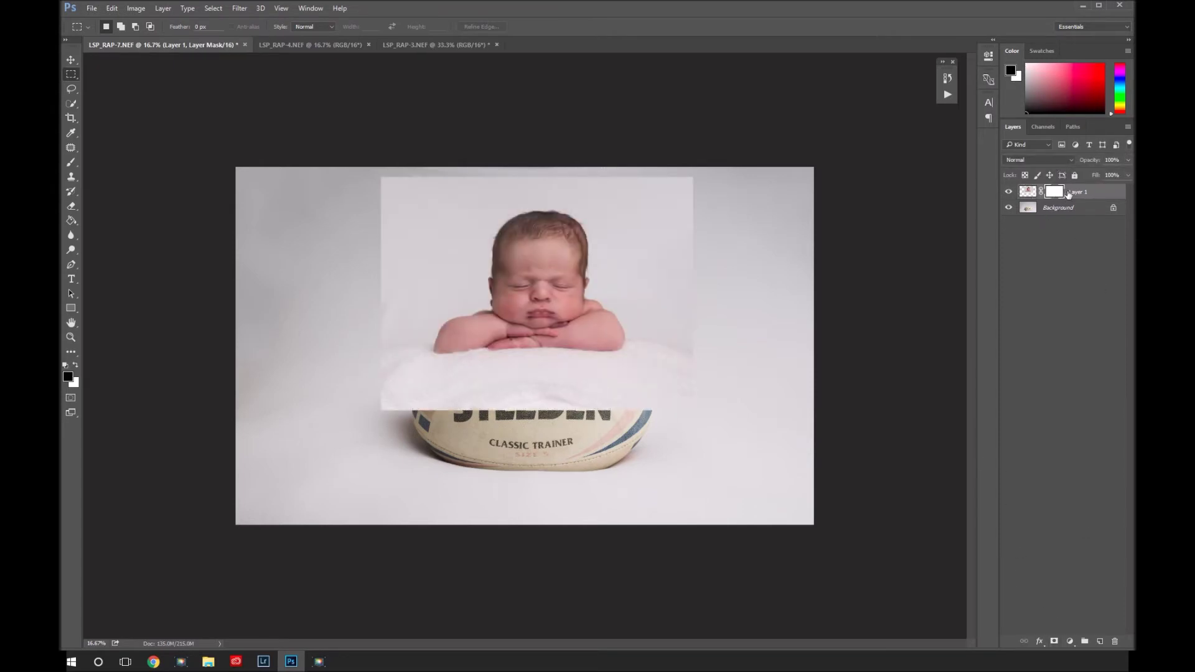
key(ctrl+i)
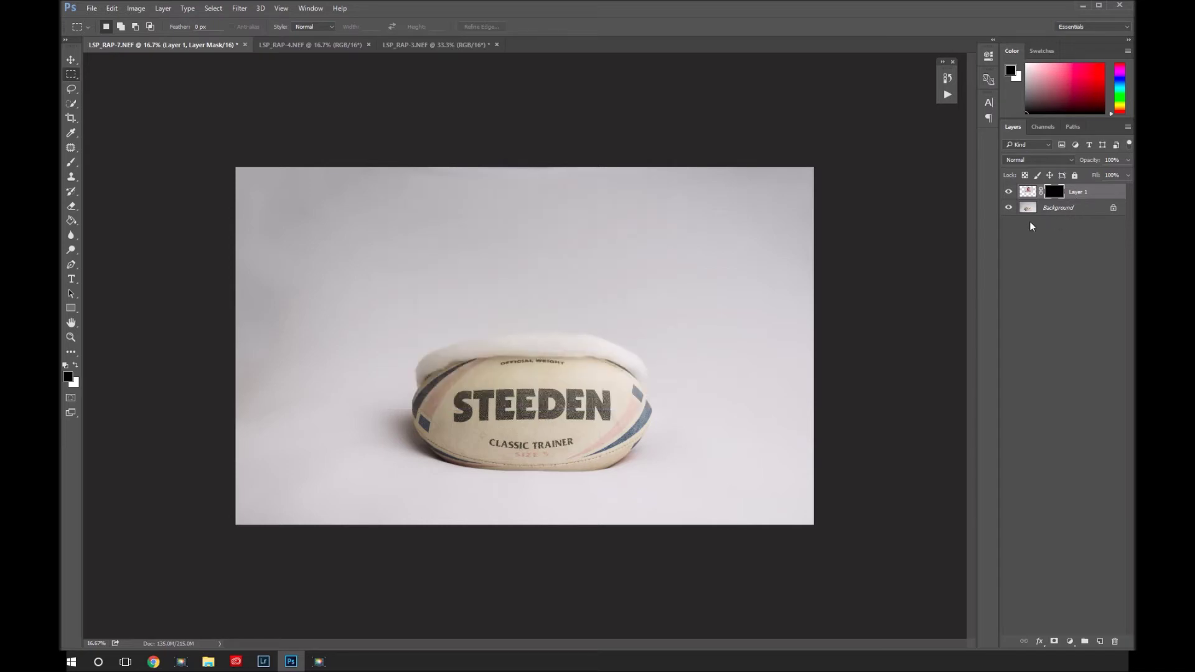
shift+click(1054, 193)
shift+click(1053, 193)
key(z)
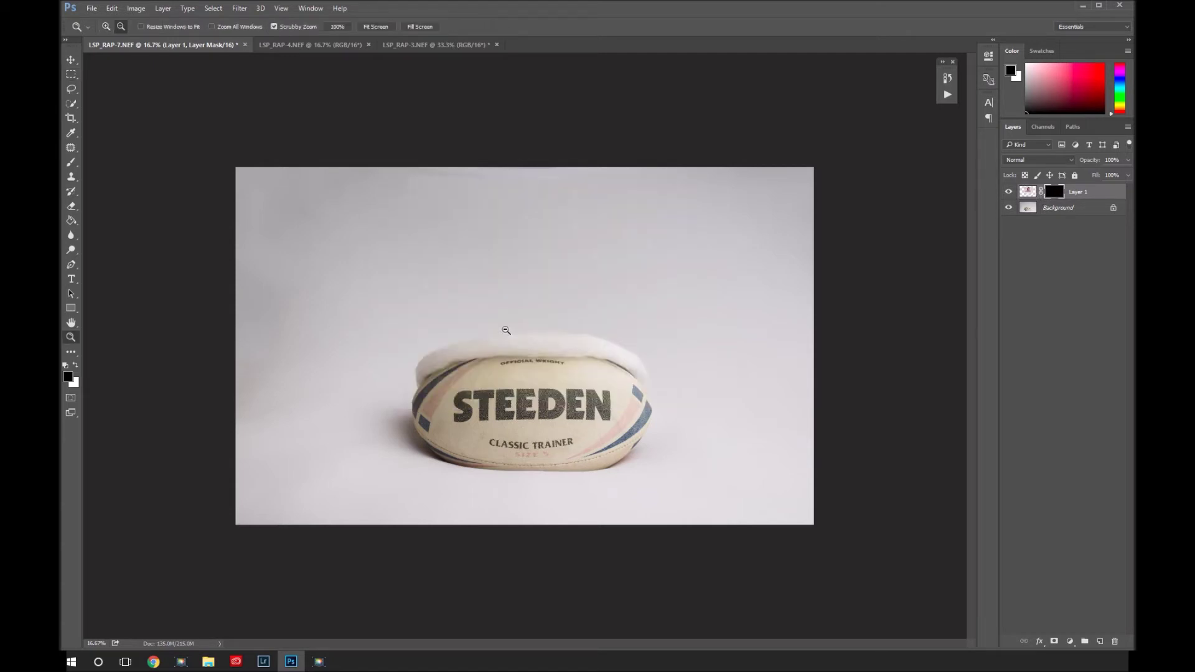
- Paint white on Layer 1's mask with a large soft brush to reveal the baby's head and its surroundings above the ball
click(522, 315)
key(b)
key(x)
key(x)
right_click(530, 277)
right_click(506, 268)
key(x)
right_click(507, 268)
click(627, 294)
click(573, 320)
mouse_move(539, 250)
mouse_down()
mouse_move(591, 270)
mouse_move(498, 249)
mouse_move(524, 253)
mouse_move(544, 155)
mouse_move(535, 189)
mouse_move(600, 211)
mouse_move(620, 196)
mouse_move(566, 200)
mouse_move(579, 233)
mouse_move(528, 254)
mouse_move(515, 284)
mouse_up()
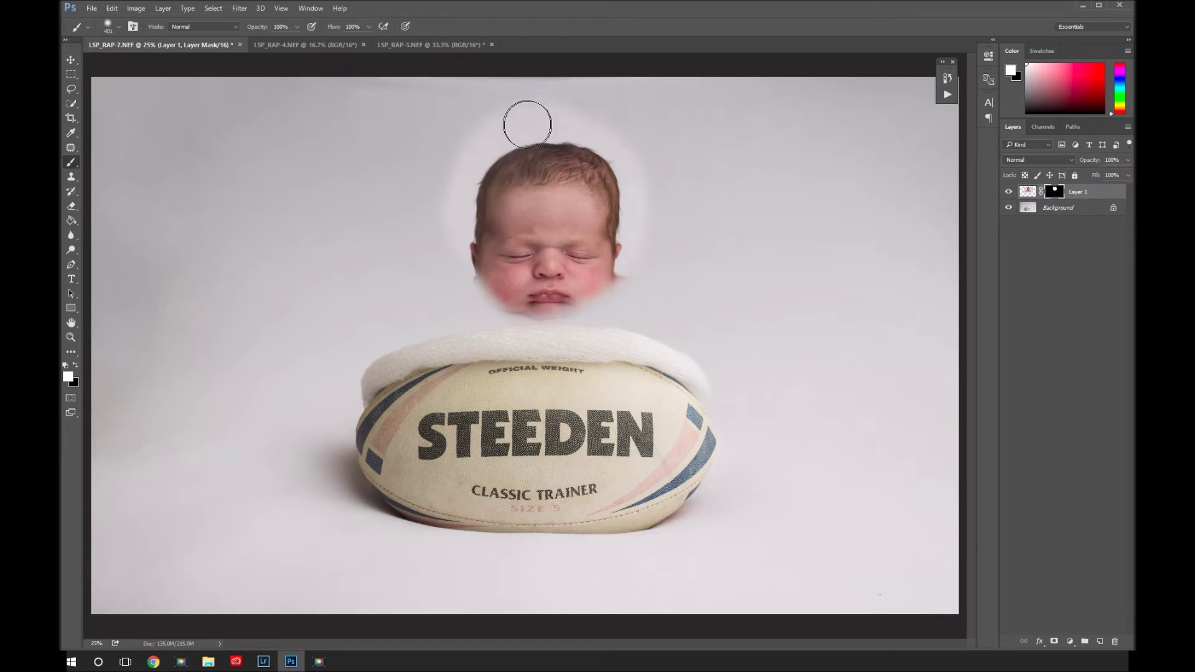
drag(443, 212, 438, 191)
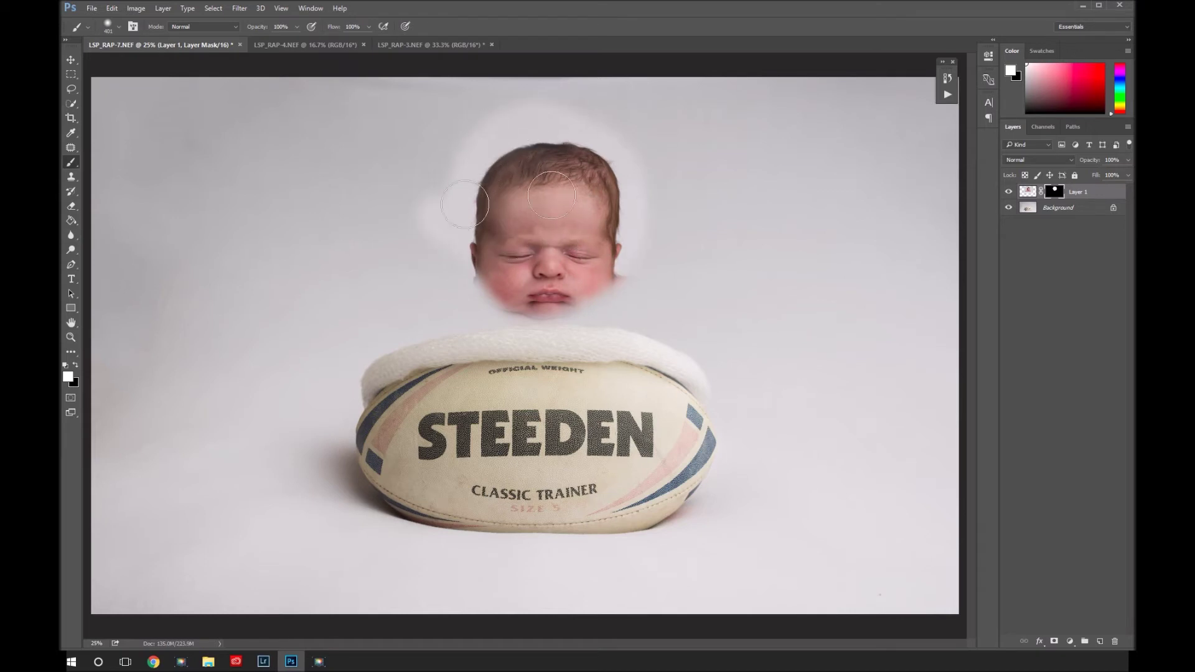
- Reduce the brush to 275 px and paint on Layer 1's mask to reveal the baby's chin, shoulders, arms and hands
right_click(588, 238)
drag(696, 258, 693, 260)
mouse_move(555, 267)
mouse_down()
mouse_move(528, 331)
mouse_move(402, 343)
mouse_move(421, 301)
mouse_move(487, 277)
mouse_move(478, 293)
mouse_move(506, 259)
mouse_move(452, 264)
mouse_move(467, 321)
mouse_move(588, 331)
mouse_move(513, 332)
mouse_move(566, 338)
mouse_up()
mouse_move(647, 337)
mouse_down()
mouse_move(674, 342)
mouse_move(632, 299)
mouse_move(548, 311)
mouse_move(544, 292)
mouse_up()
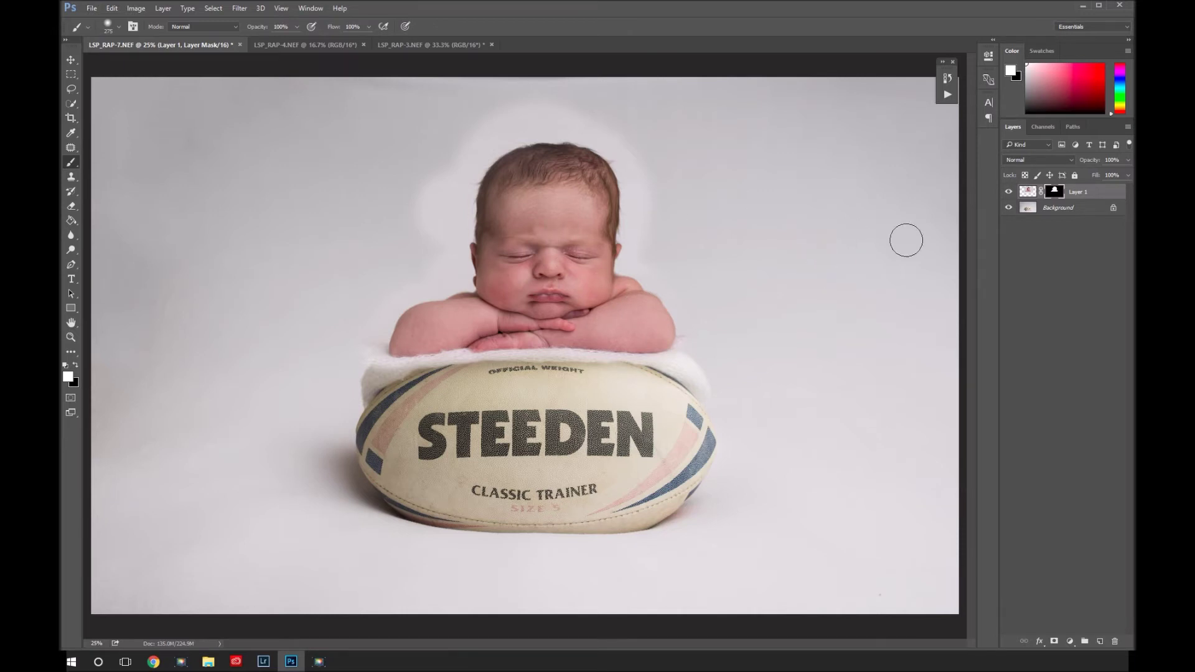
- Switch Layer 1 off and on repeatedly to compare the masked baby with the empty rugby ball
key(z)
alt+click(702, 307)
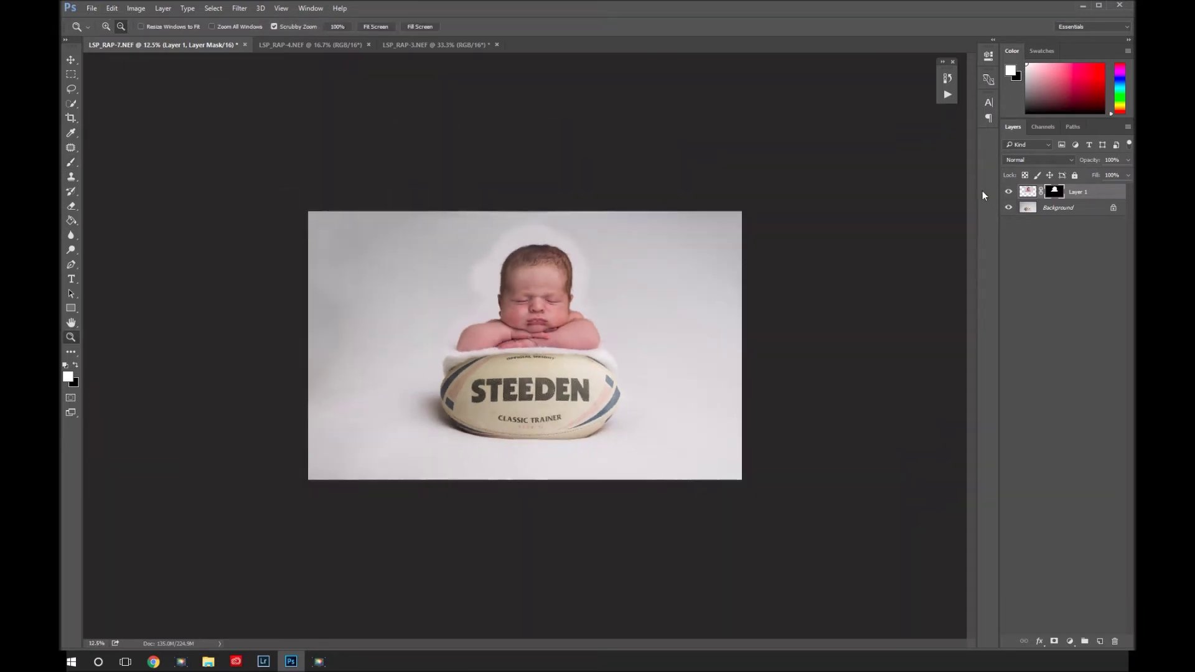
click(1010, 193)
click(1010, 193)
click(1010, 193)
click(1010, 193)
click(1010, 193)
click(1010, 193)
- Duplicate Layer 1, hide the original, open the copy in Liquify and widen the dialog around the baby at 25%
key(ctrl+j)
click(1009, 208)
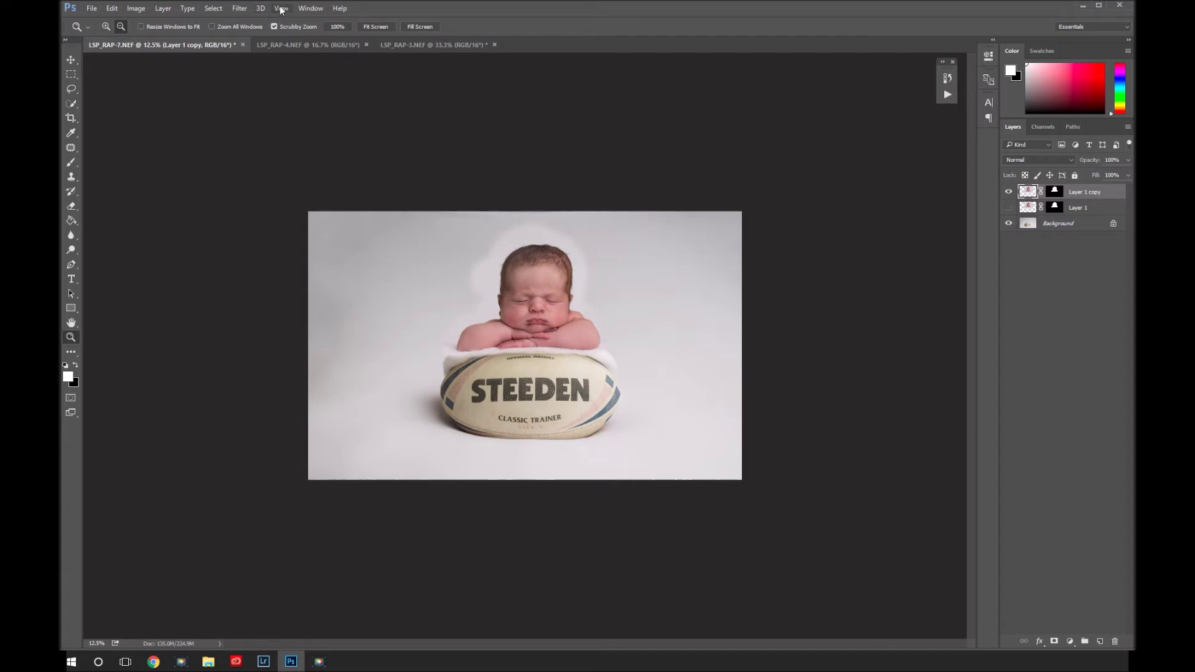
click(240, 9)
click(261, 93)
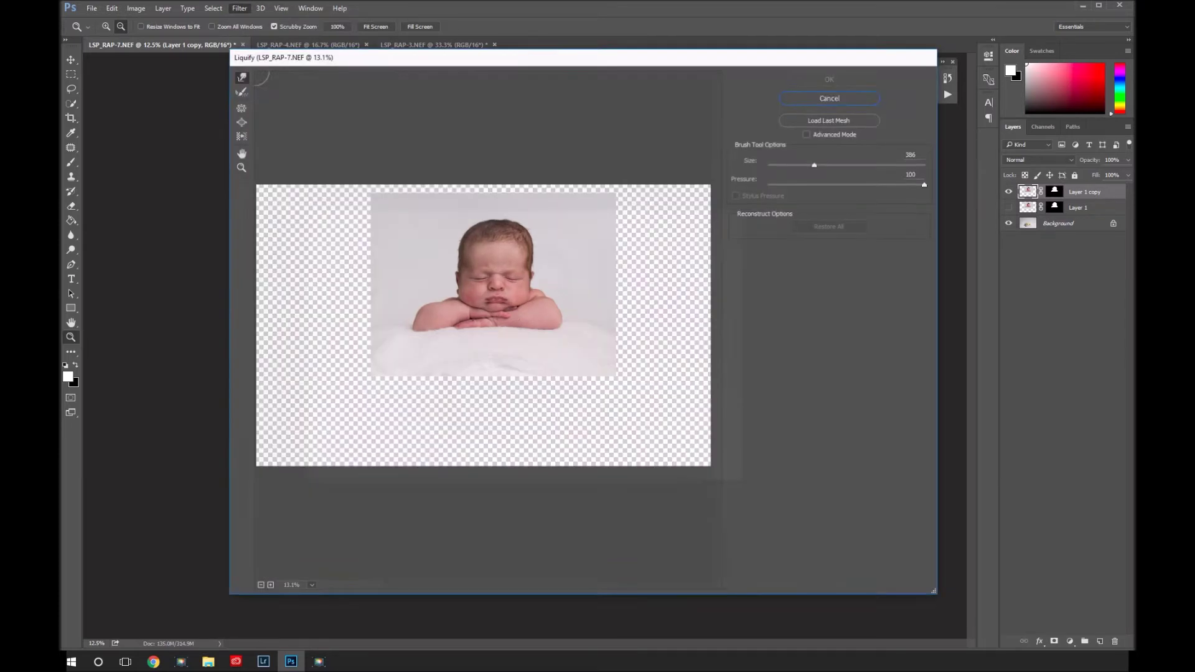
key(z)
click(490, 315)
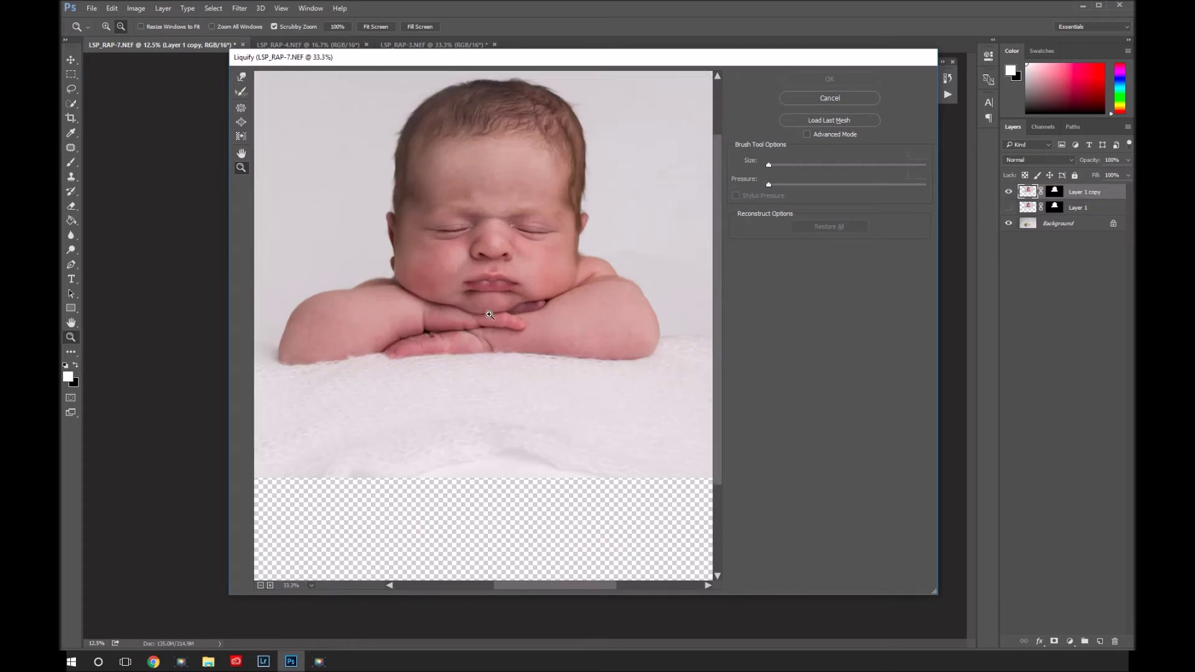
alt+click(490, 315)
drag(886, 61, 852, 37)
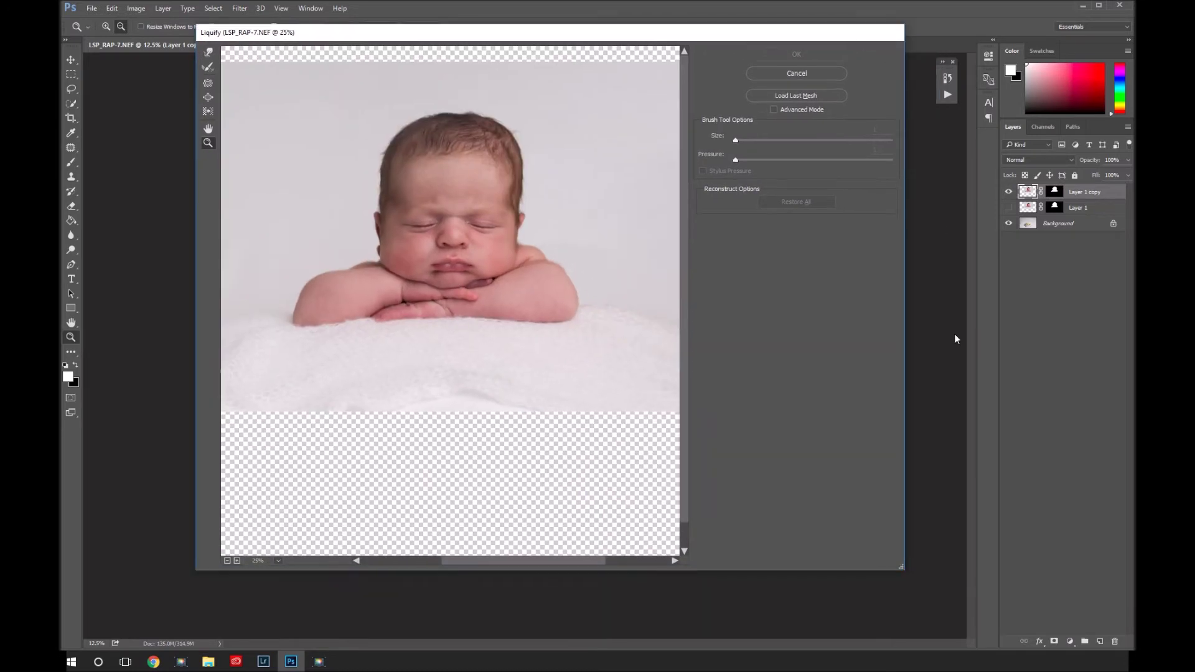
drag(906, 566, 1124, 567)
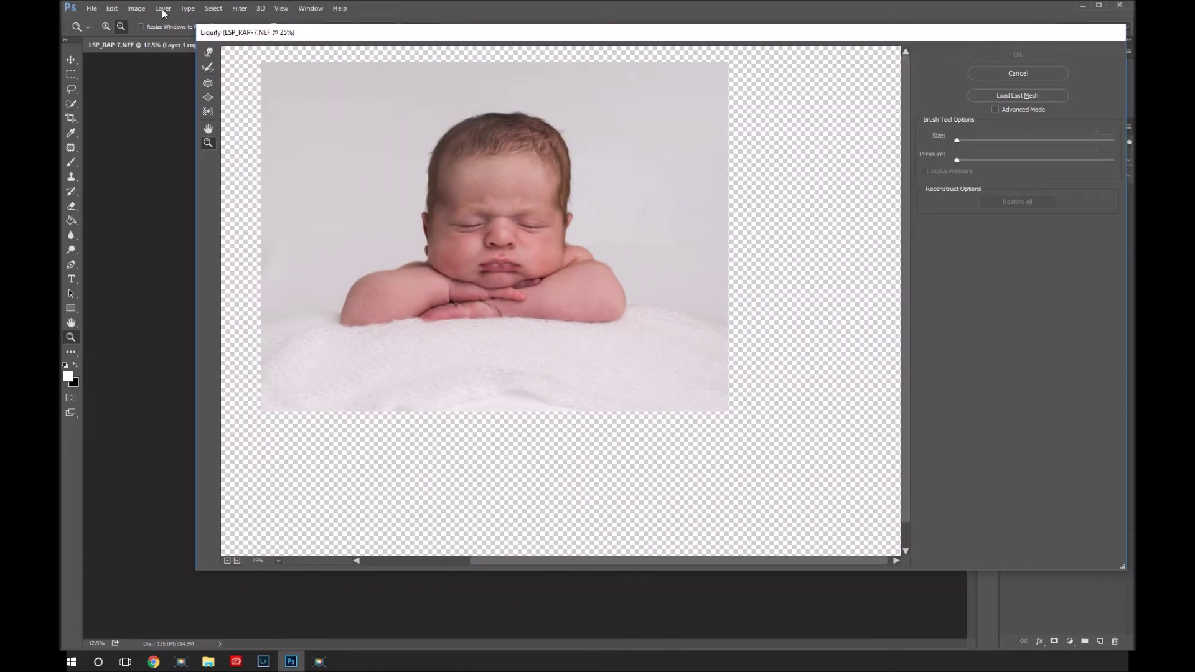
- Nudge the outer edges of both of the baby's arms inward with Liquify's Forward Warp tool
click(209, 50)
drag(365, 294, 340, 301)
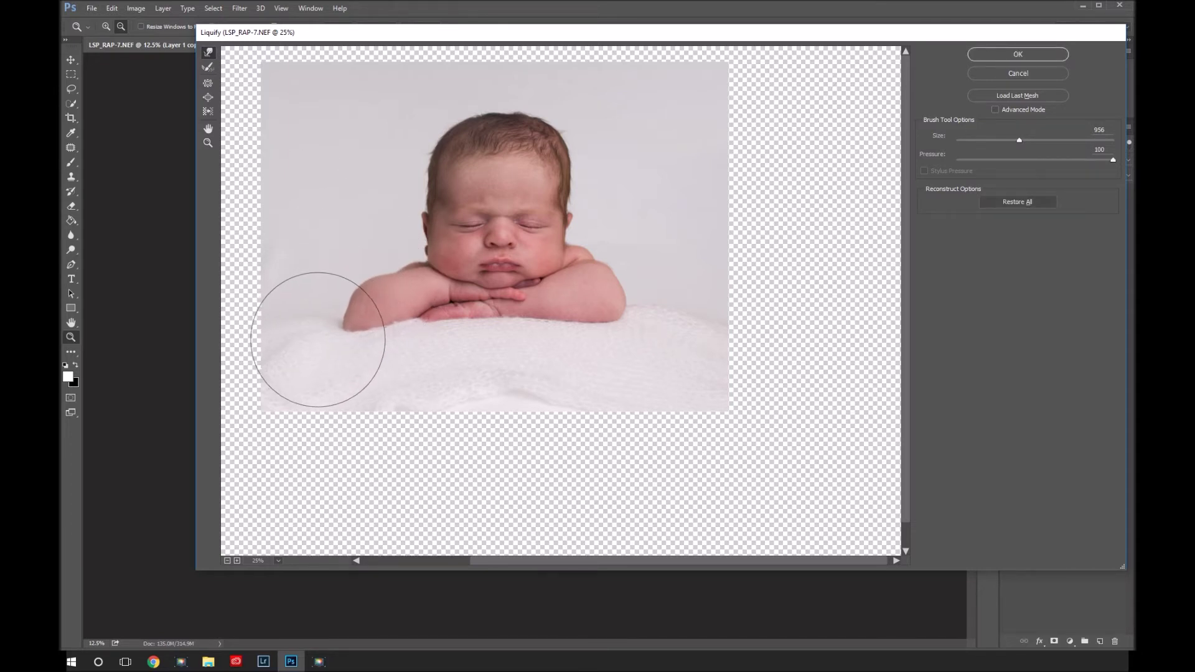
drag(316, 352, 322, 349)
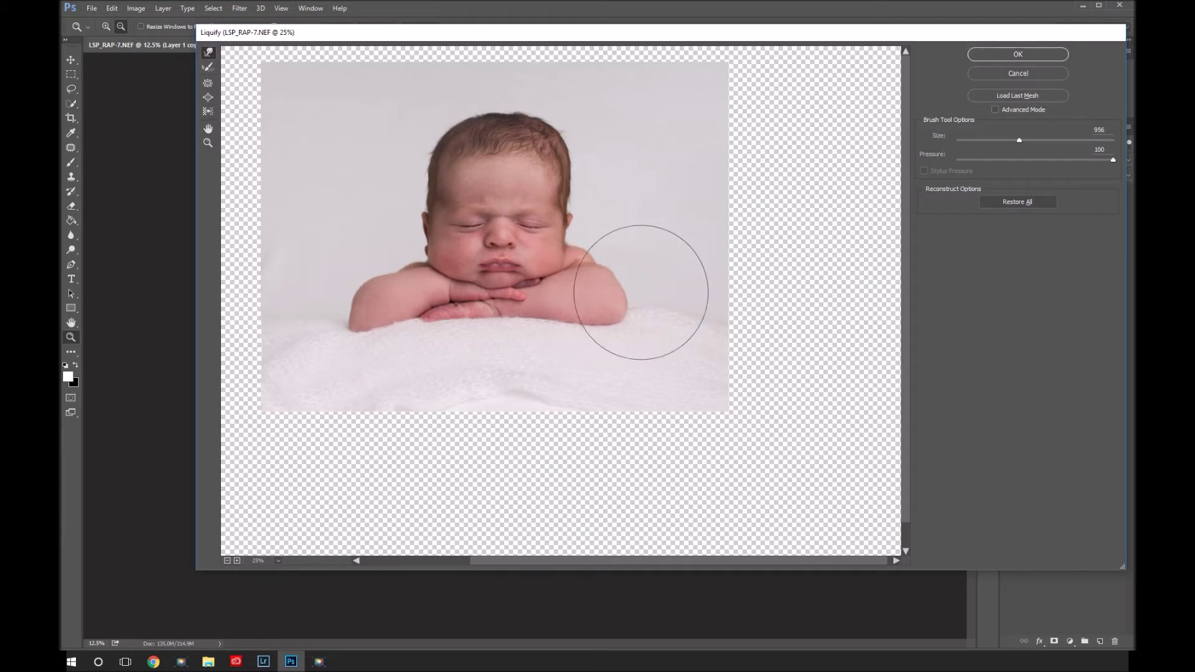
drag(644, 312, 637, 313)
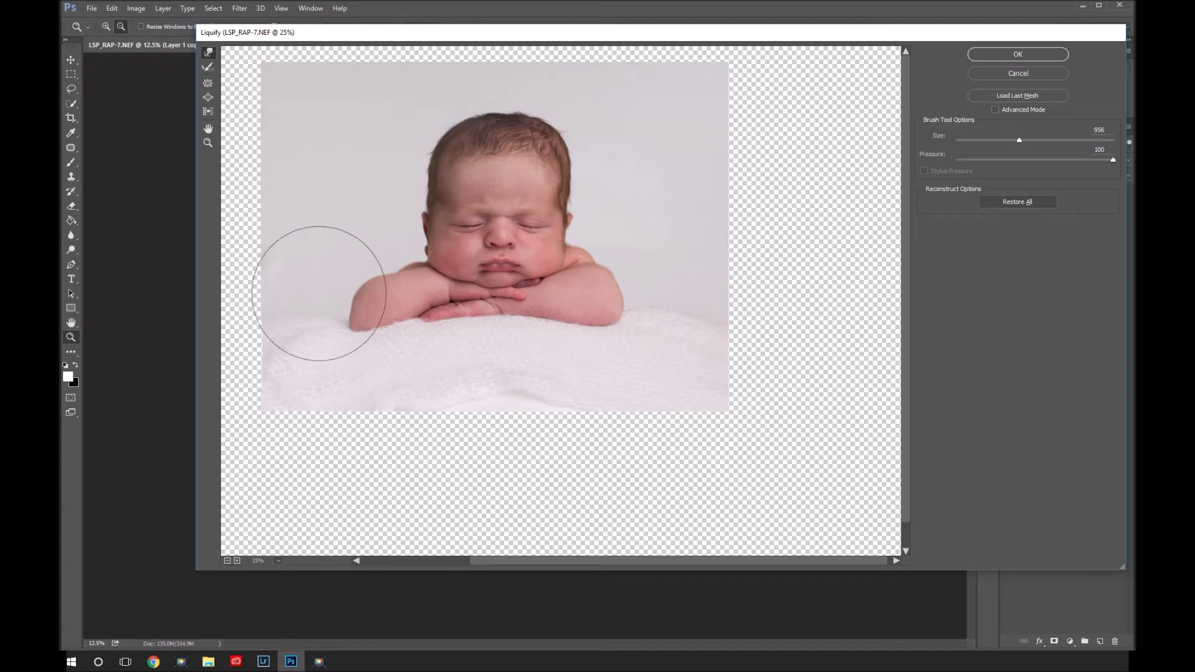
- Set the Forward Warp brush size to 295 for close work around the shoulder and arms, and apply the Liquify filter
key(z)
click(599, 261)
click(599, 261)
key(w)
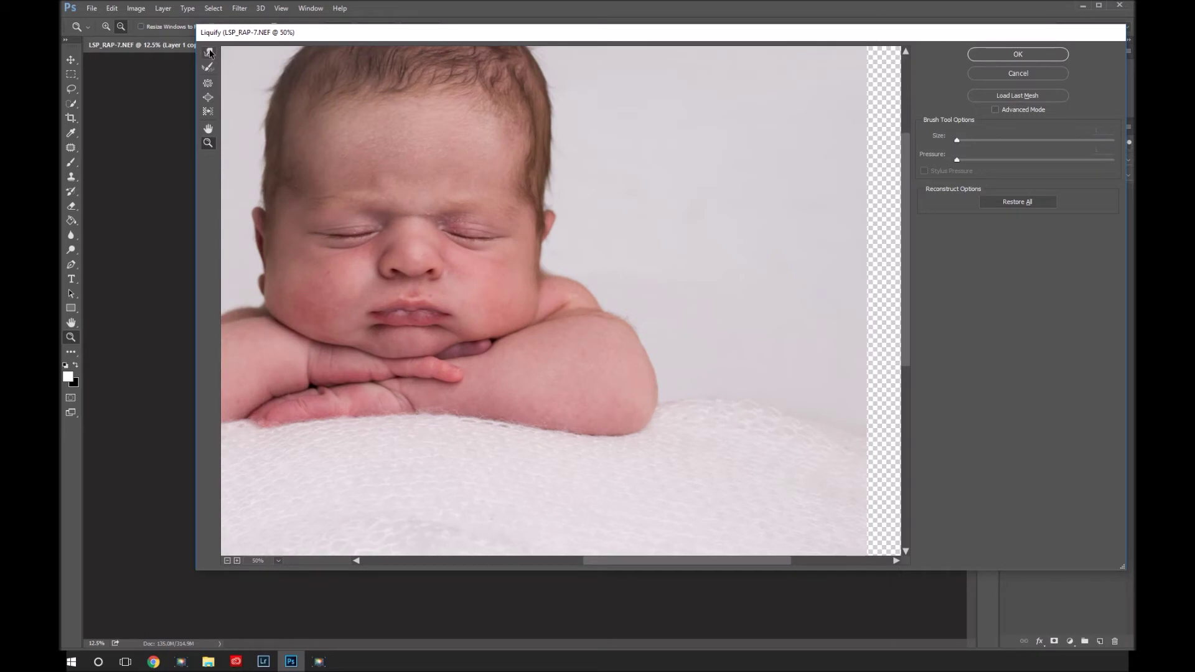
drag(1002, 142, 999, 141)
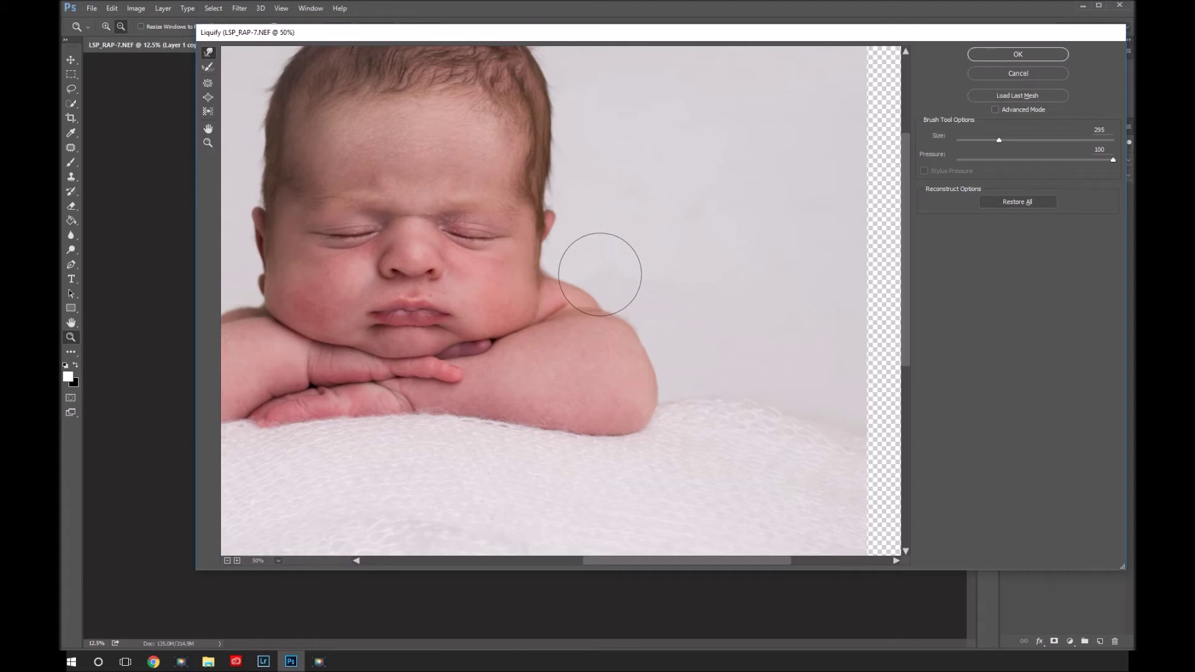
scroll(618, 254, down, 2)
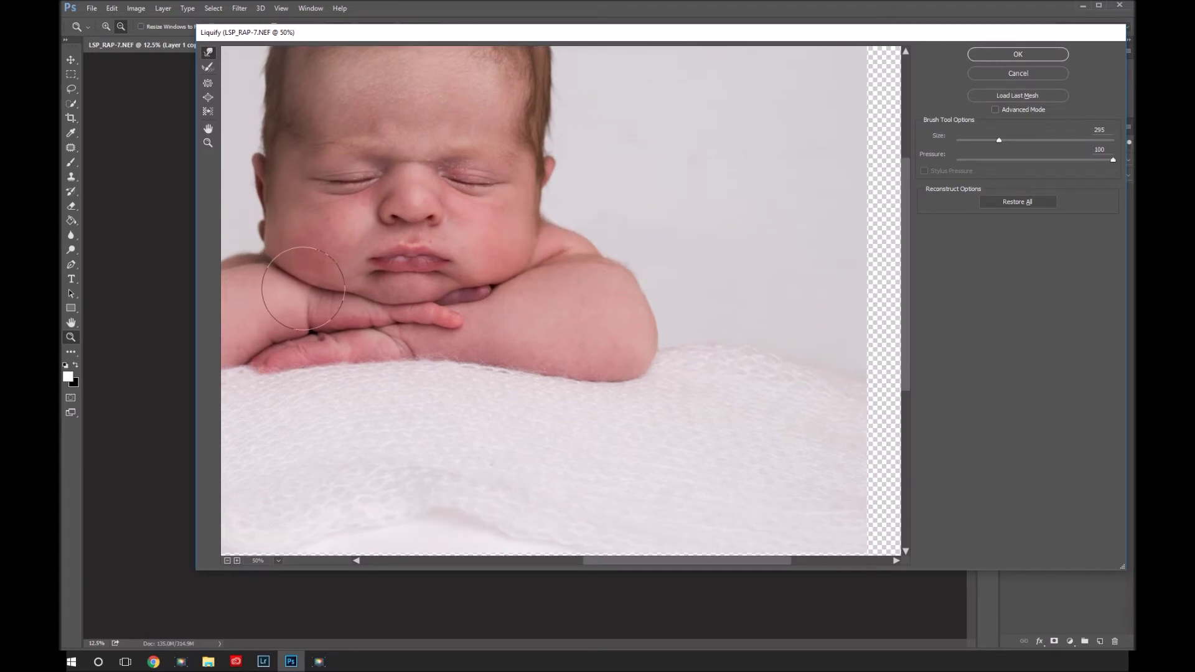
click(996, 56)
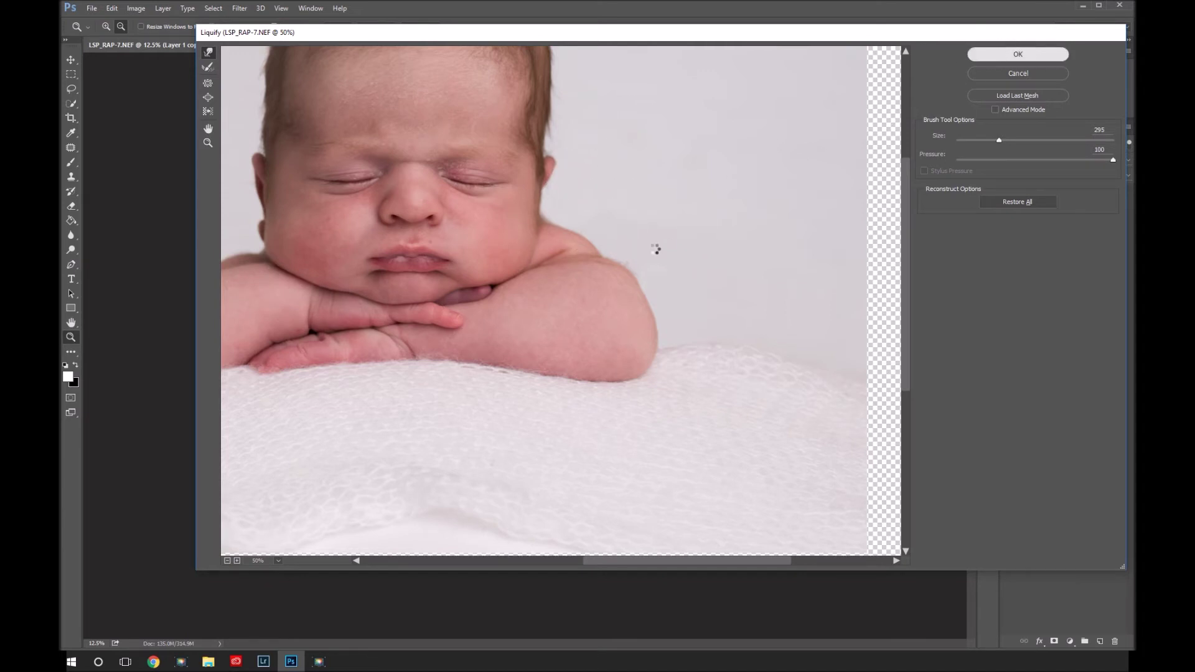
- Switch Layer 1 copy off and on repeatedly to compare the reshaped arms with the original
click(1008, 193)
click(1008, 193)
click(1008, 193)
click(1008, 193)
click(1008, 193)
click(1008, 193)
click(1008, 193)
click(1008, 193)
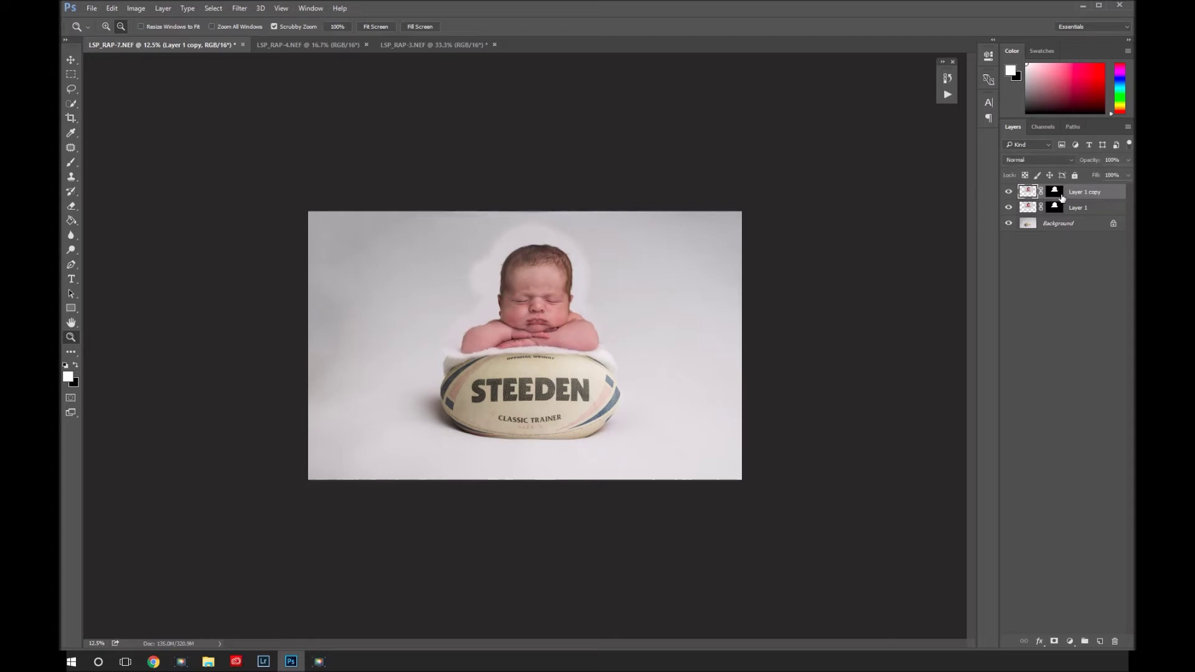
- Delete the original Layer 1 and save the composite as LSP_RAP-7-Edit.tif
click(1100, 206)
key(Delete)
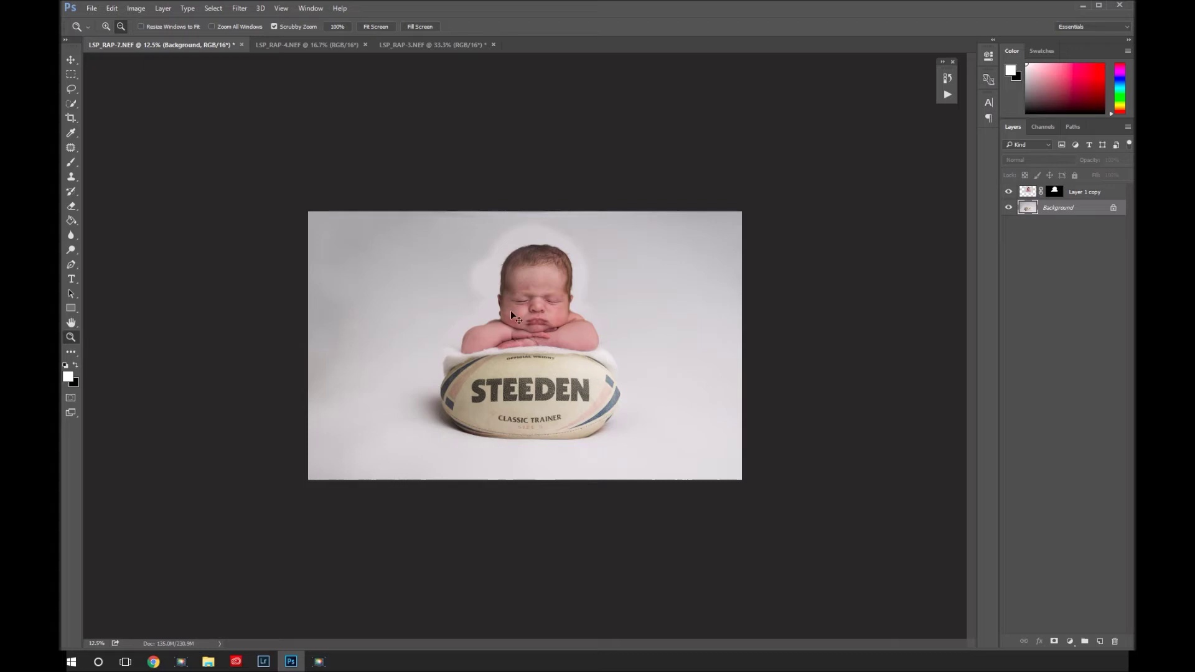
key(ctrl+s)
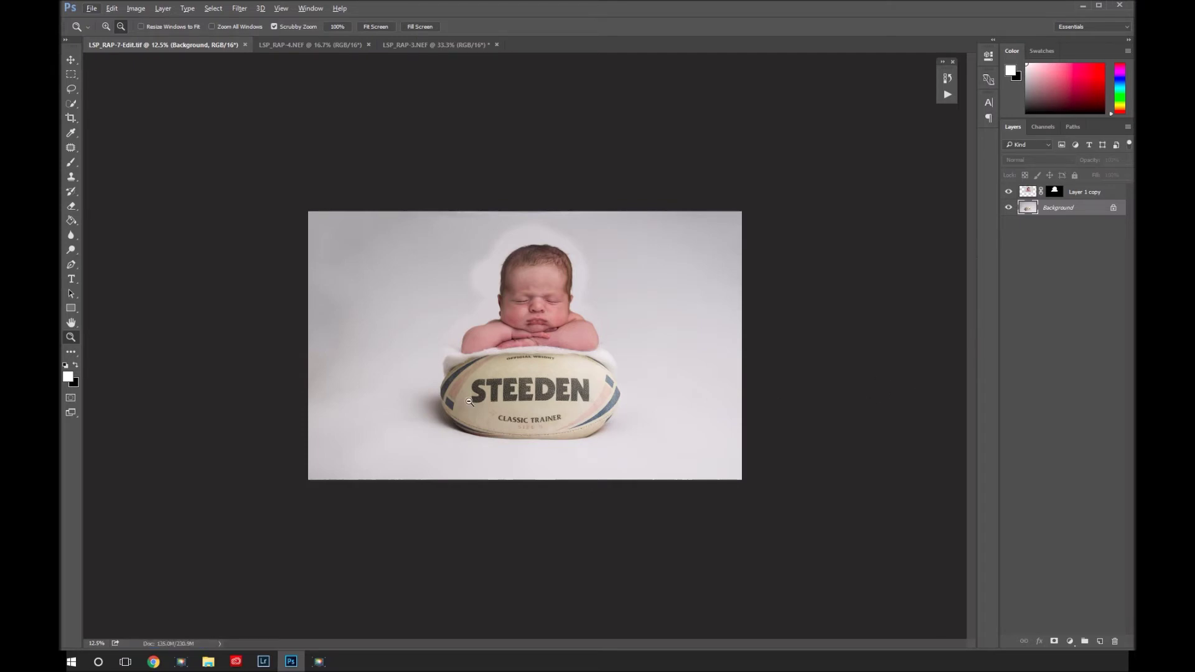
- Duplicate Layer 1 copy and keep the lower version hidden as a backup
click(1124, 192)
key(ctrl+j)
key(ctrl+plus)
key(ctrl+plus)
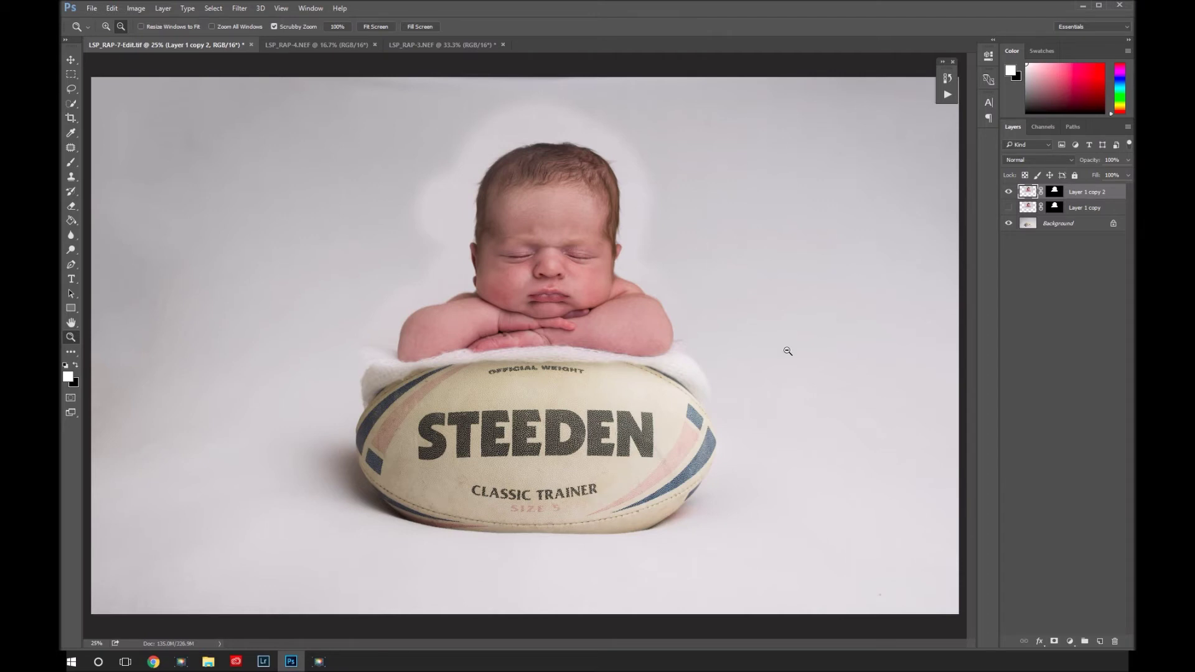
- Add a Levels adjustment layer directly above the Background layer
click(1054, 226)
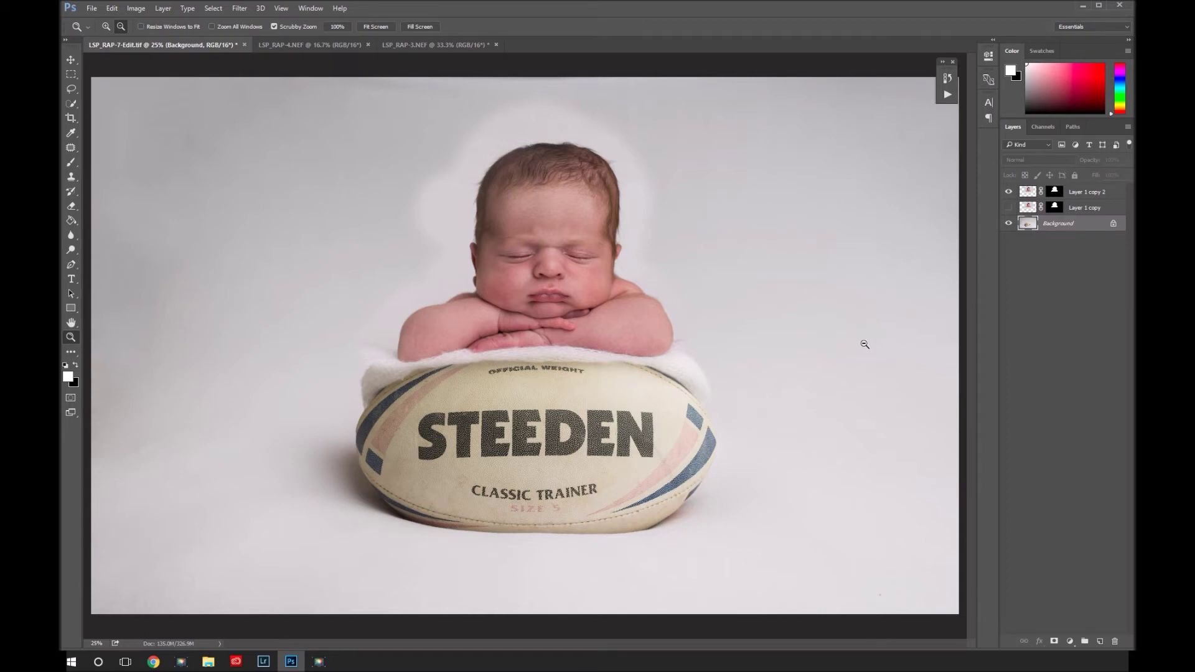
click(1070, 642)
click(1079, 451)
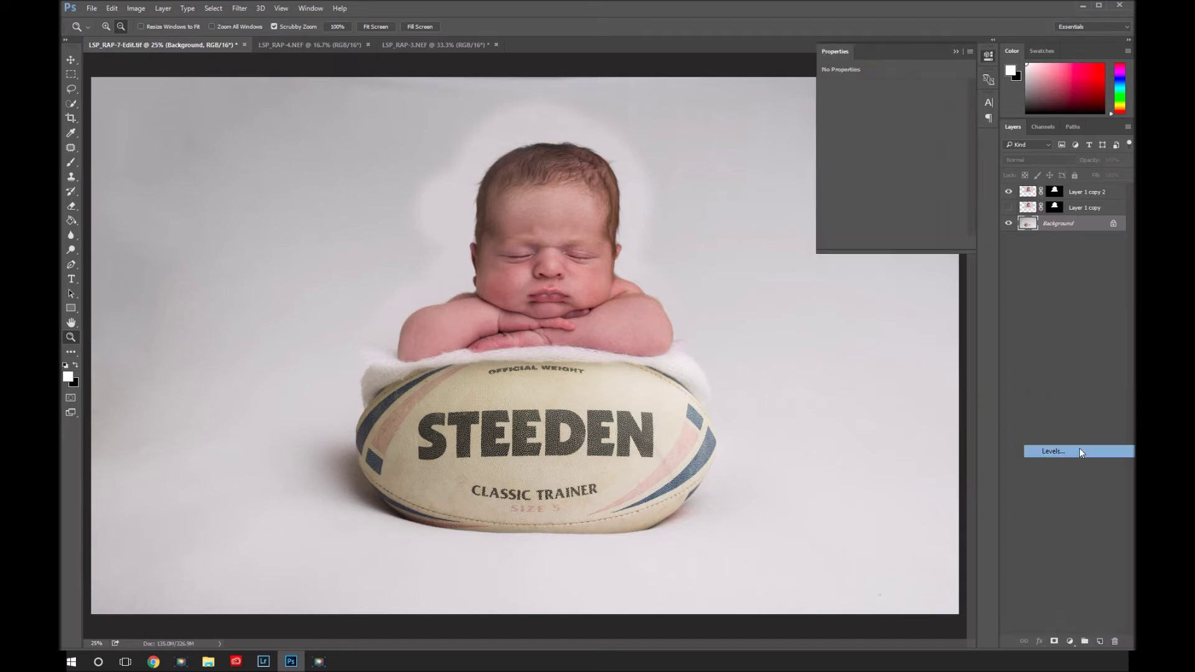
click(1009, 223)
click(1058, 239)
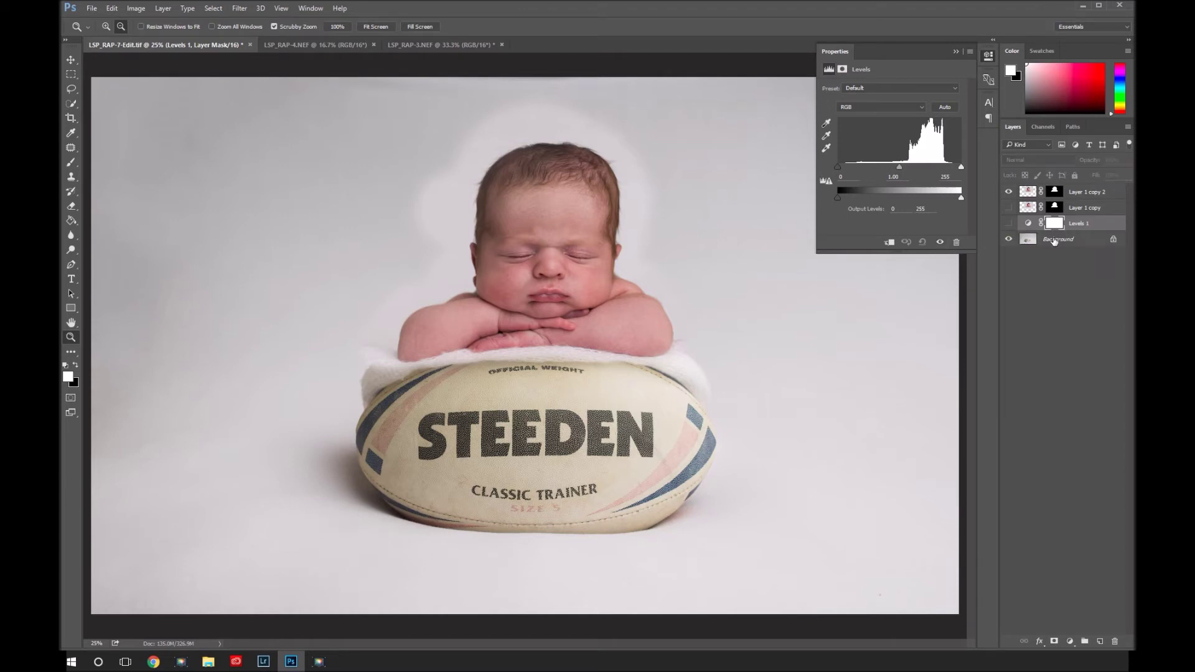
click(147, 9)
mouse_move(218, 37)
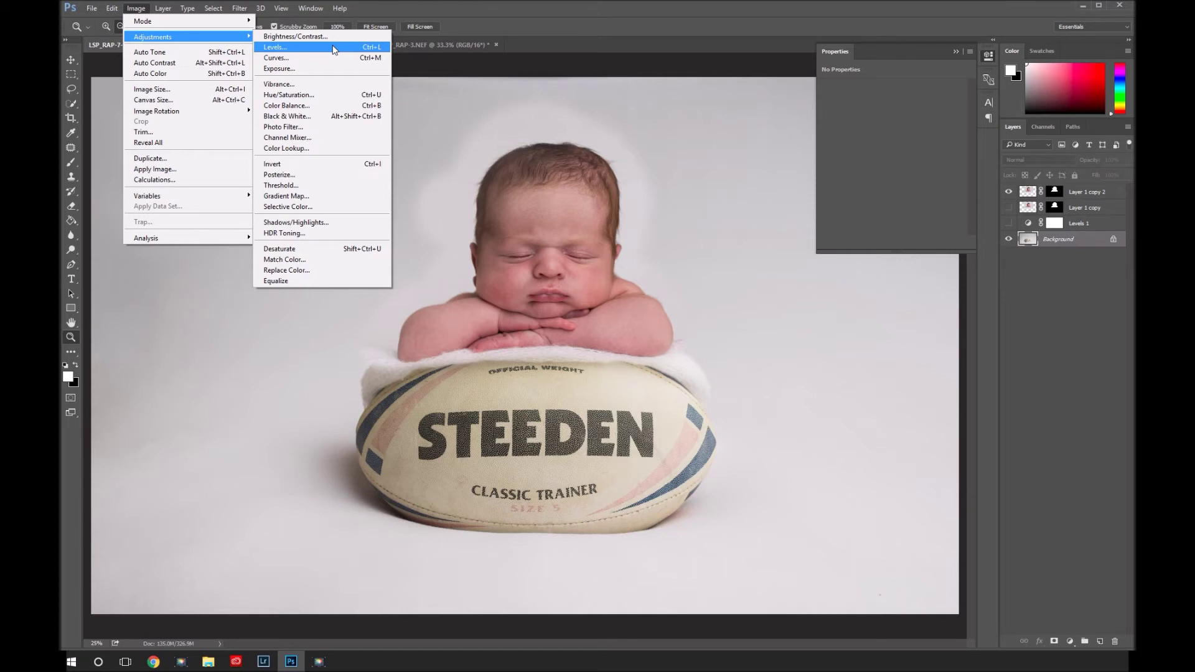
click(140, 7)
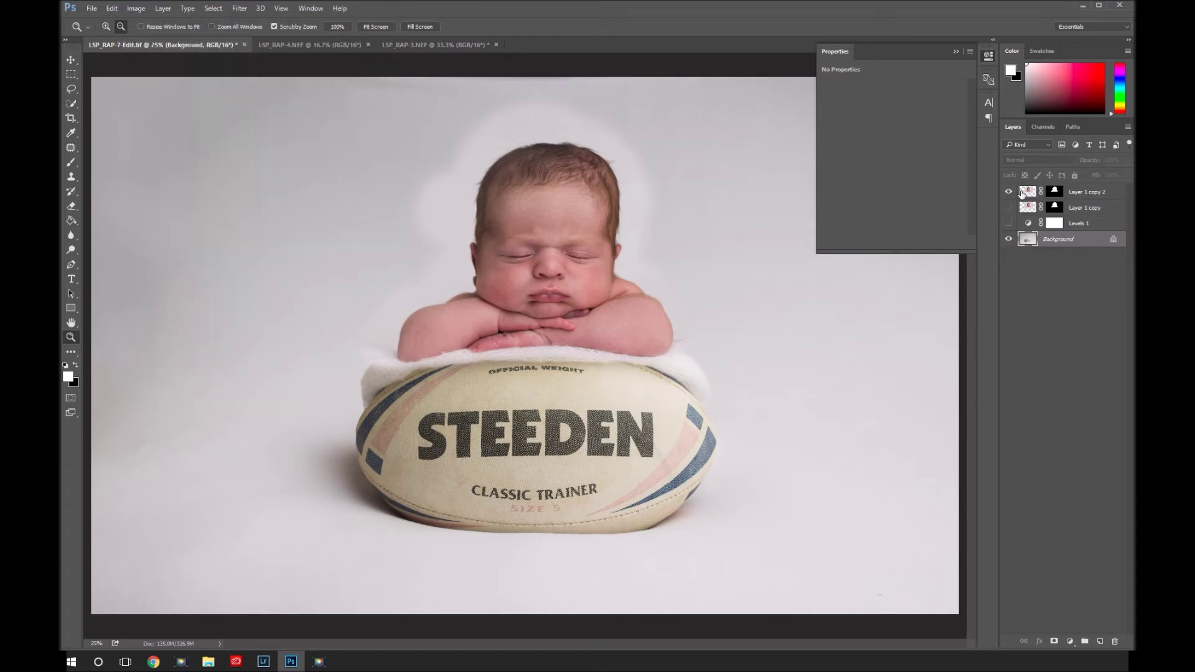
- Set the white input level of Levels 1 to 239 to brighten the background, and toggle the adjustment to compare
click(1035, 229)
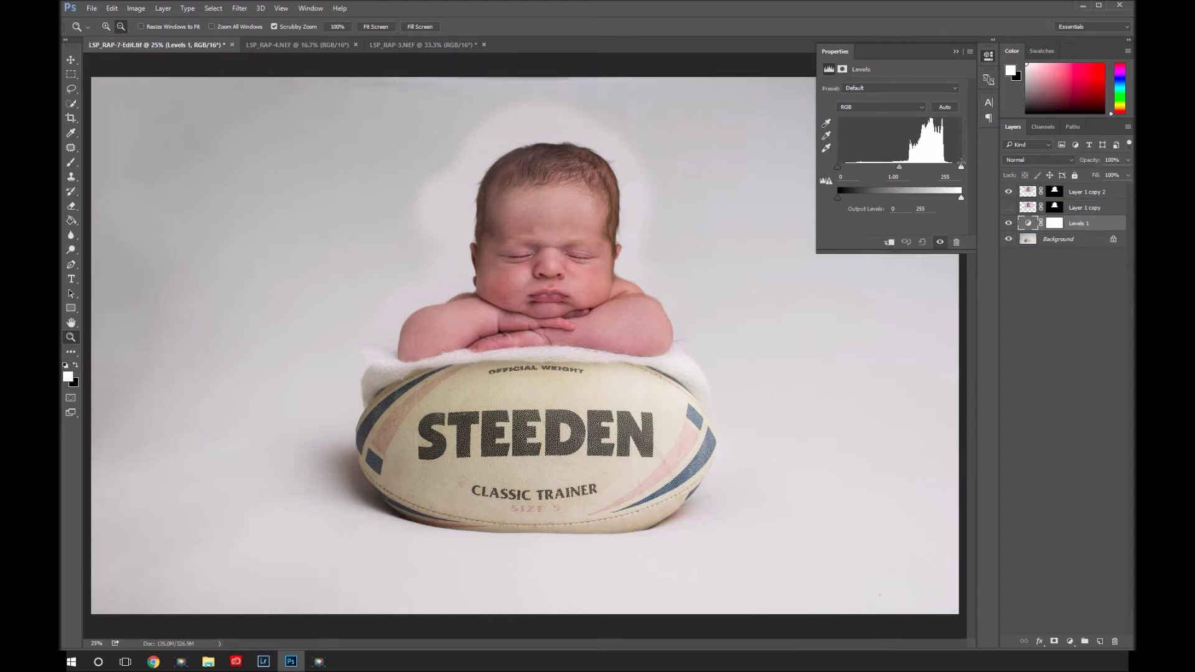
drag(961, 165, 961, 167)
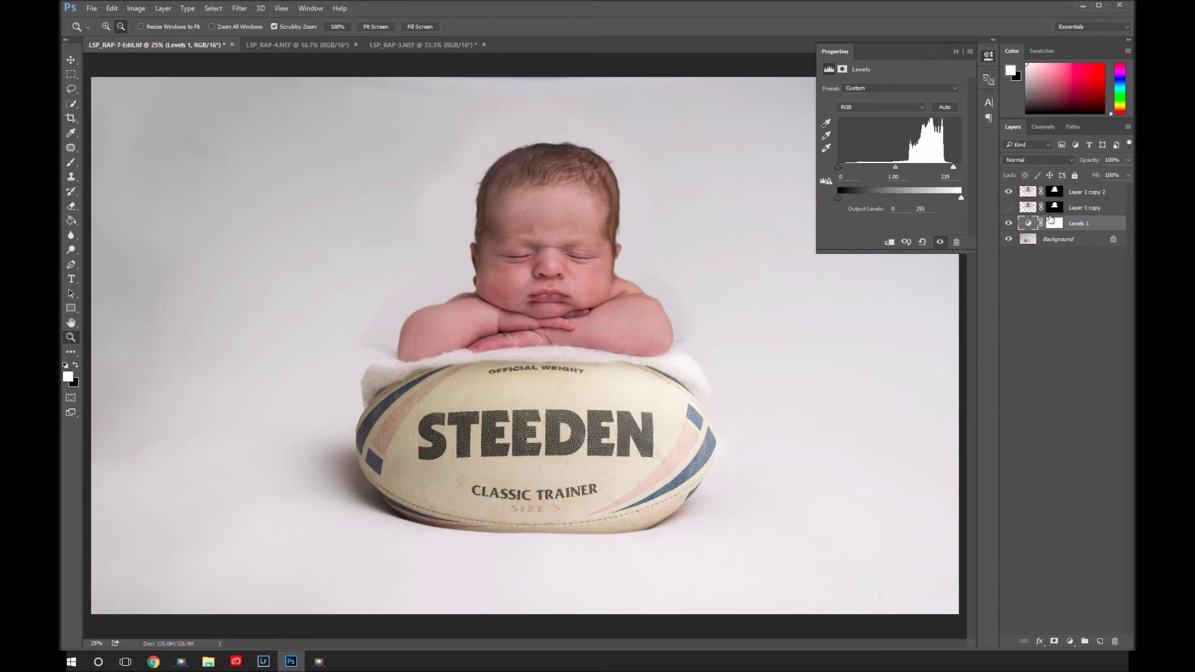
click(1008, 224)
click(1008, 224)
click(1008, 225)
click(1008, 224)
mouse_move(1126, 173)
mouse_down()
mouse_move(1094, 170)
mouse_move(1127, 174)
mouse_up()
- Target the mask of Layer 1 copy 2 with the Brush tool at the blanket edge beside the baby's arm, at 100% zoom
click(1052, 195)
click(1054, 193)
click(955, 53)
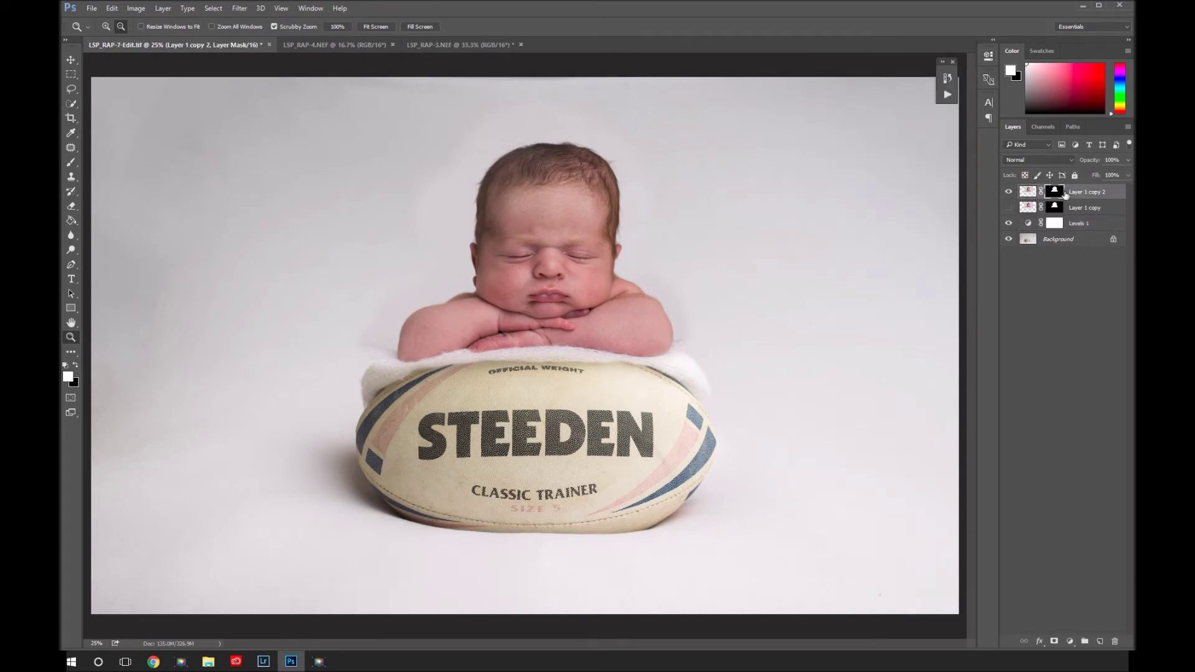
click(384, 360)
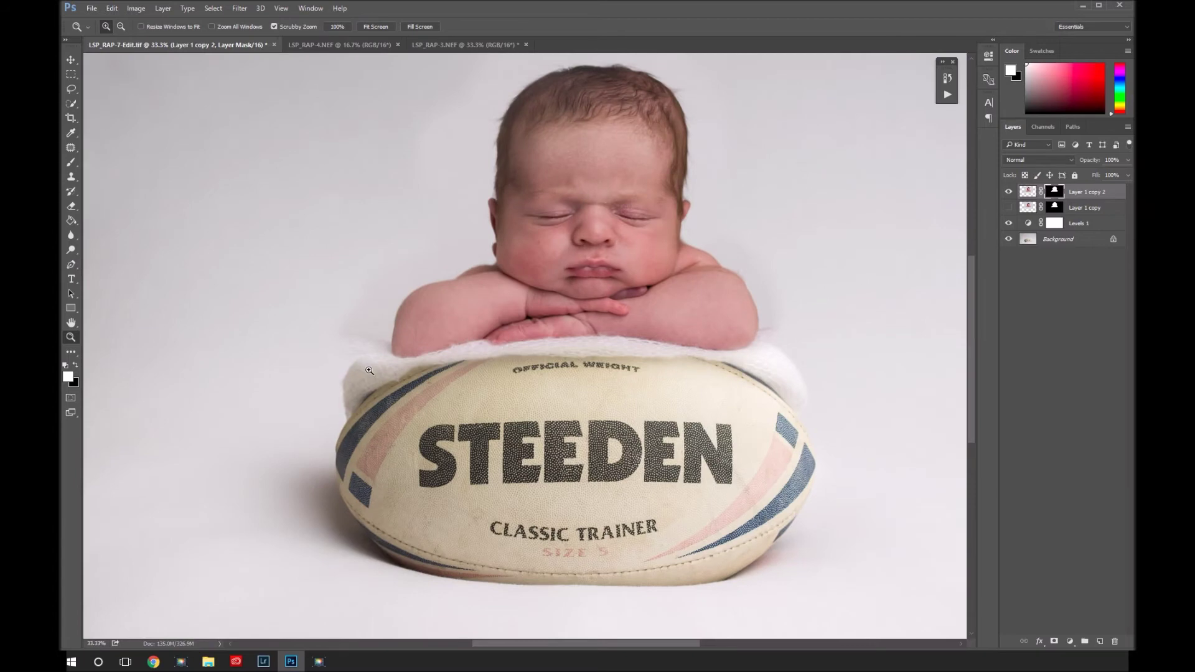
click(384, 360)
click(384, 360)
click(384, 360)
key(b)
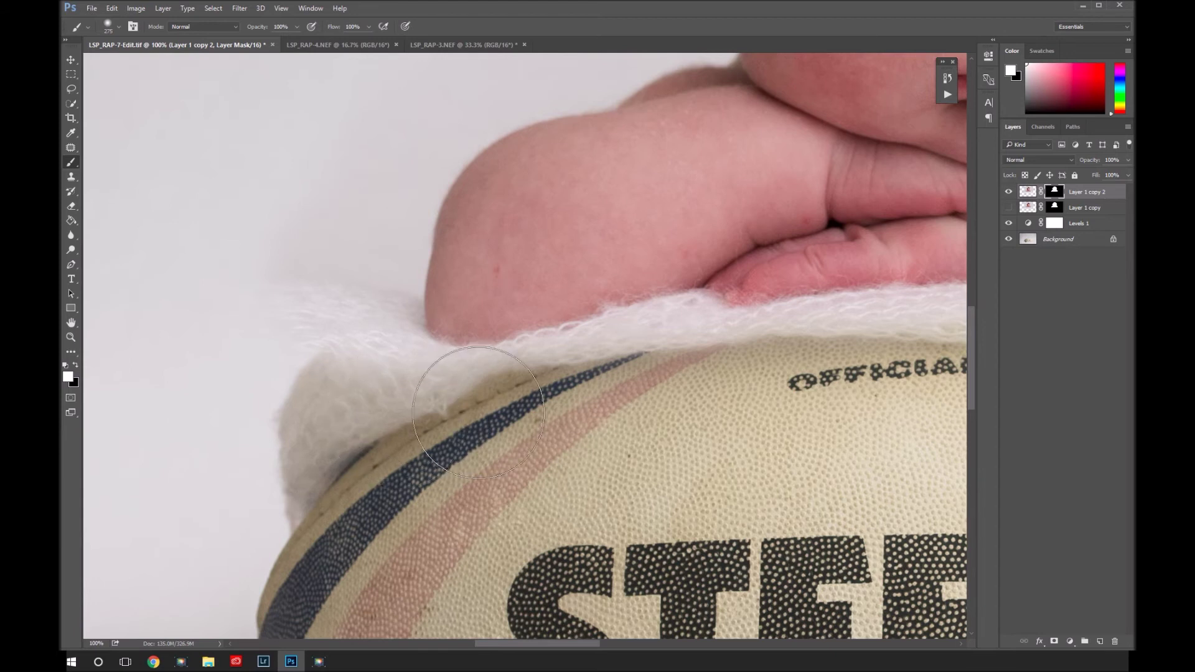
- Paint black on the Layer 1 copy 2 mask with a soft 114 px brush to hide the stray blanket beside the arm on the left
key(ctrl+2)
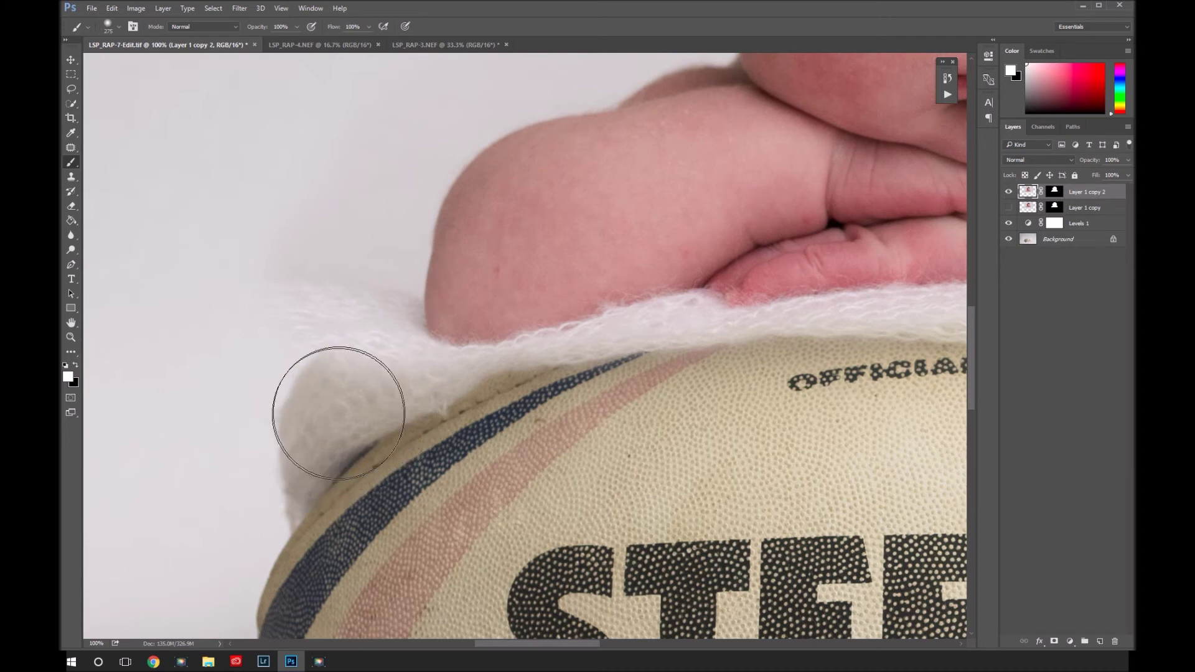
right_click(381, 401)
drag(461, 427, 484, 427)
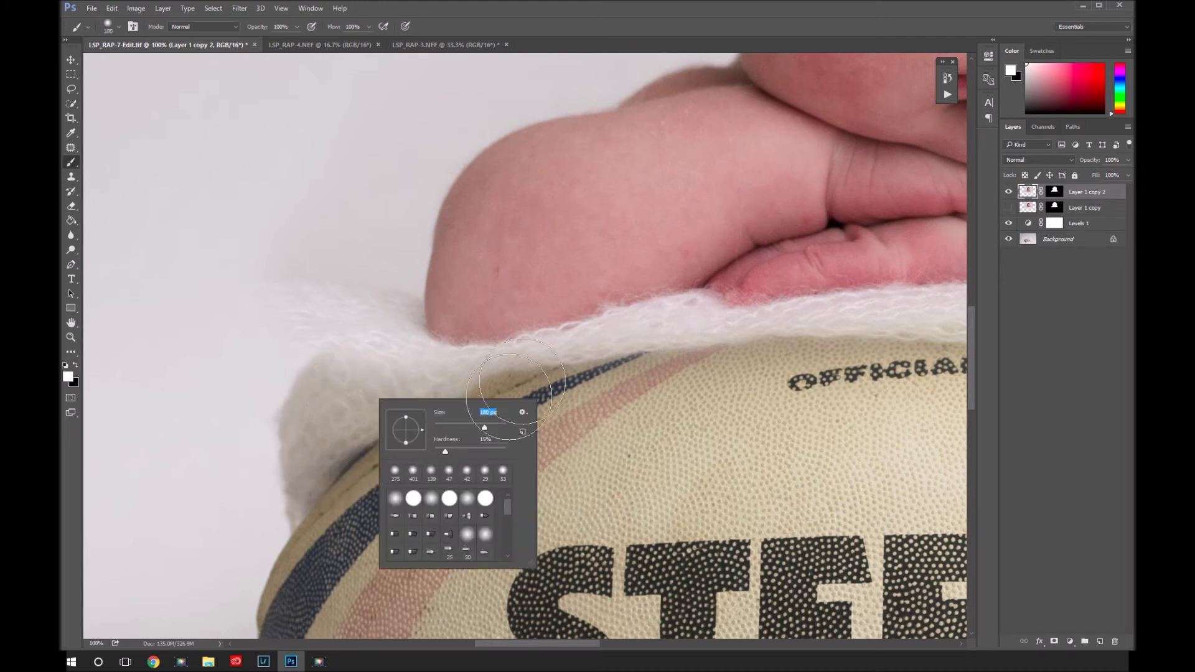
right_click(635, 371)
drag(705, 424, 698, 426)
click(1055, 192)
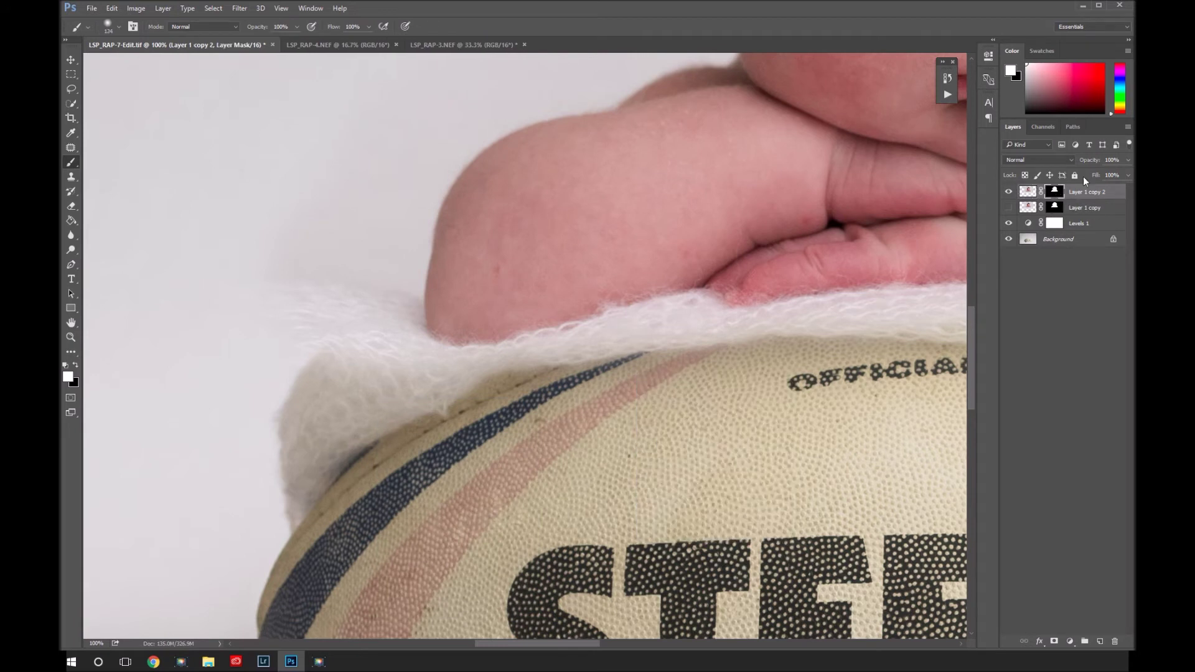
key(x)
right_click(399, 403)
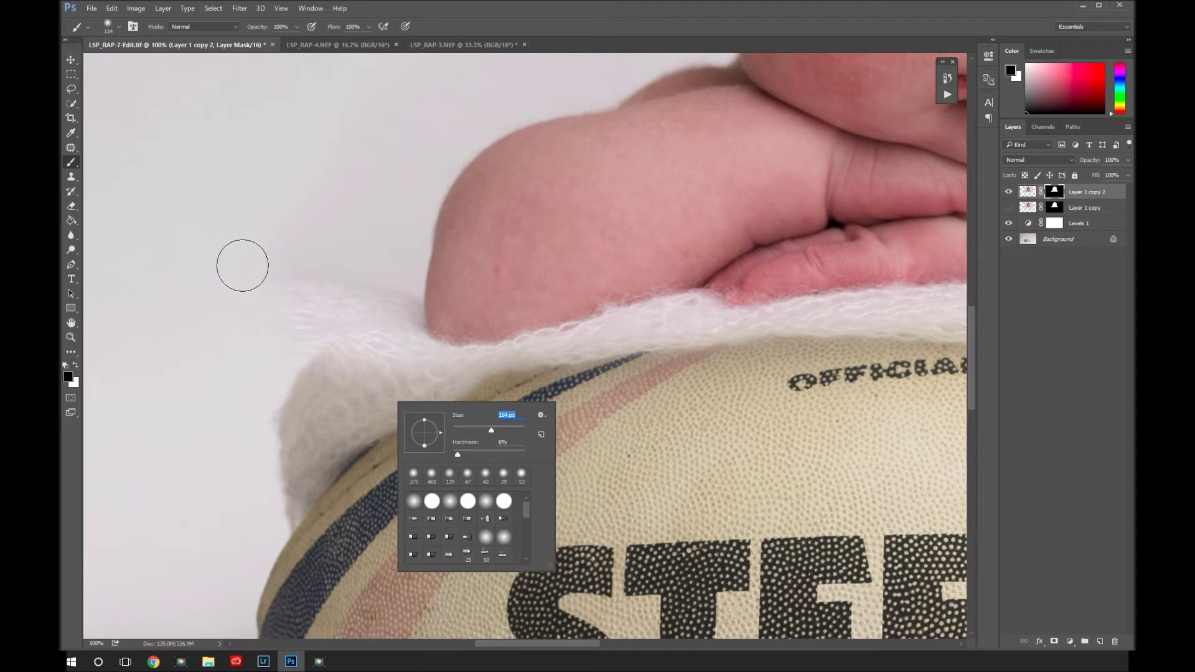
drag(367, 337, 215, 401)
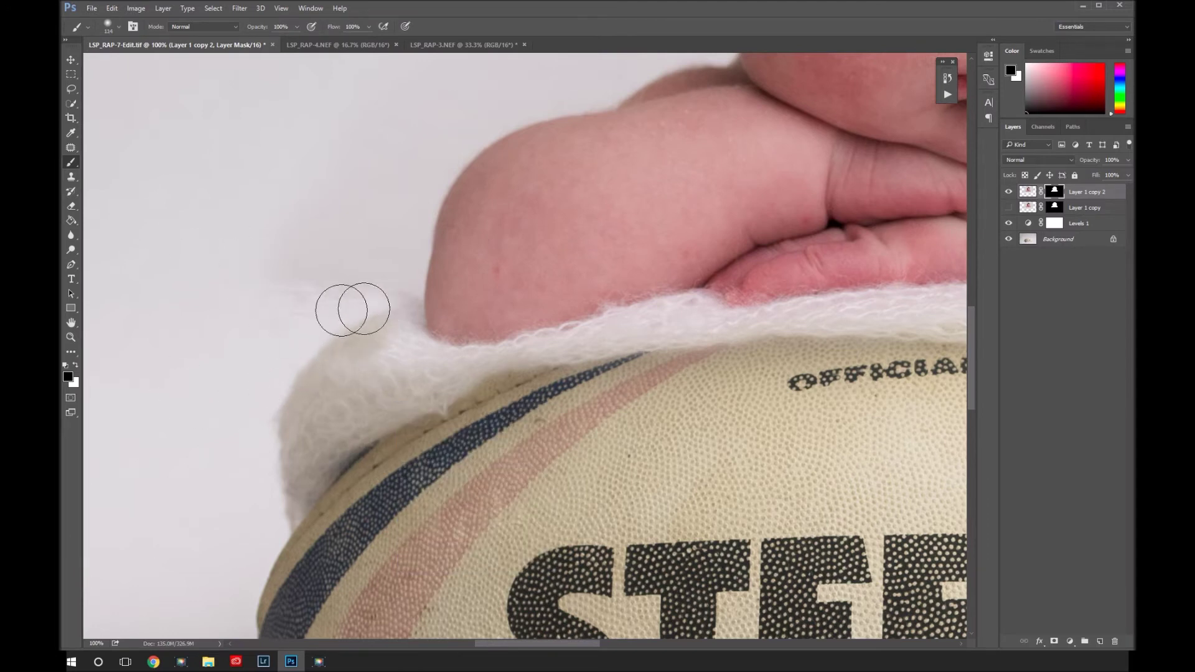
- Increase the brush hardness at 114 px and mask out the remaining blanket fringe above the left blanket fold
right_click(375, 369)
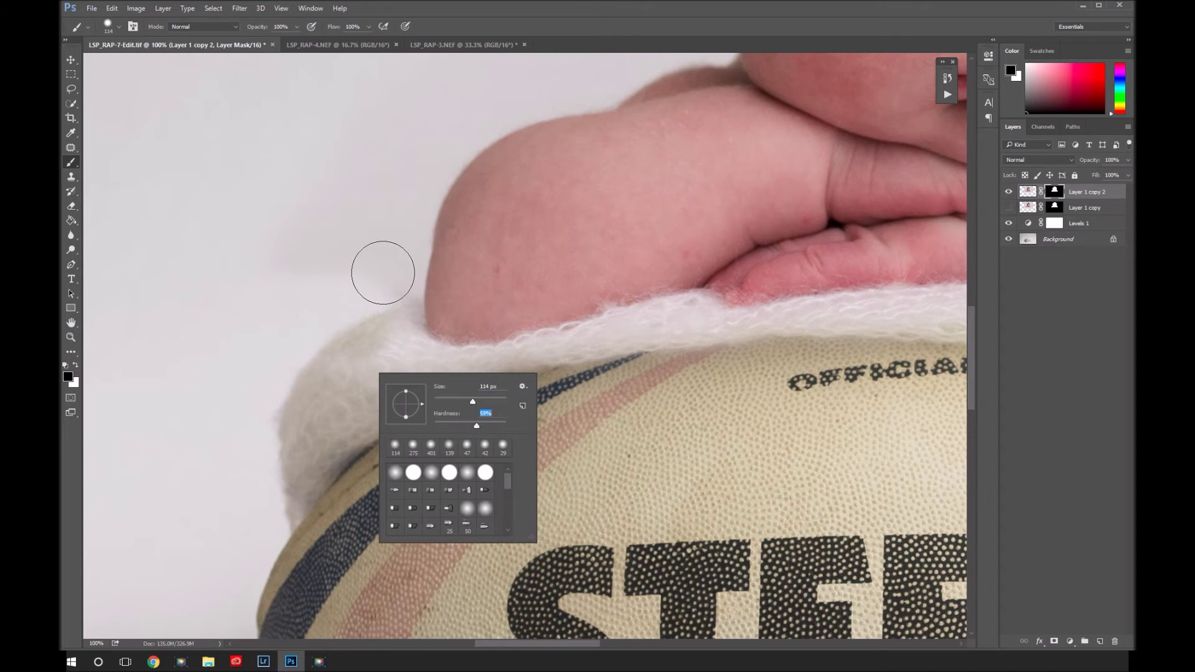
key(Return)
mouse_move(394, 292)
mouse_down()
mouse_move(398, 251)
mouse_move(315, 237)
mouse_move(328, 280)
mouse_up()
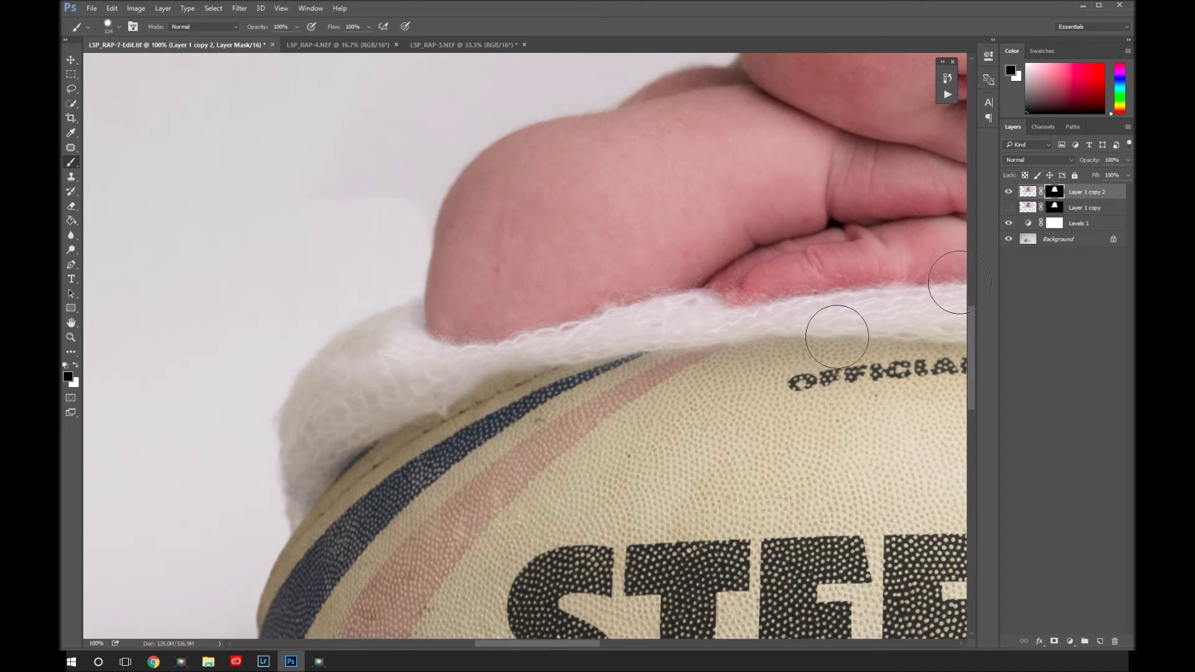
- Paint black with a softer brush on the Layer 1 copy 2 mask to blend the blanket over the ball's left shoulder
click(1043, 226)
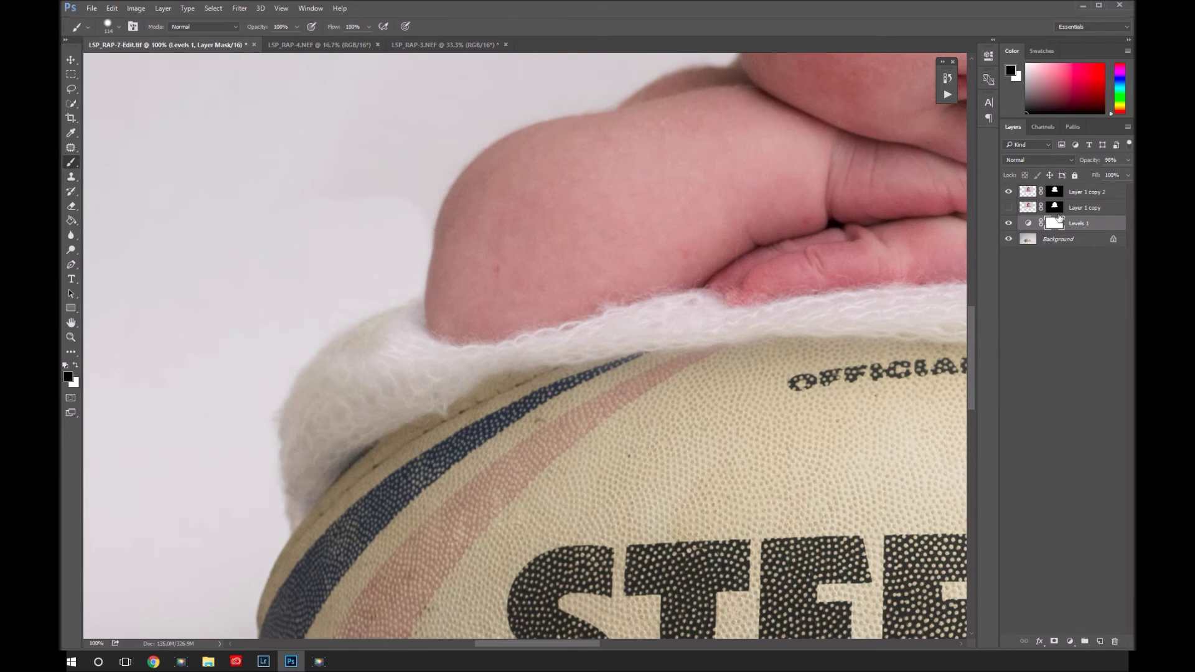
click(1055, 192)
mouse_move(401, 355)
mouse_down()
mouse_move(318, 398)
mouse_move(378, 344)
mouse_move(326, 396)
mouse_up()
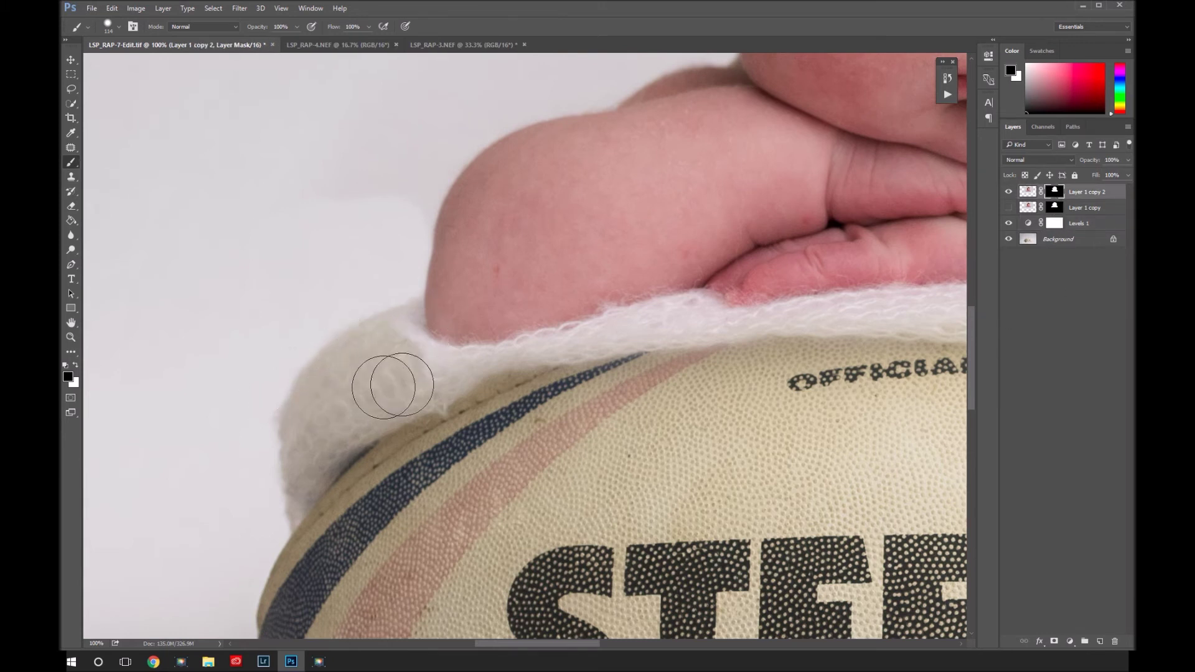
right_click(409, 381)
drag(506, 435, 368, 439)
mouse_move(390, 368)
mouse_down()
mouse_move(390, 339)
mouse_move(384, 352)
mouse_move(401, 379)
mouse_move(445, 387)
mouse_move(712, 368)
mouse_up()
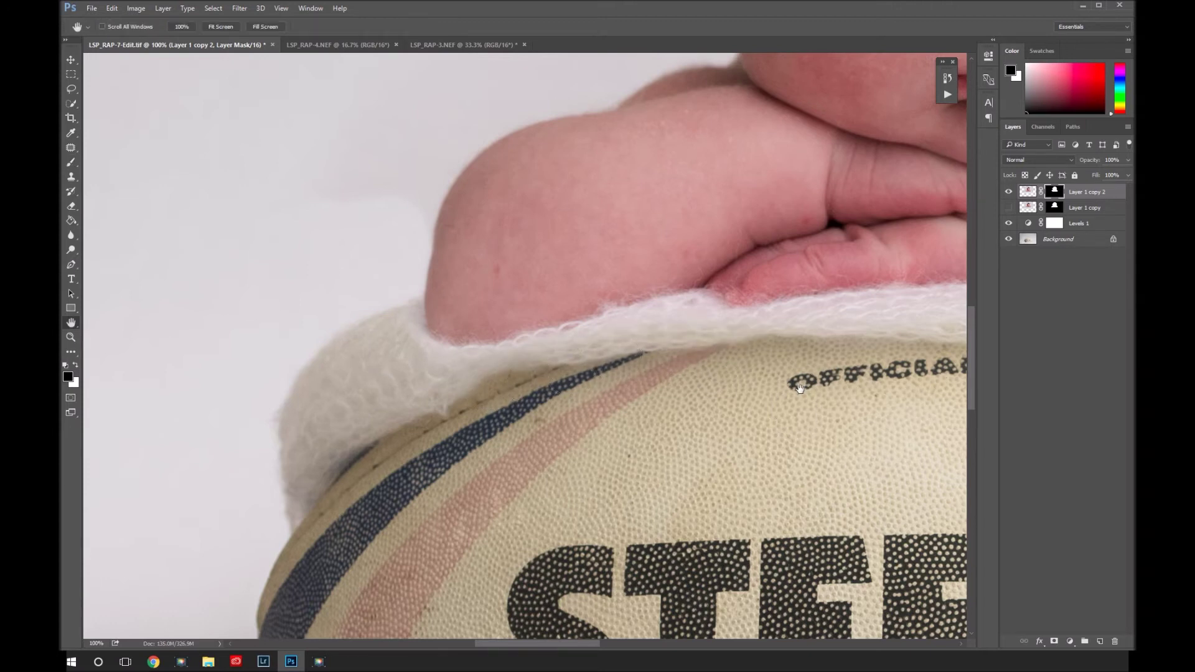
- Mask out the stray blanket edge beside the arm on the right with a harder 114 px black brush
drag(823, 364, 355, 434)
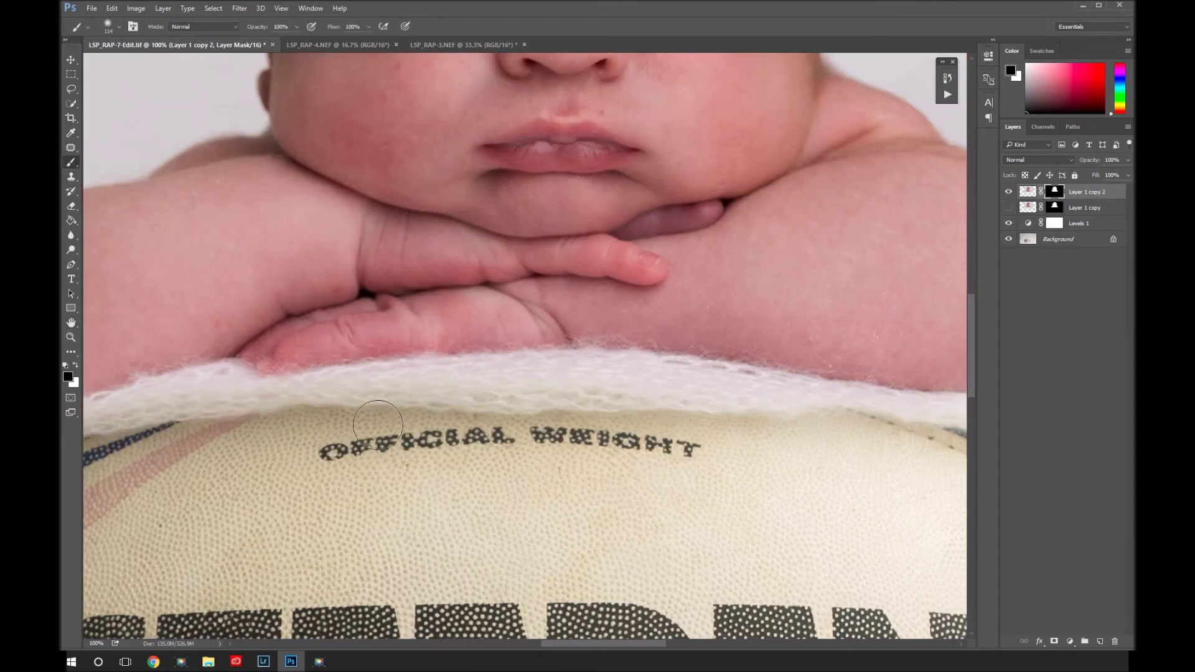
drag(798, 424, 350, 409)
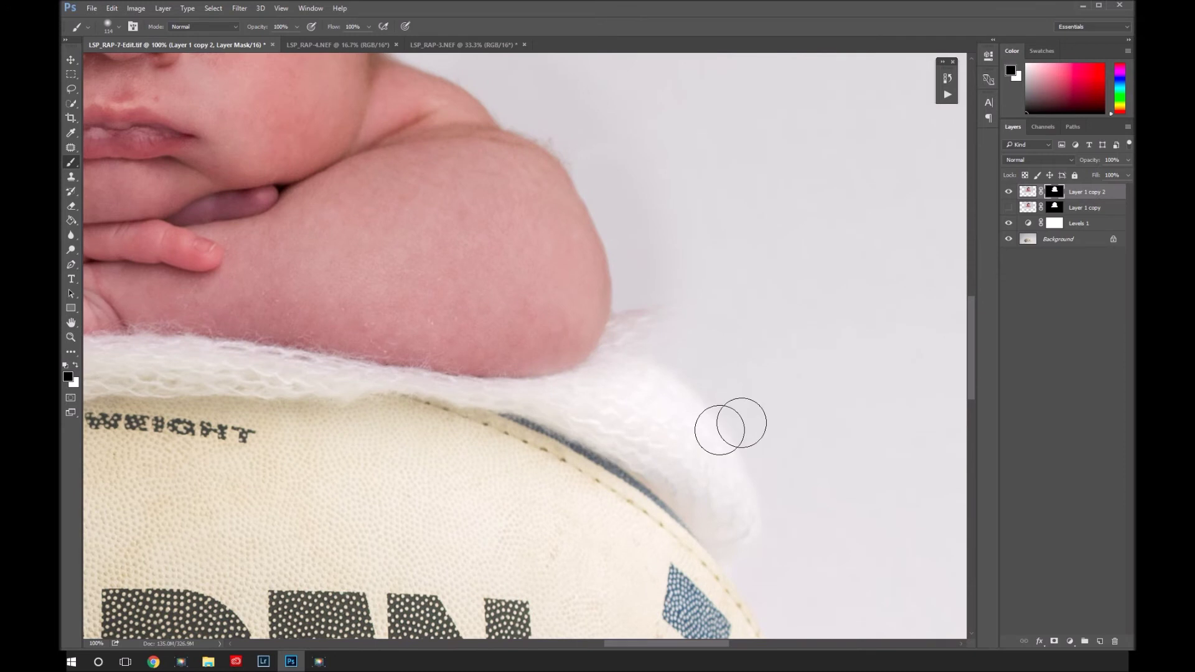
right_click(683, 363)
key(Return)
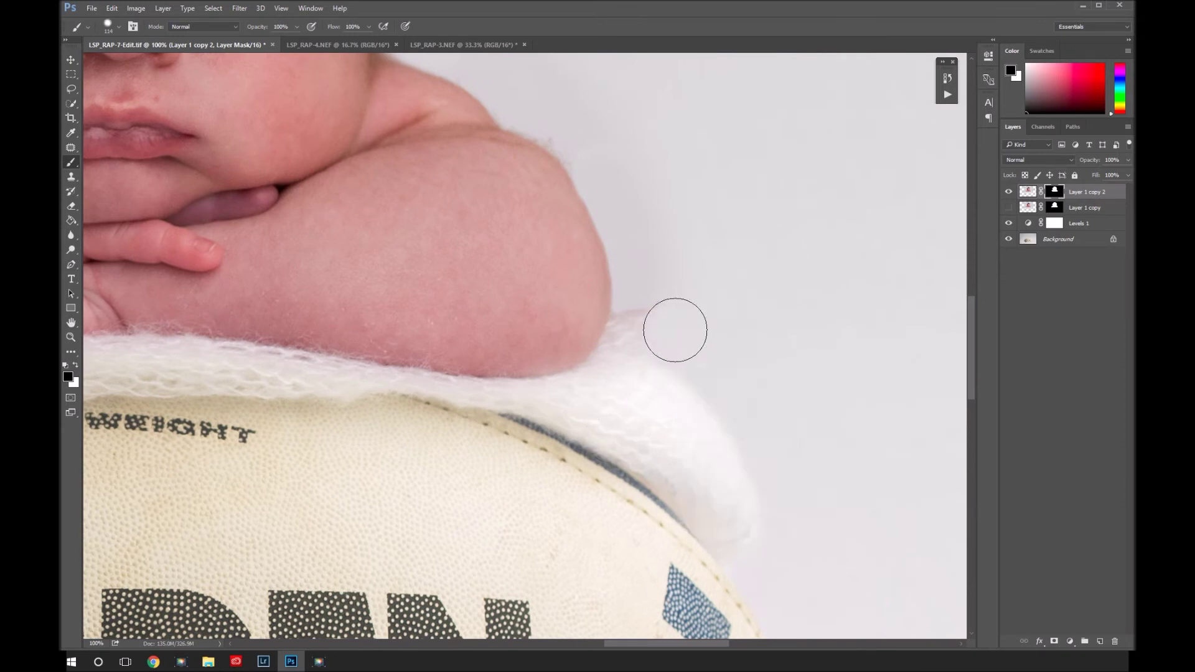
drag(642, 320, 616, 371)
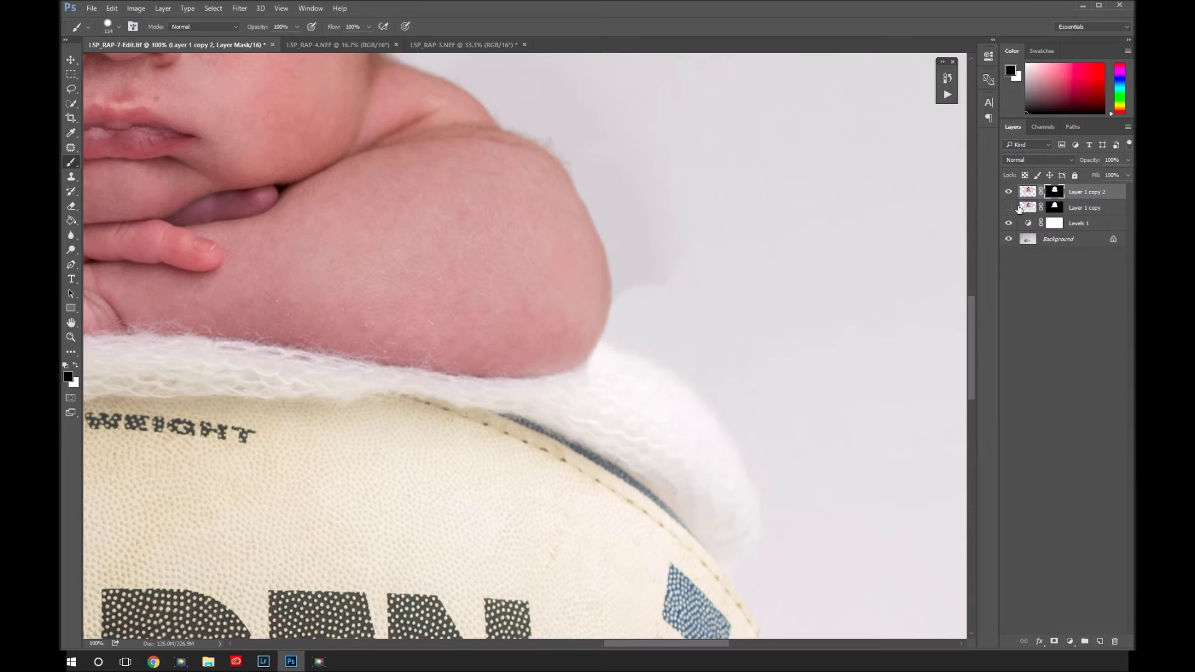
- Compare the image with and without Levels 1, and blend the right blanket fold on the Layer 1 copy 2 mask with a softer brush
click(1007, 228)
click(1008, 227)
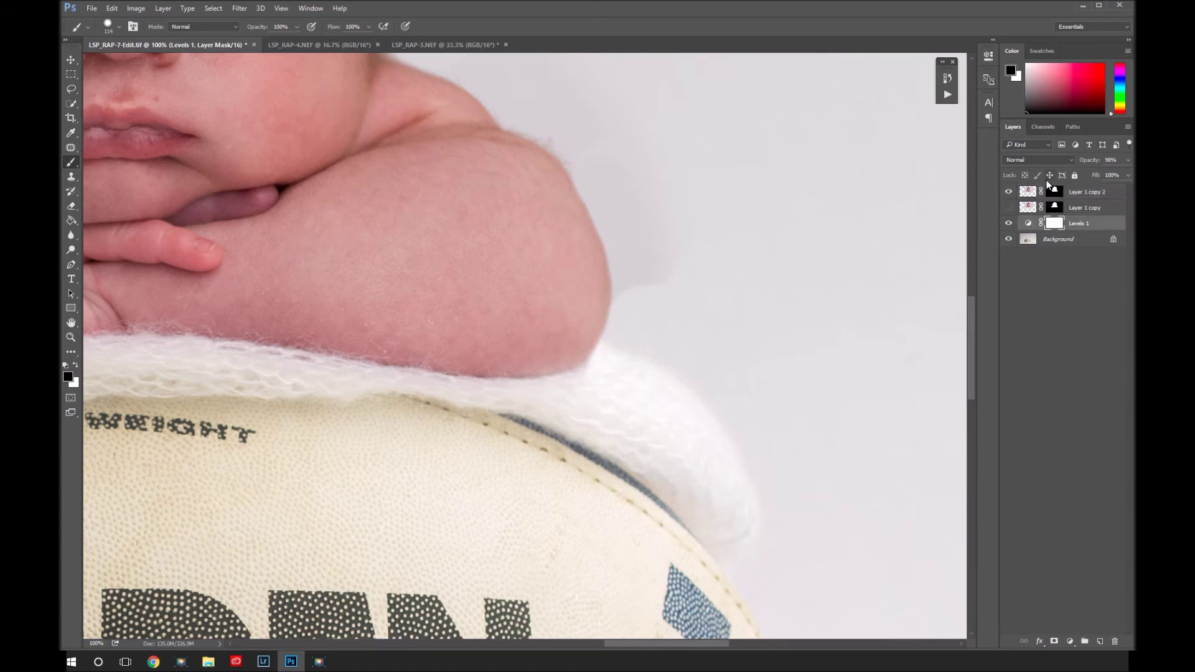
right_click(609, 417)
click(704, 467)
click(604, 390)
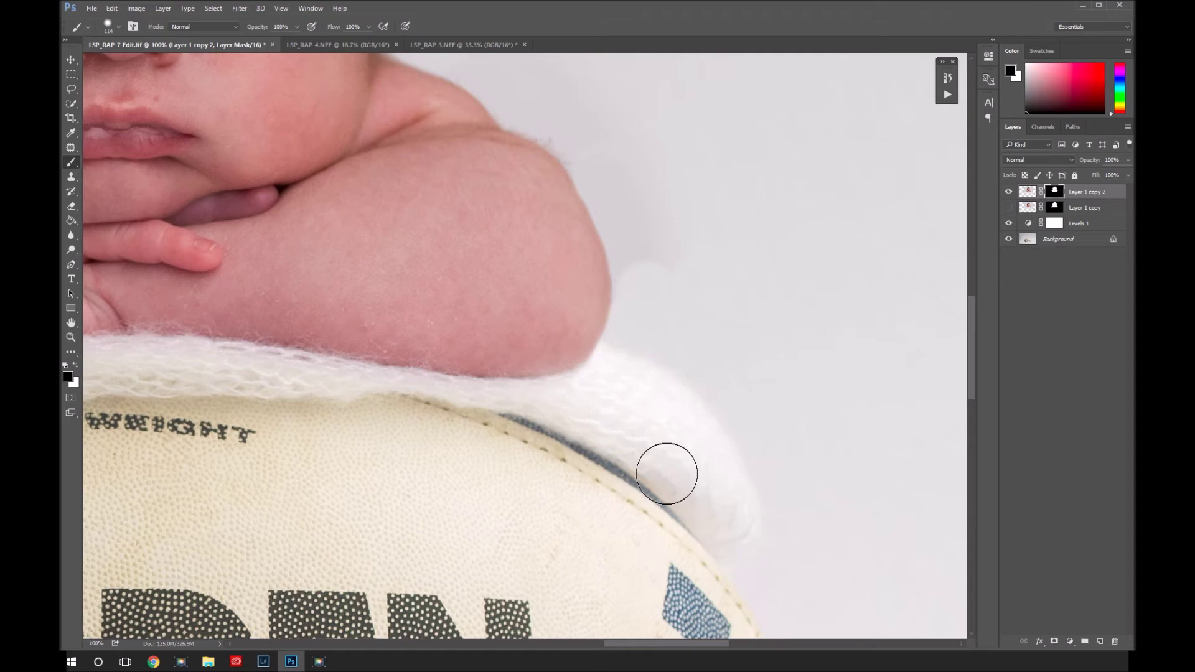
key(z)
alt+click(367, 397)
alt+click(370, 396)
alt+click(370, 396)
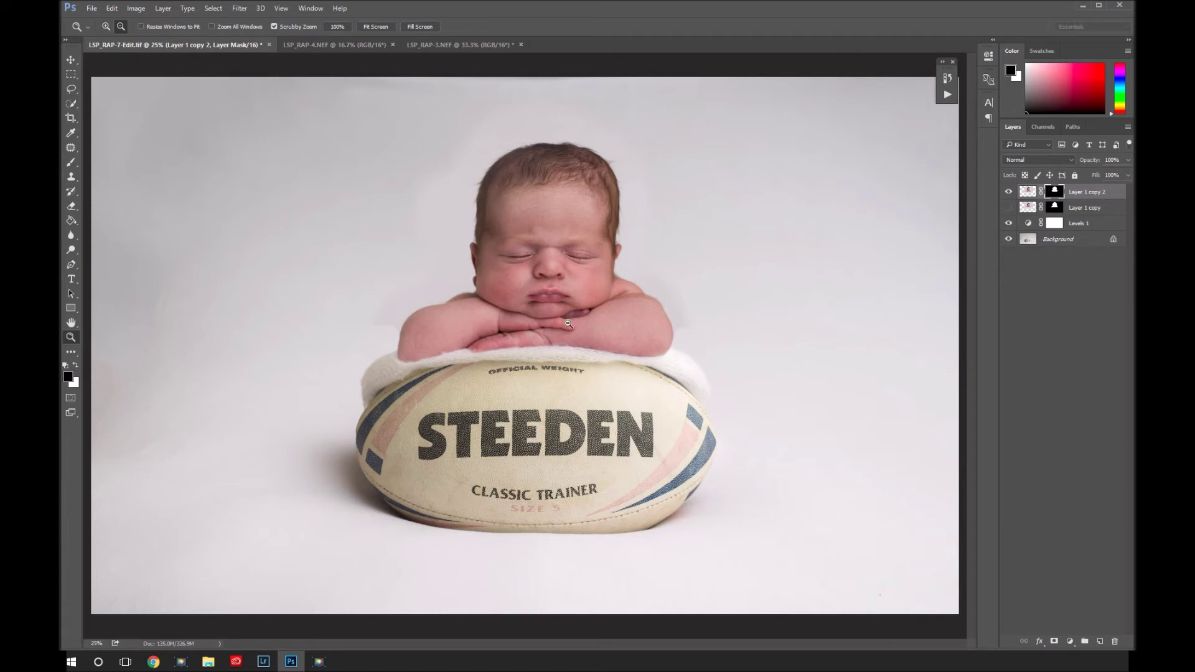
- Paint black across the ball on the Levels 1 mask with a very large soft brush to remove the brightening there
click(1055, 223)
key(b)
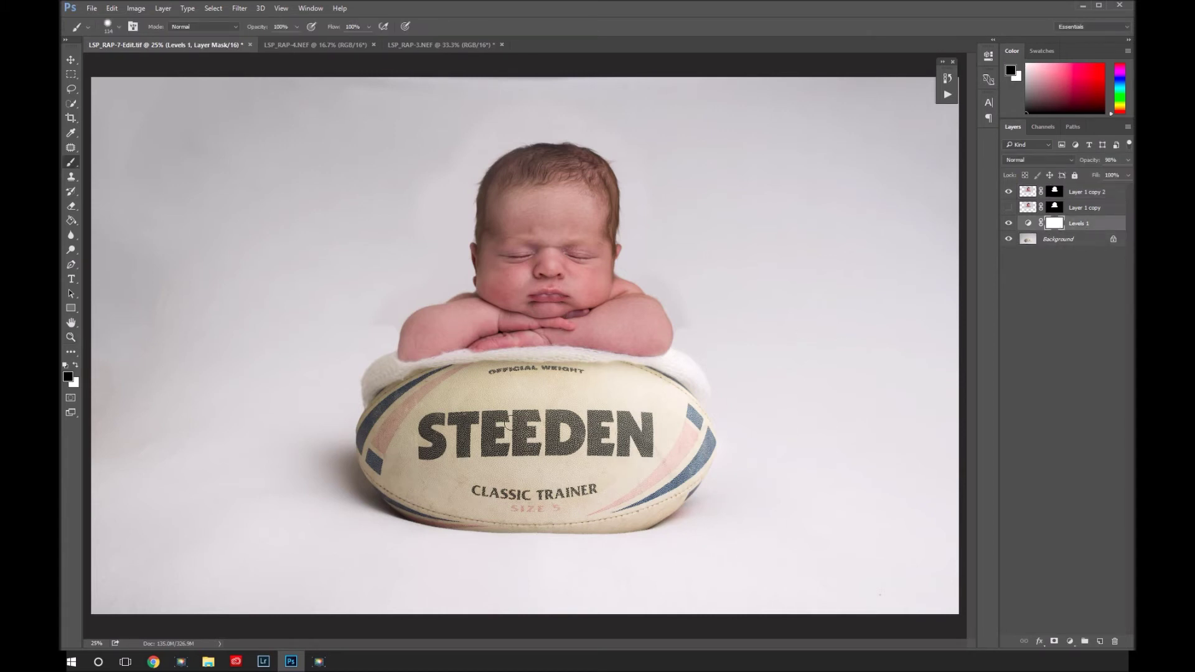
key(x)
right_click(511, 417)
key(Escape)
key(x)
right_click(514, 405)
drag(609, 455, 570, 455)
right_click(630, 384)
drag(759, 413, 755, 412)
click(728, 373)
mouse_move(411, 482)
mouse_down()
mouse_move(545, 526)
mouse_move(566, 436)
mouse_move(801, 459)
mouse_up()
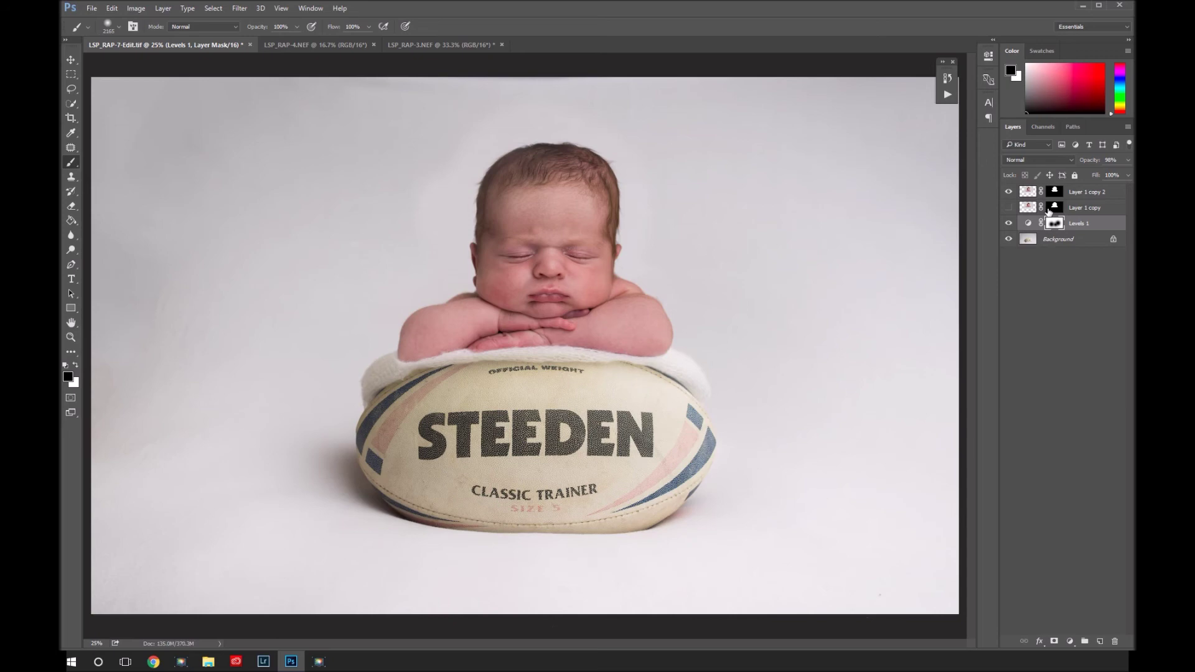
- Target the Layer 1 copy 2 mask at the left blanket fold, at 66.7% zoom, with a white brush at 34% opacity
click(1051, 209)
click(1055, 193)
key(z)
click(387, 377)
click(414, 382)
click(417, 383)
key(b)
right_click(581, 415)
key(x)
click(588, 415)
click(296, 27)
click(261, 40)
- Paint white with a soft 190 px brush over the left blanket fold, and blend its lower edge with black on the mask
right_click(552, 253)
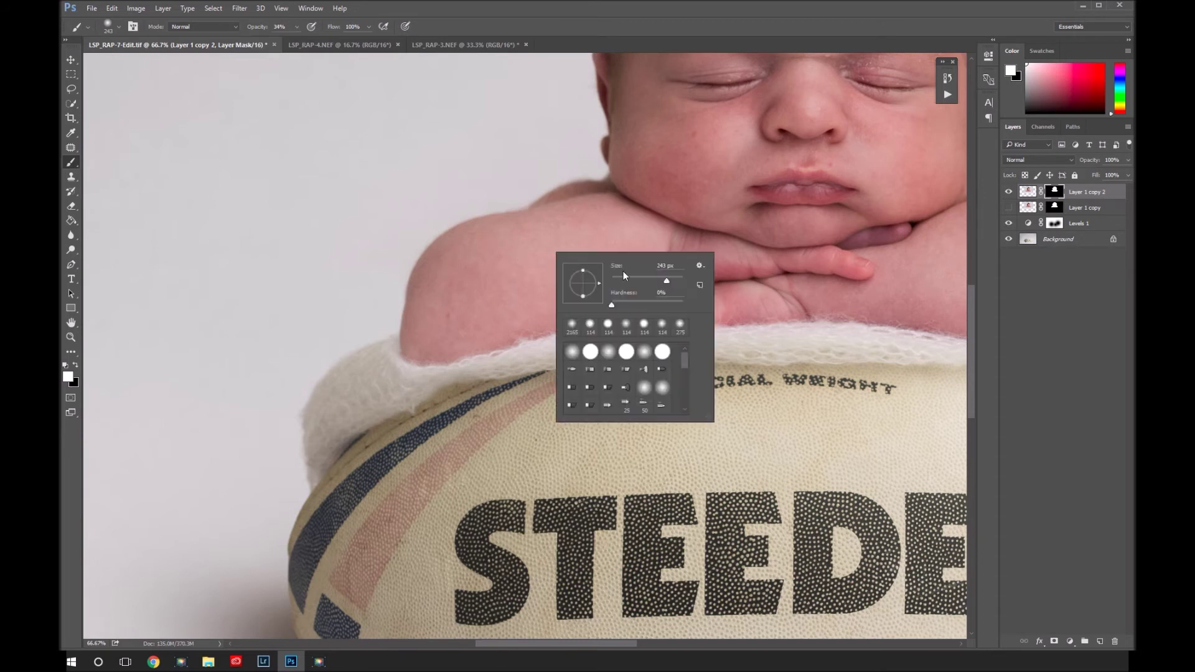
click(664, 280)
click(1057, 194)
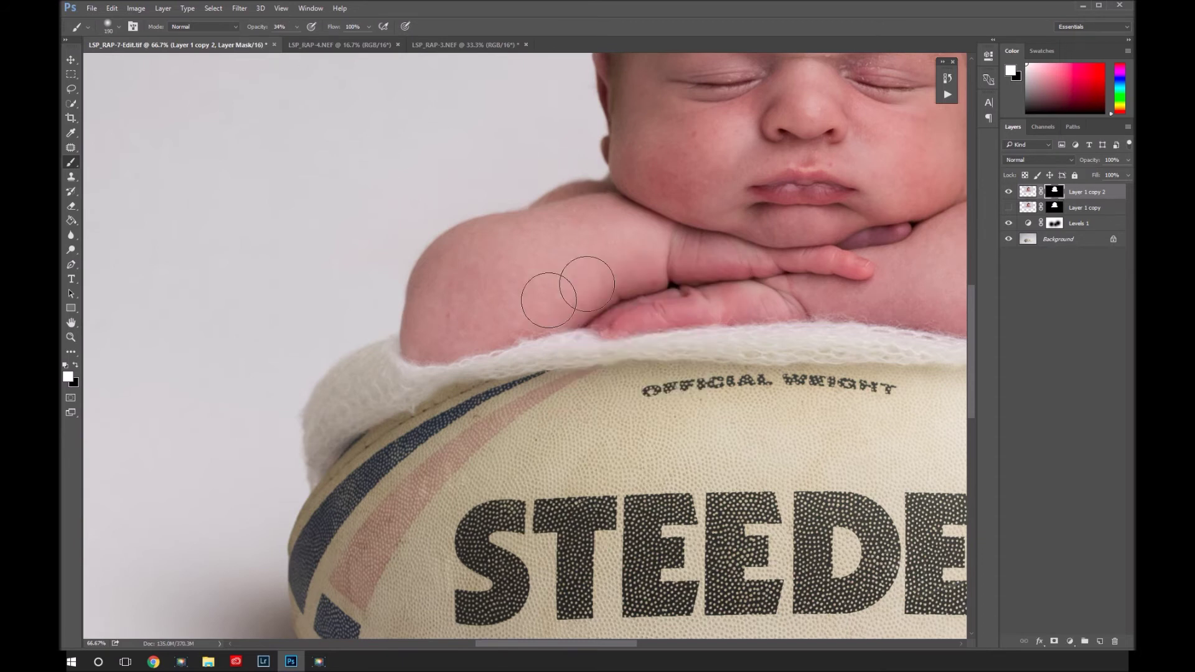
mouse_move(419, 352)
mouse_down()
mouse_move(381, 398)
mouse_move(422, 366)
mouse_move(370, 376)
mouse_move(445, 387)
mouse_move(525, 374)
mouse_move(377, 382)
mouse_move(402, 396)
mouse_move(325, 425)
mouse_move(395, 355)
mouse_move(314, 437)
mouse_move(326, 442)
mouse_move(350, 421)
mouse_move(343, 399)
mouse_move(364, 431)
mouse_move(334, 421)
mouse_up()
key(x)
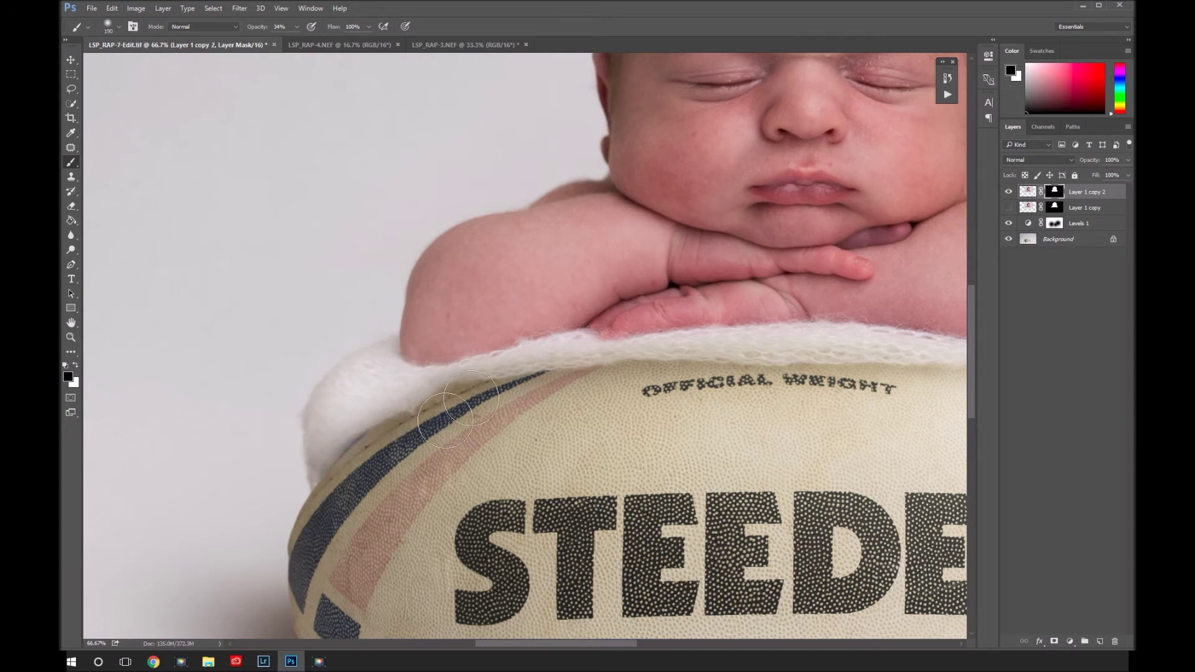
mouse_move(415, 401)
mouse_down()
mouse_move(322, 381)
mouse_move(389, 475)
mouse_up()
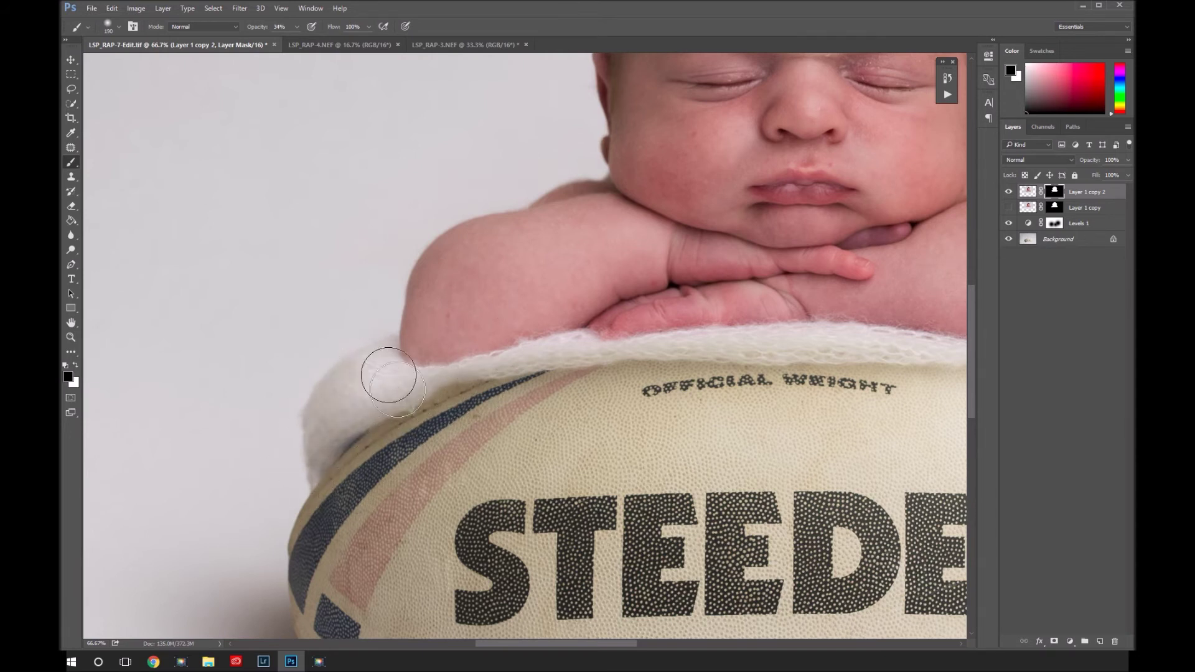
- Add a second Levels adjustment layer, place it above Layer 1 copy 2, and clip it to that layer
click(1087, 239)
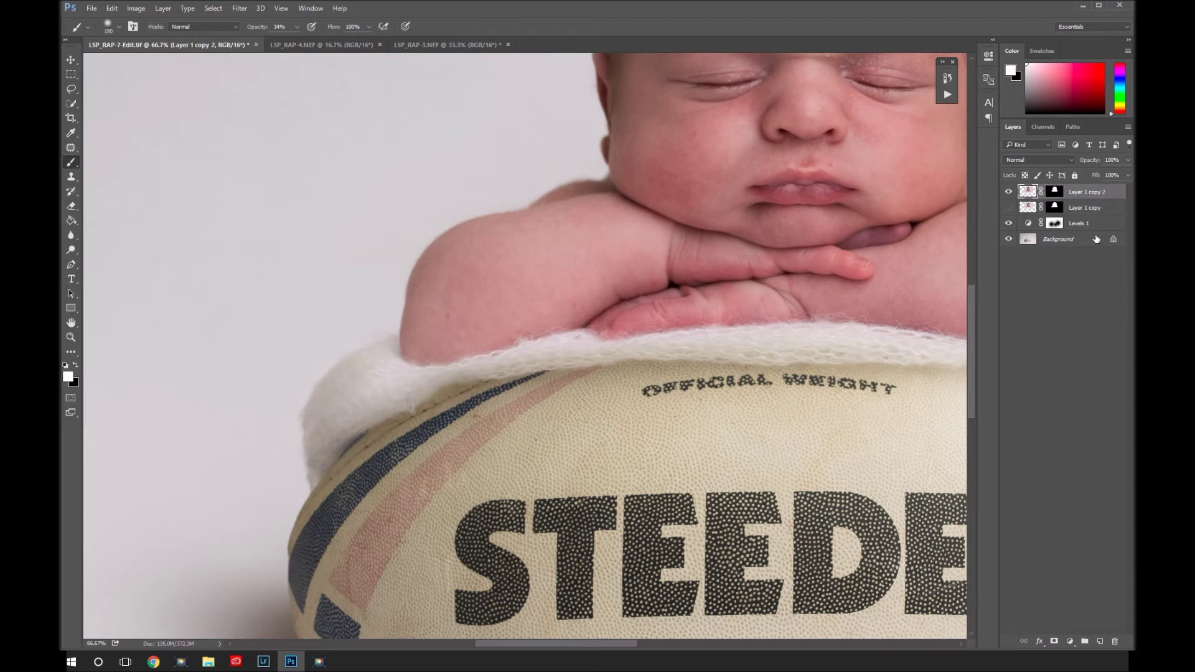
click(1071, 641)
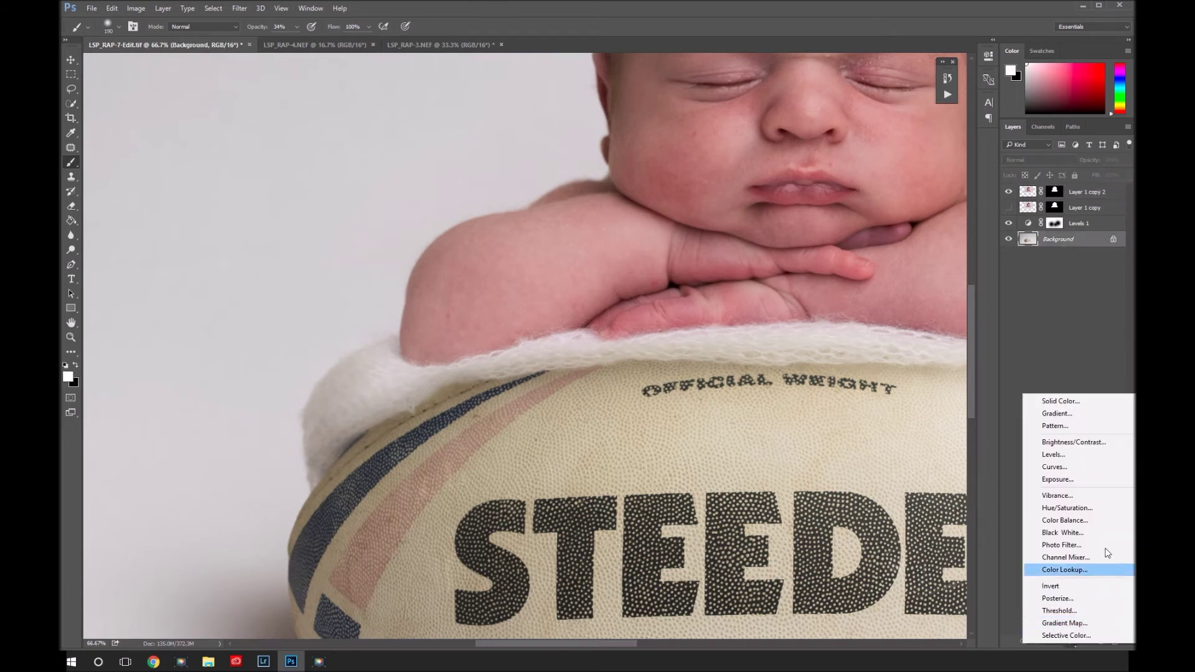
click(1100, 455)
drag(1092, 238, 1114, 194)
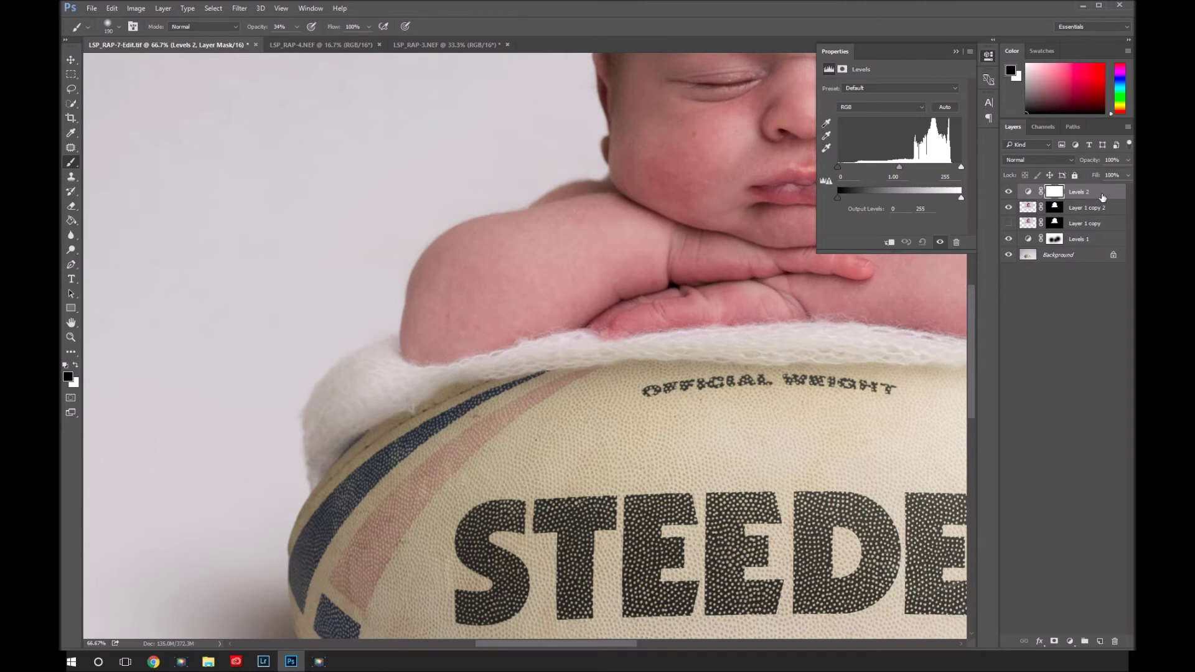
right_click(1119, 190)
click(1033, 345)
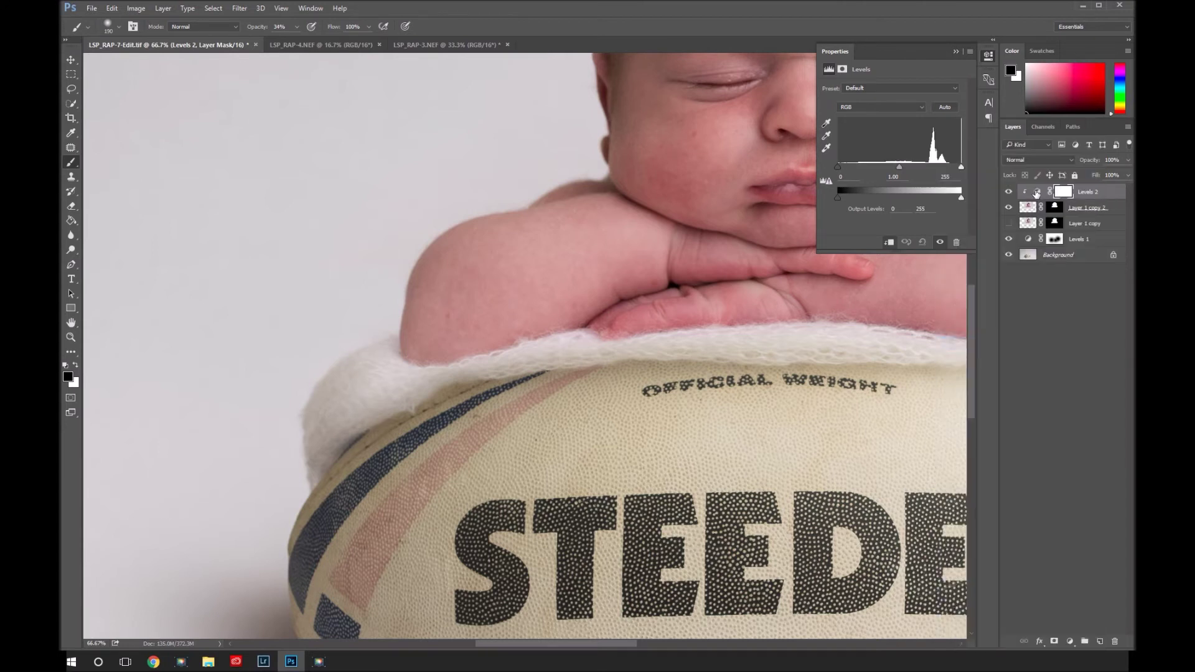
- Darken Levels 2 with a midtone value of 0.67, a white output level of 234 and a raised black input level
click(1037, 193)
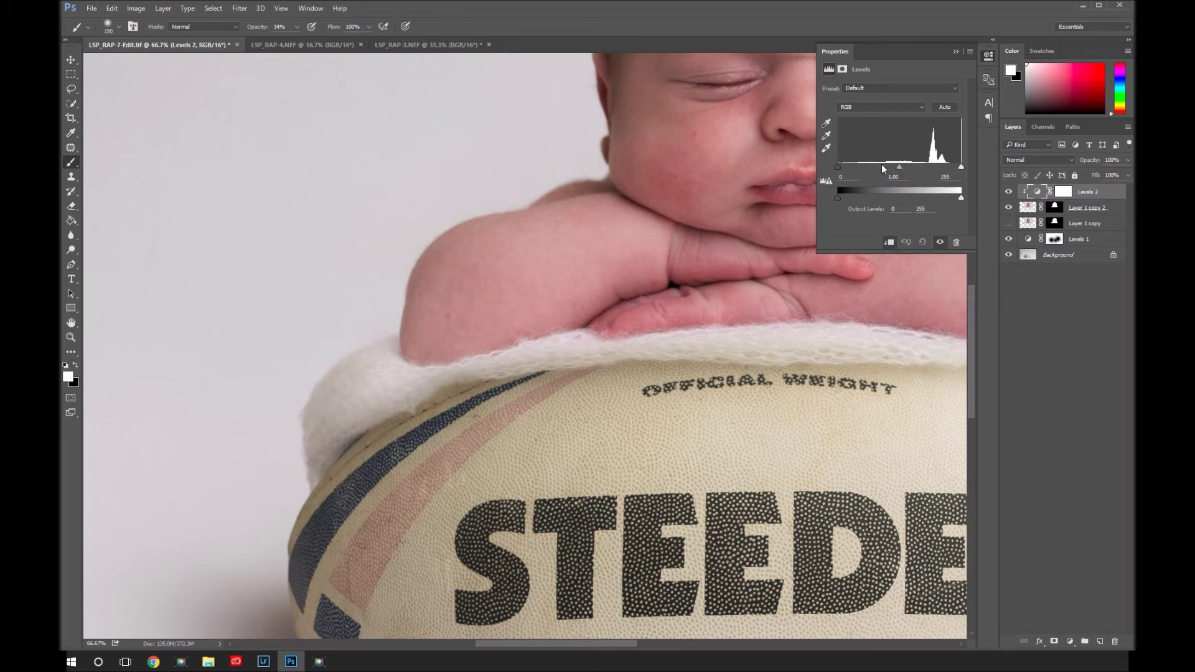
mouse_move(838, 167)
mouse_down()
mouse_move(877, 169)
mouse_move(838, 167)
mouse_up()
drag(904, 168, 906, 168)
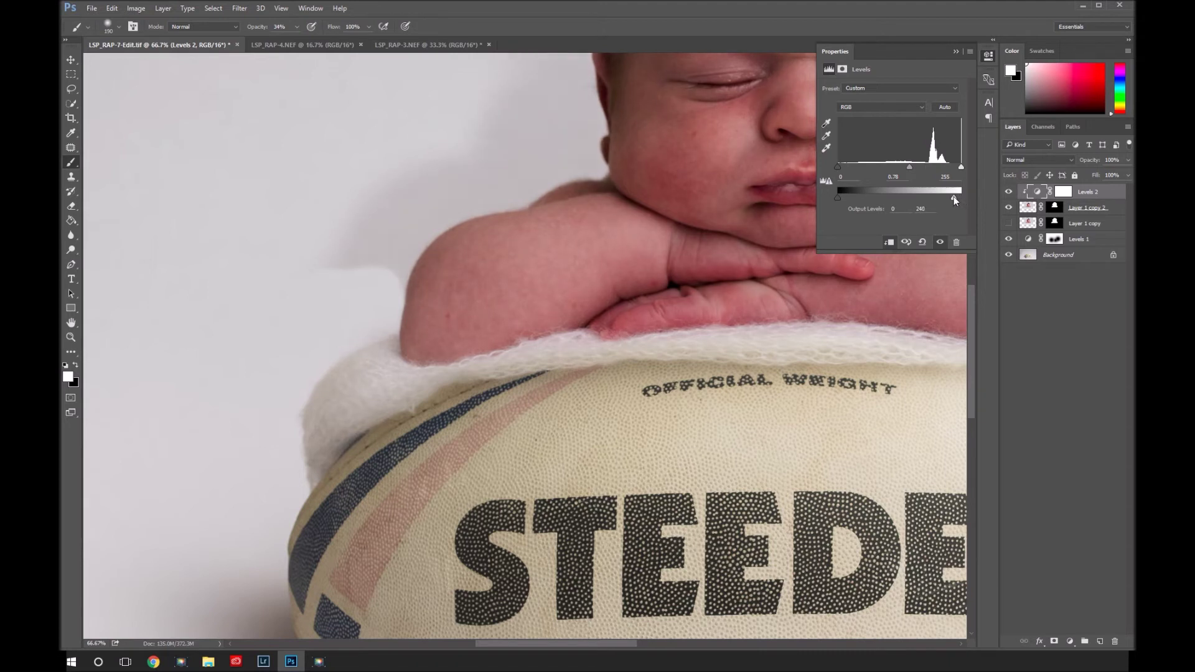
drag(910, 168, 914, 169)
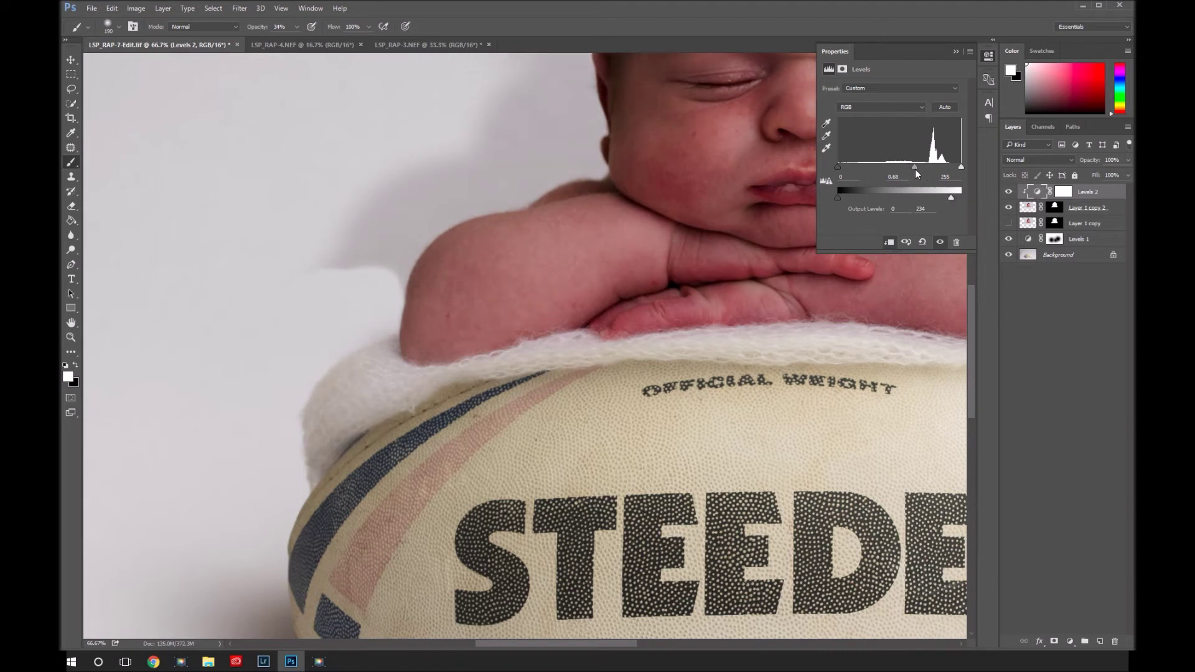
drag(836, 168, 847, 171)
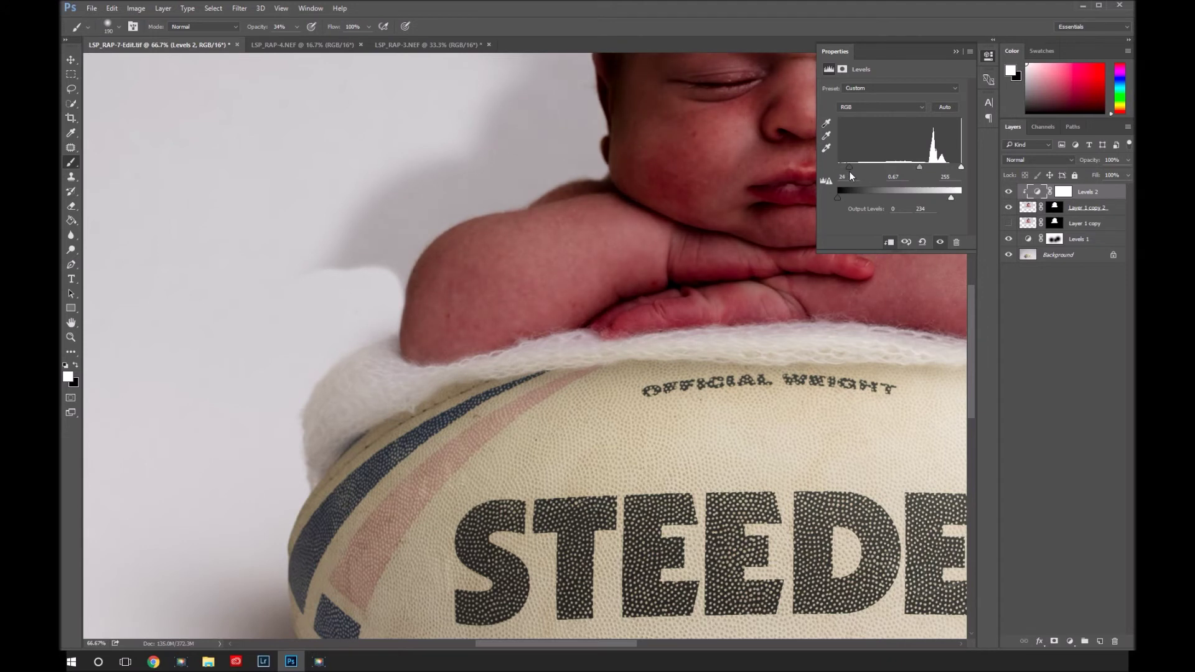
drag(886, 46, 610, 144)
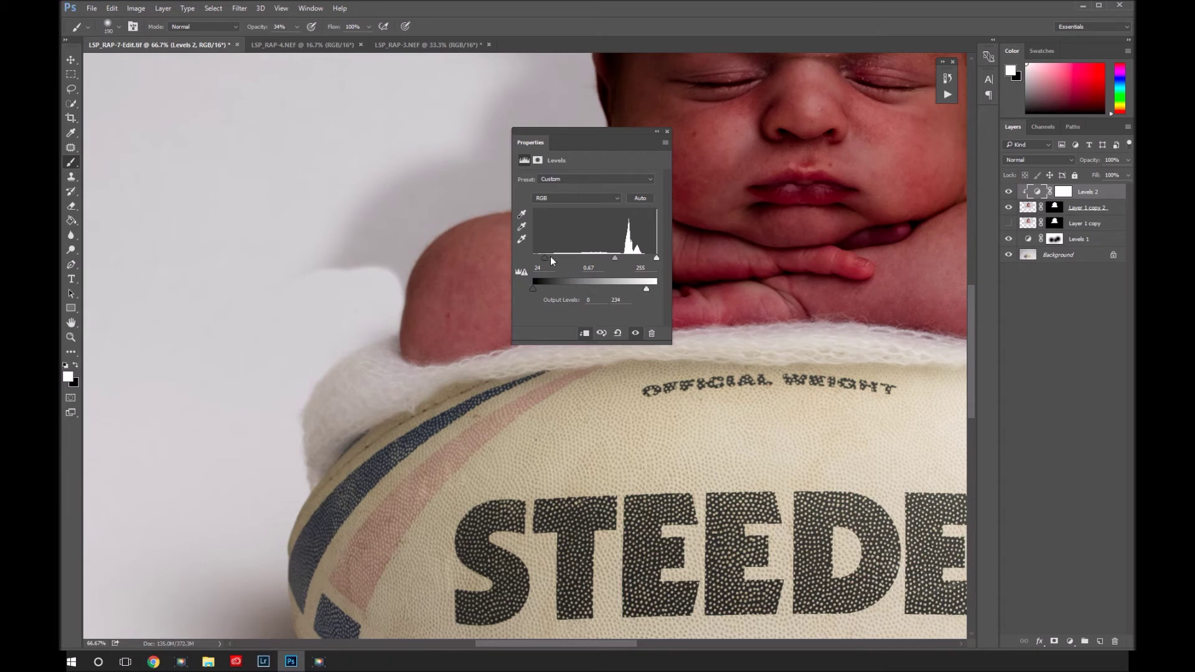
drag(544, 258, 548, 259)
click(657, 132)
- Invert the Levels 2 mask and paint white with a soft 111 px brush at 62% opacity on the blanket beneath the left arm
click(1064, 192)
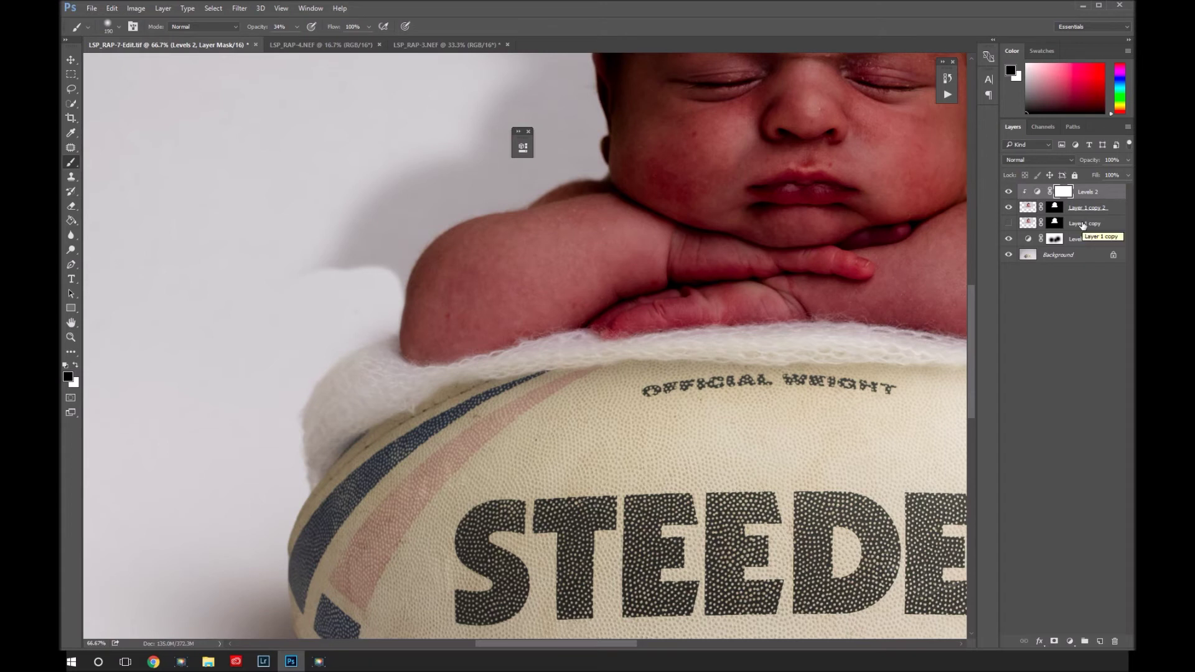
key(ctrl+i)
key(x)
right_click(424, 399)
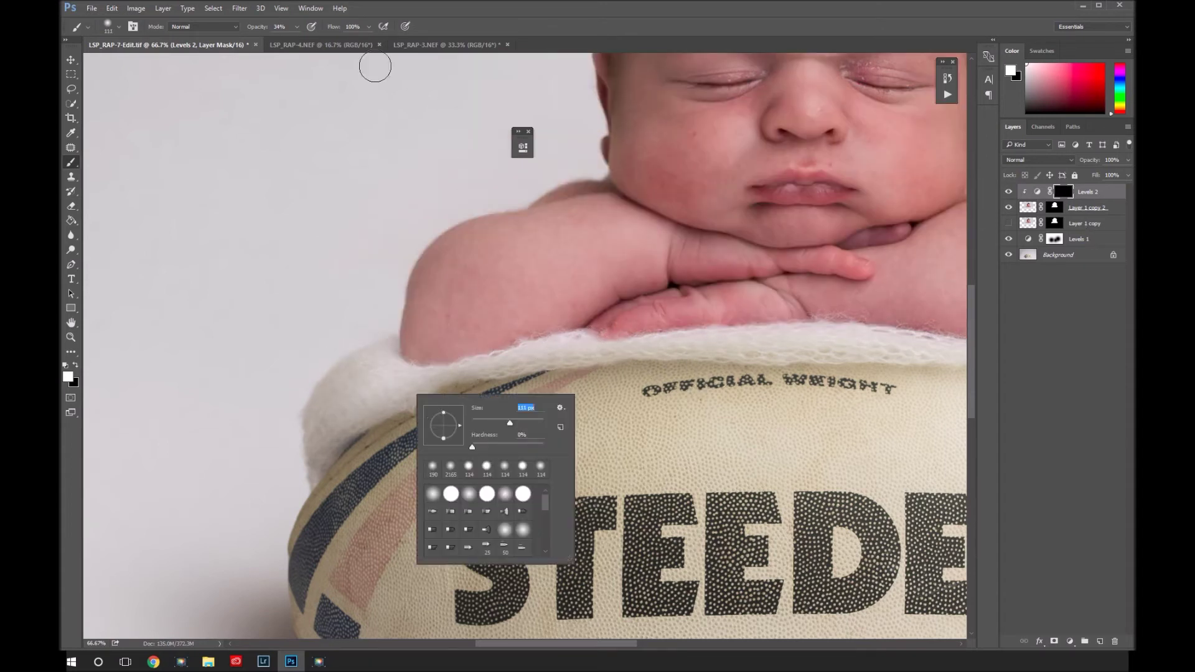
drag(301, 27, 311, 39)
drag(393, 360, 373, 370)
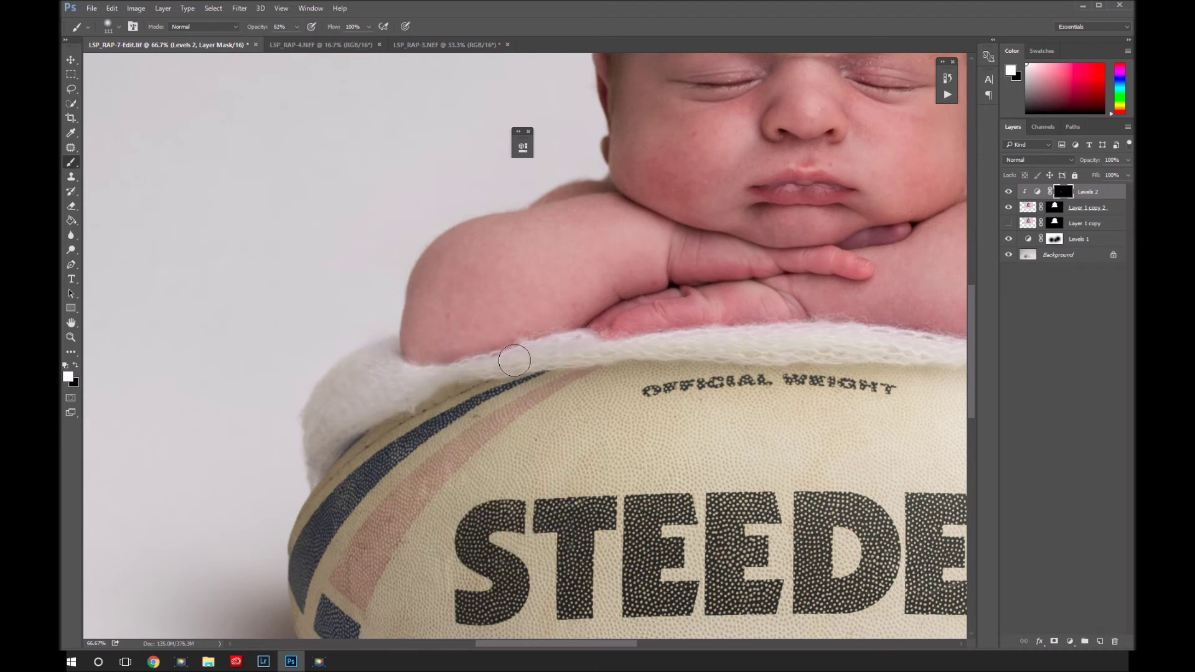
- Touch up the Levels 2 mask with black and white strokes along the blanket beneath the hands
key(x)
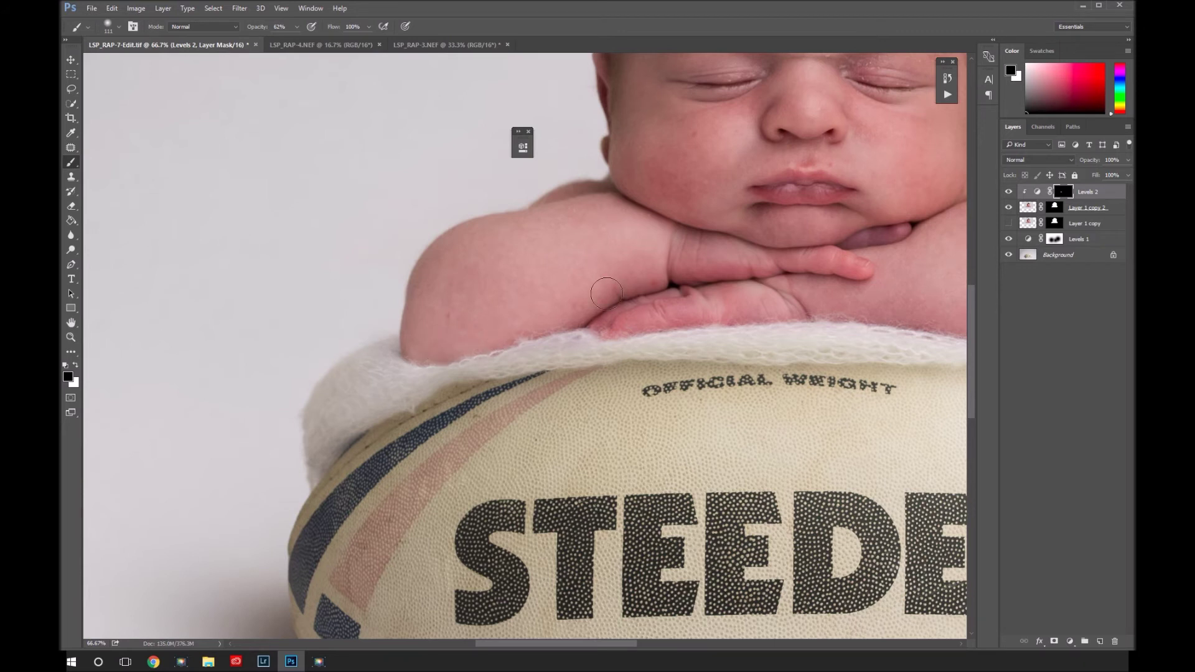
mouse_move(630, 338)
mouse_down()
mouse_move(481, 353)
mouse_move(835, 358)
mouse_move(706, 346)
mouse_move(853, 370)
mouse_move(661, 366)
mouse_move(855, 320)
mouse_move(772, 323)
mouse_move(705, 298)
mouse_up()
key(x)
key(x)
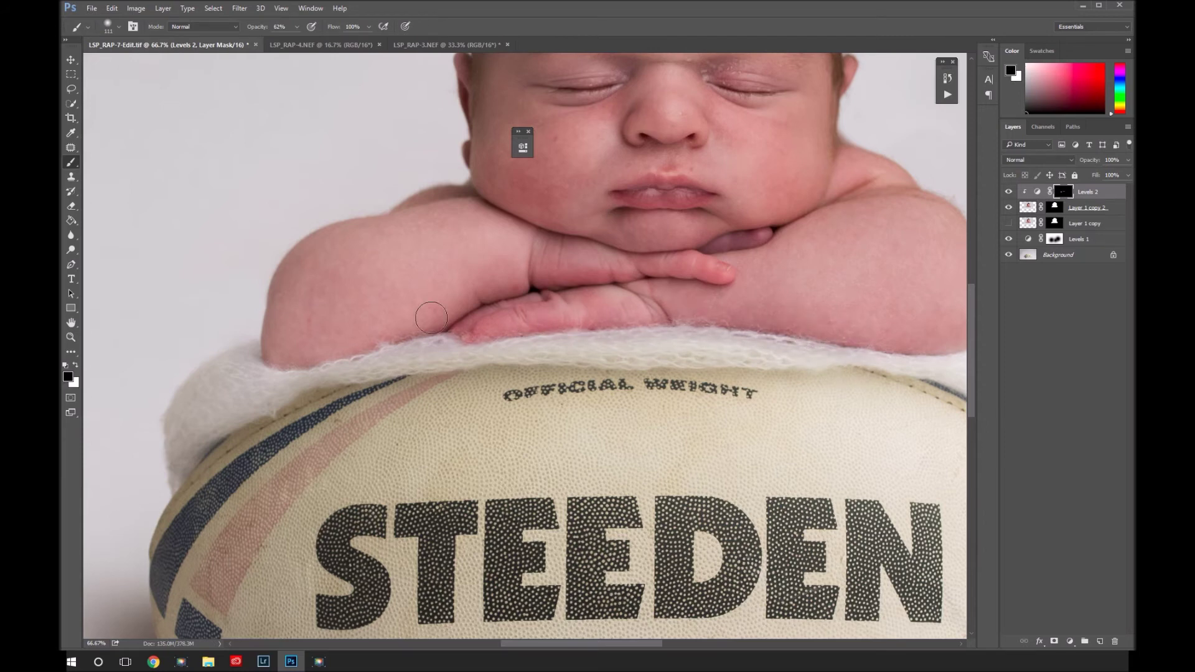
drag(442, 318, 377, 335)
drag(823, 306, 515, 302)
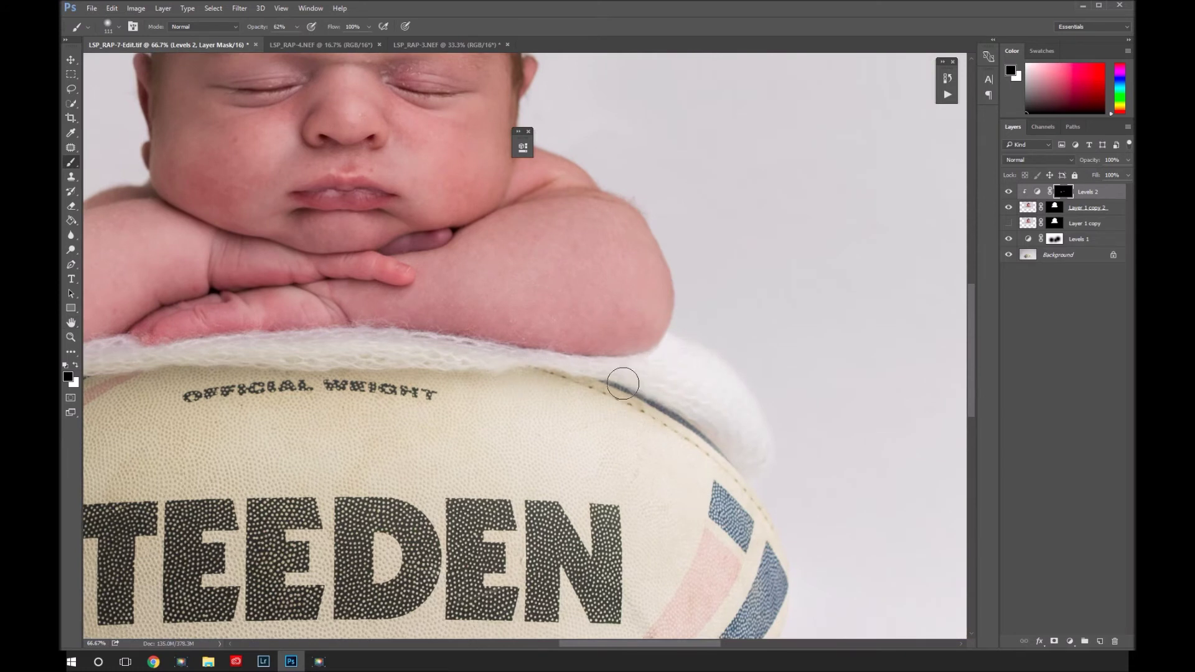
key(space)
drag(303, 340, 609, 287)
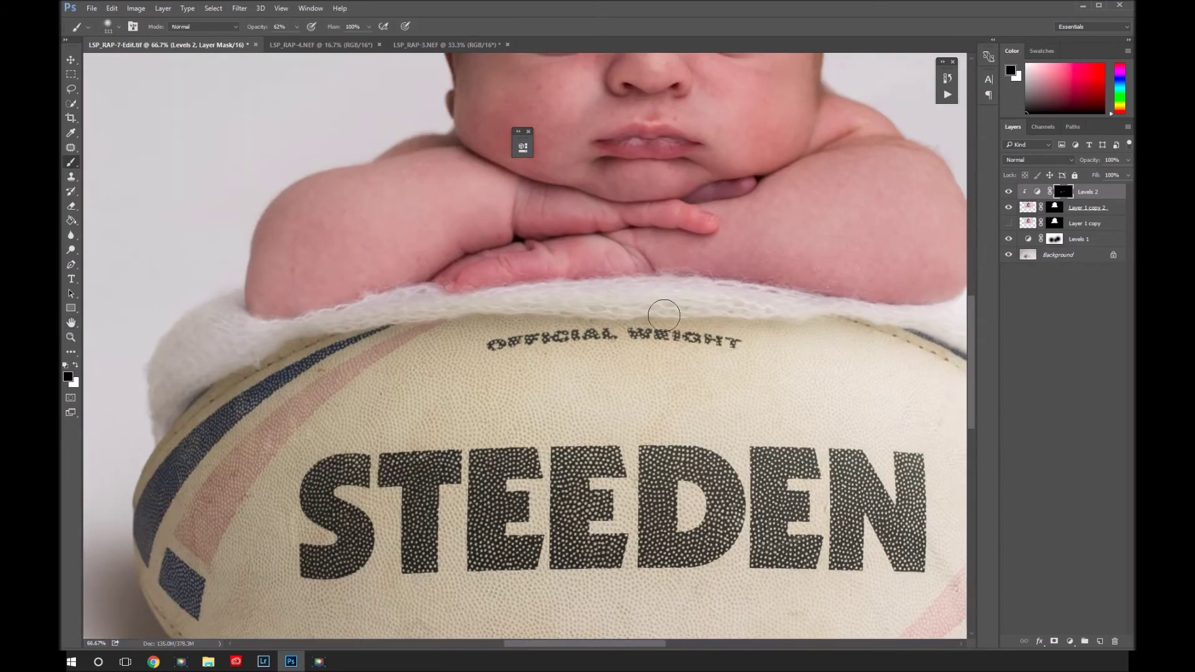
- Add a Levels adjustment layer directly above the Background and brighten it with a white input level of 211 and midtones of 1.15
click(1085, 253)
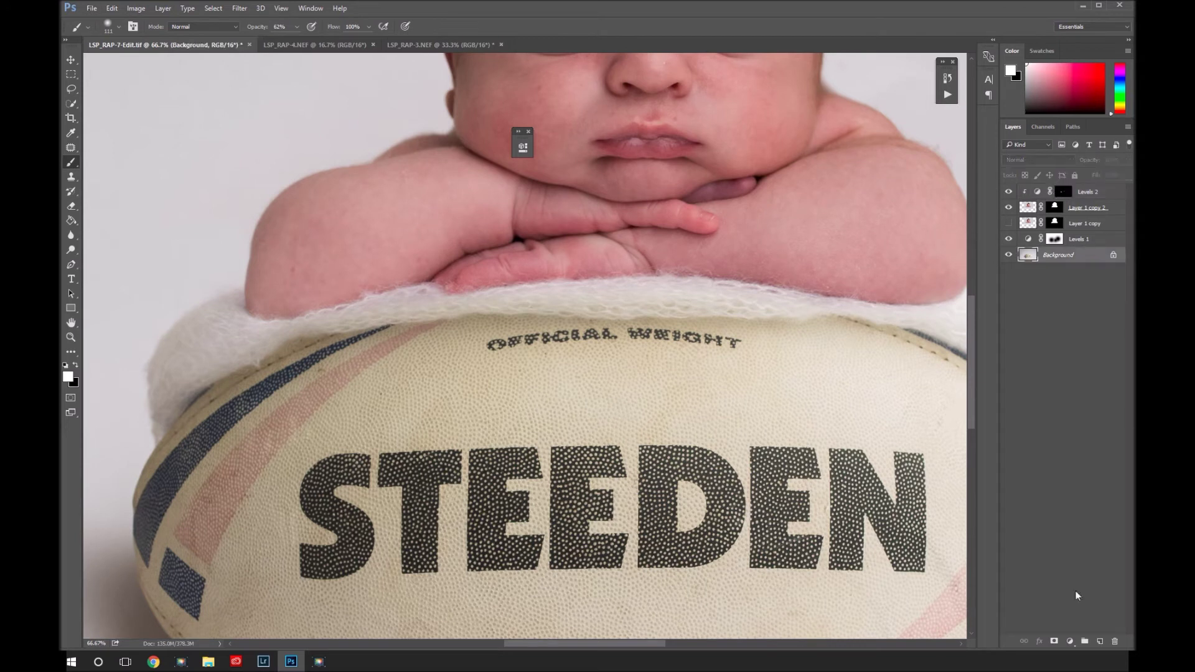
click(1070, 642)
click(1074, 457)
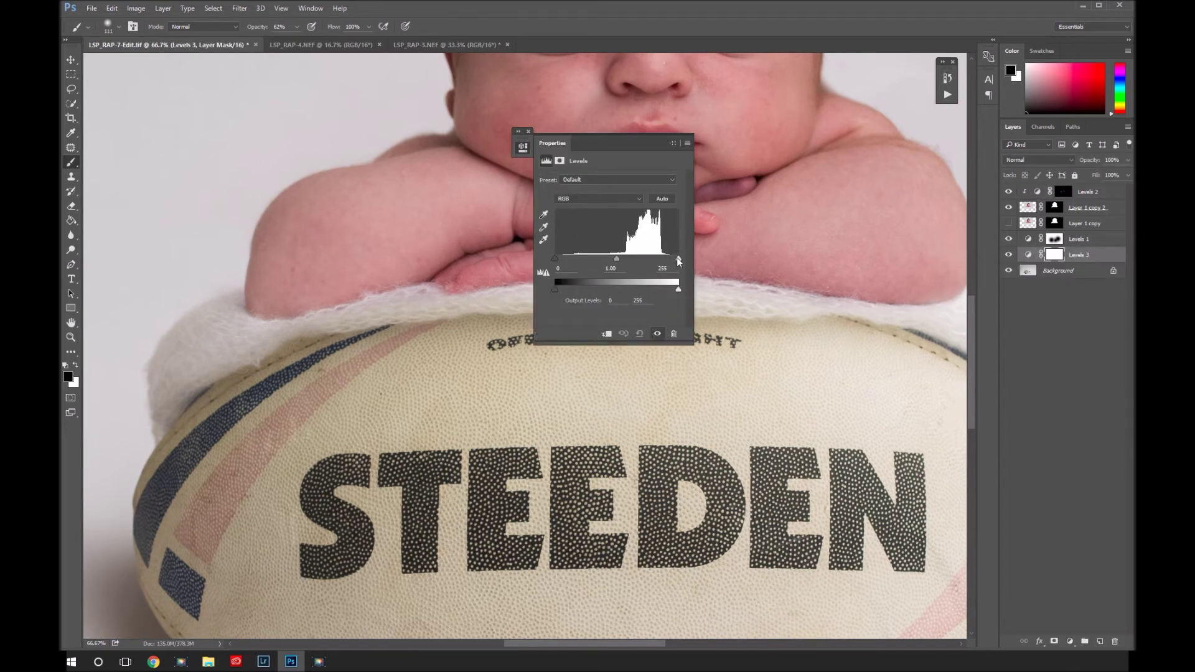
drag(677, 259, 660, 267)
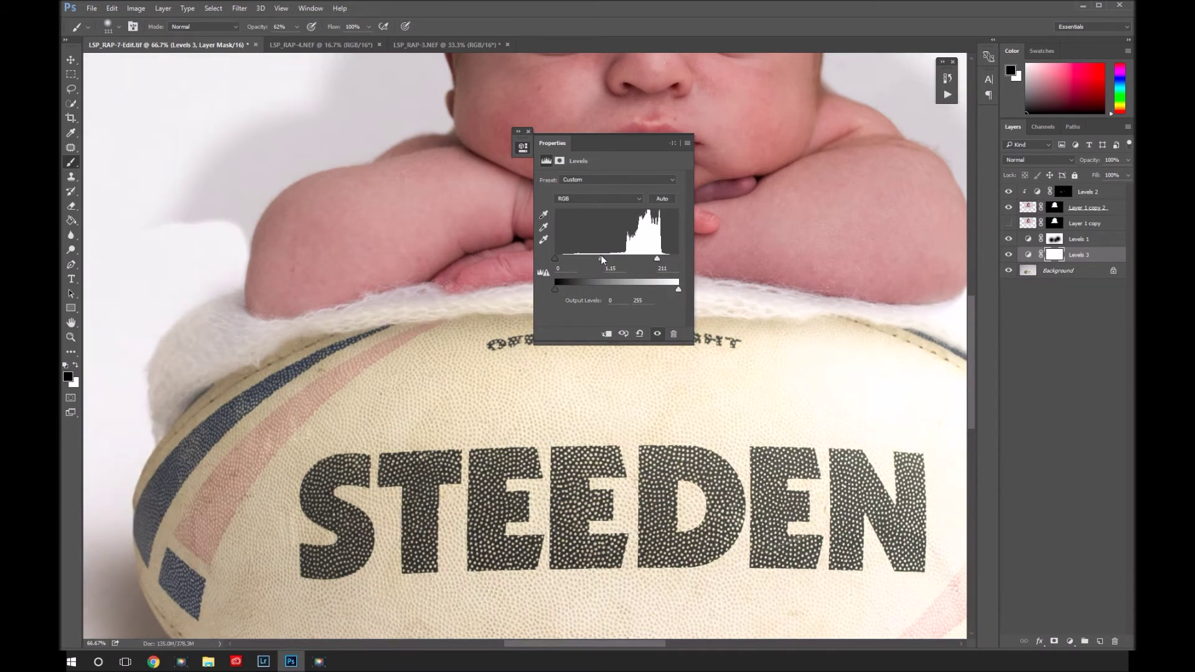
- Invert the Levels 3 mask to black and paint white along the outer edge of the left blanket fold
click(1057, 256)
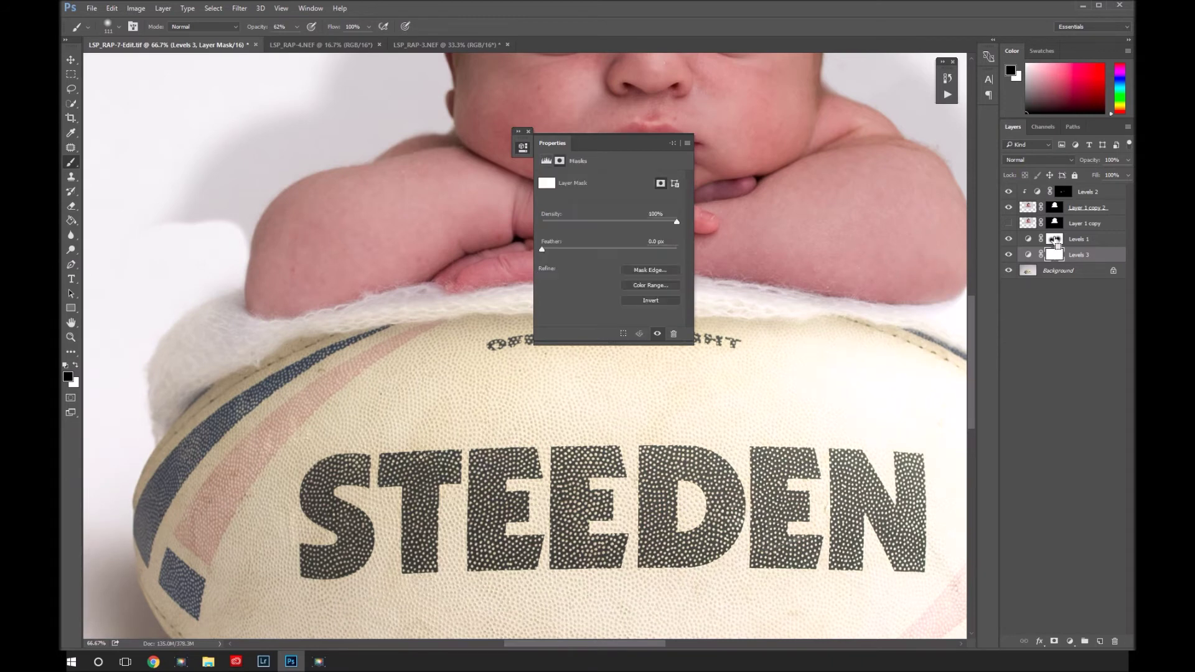
key(ctrl+i)
key(x)
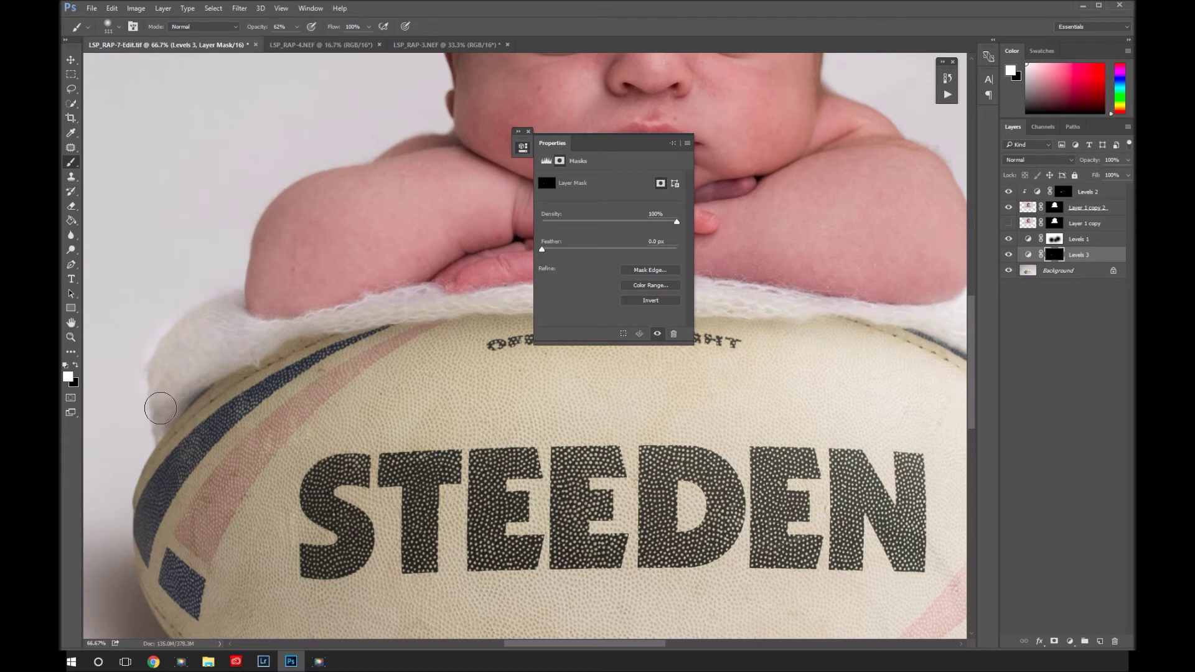
right_click(220, 387)
mouse_move(202, 377)
mouse_down()
mouse_move(229, 364)
mouse_move(171, 365)
mouse_move(186, 364)
mouse_move(167, 424)
mouse_up()
alt+click(224, 447)
key(x)
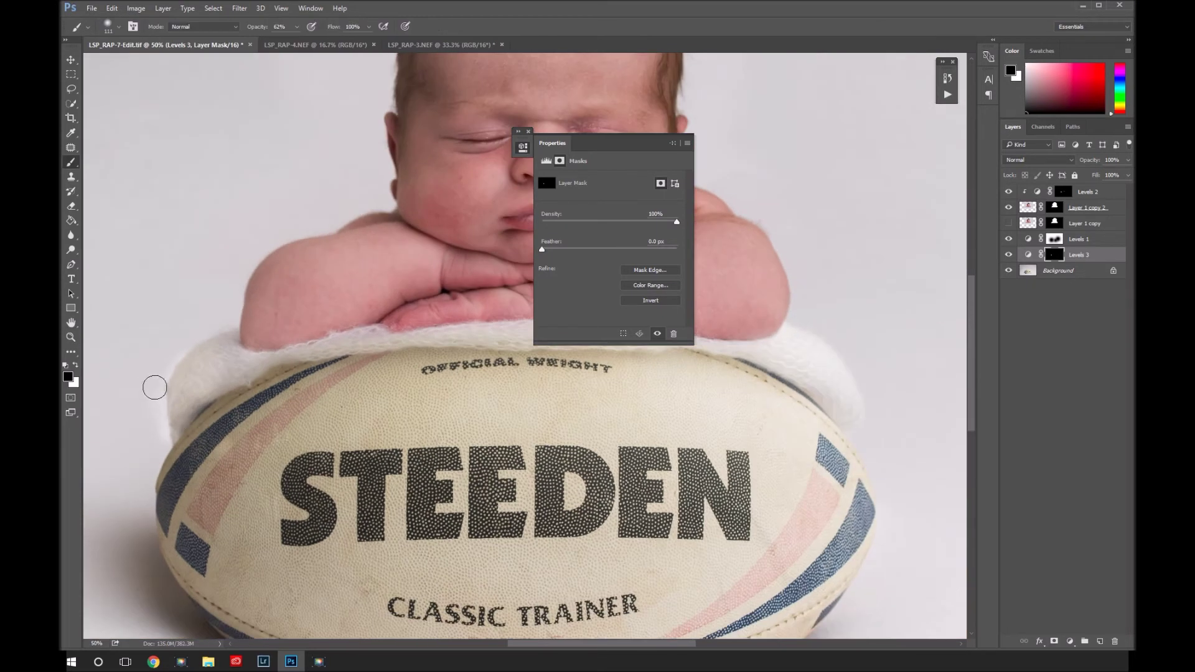
- Paint white with a larger soft brush on the Levels 3 mask across the top of the ball below the blanket
key(x)
right_click(305, 434)
drag(387, 461, 416, 461)
mouse_move(240, 377)
mouse_down()
mouse_move(204, 410)
mouse_move(433, 397)
mouse_move(347, 375)
mouse_move(542, 368)
mouse_up()
mouse_move(674, 362)
mouse_down()
mouse_move(800, 387)
mouse_move(821, 414)
mouse_move(355, 347)
mouse_move(612, 421)
mouse_up()
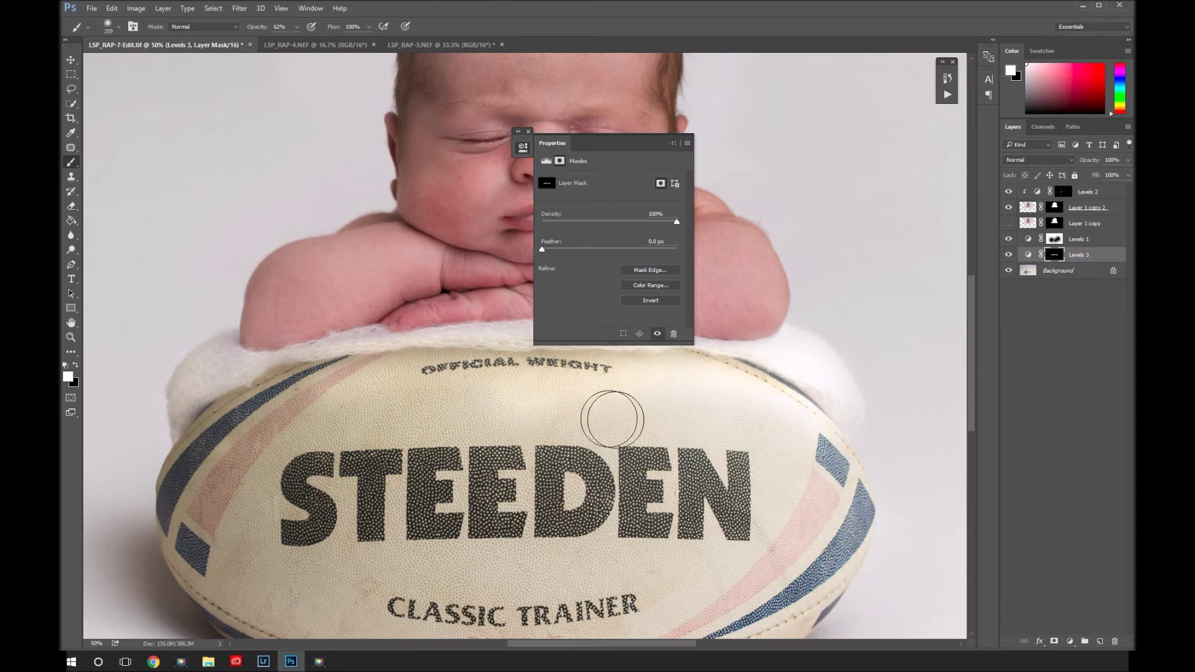
click(1058, 210)
key(z)
click(431, 345)
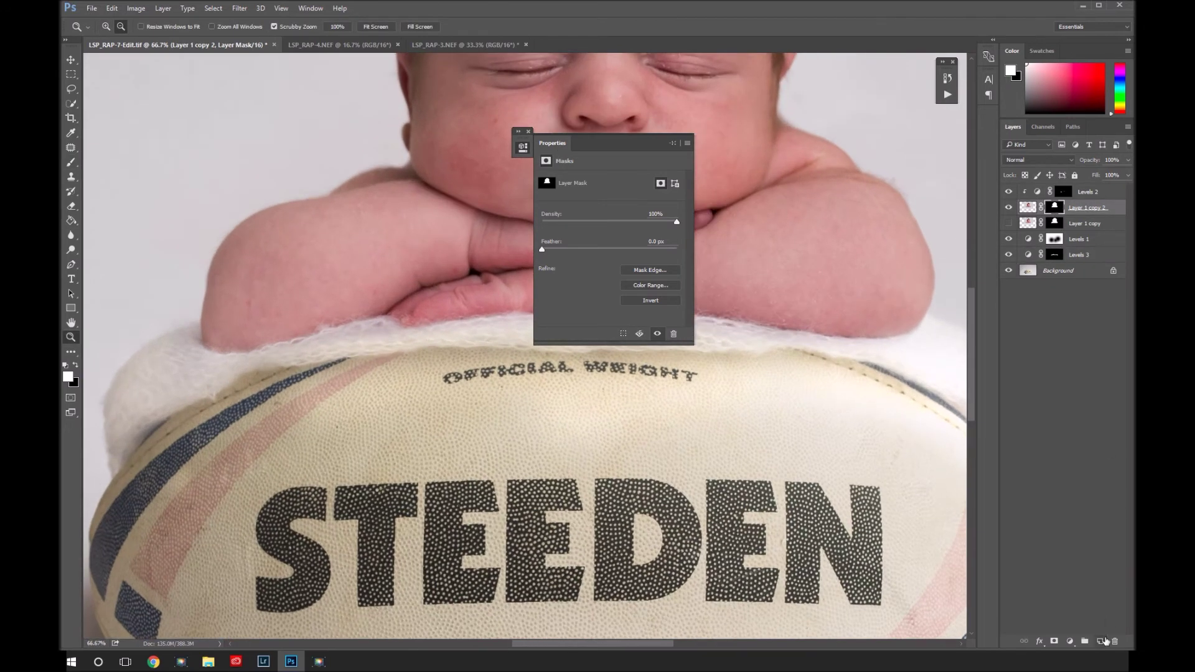
click(1070, 642)
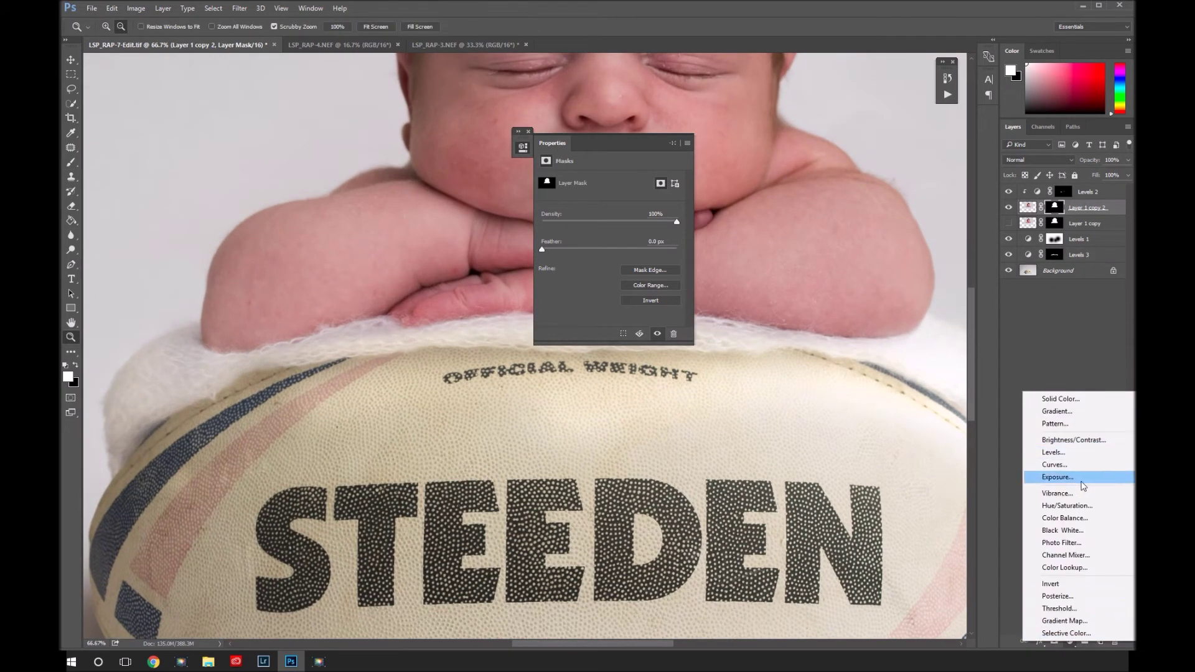
click(1071, 524)
click(1010, 208)
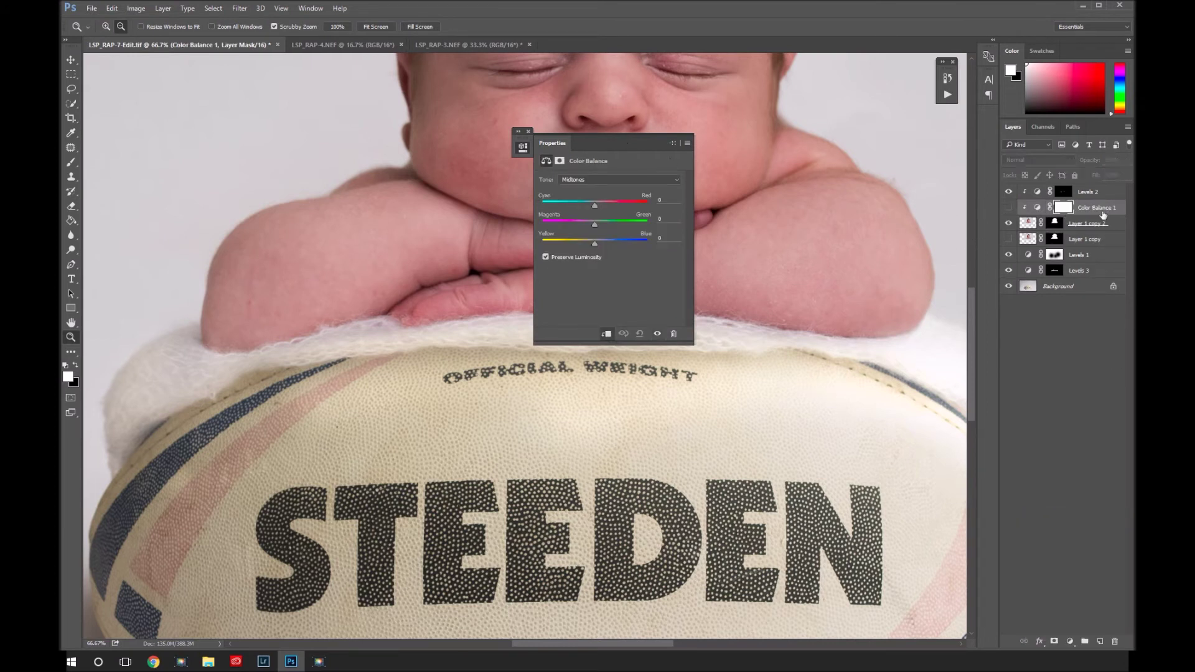
key(Delete)
- Target the Layer 1 copy 2 mask and move the Properties panel clear of the left arm and blanket
key(b)
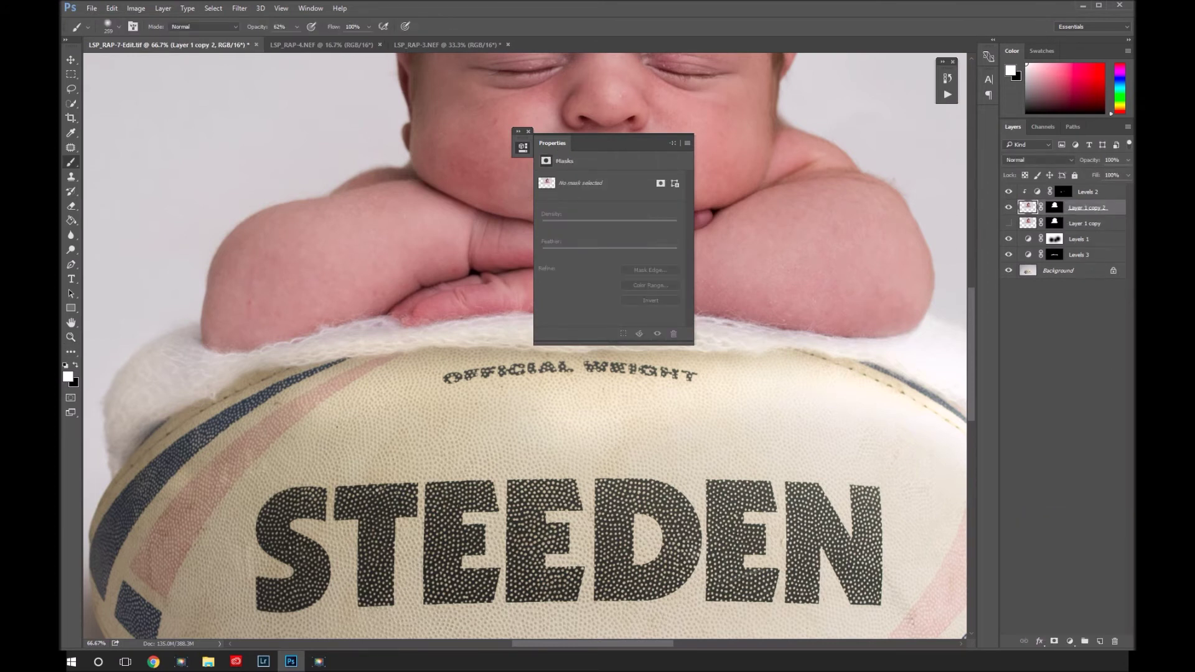
click(1055, 208)
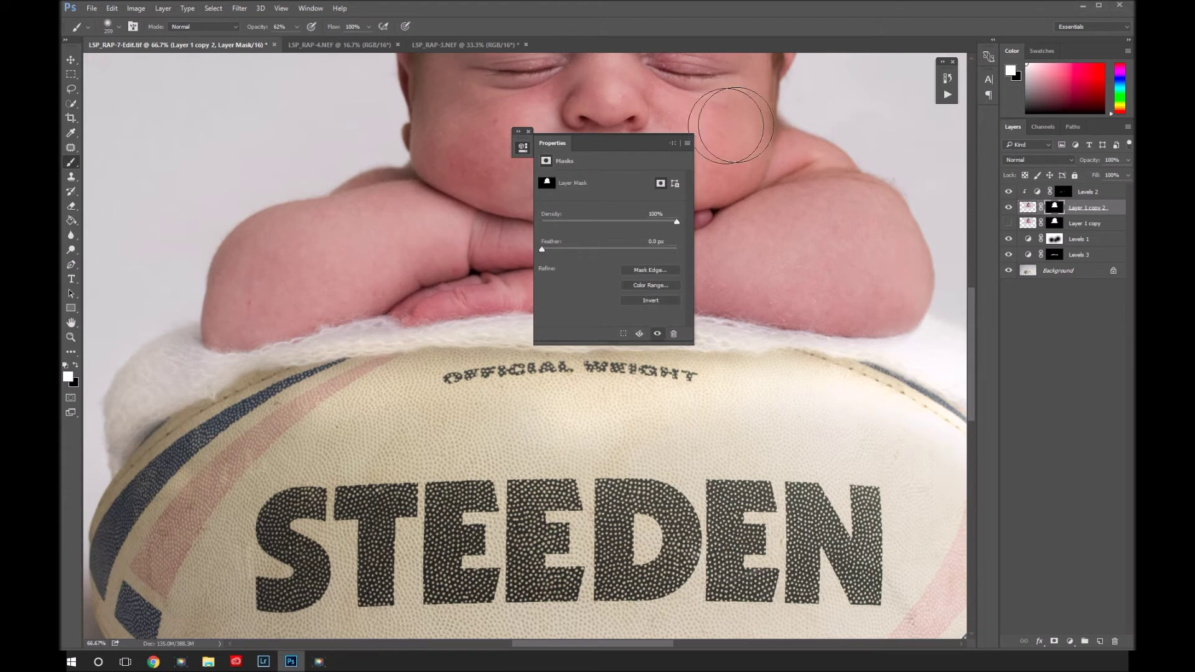
drag(672, 144, 972, 228)
key(z)
click(185, 352)
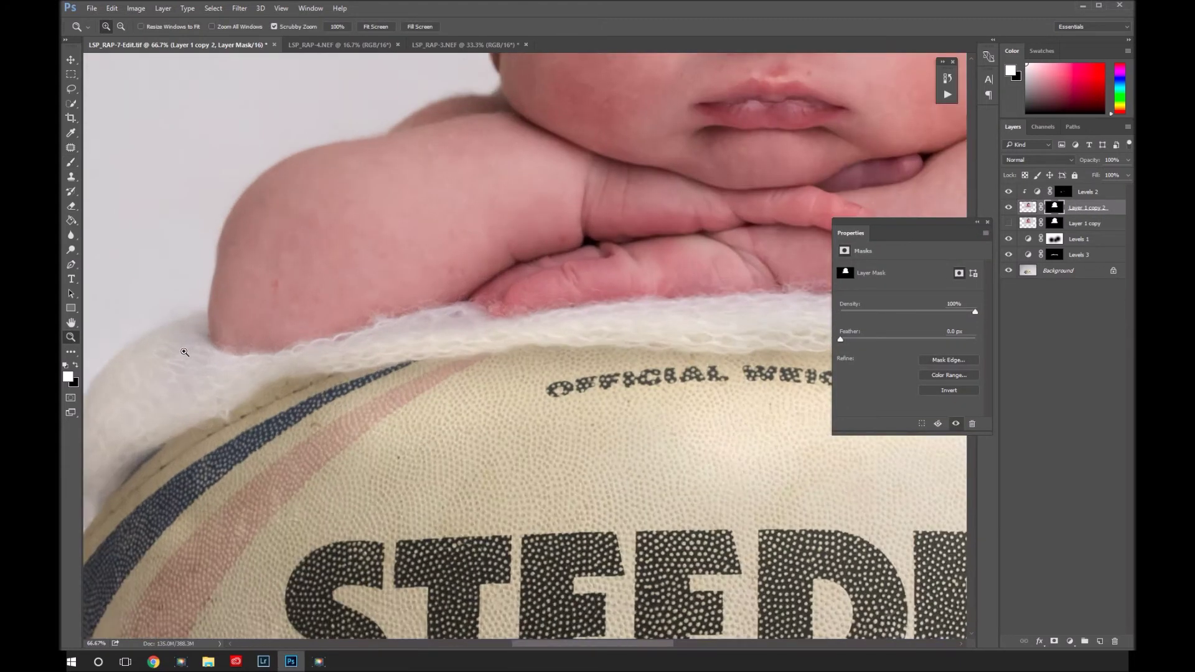
click(185, 352)
click(185, 352)
- Paint black with a 45 px brush at 28% hardness on the Layer 1 copy 2 mask over the blanket fold beside the left arm
key(b)
right_click(327, 339)
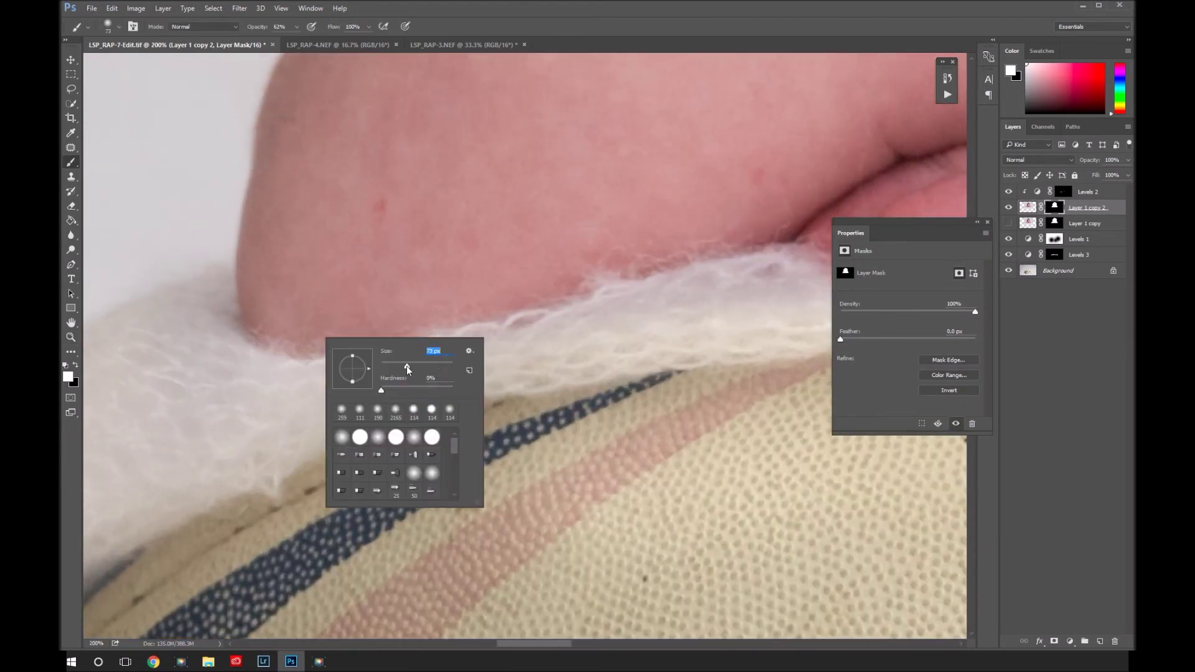
click(76, 365)
right_click(264, 342)
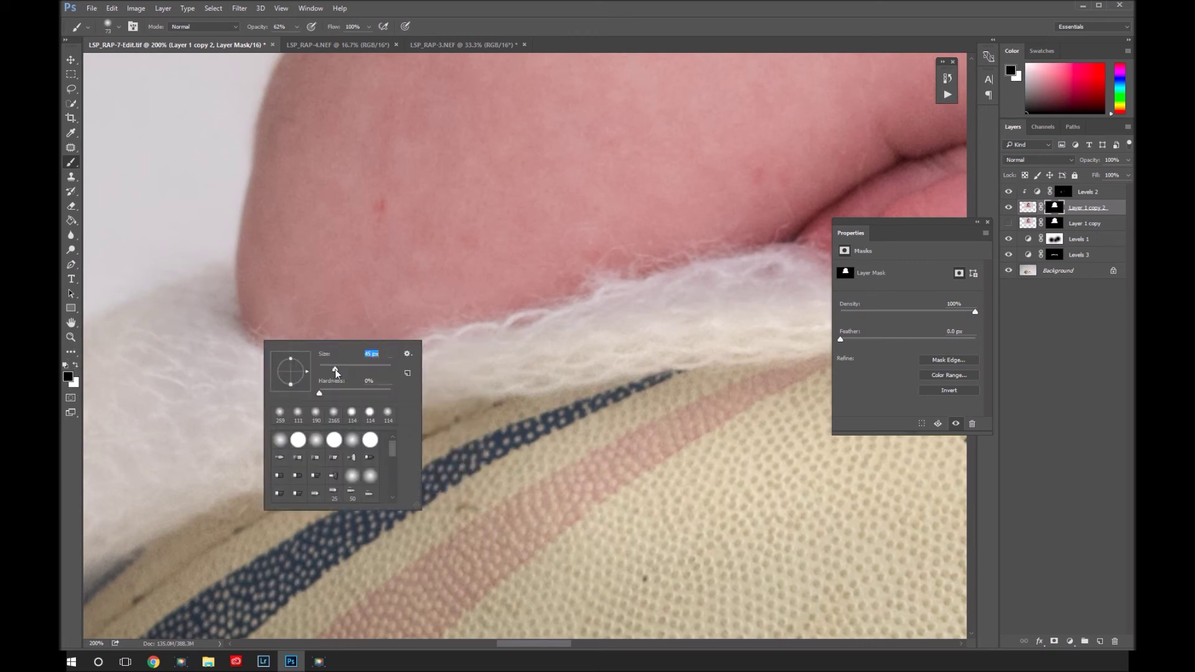
click(1056, 210)
drag(578, 121, 576, 221)
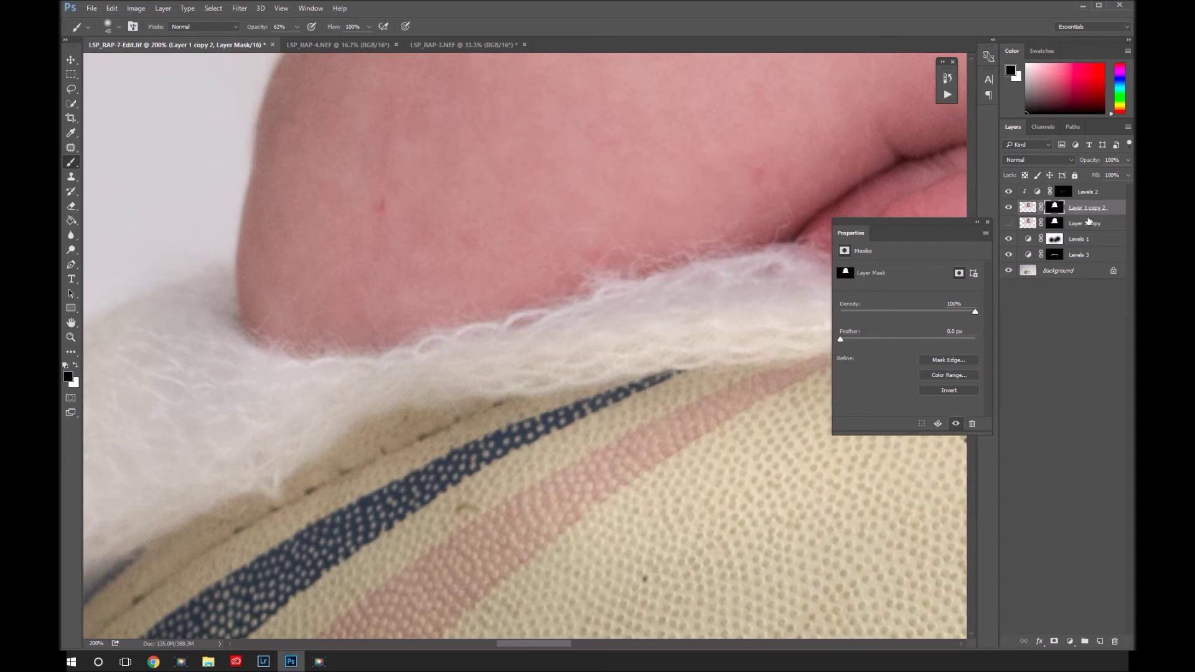
right_click(289, 325)
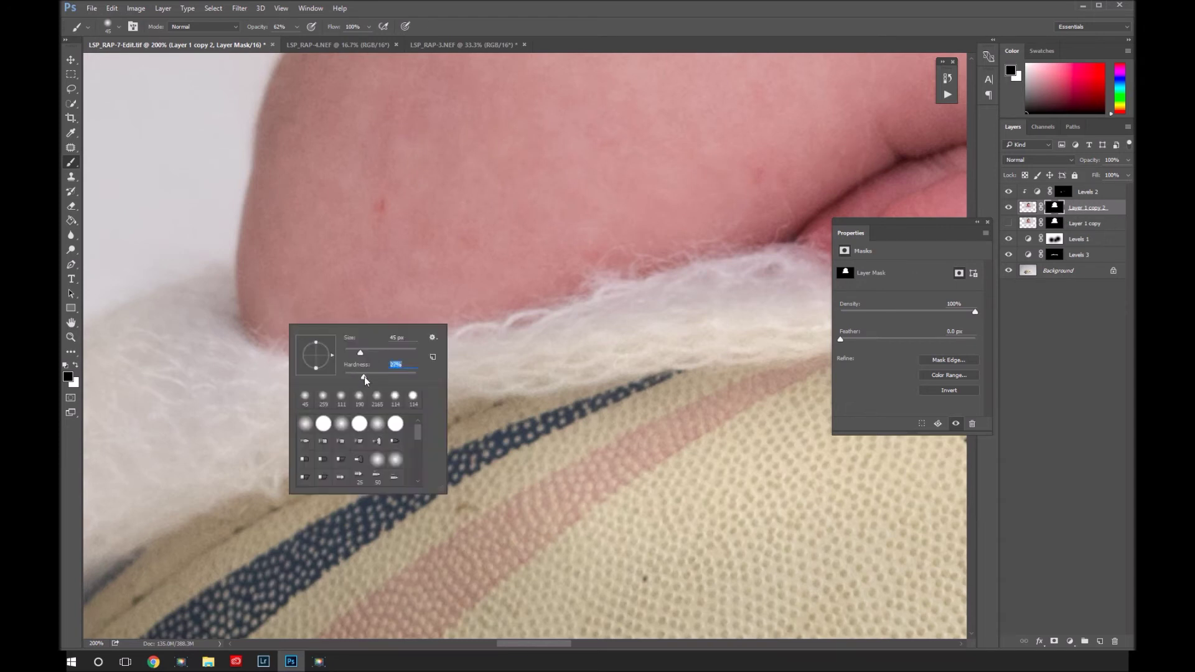
mouse_move(216, 297)
mouse_down()
mouse_move(145, 337)
mouse_move(205, 287)
mouse_move(193, 337)
mouse_up()
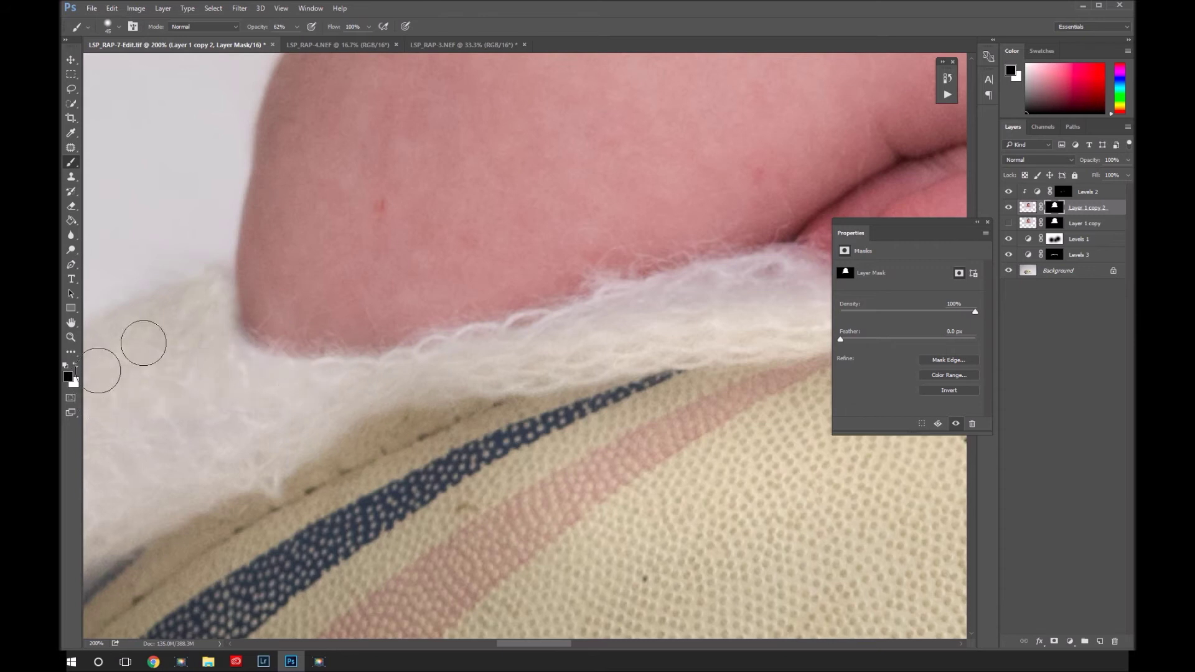
mouse_move(221, 427)
mouse_down()
mouse_move(320, 406)
mouse_move(273, 373)
mouse_move(391, 386)
mouse_move(485, 369)
mouse_up()
- Refine the Layer 1 copy 2 mask along the blanket's lower edge with a white 130 px brush and a black 92 px brush at 6% hardness
key(x)
right_click(337, 306)
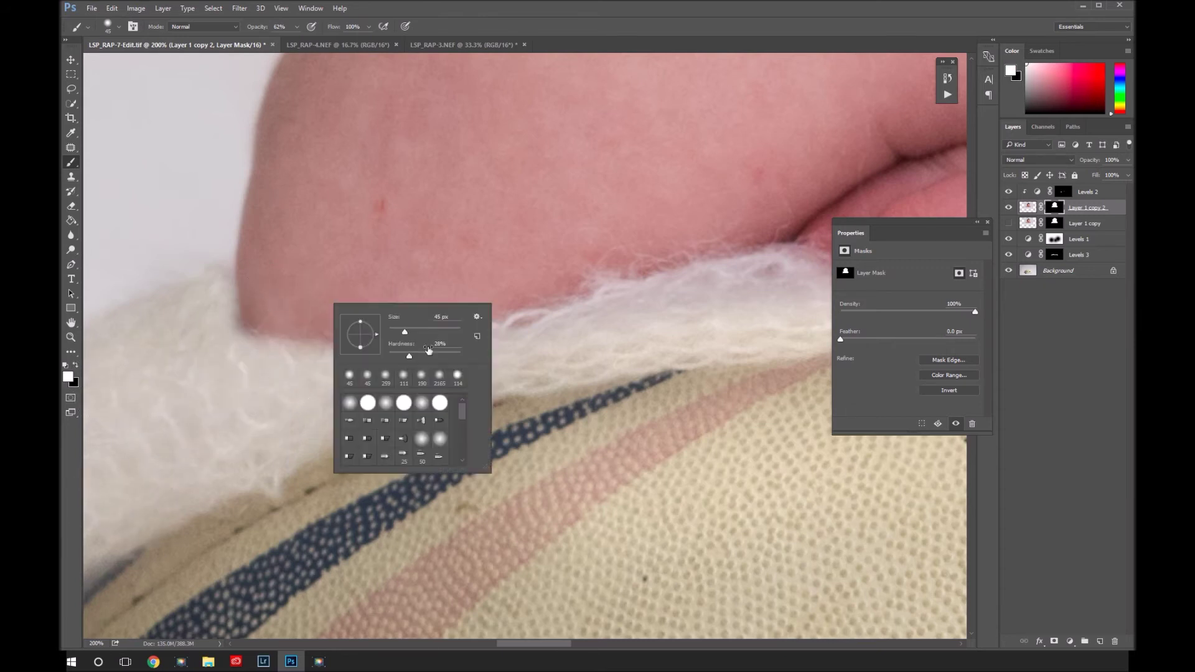
key(Return)
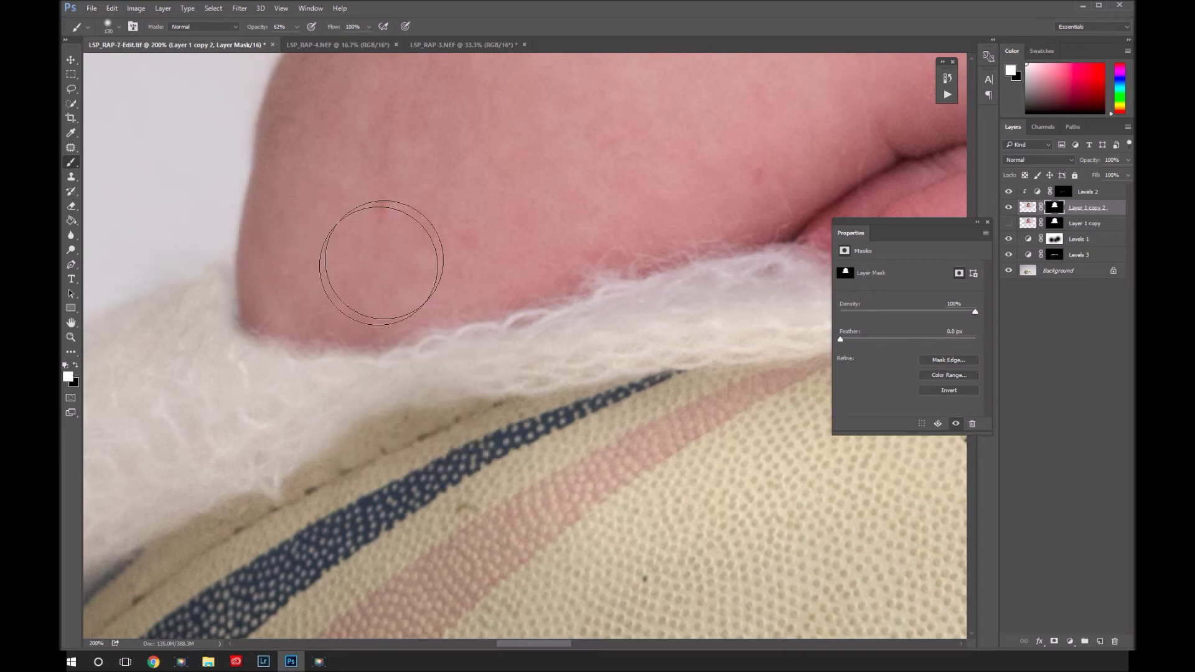
key(space)
drag(489, 281, 344, 261)
key(x)
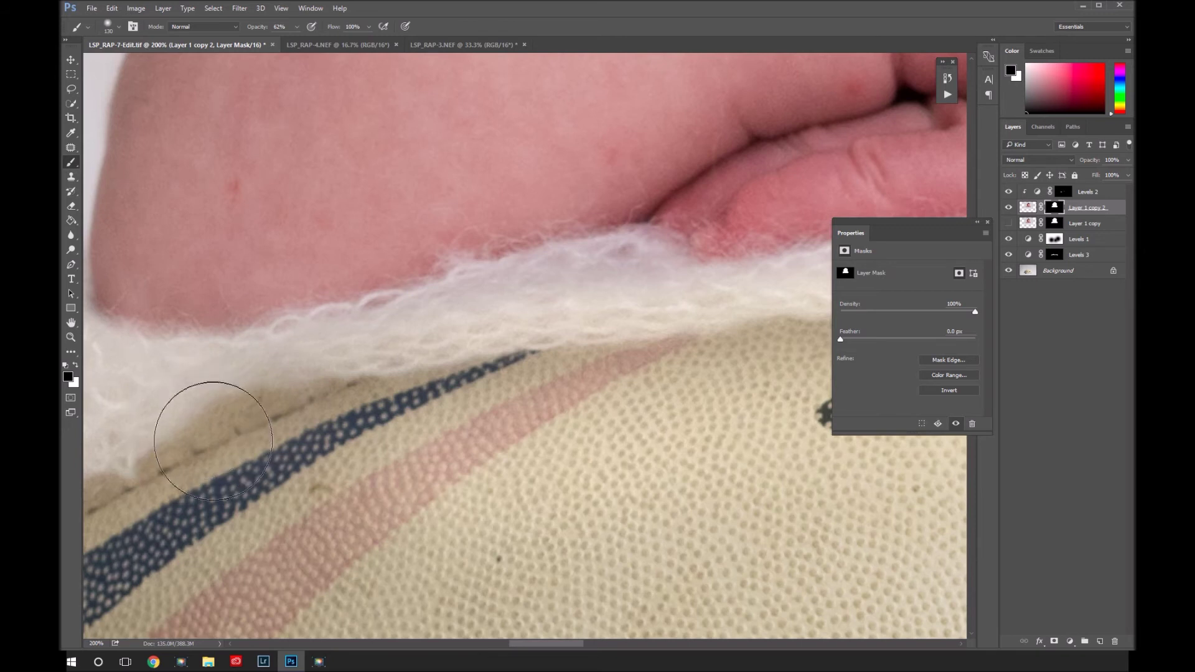
right_click(349, 433)
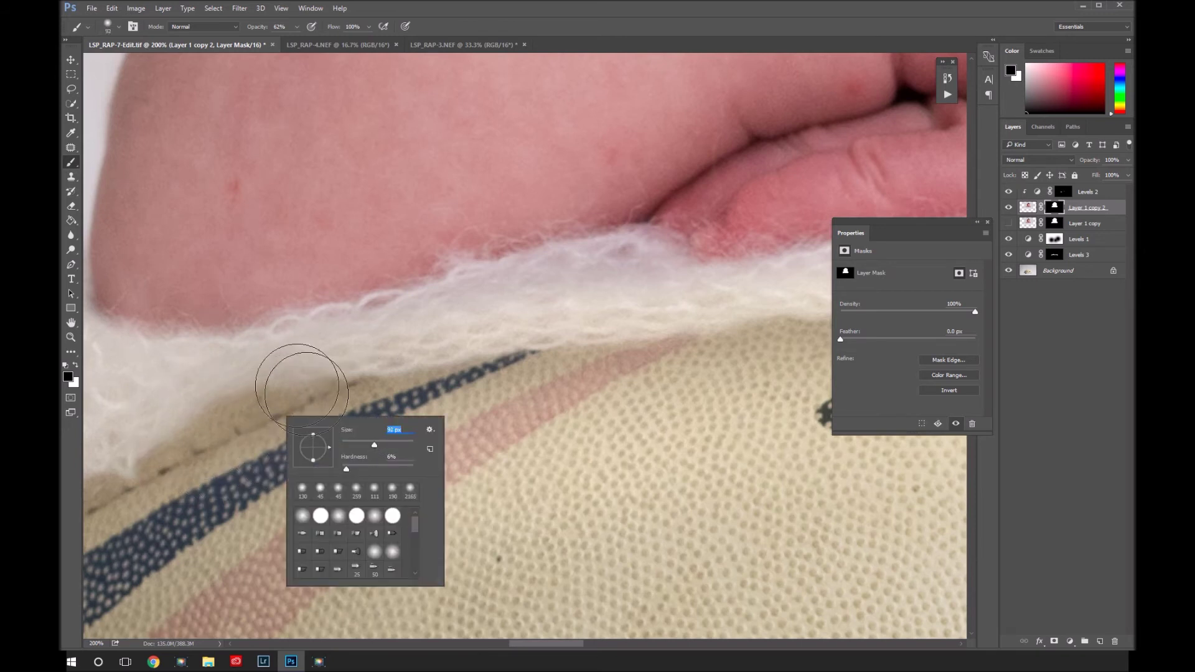
key(Return)
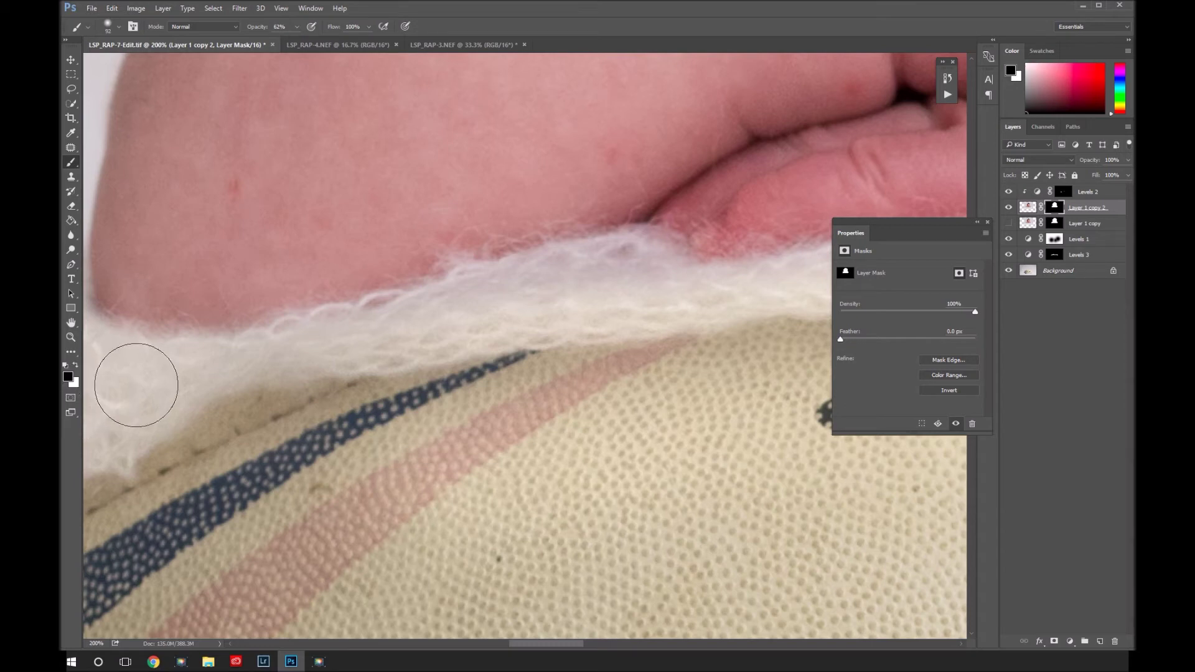
- Refine the Layer 1 copy 2 mask along the blanket under the left arm and fingers using black and a 73 px white brush at 6% hardness
key(x)
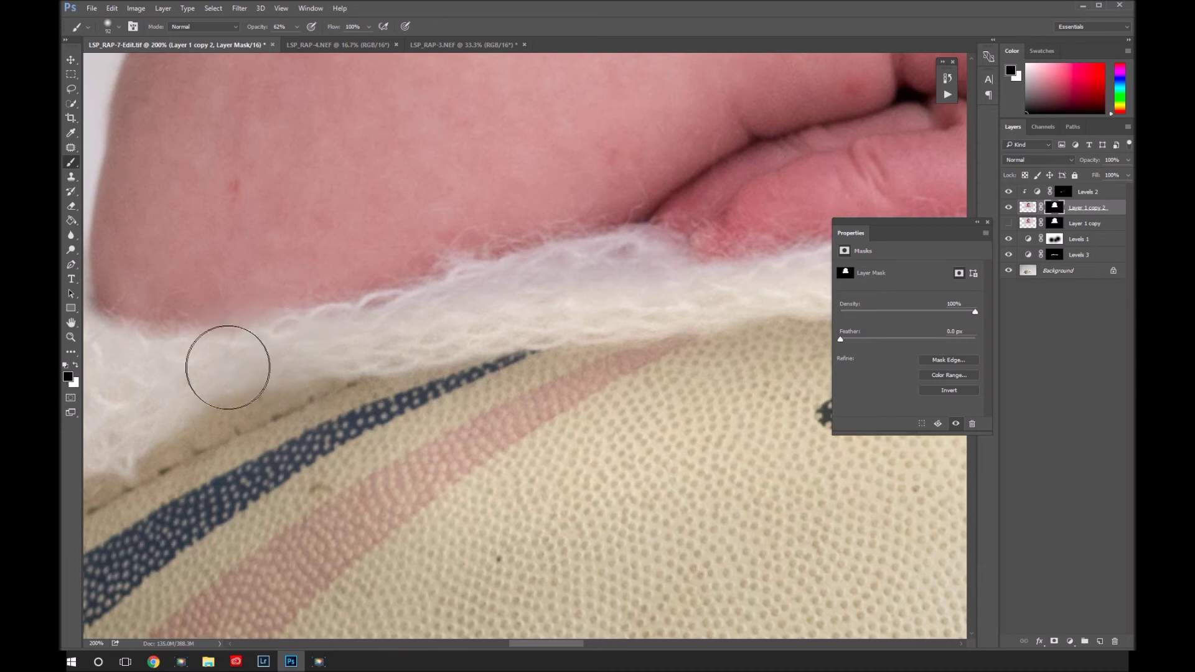
mouse_move(418, 336)
mouse_down()
mouse_move(506, 323)
mouse_move(484, 311)
mouse_move(603, 274)
mouse_up()
drag(675, 297, 276, 322)
key(x)
right_click(411, 307)
drag(506, 338, 500, 338)
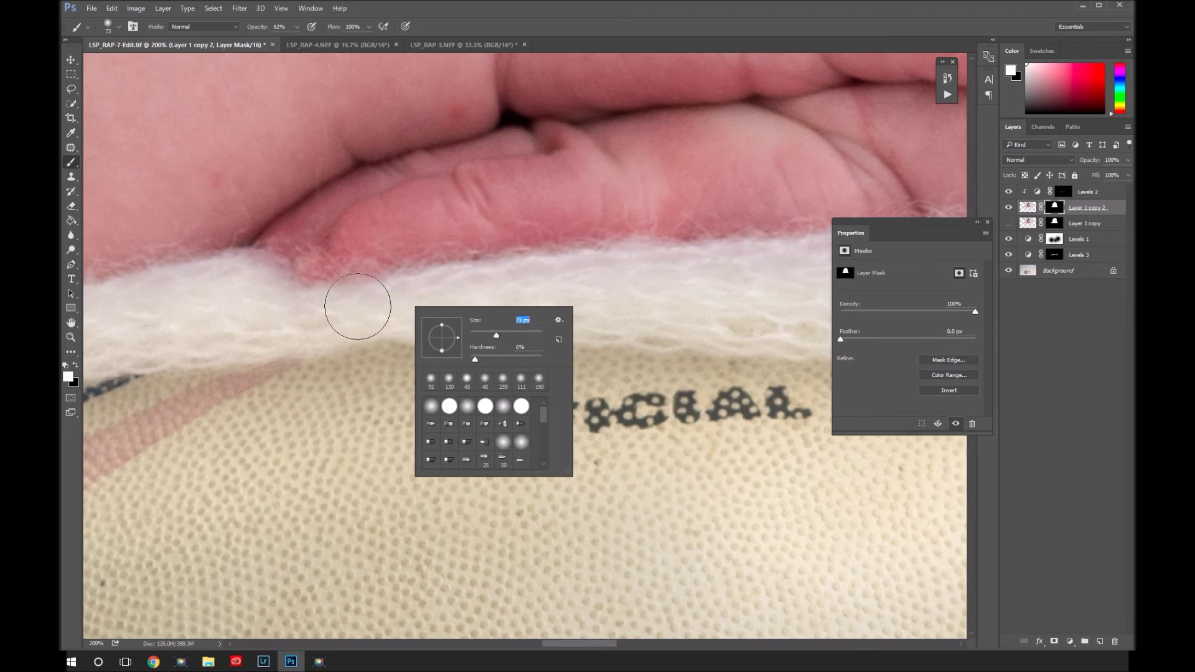
click(360, 309)
drag(526, 300, 411, 314)
key(x)
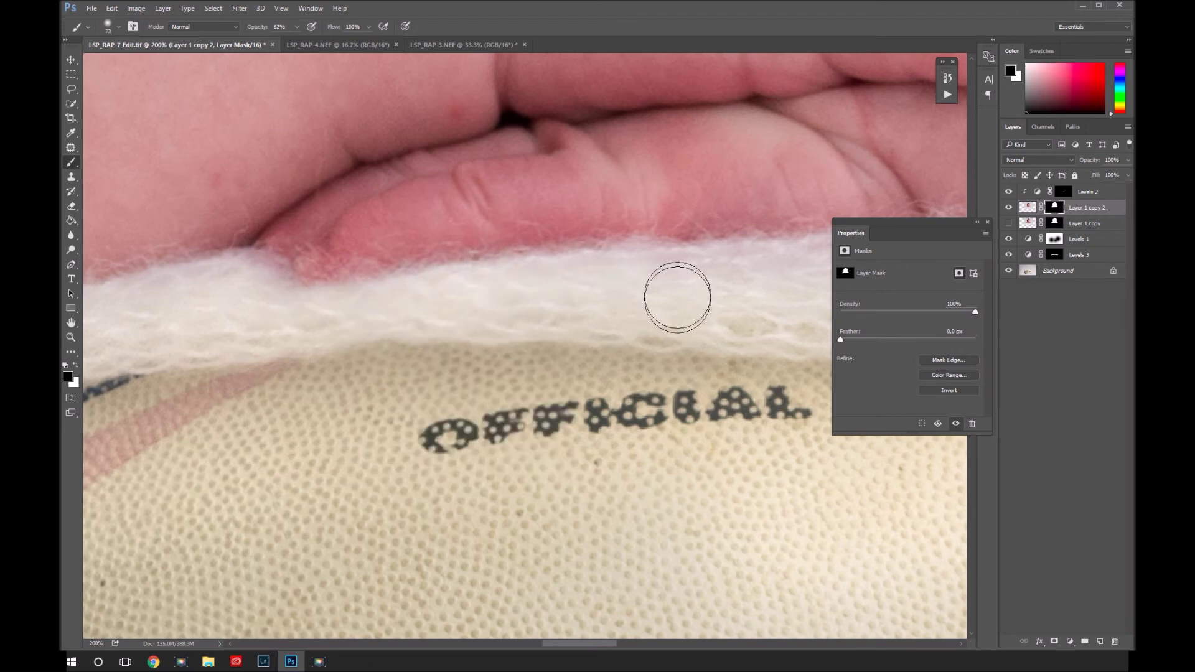
- Paint black with the 73 px soft brush on the Layer 1 copy 2 mask along the blanket's upper edge beneath the right forearm
key(h)
drag(668, 284, 338, 331)
key(b)
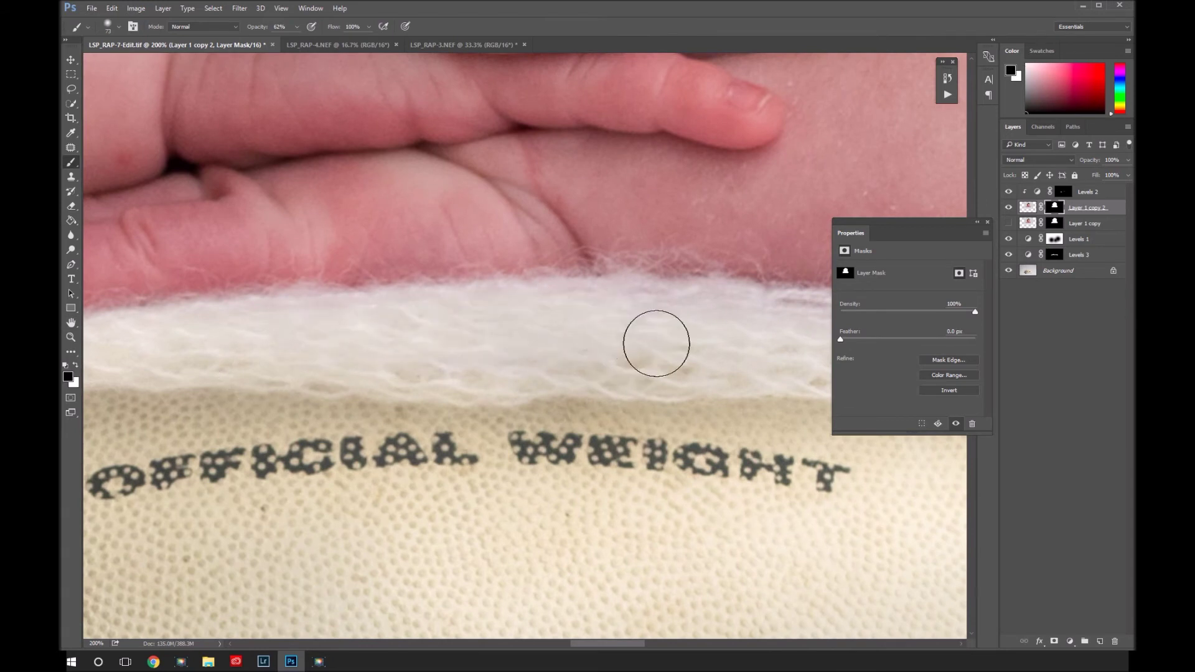
key(h)
drag(672, 321, 360, 364)
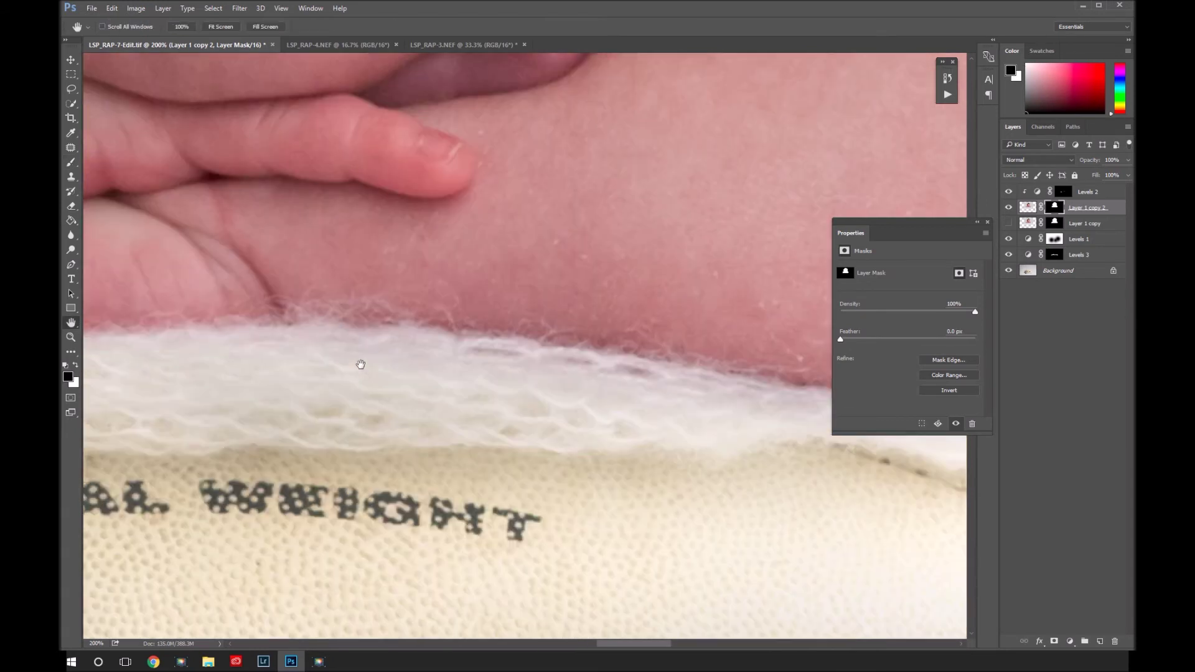
key(b)
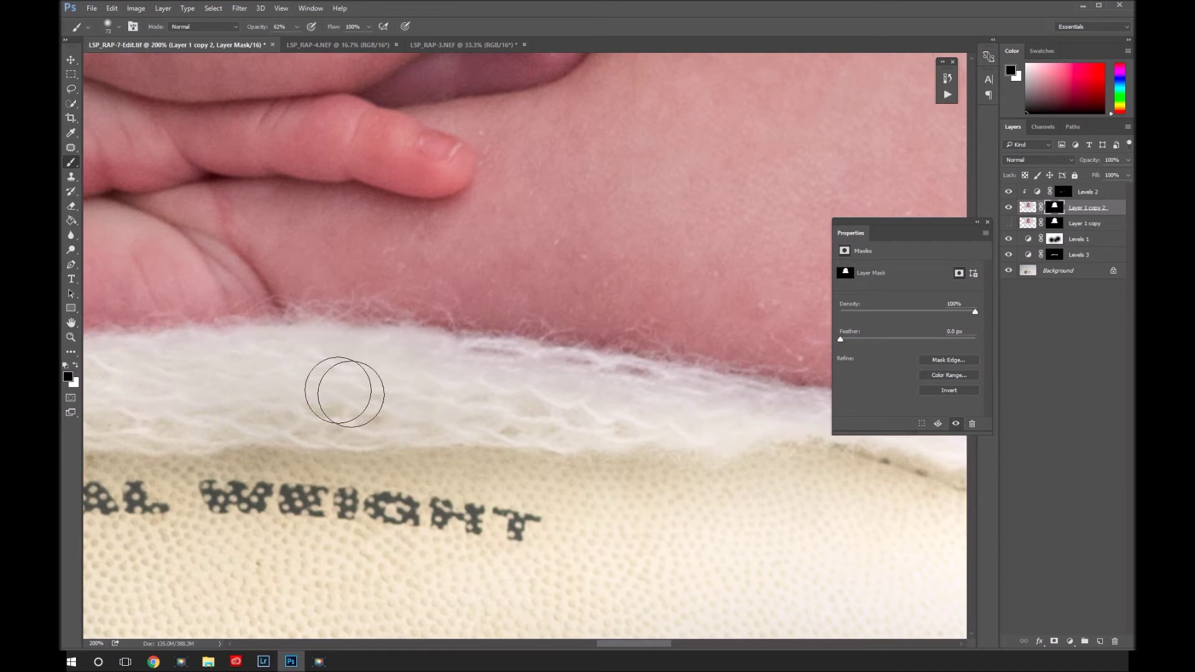
key(x)
key(x)
mouse_move(315, 361)
mouse_down()
mouse_move(511, 387)
mouse_move(453, 384)
mouse_move(543, 410)
mouse_up()
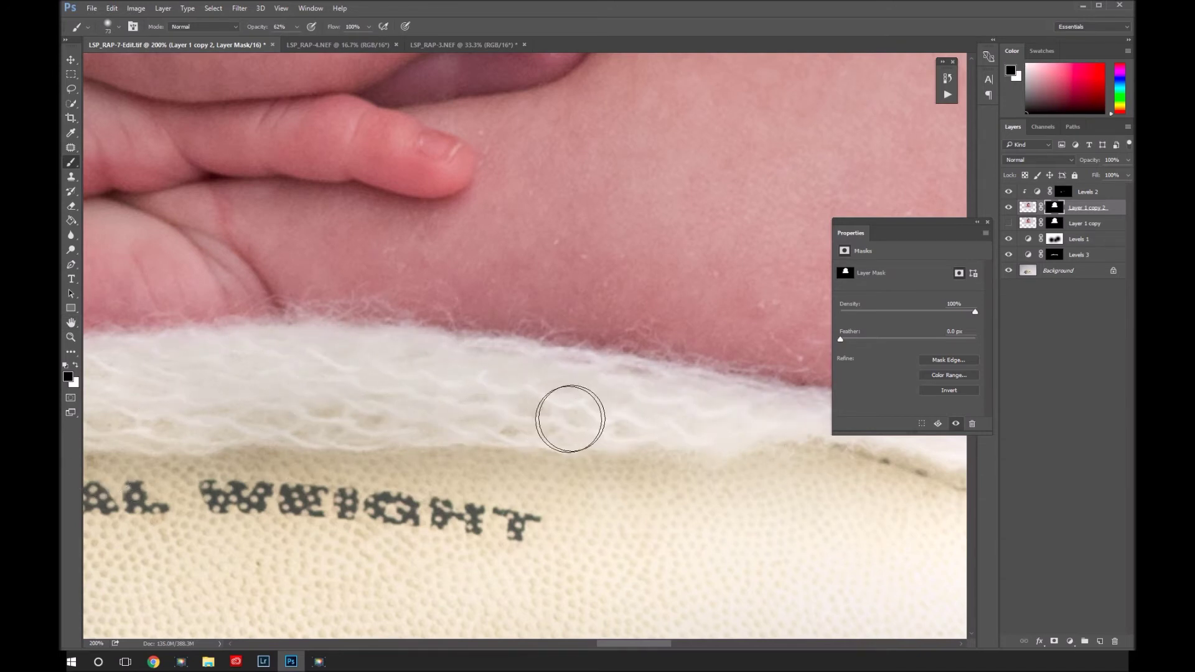
key(h)
drag(638, 399, 352, 396)
key(b)
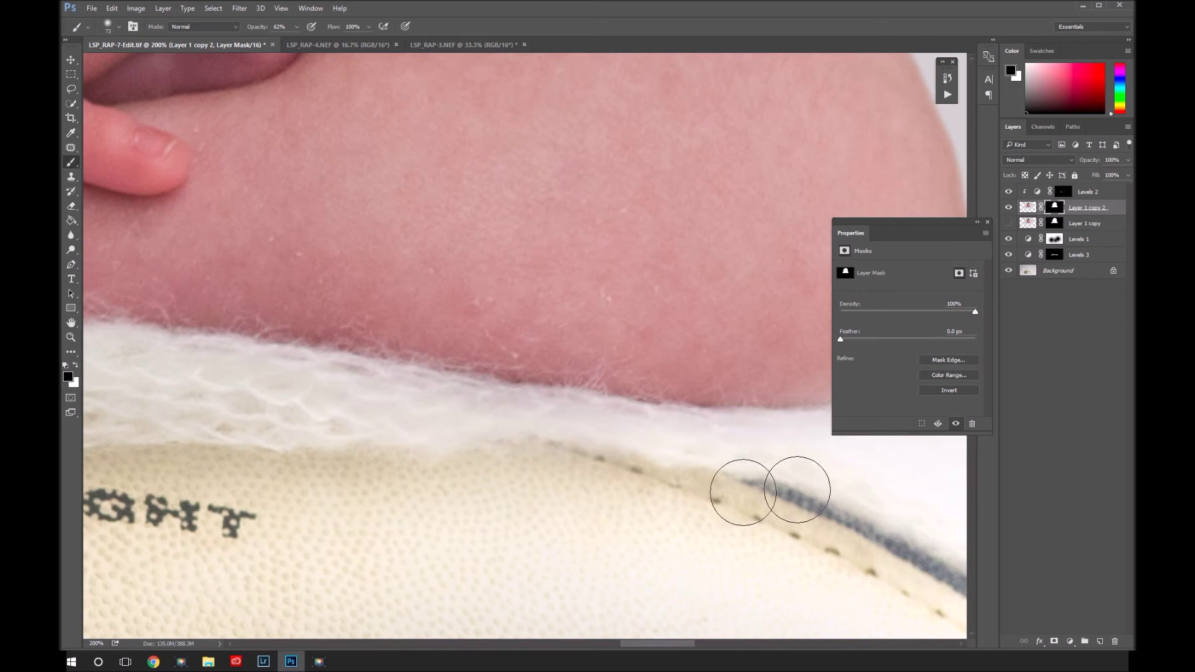
- Paint white with a larger soft brush at 36% opacity on the Layer 1 copy 2 mask along the underside of the right elbow
key(space)
drag(723, 420, 380, 365)
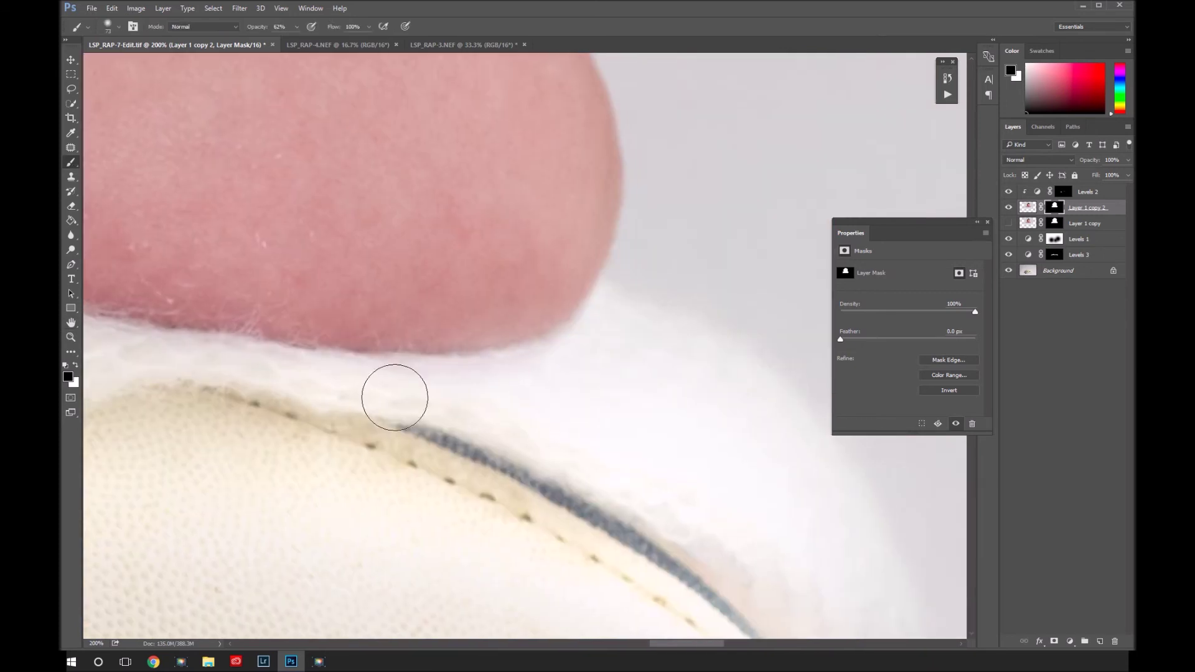
right_click(593, 424)
key(Return)
key(x)
right_click(453, 371)
click(554, 400)
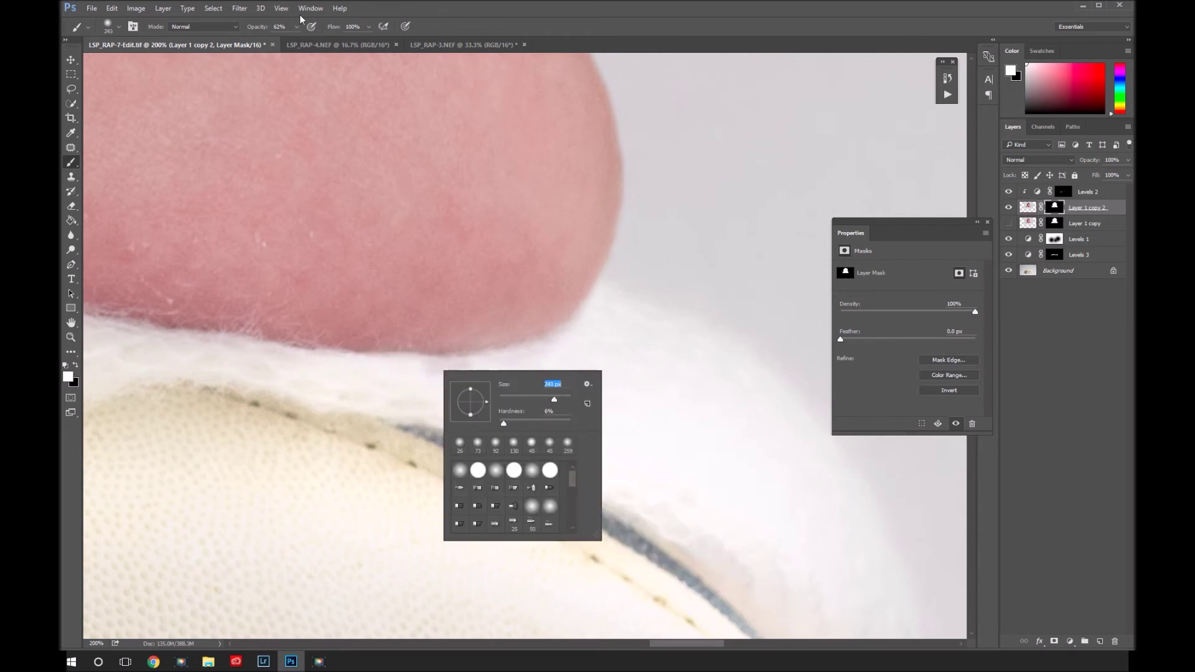
click(298, 27)
click(285, 42)
right_click(522, 207)
click(610, 236)
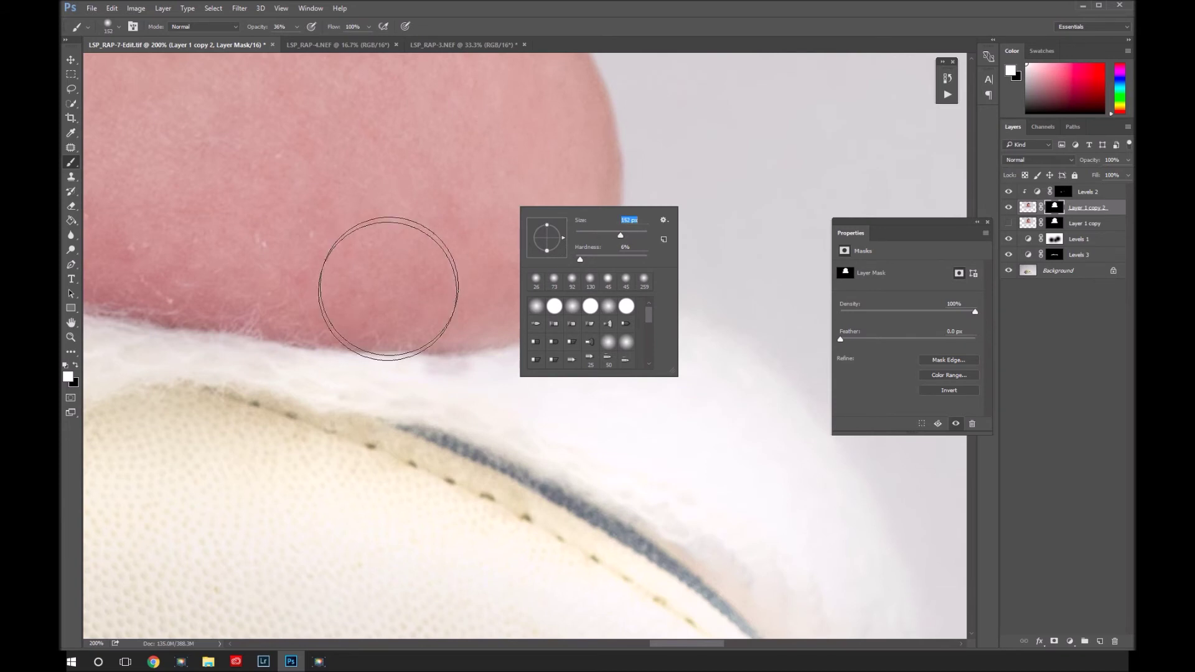
key(Return)
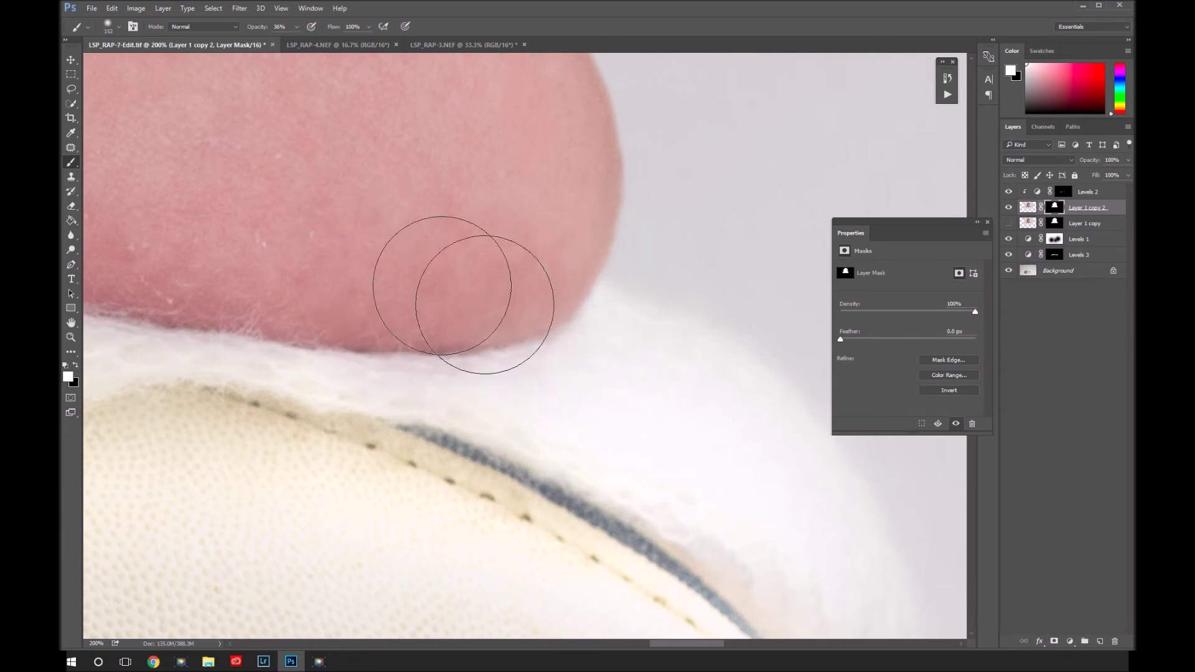
mouse_move(392, 266)
mouse_down()
mouse_move(676, 297)
mouse_move(183, 187)
mouse_up()
key(x)
key(x)
mouse_move(679, 251)
mouse_down()
mouse_move(130, 131)
mouse_move(424, 188)
mouse_move(511, 228)
mouse_move(461, 213)
mouse_move(541, 269)
mouse_move(588, 254)
mouse_move(764, 268)
mouse_up()
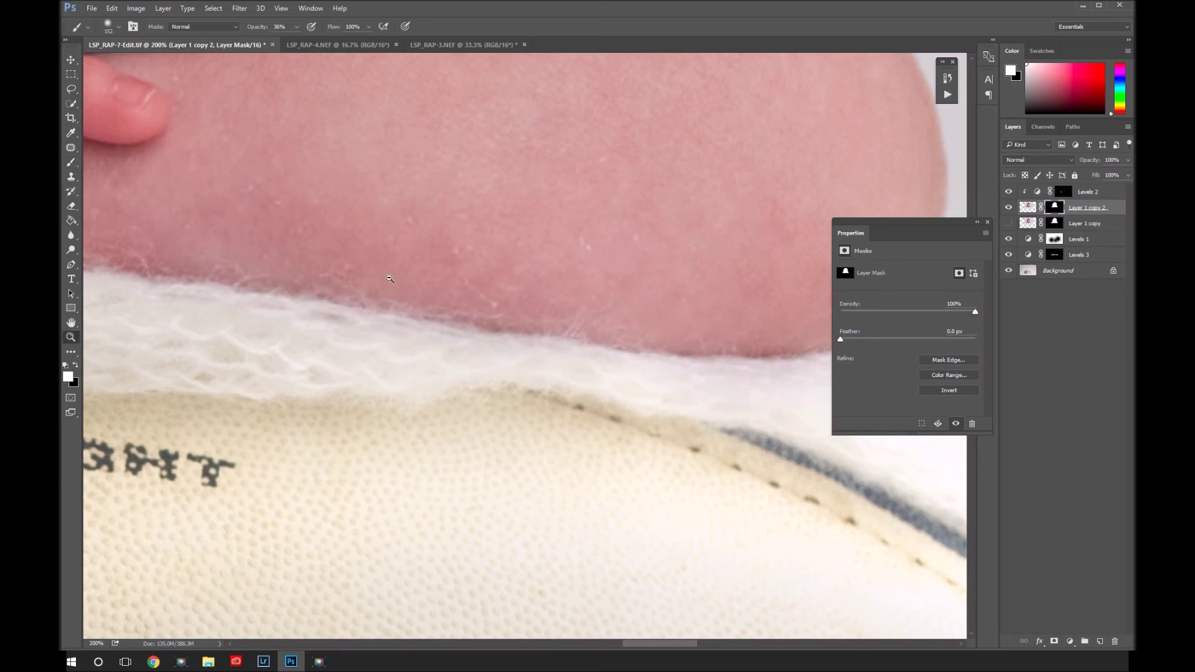
- Examine the blanket edge between the arms and the ball, progressing from close-up to the whole composite
alt+click(390, 282)
alt+click(390, 284)
drag(284, 291, 531, 288)
key(b)
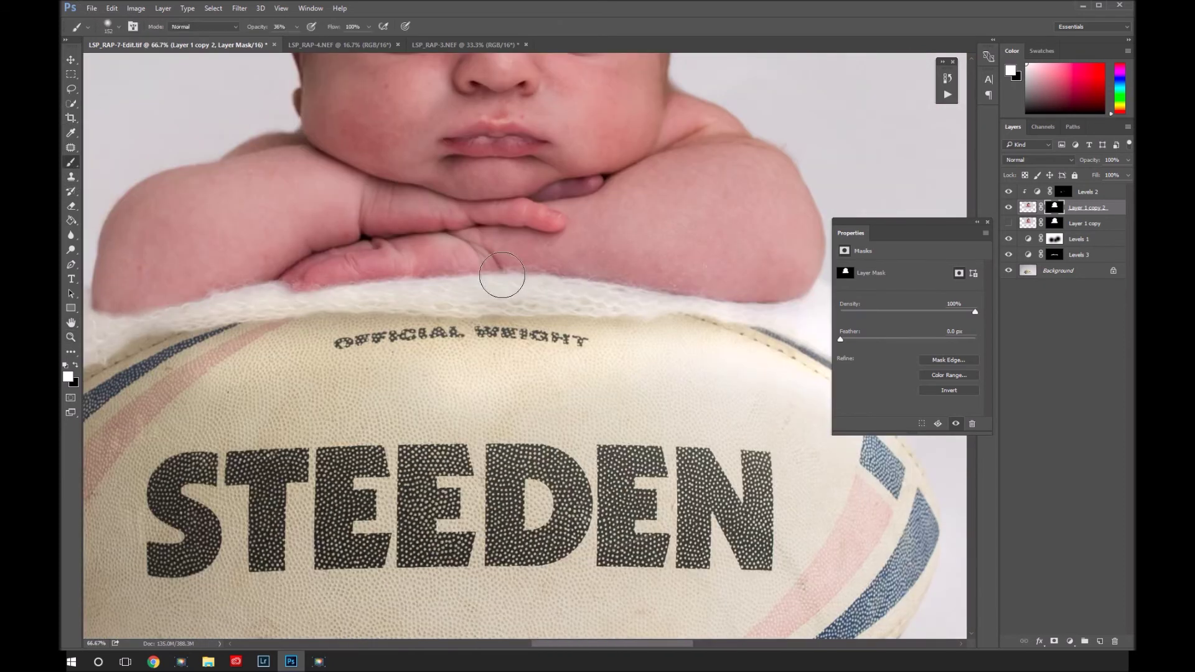
right_click(518, 269)
key(Return)
key(z)
alt+click(477, 325)
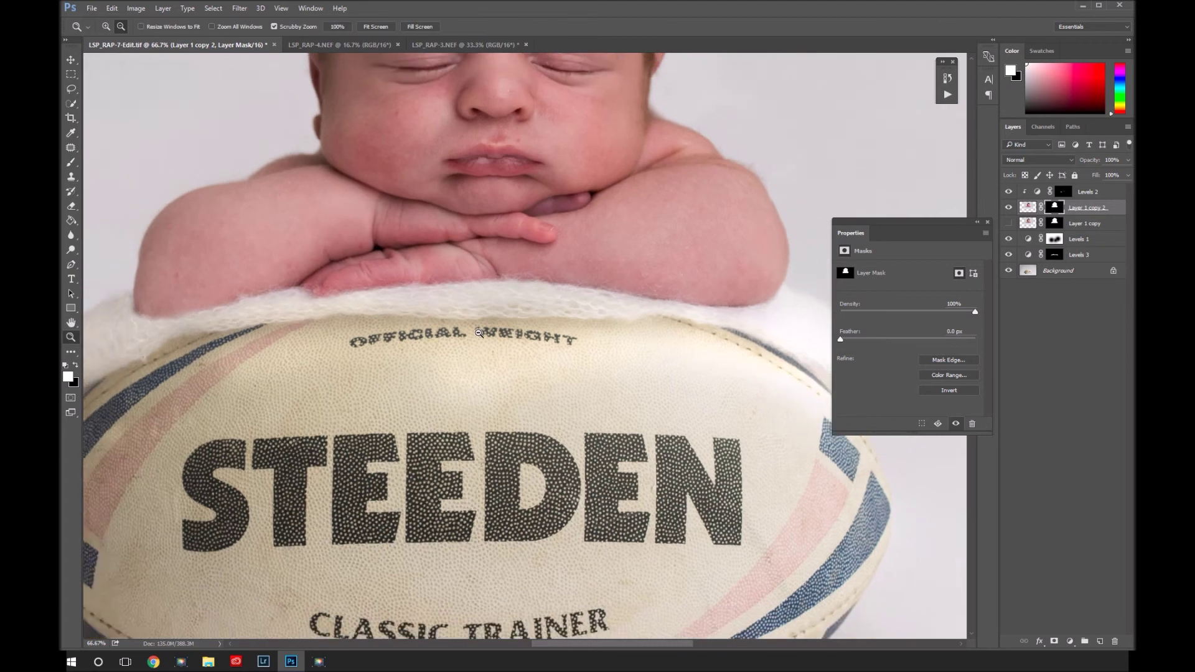
alt+click(477, 325)
alt+click(477, 325)
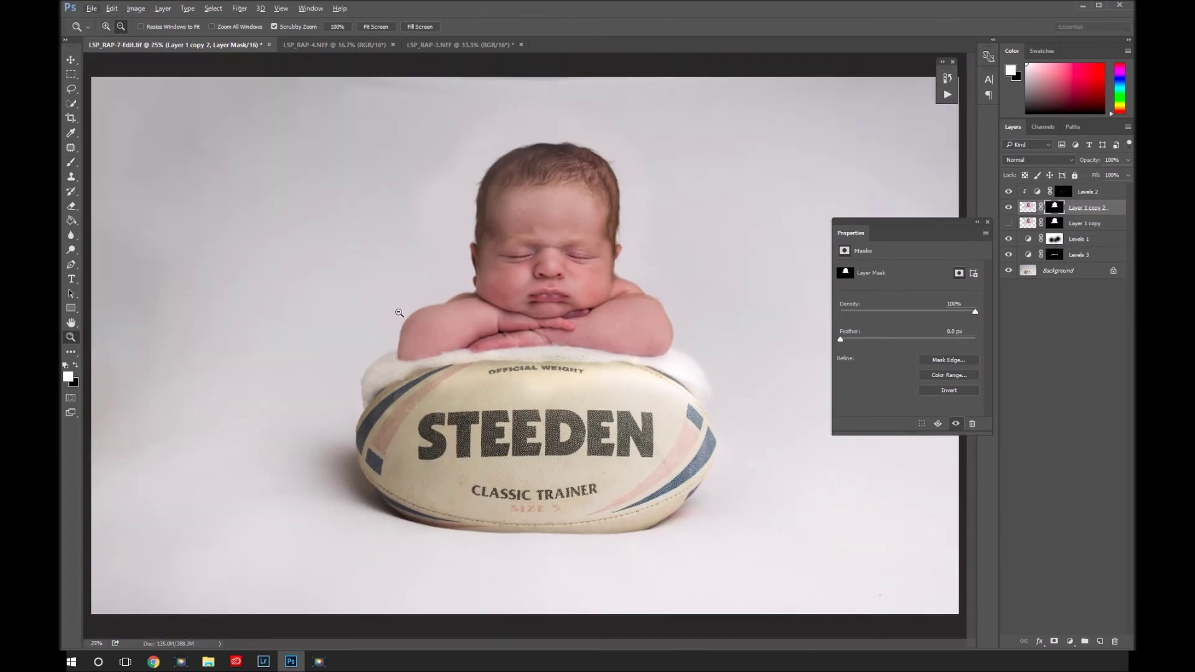
- Toggle the visibility of Layer 1 copy 2 repeatedly to compare the ball and blanket with and without the newborn
click(1009, 208)
click(1009, 208)
click(1009, 208)
click(1009, 208)
click(1009, 208)
click(1009, 208)
click(1009, 208)
click(1009, 208)
click(1009, 208)
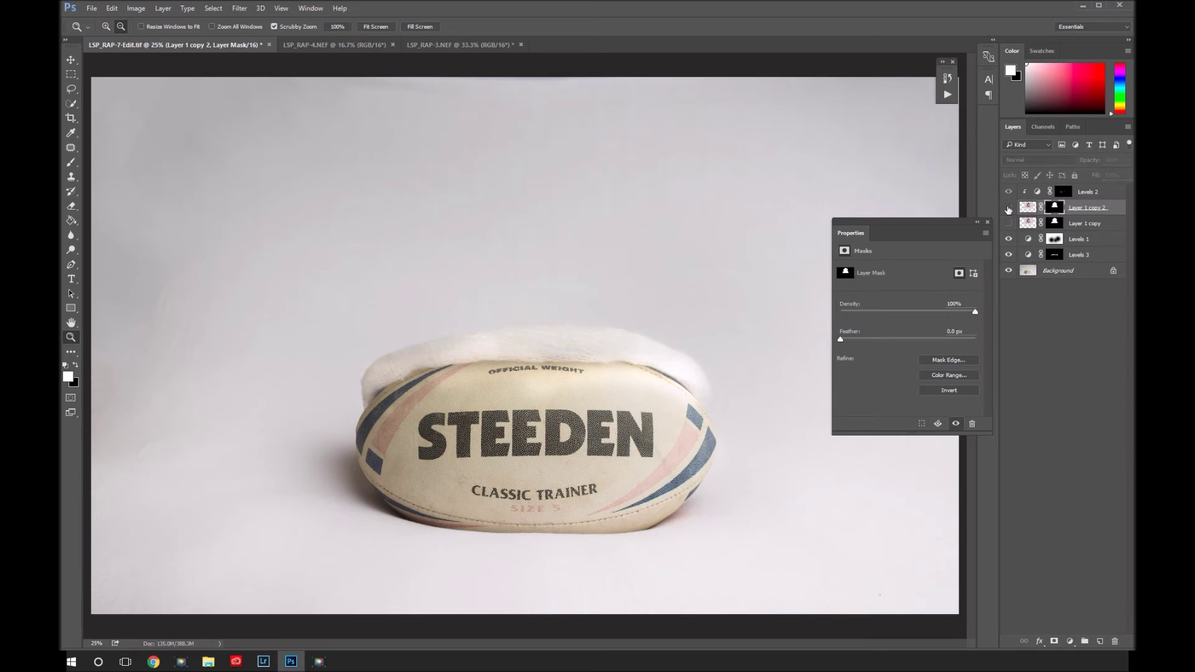
click(1009, 208)
click(1009, 208)
click(1010, 208)
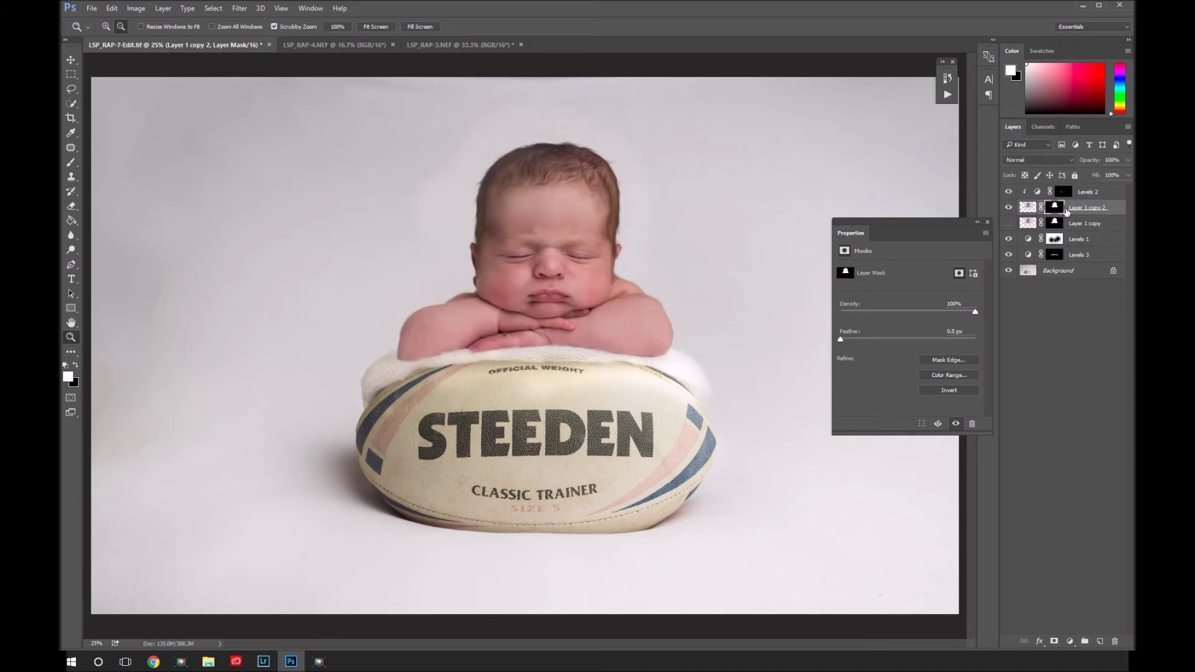
key(b)
key(x)
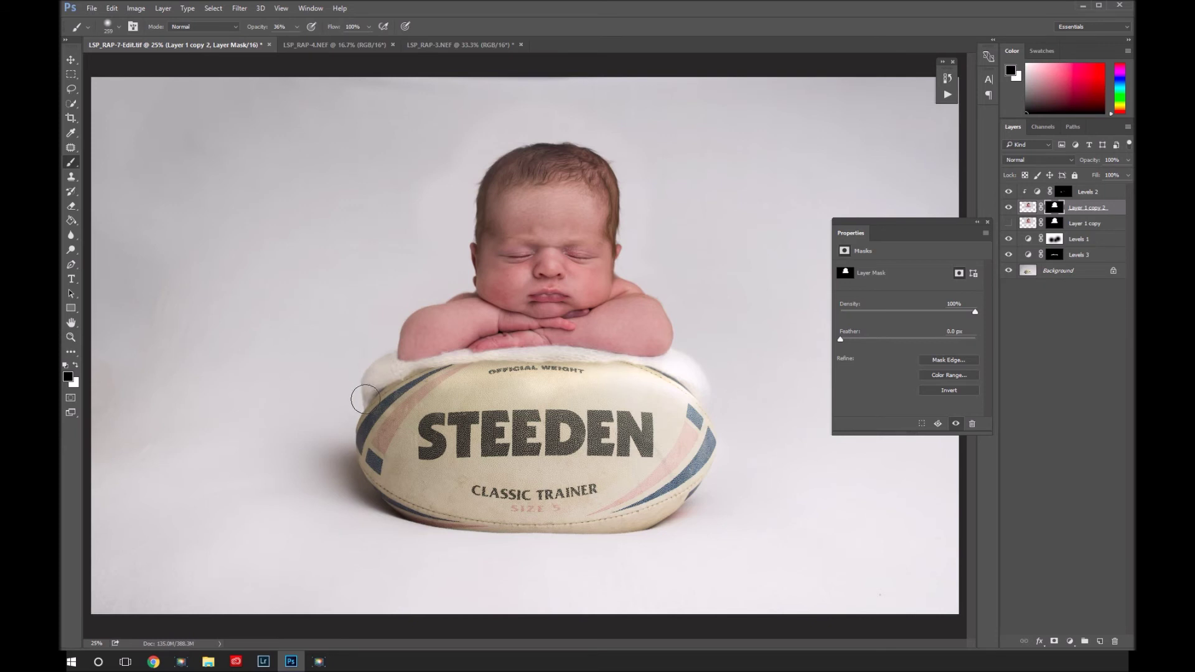
- Compare the composite with Layer 1 copy 2 hidden and shown, and with its layer mask temporarily disabled
click(1009, 207)
click(1009, 207)
click(1009, 208)
click(1010, 208)
click(1009, 208)
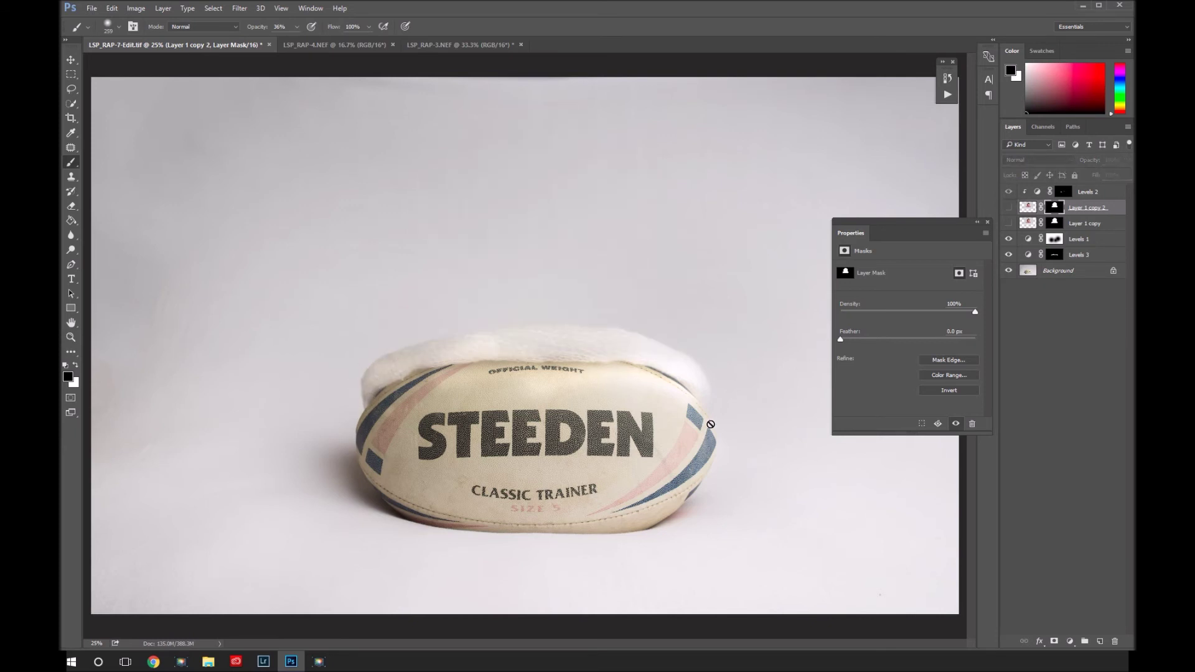
click(1010, 207)
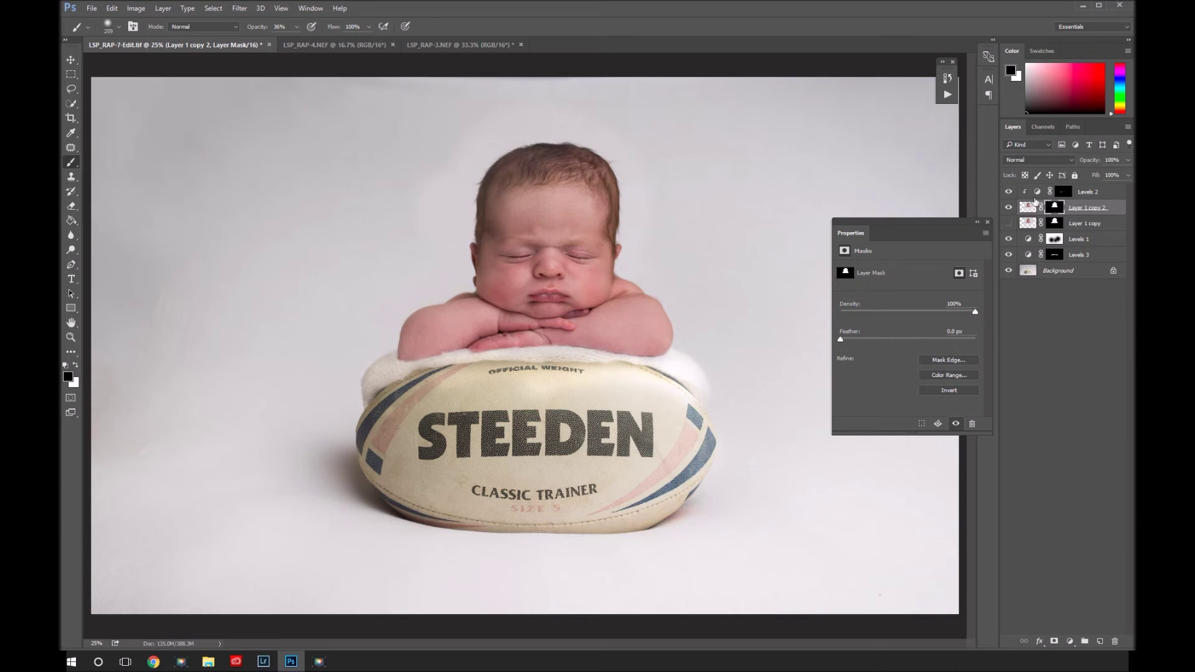
click(1009, 208)
click(1009, 208)
shift+click(1053, 208)
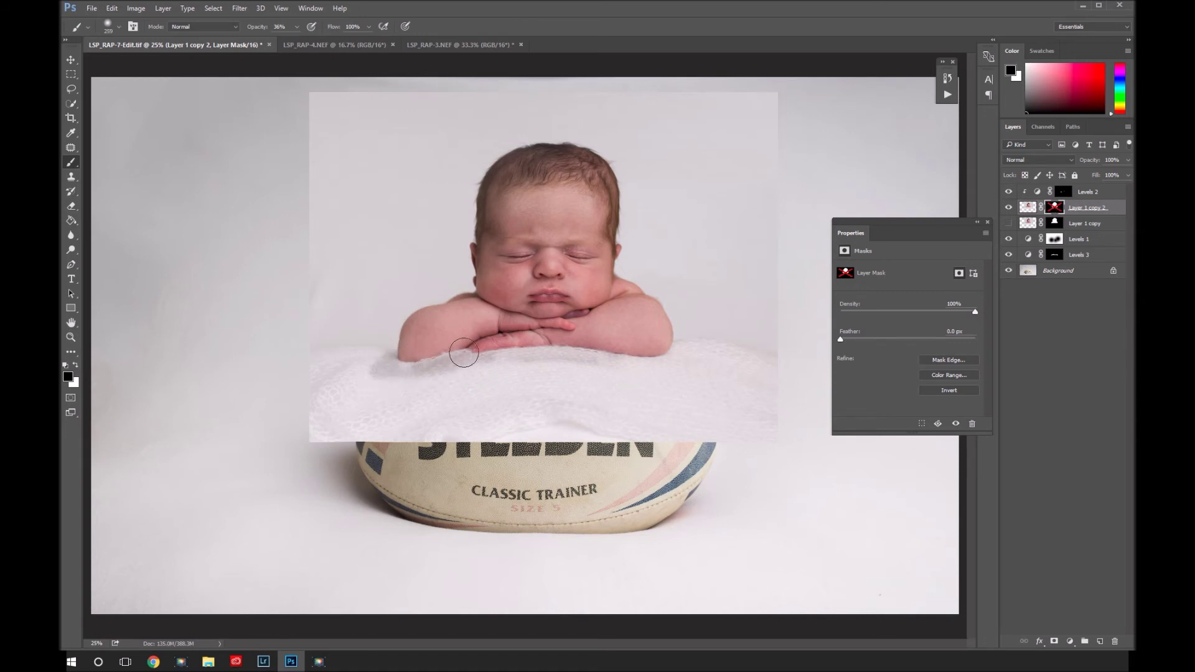
shift+click(1055, 209)
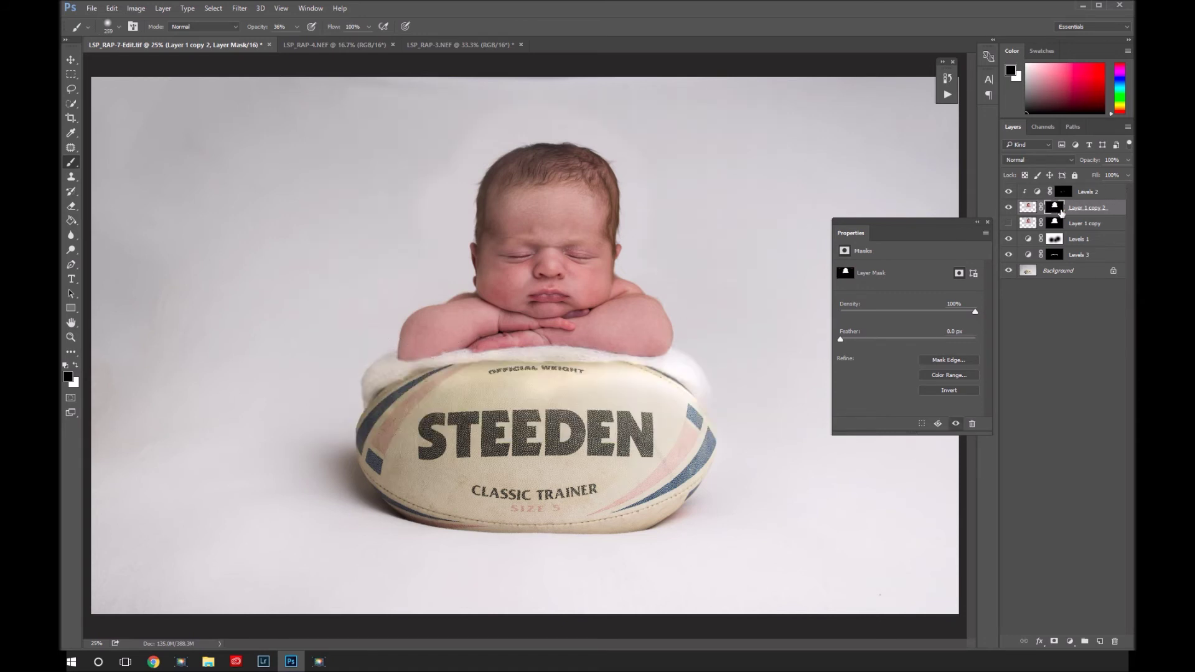
- Add a Levels adjustment above the Background with input black 28, midtones 0.67 and output white 220, and invert its mask to black
click(1055, 223)
click(1059, 270)
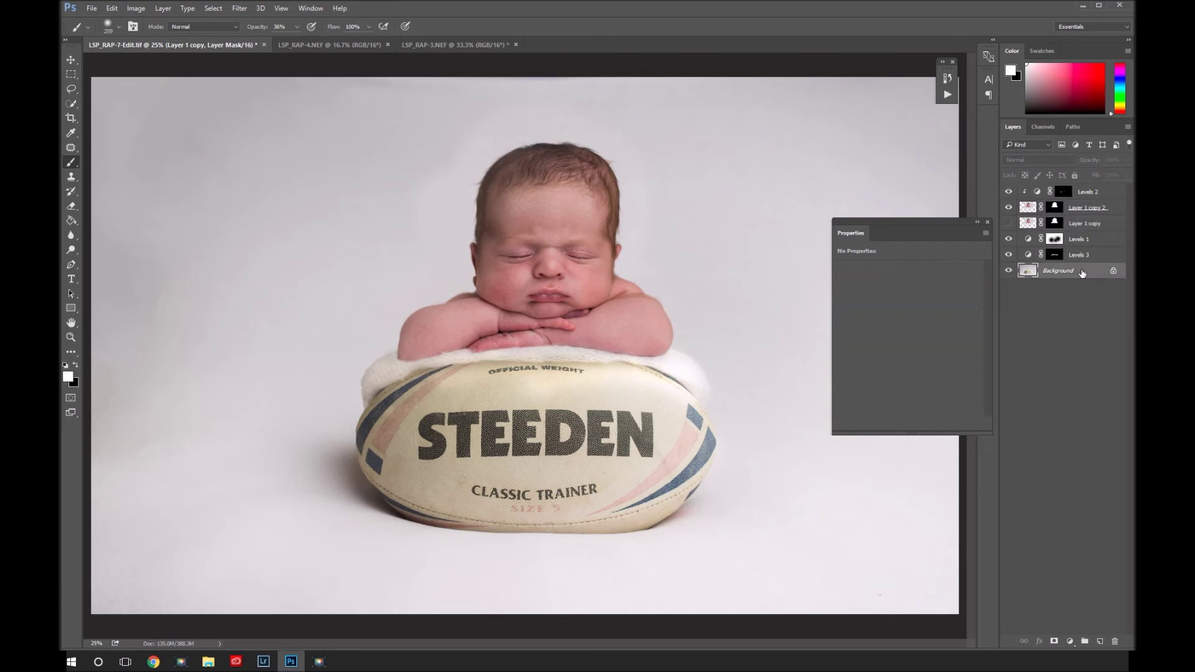
click(1071, 641)
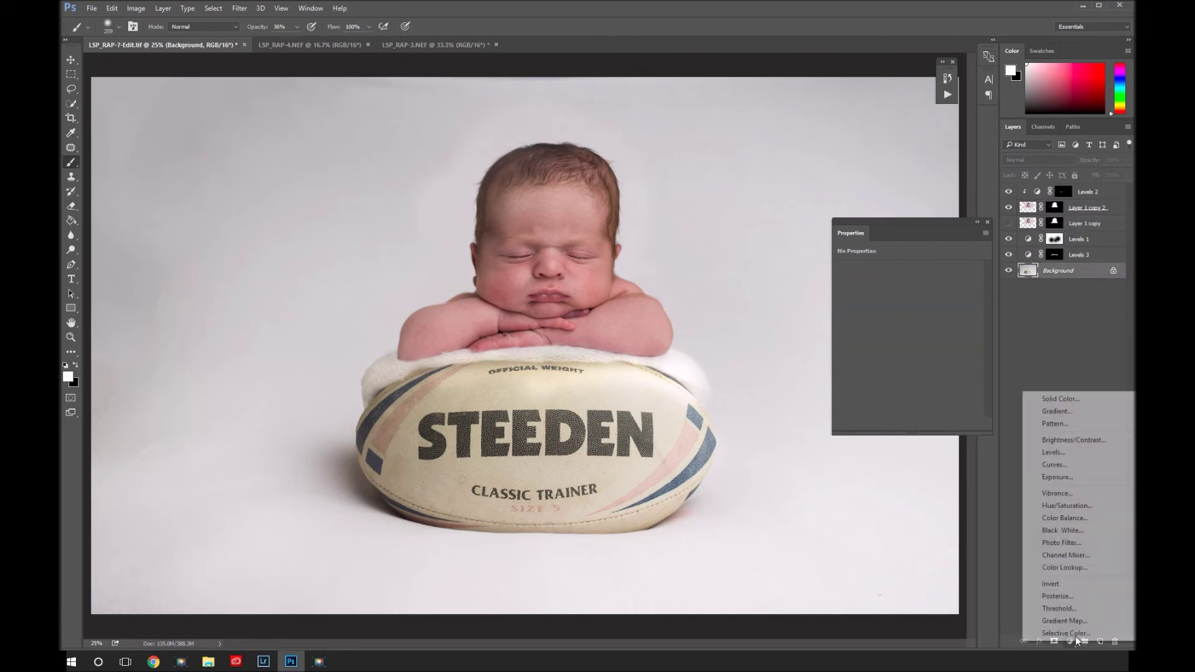
click(1093, 453)
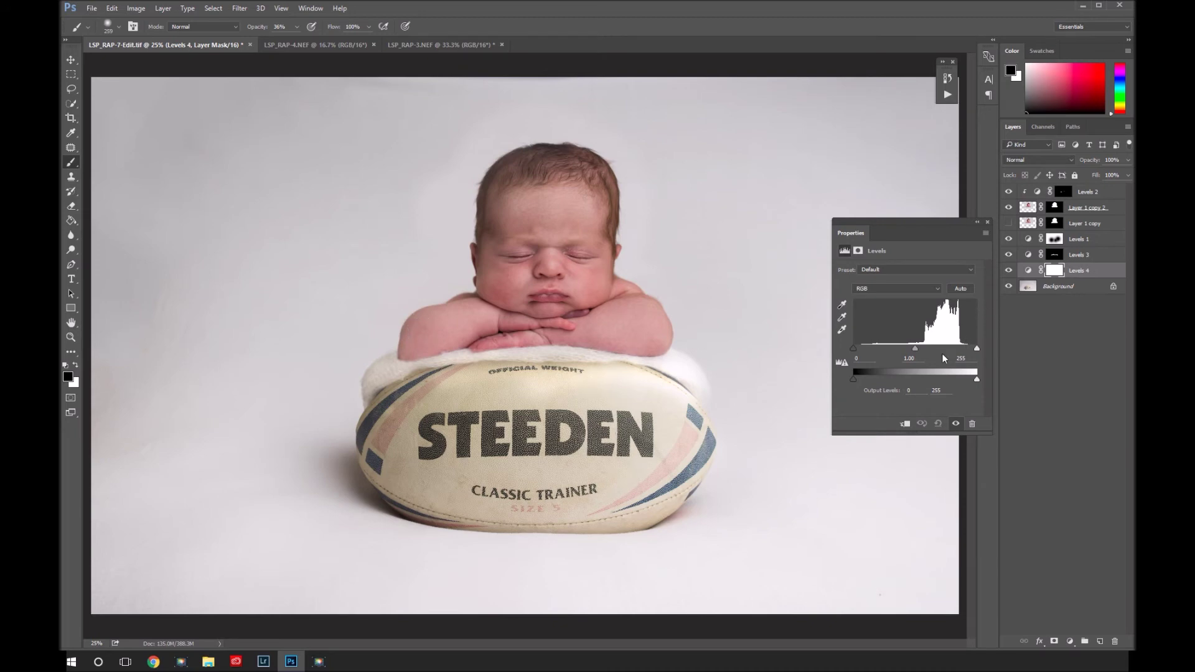
drag(853, 349, 960, 378)
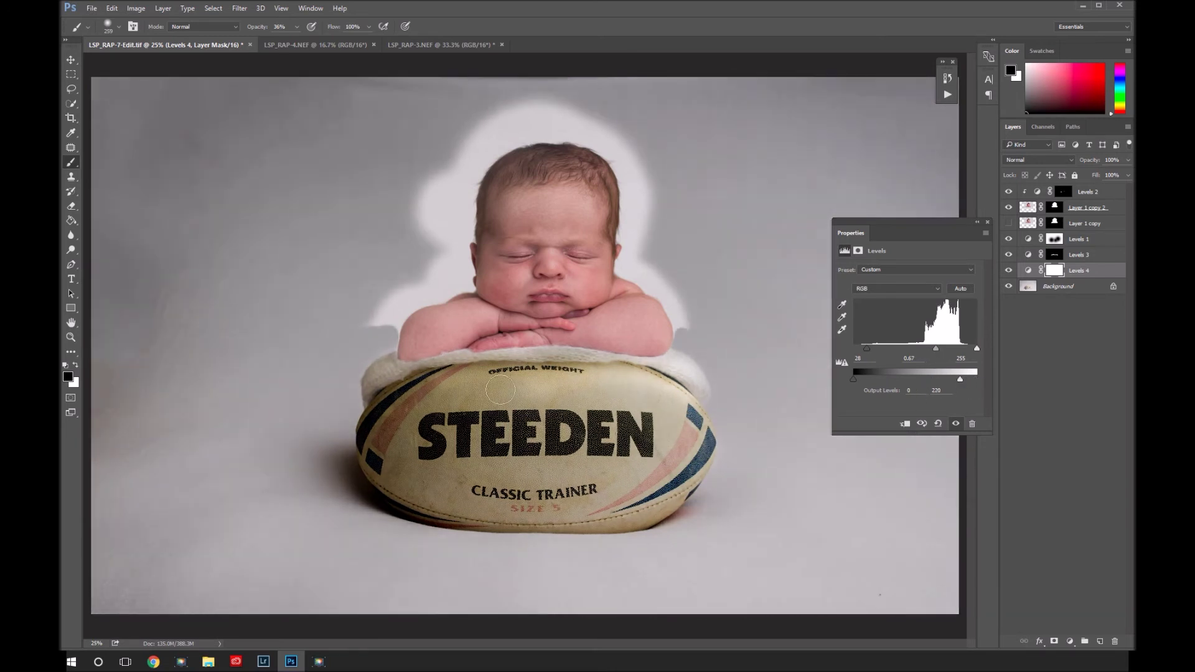
click(1055, 272)
key(ctrl+i)
- Paint white with a 259 px brush at 6% hardness on the Levels 4 mask to shade the blanket beneath the left arm
key(z)
click(404, 369)
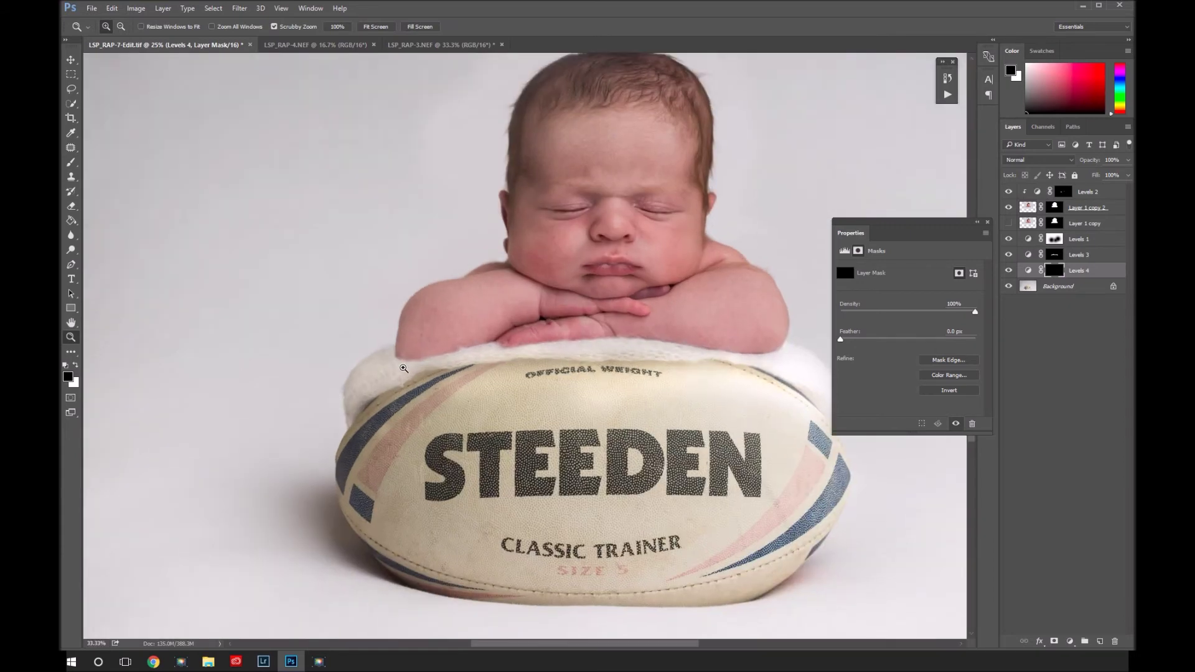
click(404, 369)
key(b)
key(x)
right_click(430, 344)
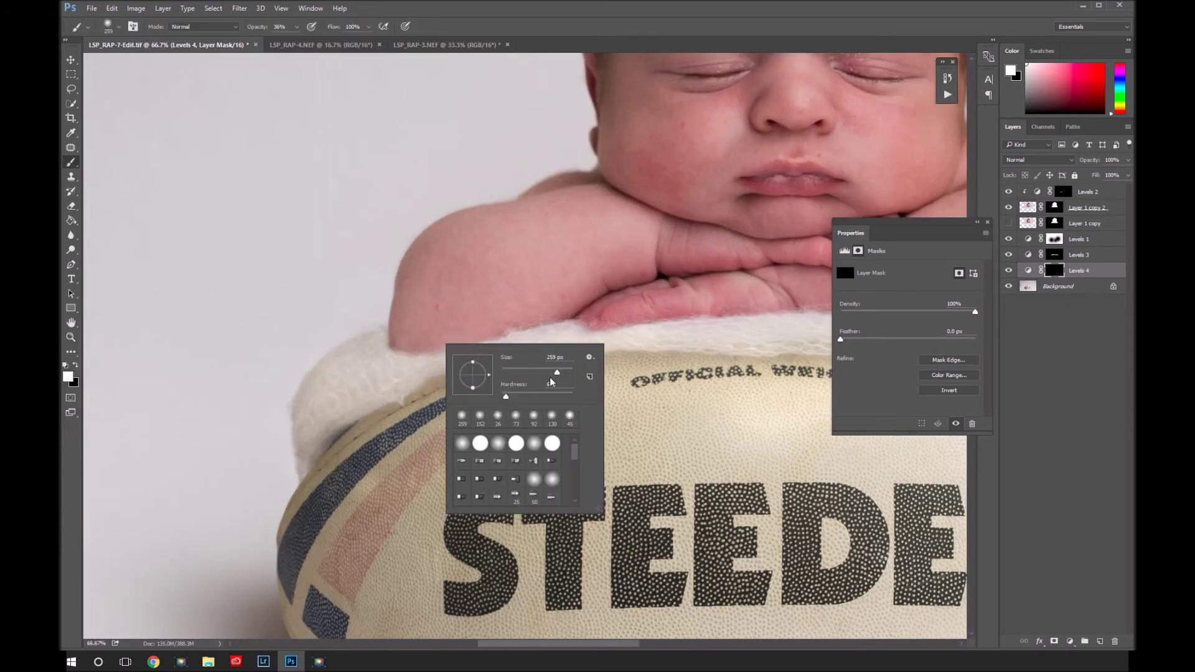
click(1061, 278)
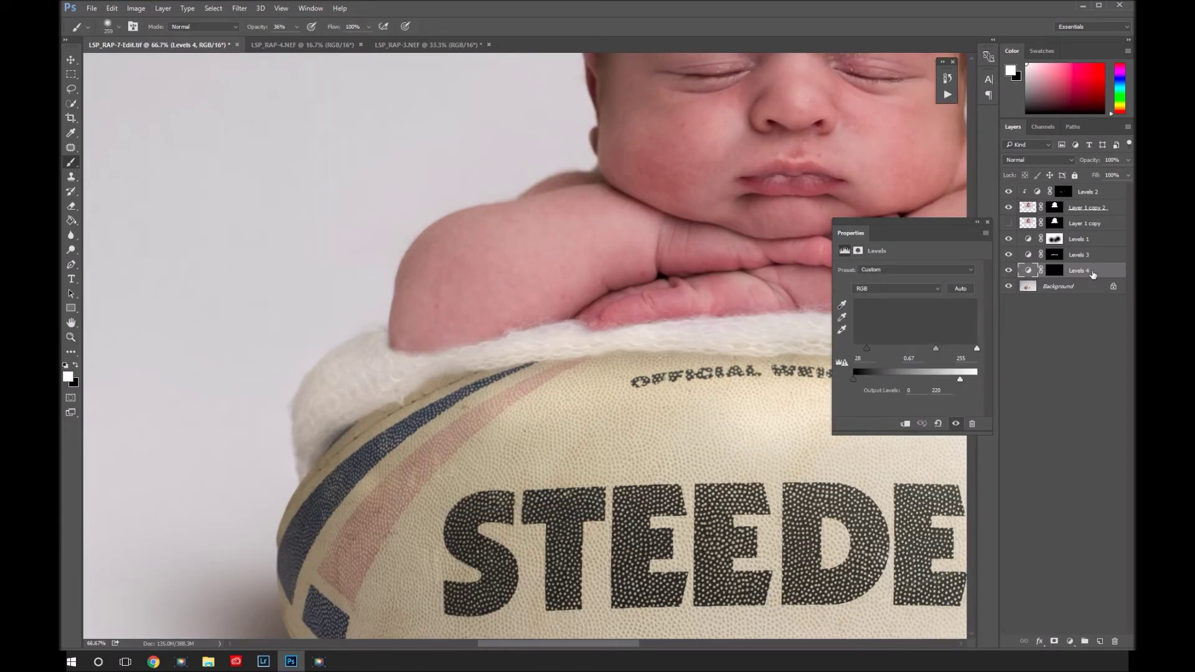
key(ctrl+backslash)
right_click(430, 336)
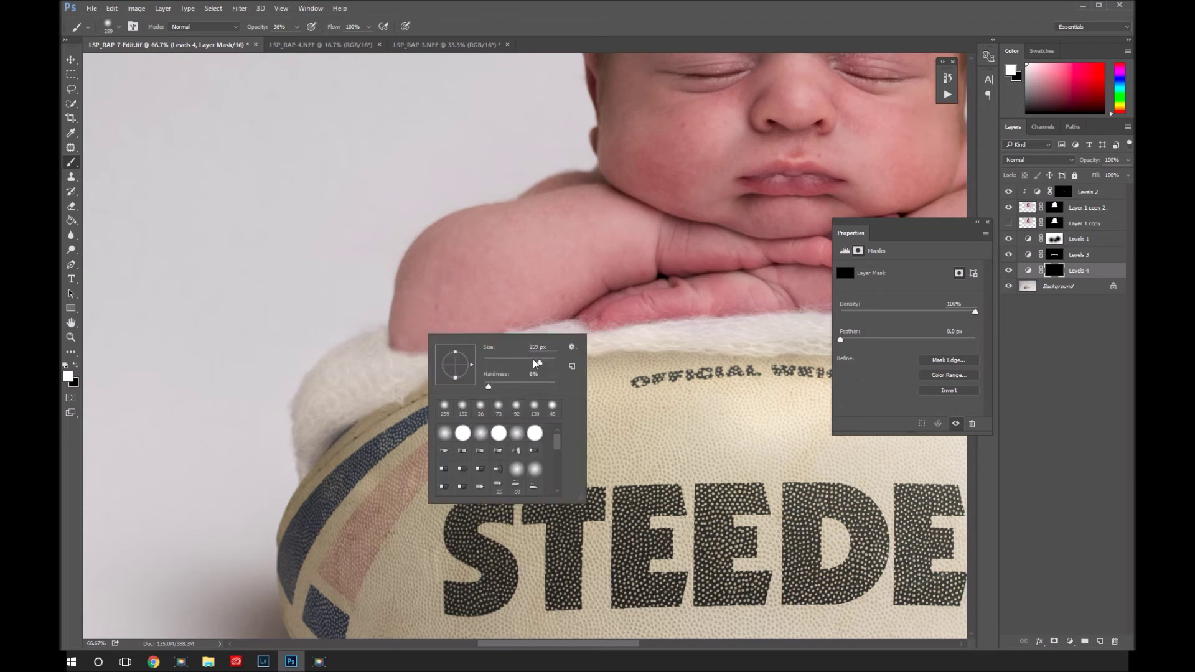
click(415, 342)
mouse_move(432, 347)
mouse_down()
mouse_move(401, 353)
mouse_move(534, 306)
mouse_up()
- Extend the contact shadow on the Levels 4 mask with white soft-brush strokes over the blanket around the left elbow
key(z)
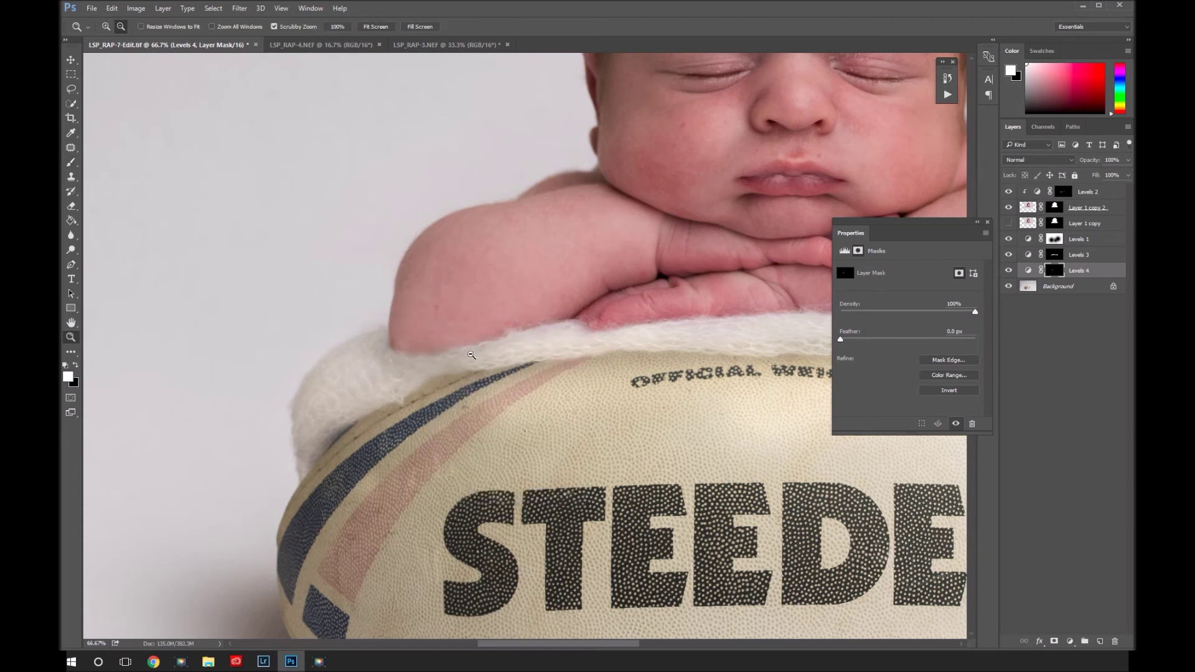
alt+click(488, 343)
key(b)
right_click(488, 346)
click(571, 379)
click(428, 363)
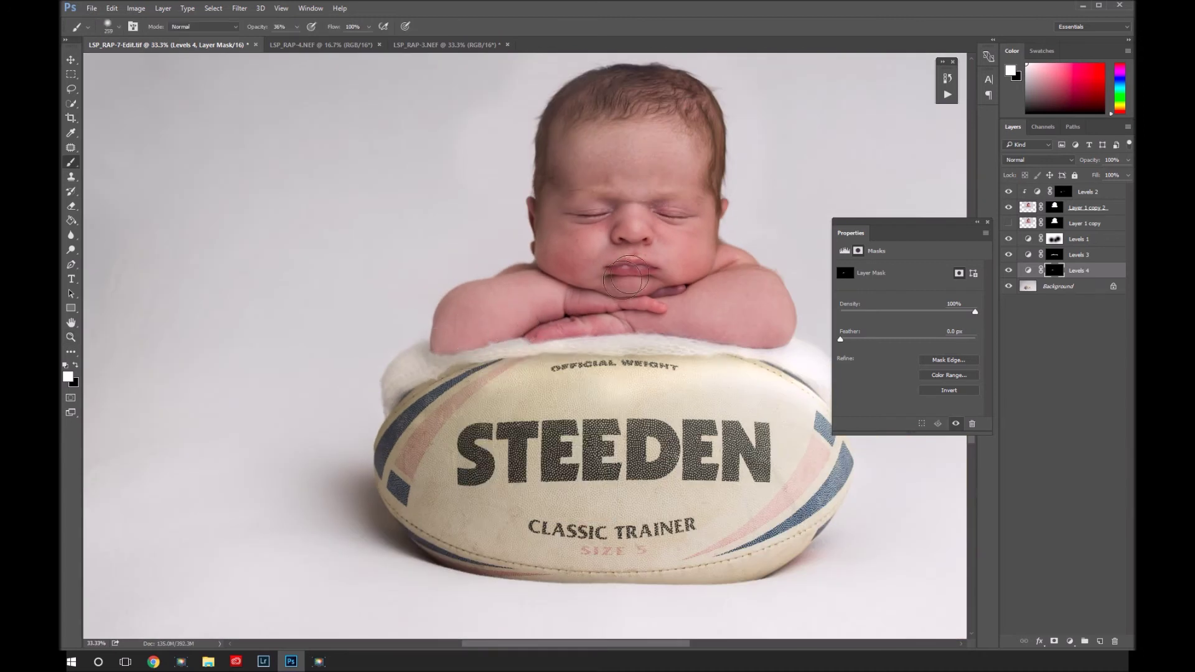
- Lower the Levels 4 layer's opacity, trying 85%, and fine-tune it against the whole composite
drag(1084, 175, 1120, 175)
click(447, 340)
key(x)
key(z)
alt+click(540, 284)
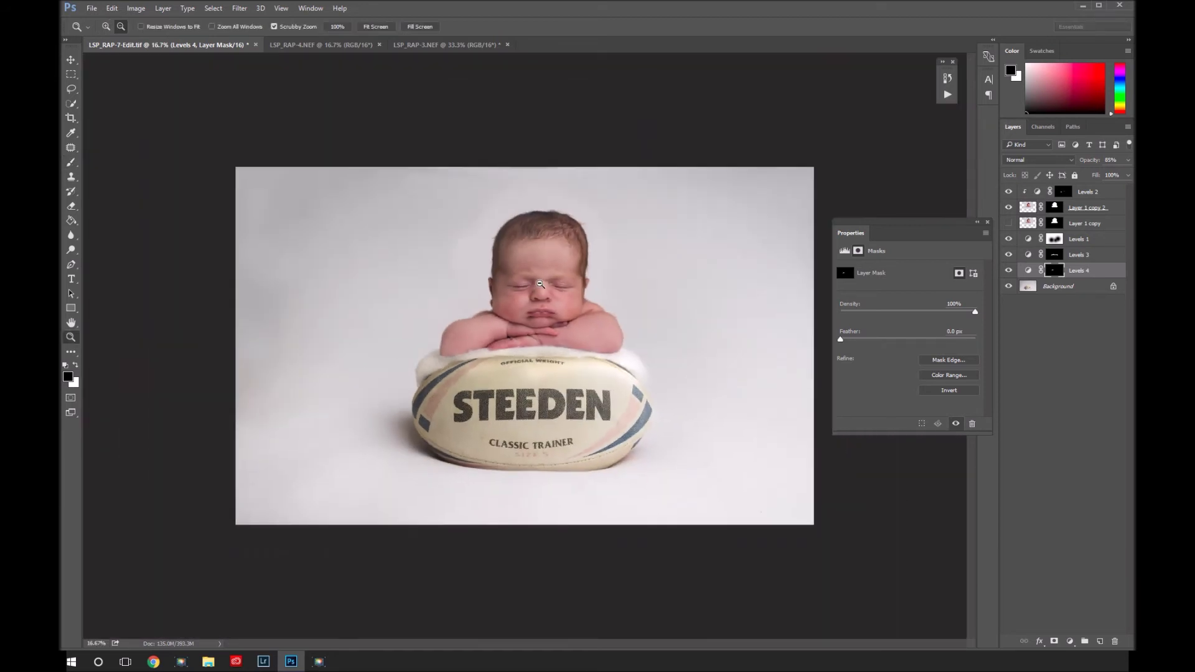
click(1128, 160)
drag(1074, 169, 1097, 171)
- Group all layers from Levels 2 down to Levels 4 above the Background and toggle the group's visibility for a before-and-after comparison
click(1095, 195)
shift+click(1097, 272)
drag(1097, 272, 1089, 648)
click(1010, 191)
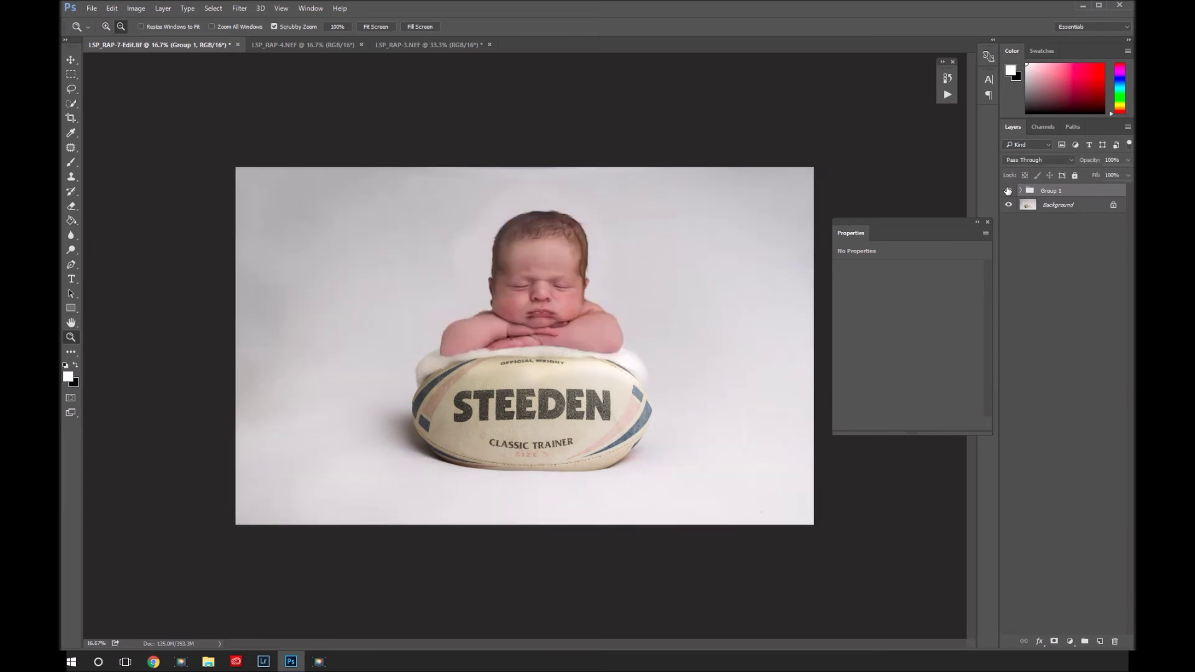
- Compare the finished composite with the plain background by toggling the visibility of Group 1
click(1008, 191)
click(1008, 191)
click(1008, 191)
click(1008, 191)
click(1008, 191)
click(1008, 191)
- Paint black across the upper ball on the Levels 3 mask with a 448 px brush at 55% opacity to soften the shading
click(1020, 191)
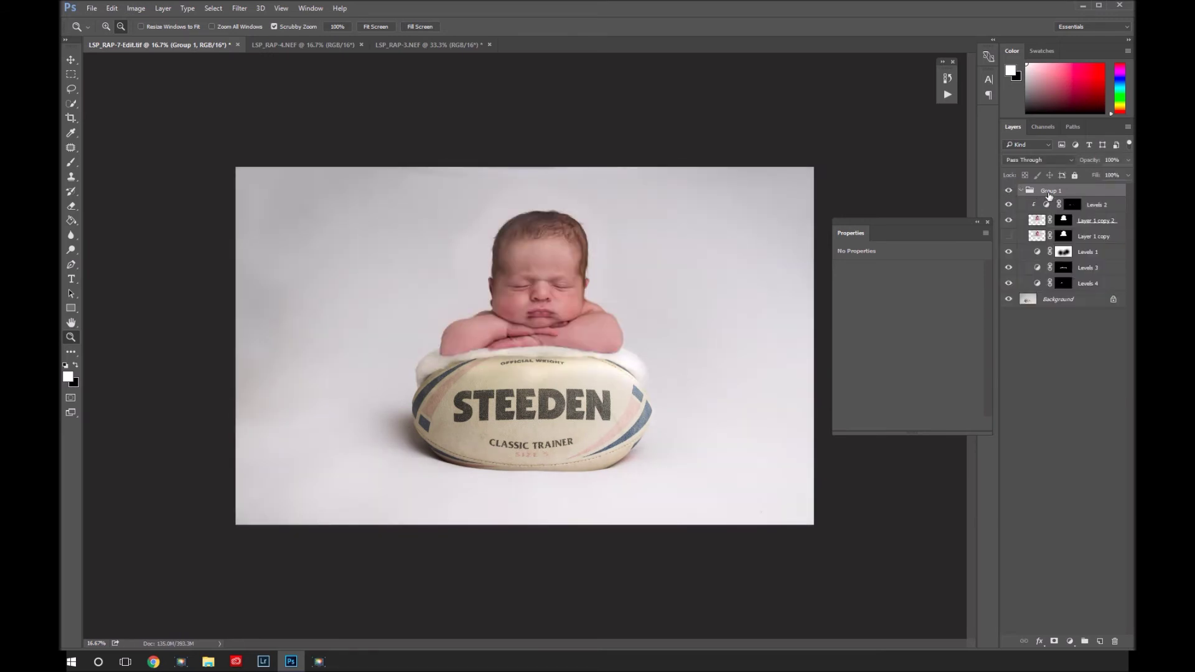
click(1073, 284)
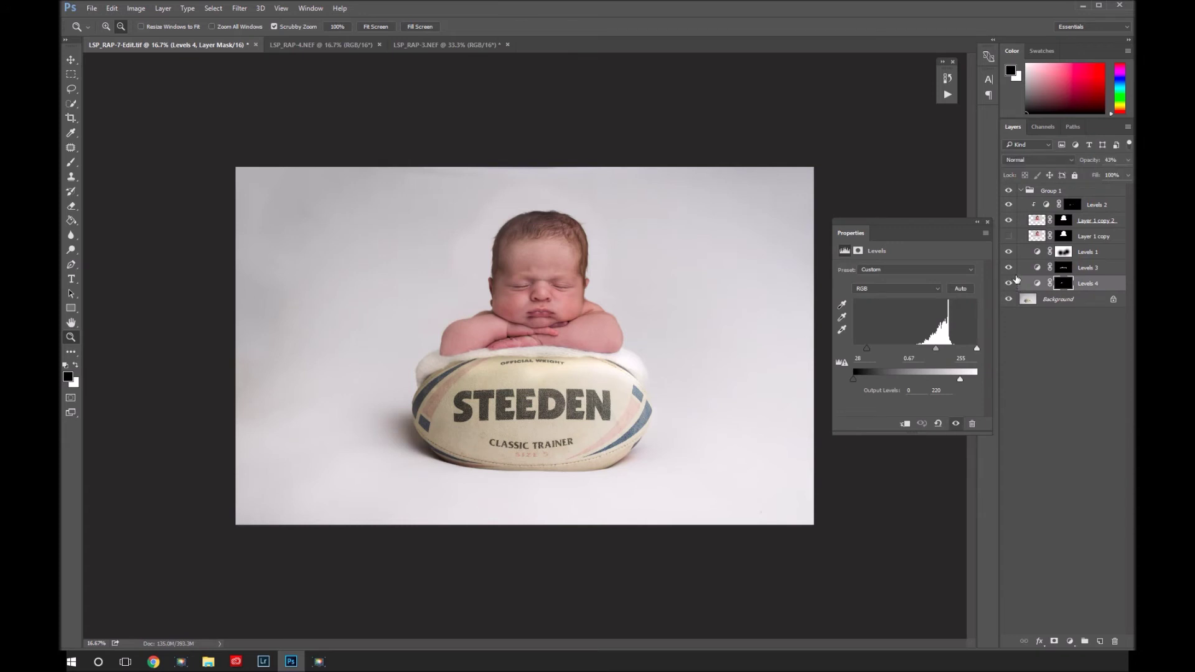
click(1009, 267)
click(1010, 268)
click(1060, 269)
key(b)
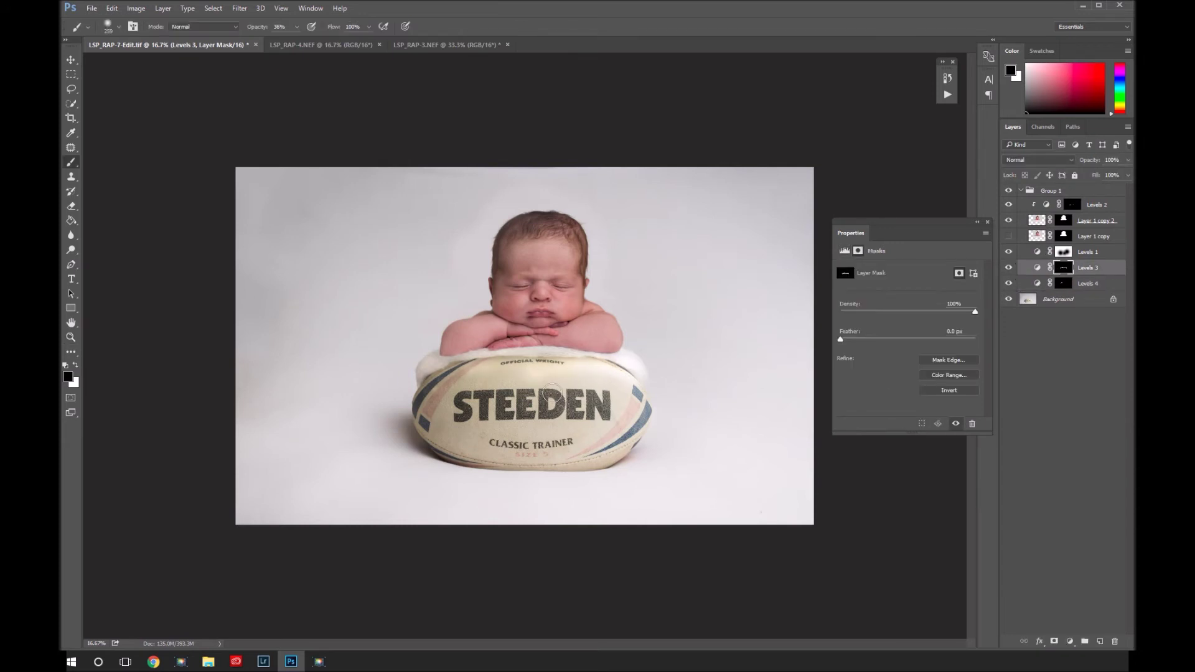
right_click(553, 394)
click(675, 421)
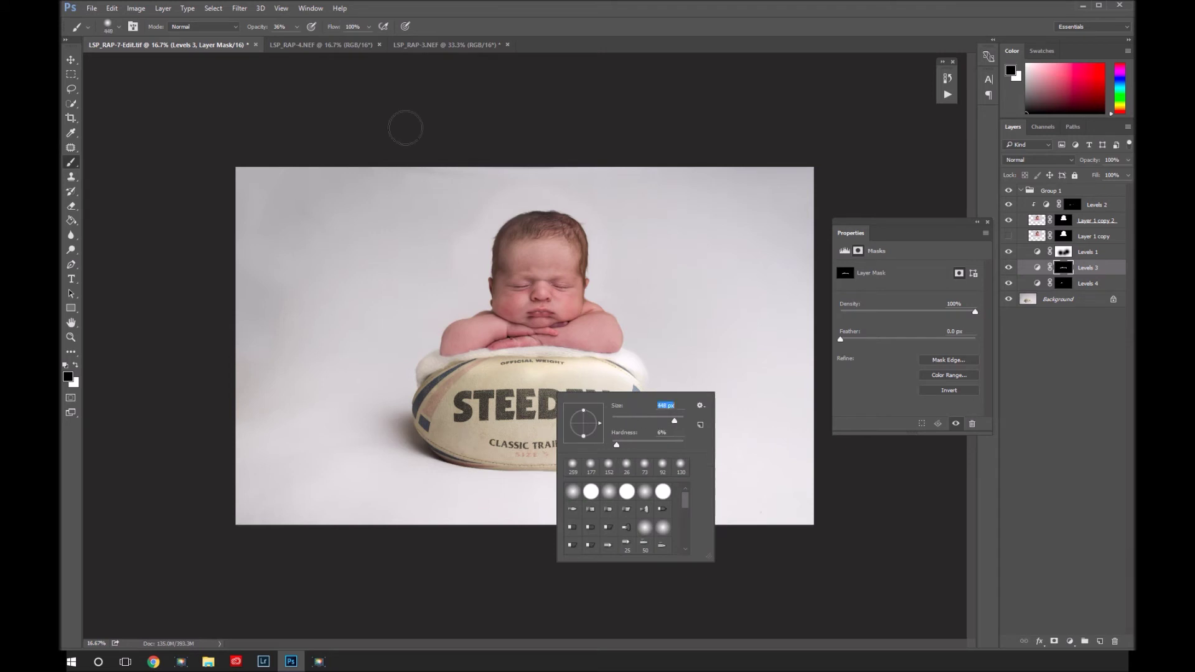
click(297, 27)
click(305, 41)
drag(614, 384, 467, 380)
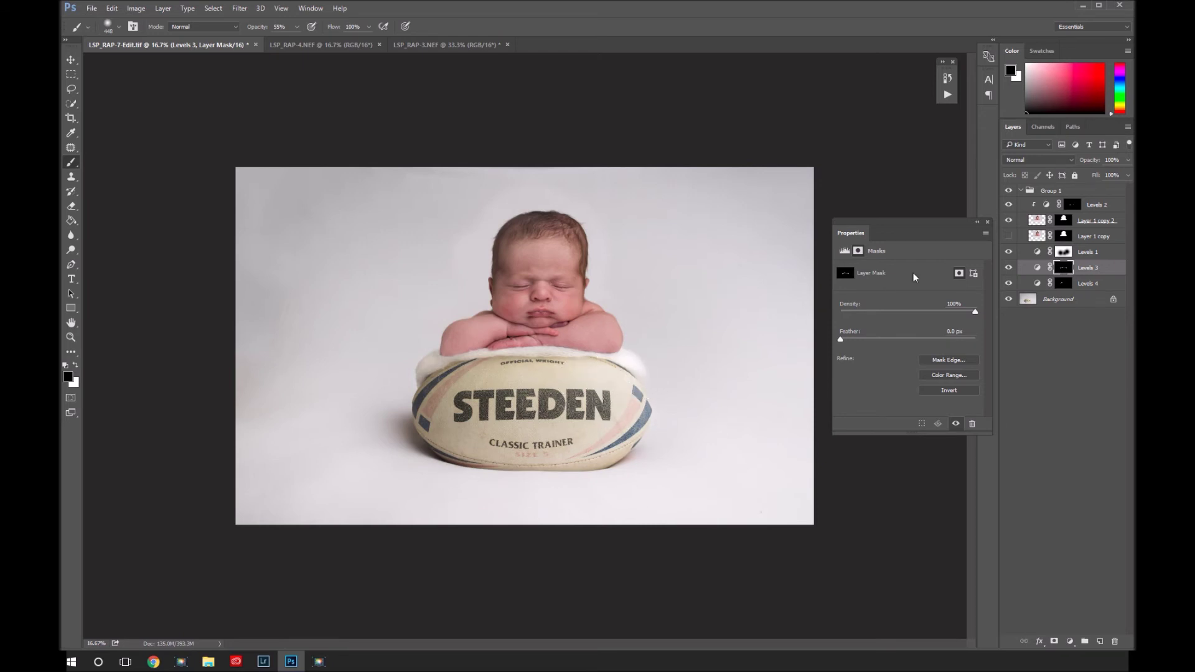
key(x)
- Collapse Group 1 and toggle its visibility to check the softened ball shading before and after
click(1021, 191)
click(1009, 190)
click(1009, 191)
click(1009, 191)
click(1008, 191)
click(1008, 191)
click(1009, 191)
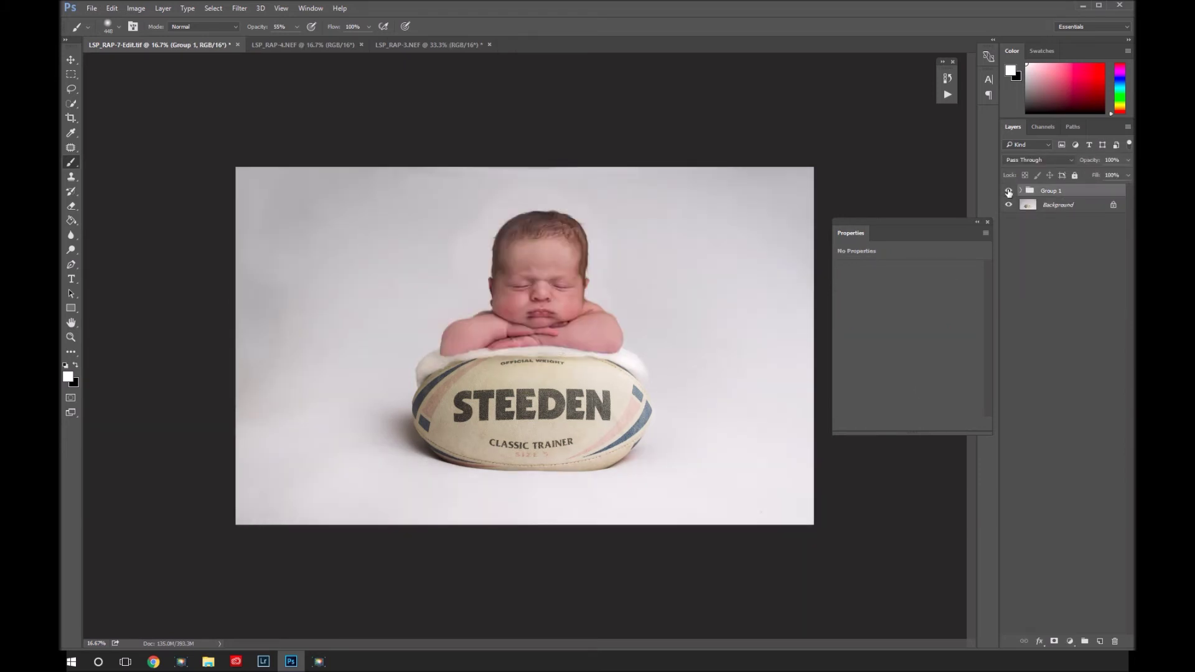
click(1008, 192)
click(1009, 191)
- Select the baby's head, shoulders and arms on the Layer 1 copy 2 image with the Quick Selection tool
click(1019, 191)
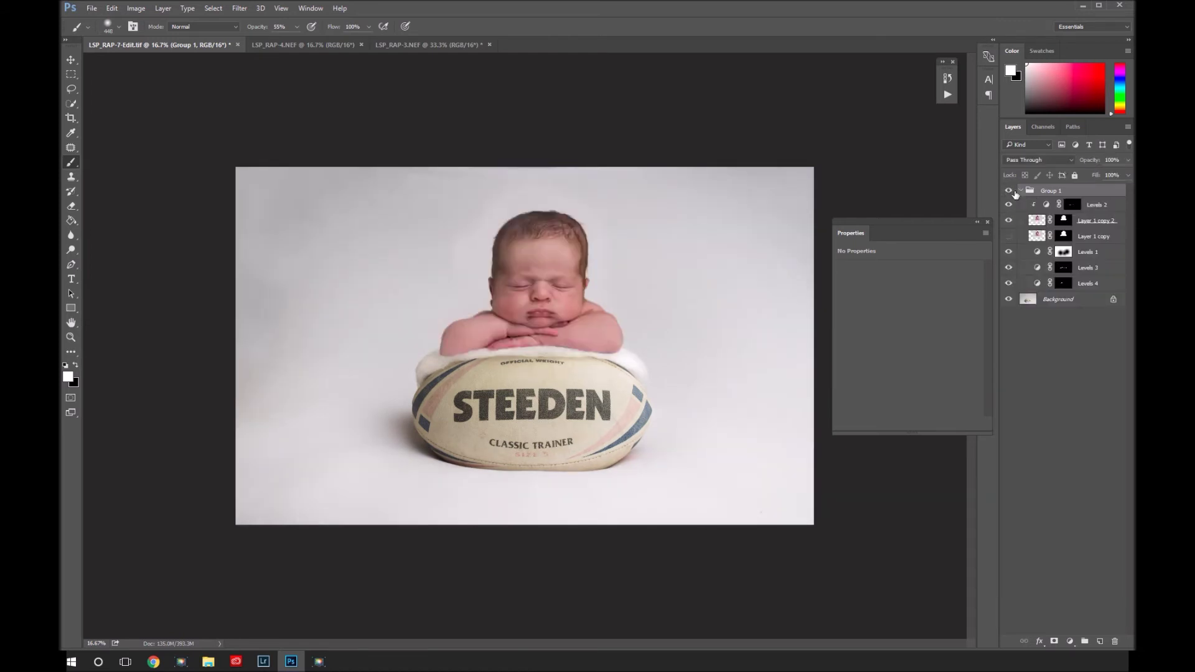
click(1064, 221)
key(z)
click(518, 238)
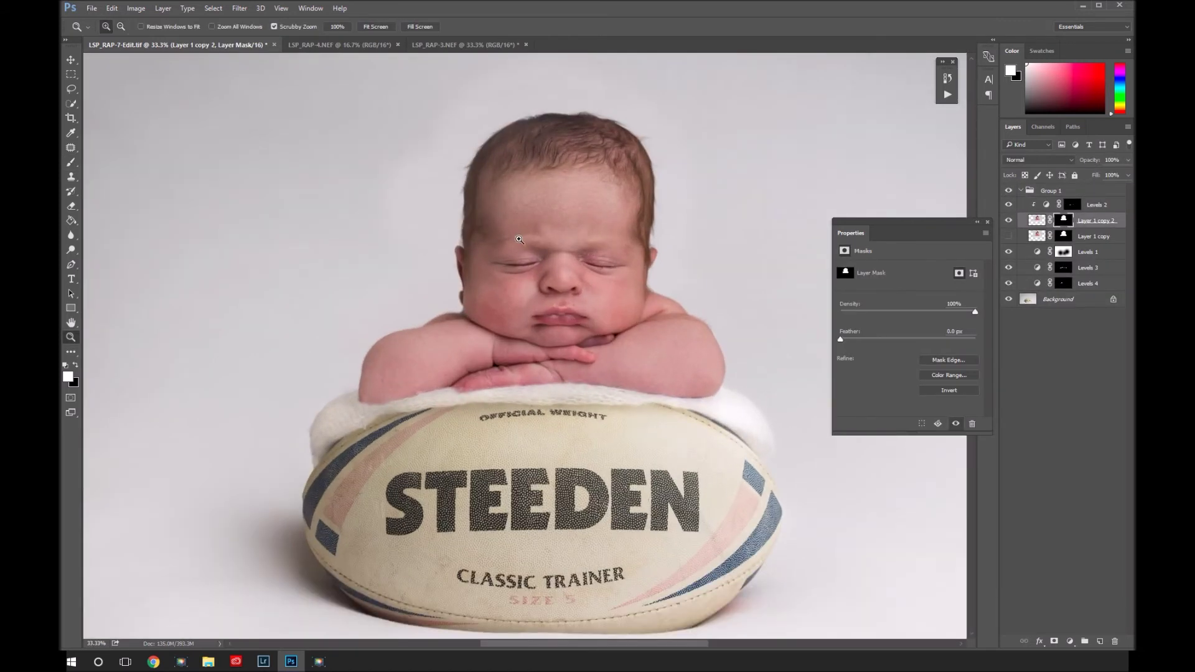
scroll(458, 158, up, 2)
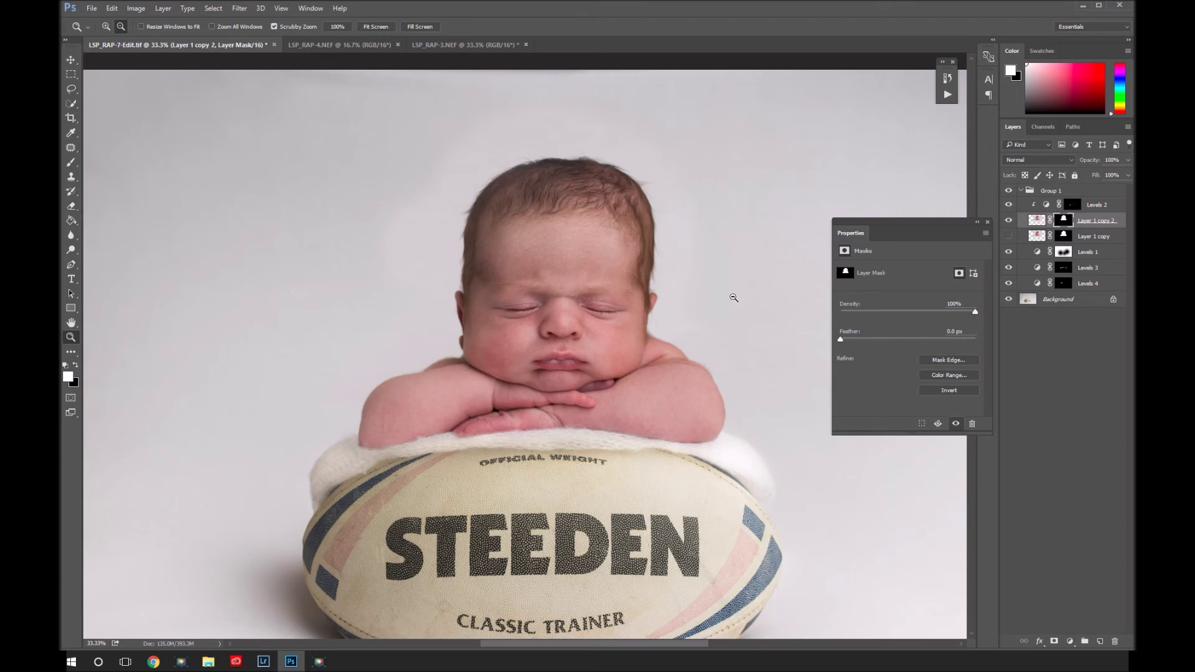
click(1034, 223)
click(71, 104)
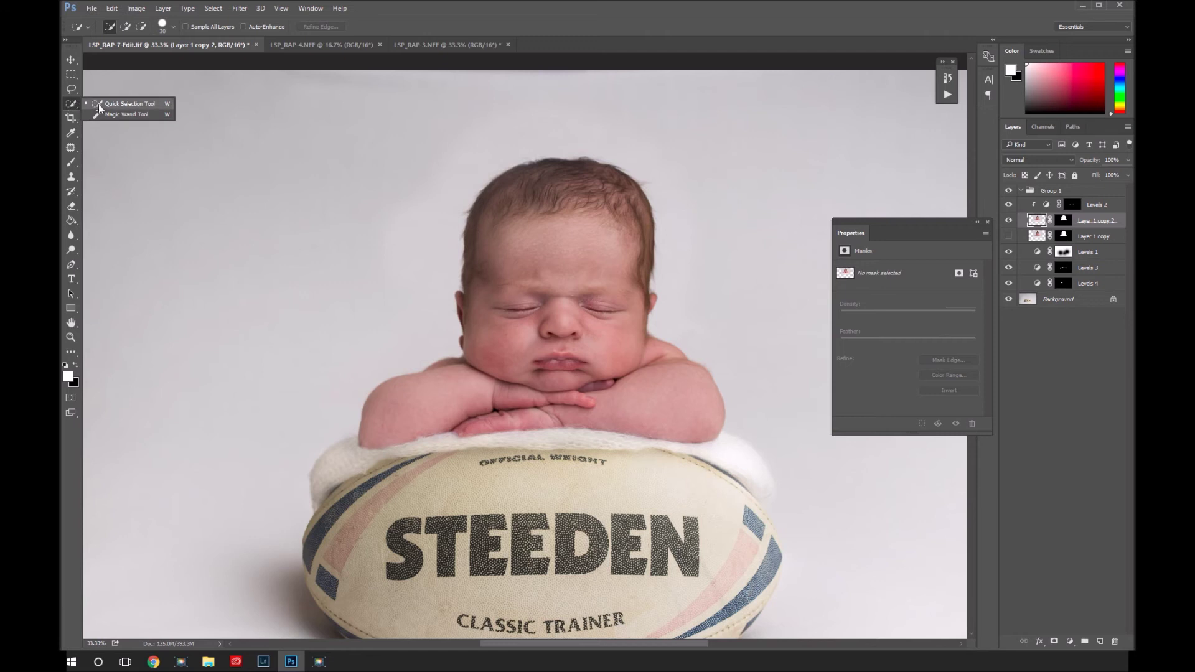
click(115, 104)
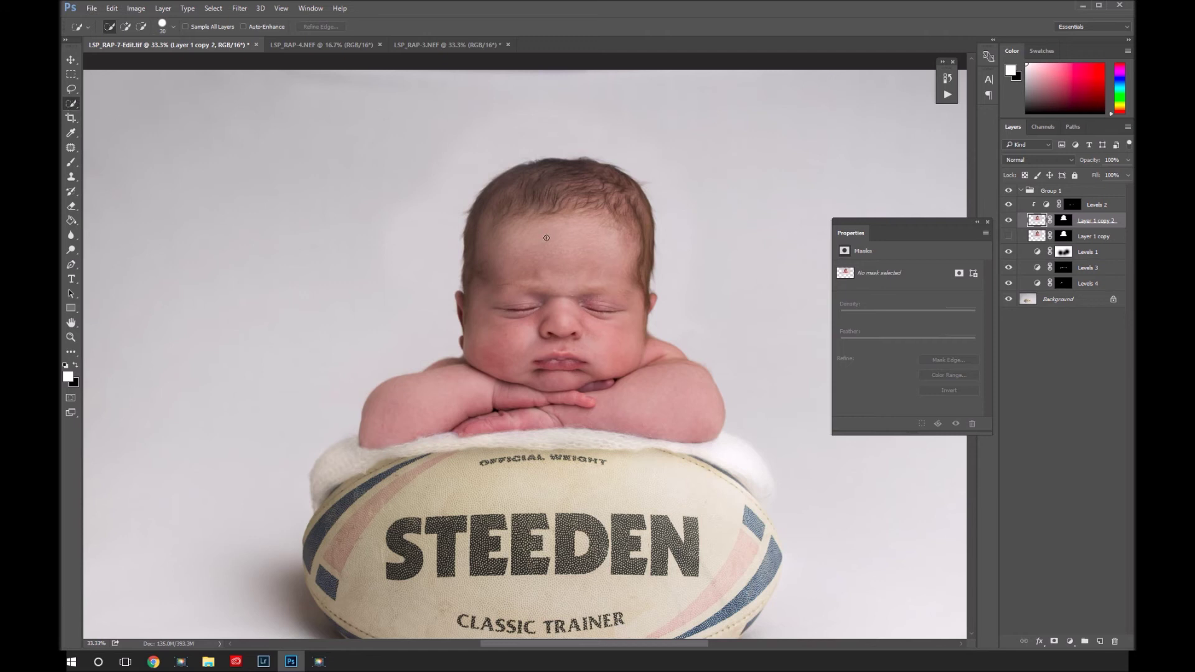
mouse_move(483, 241)
mouse_down()
mouse_move(494, 213)
mouse_move(533, 189)
mouse_up()
drag(622, 260, 596, 352)
drag(653, 361, 713, 406)
drag(473, 420, 399, 431)
- Examine the selection edge along the top of the baby's hair up close
key(b)
alt+click(542, 174)
key(ctrl+d)
key(z)
click(548, 167)
click(536, 158)
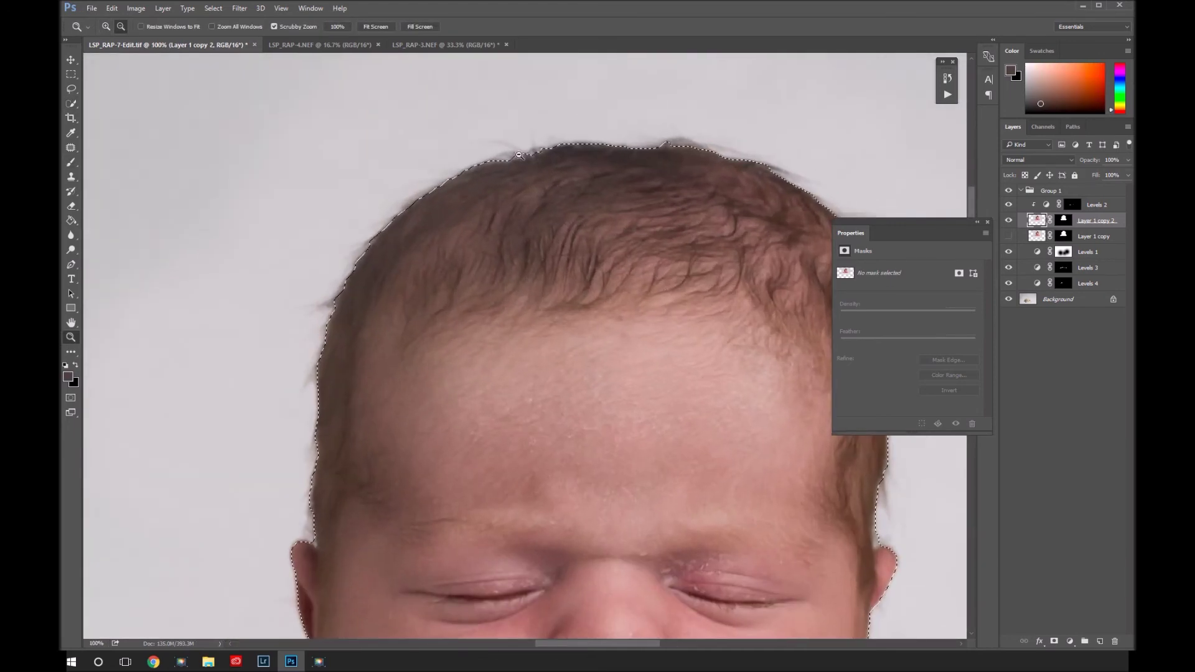
alt+click(501, 219)
alt+click(502, 221)
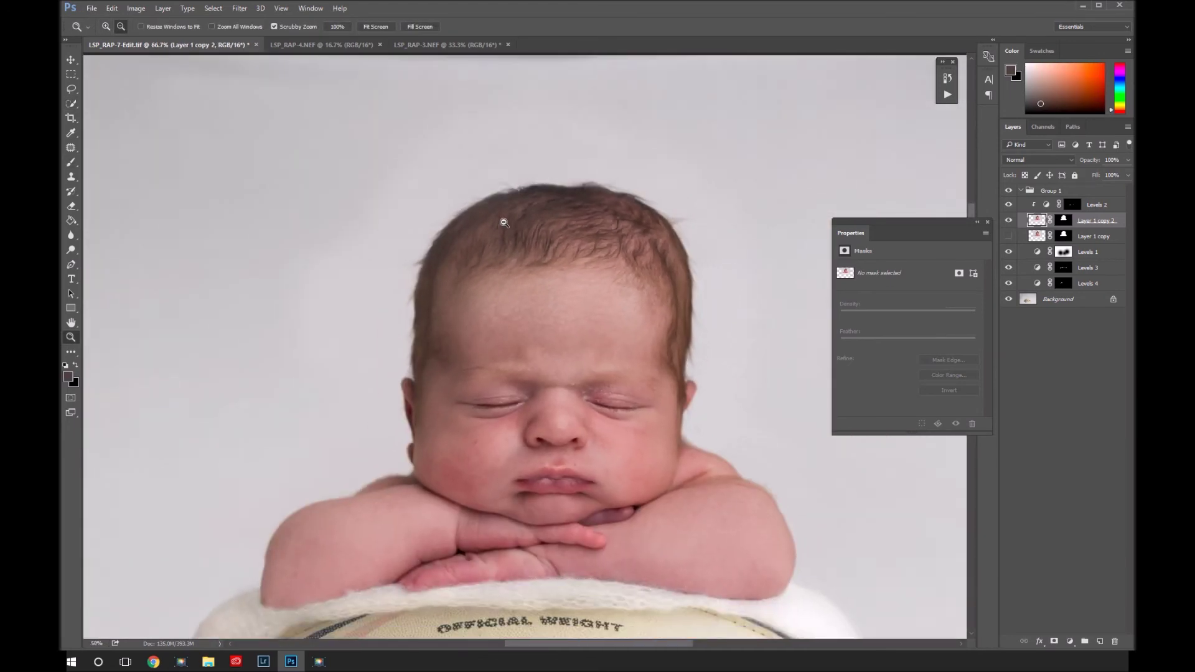
alt+click(502, 220)
- Open Refine Edge for the baby selection and set its preview to On White
key(w)
click(329, 27)
drag(607, 121, 325, 132)
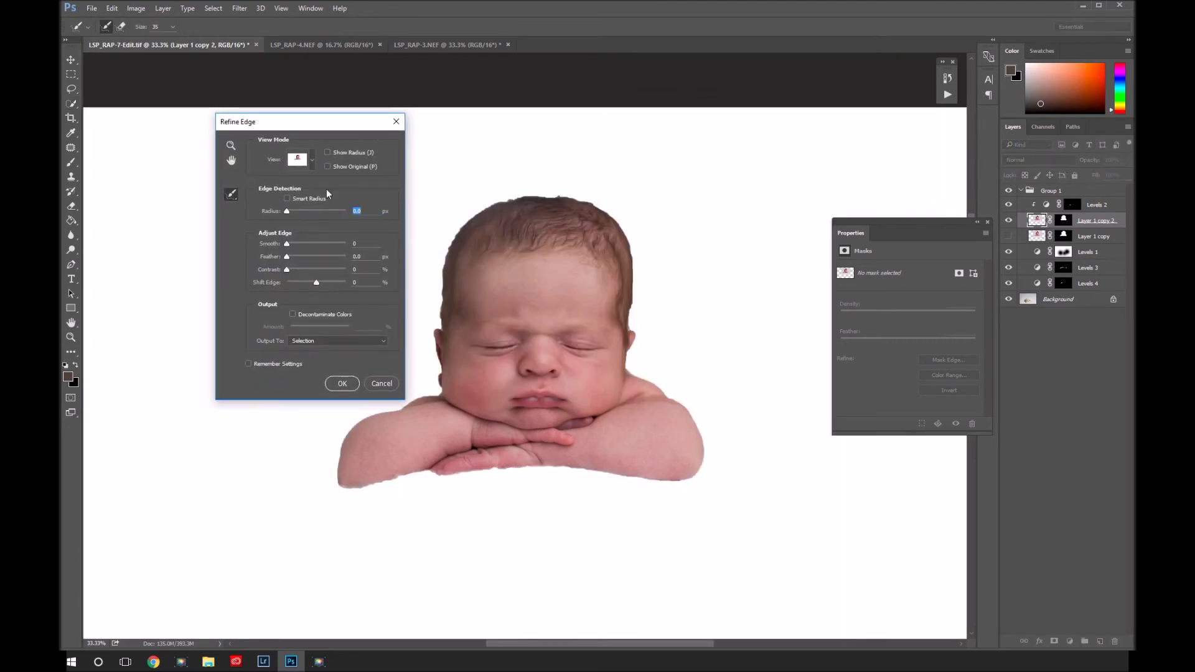
click(313, 160)
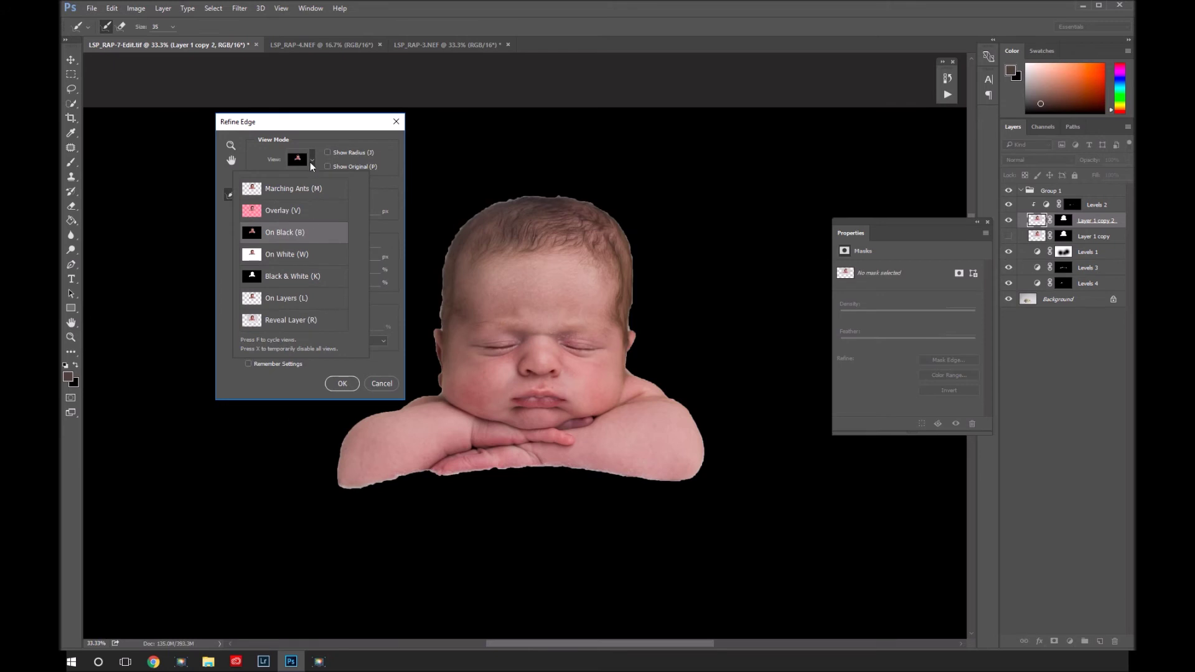
click(310, 162)
click(311, 165)
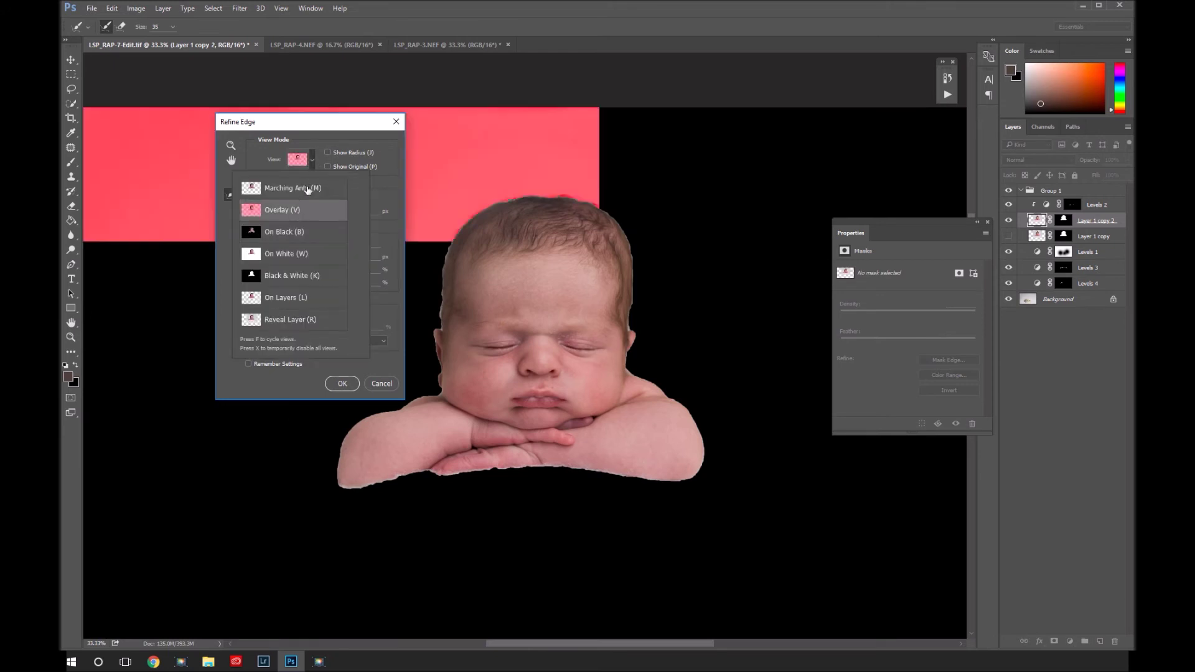
click(311, 165)
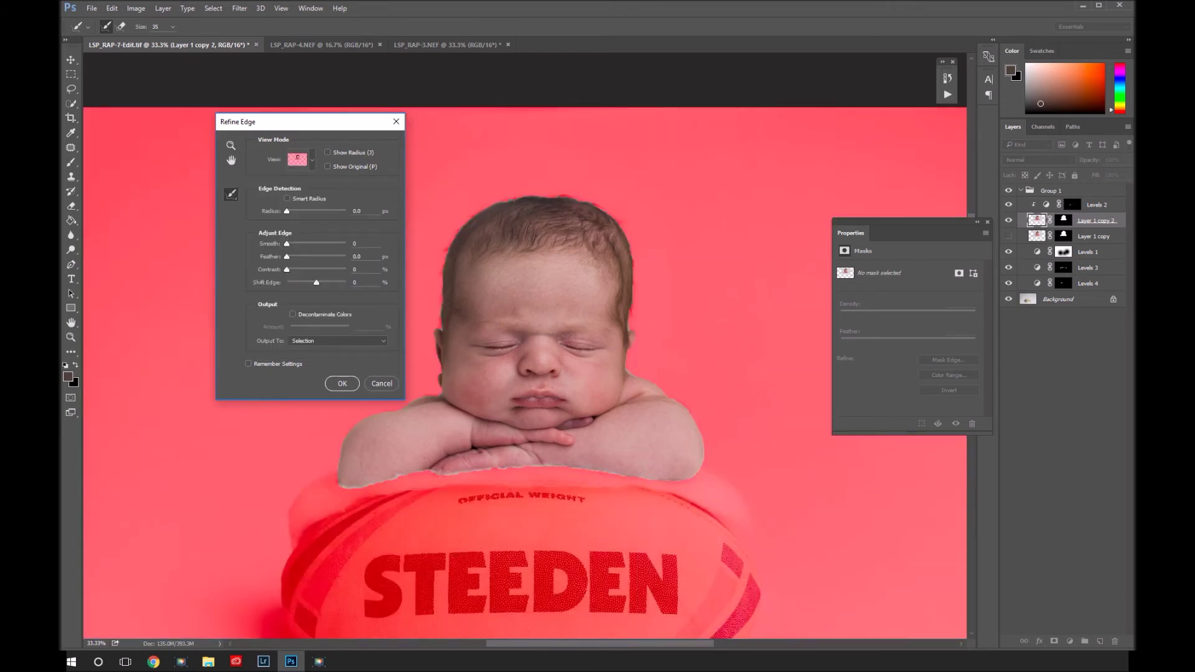
key(F10)
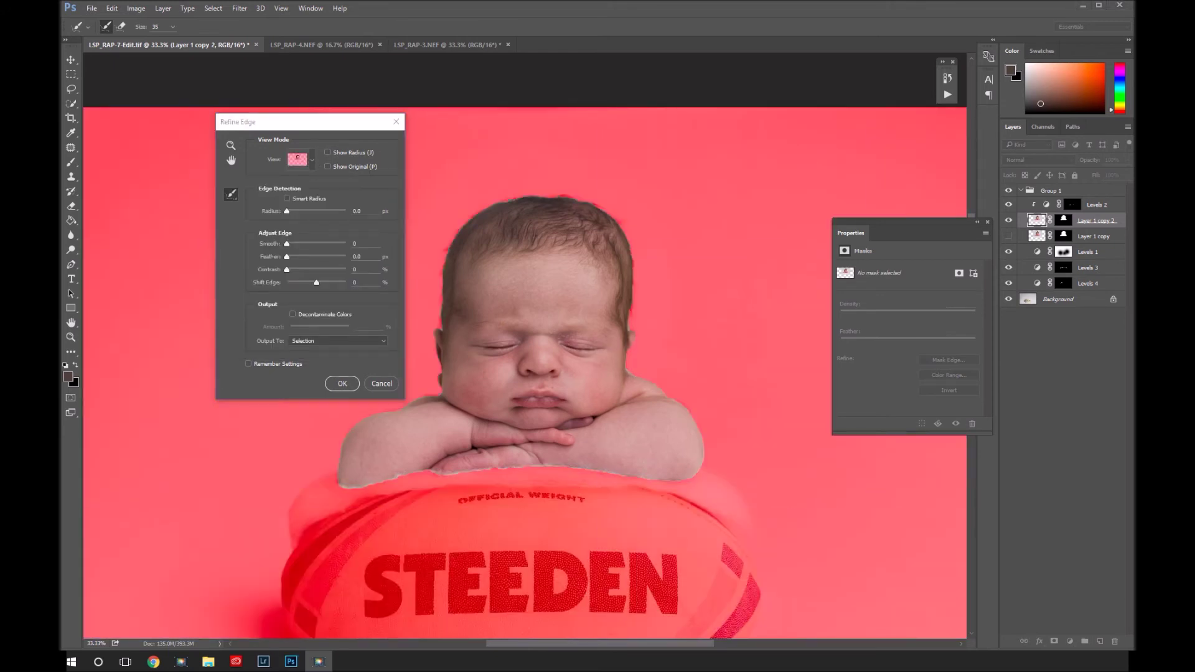
click(312, 158)
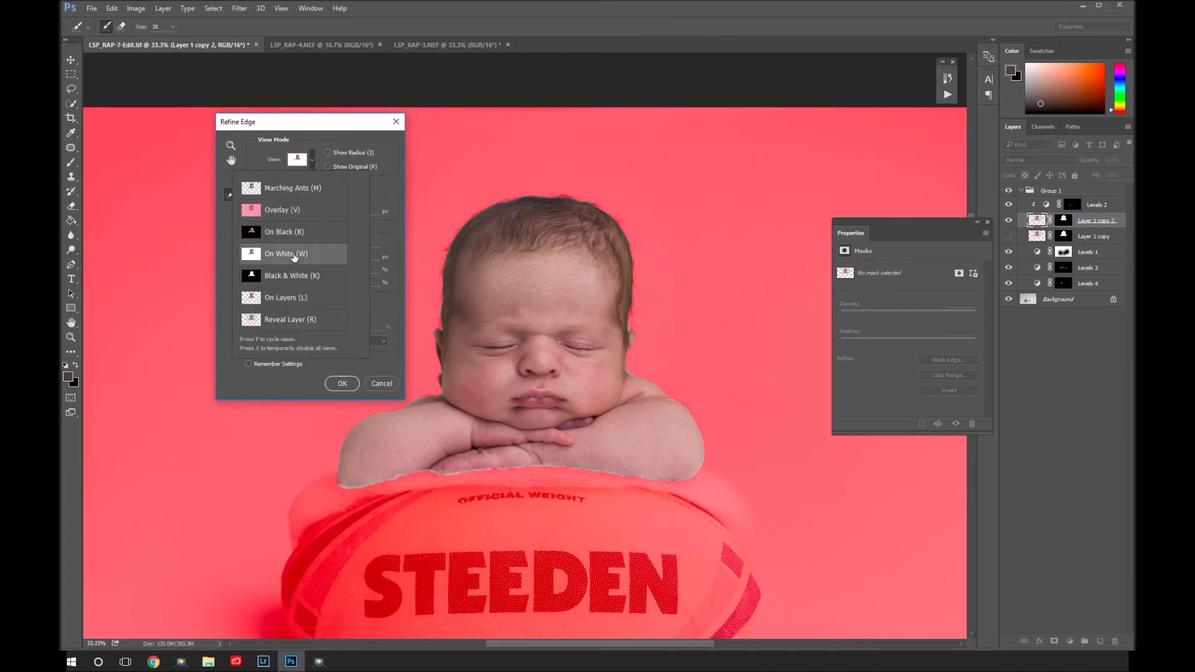
click(294, 255)
drag(346, 122, 258, 125)
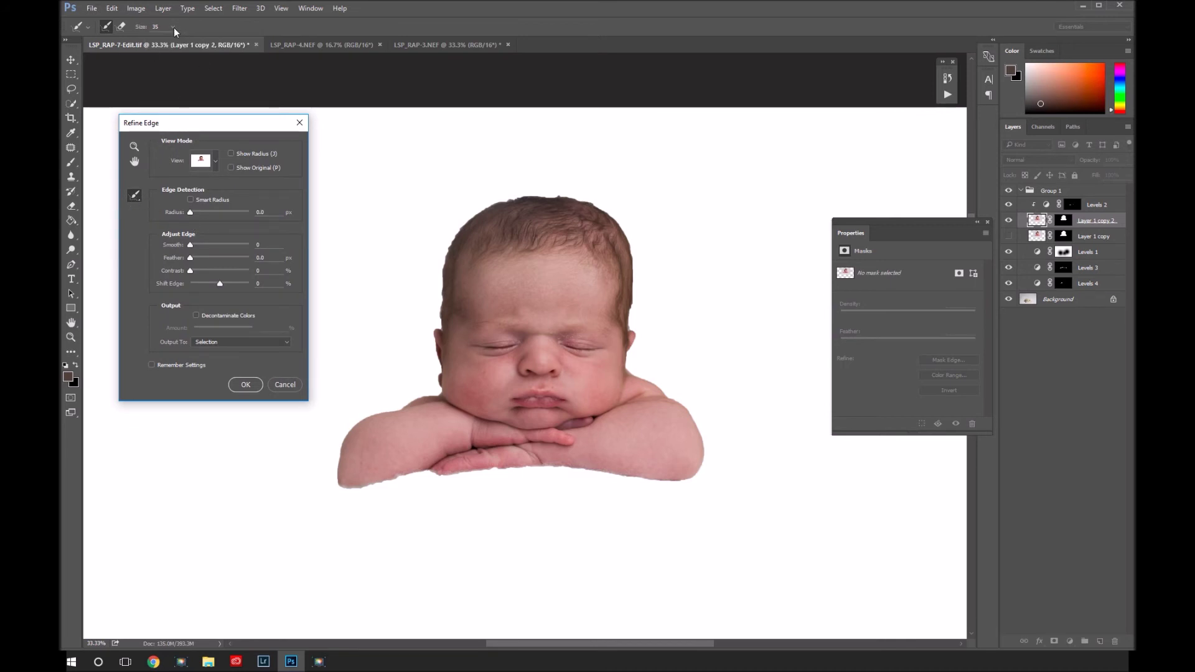
- Brush around the hair edge with a size 96 refine radius brush and output the result as a selection
drag(173, 28, 188, 40)
mouse_move(499, 201)
mouse_down()
mouse_move(453, 239)
mouse_move(432, 307)
mouse_move(439, 325)
mouse_up()
mouse_move(470, 214)
mouse_down()
mouse_move(541, 190)
mouse_move(494, 204)
mouse_move(598, 211)
mouse_move(556, 200)
mouse_move(617, 216)
mouse_move(592, 205)
mouse_move(607, 209)
mouse_move(627, 236)
mouse_move(633, 312)
mouse_move(641, 254)
mouse_move(623, 220)
mouse_move(643, 270)
mouse_move(616, 218)
mouse_move(585, 195)
mouse_move(550, 190)
mouse_move(488, 204)
mouse_move(464, 230)
mouse_move(435, 330)
mouse_up()
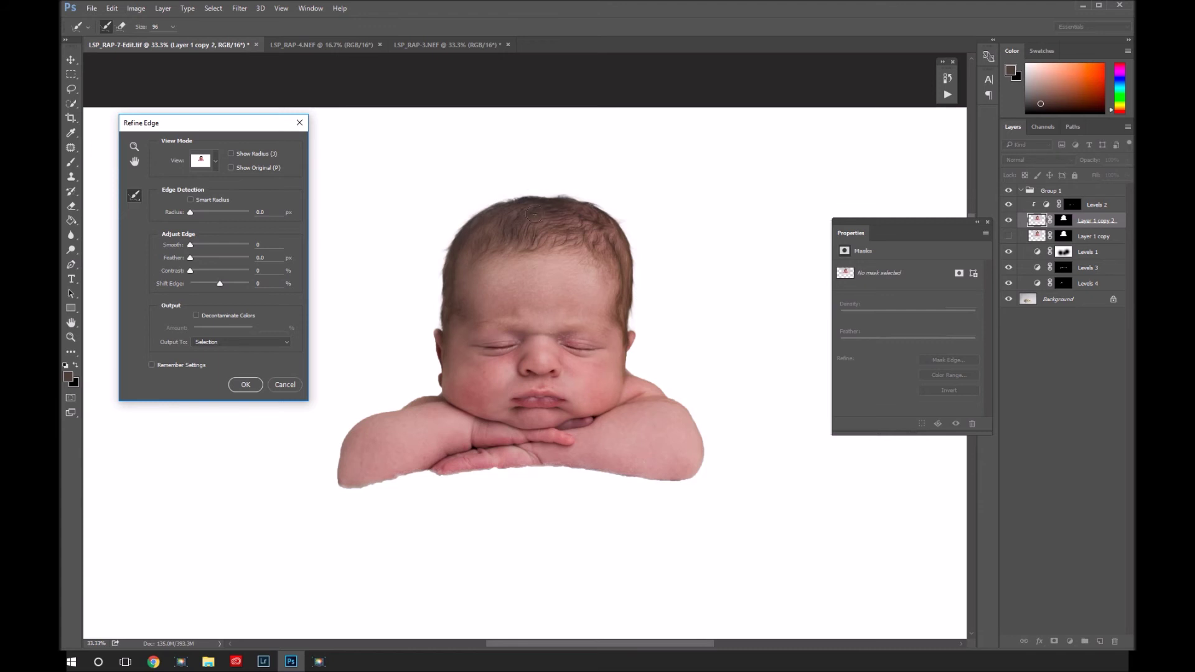
mouse_move(518, 190)
mouse_down()
mouse_move(496, 194)
mouse_move(498, 184)
mouse_move(497, 194)
mouse_move(566, 185)
mouse_up()
click(214, 344)
click(214, 353)
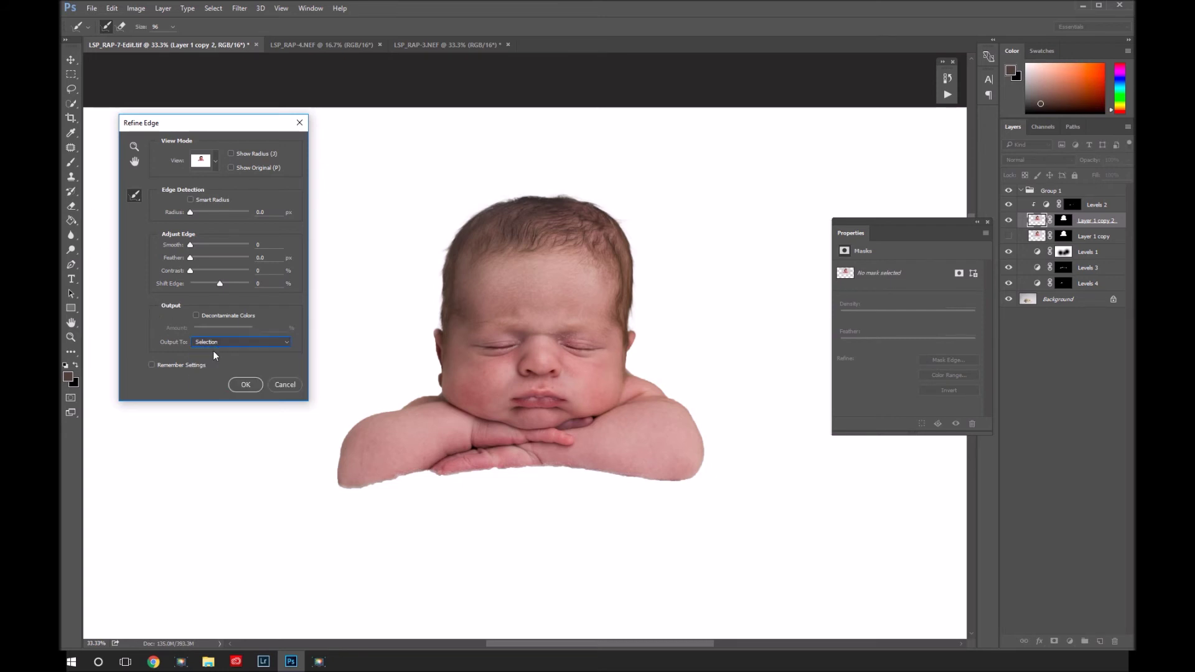
click(249, 383)
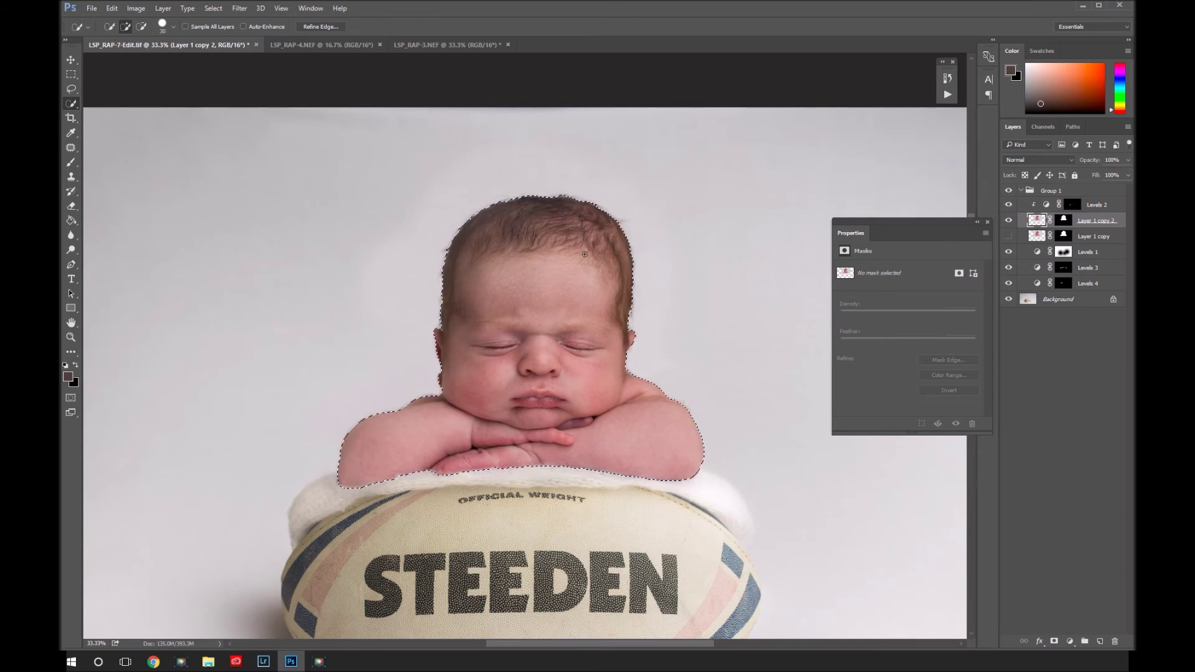
- Invert the refined selection and paint black on the Layer 1 copy 2 mask around the baby to hide the old backdrop
click(1065, 220)
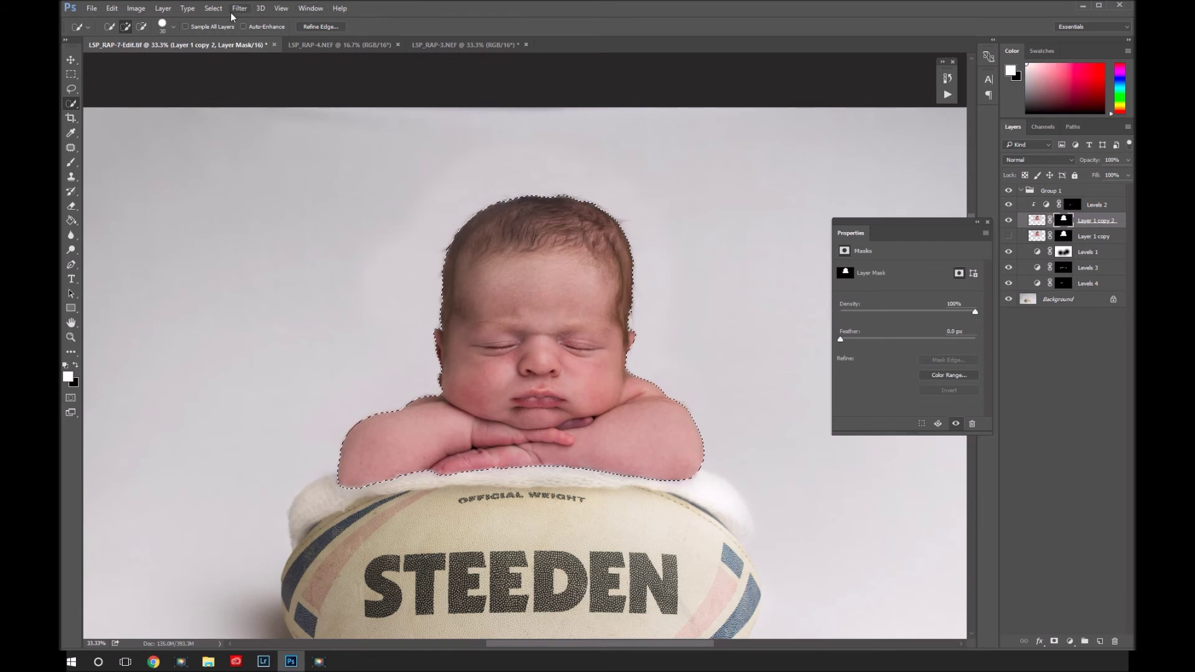
click(213, 9)
click(224, 54)
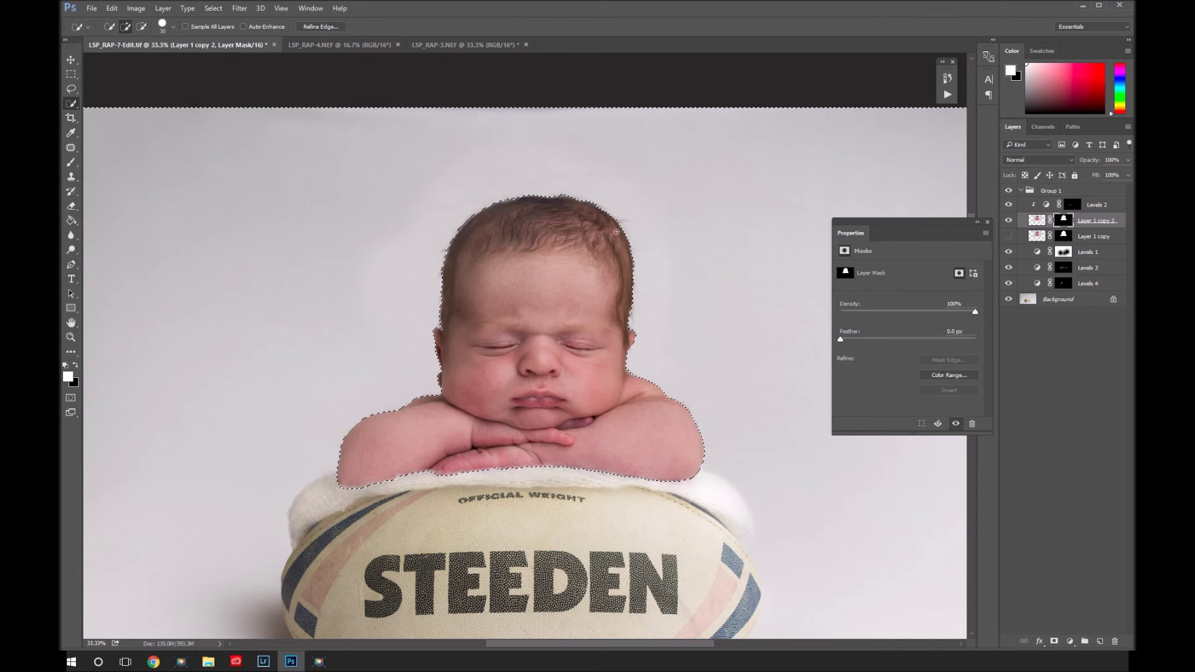
key(b)
key(x)
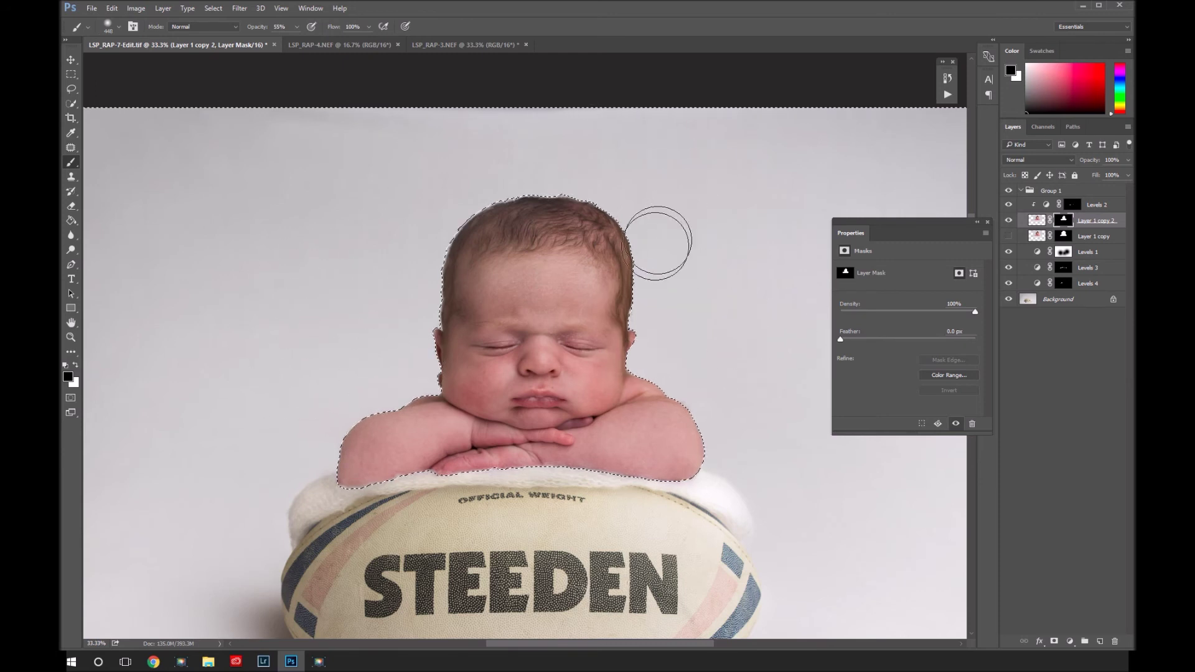
key(ctrl+d)
key(z)
drag(527, 201, 521, 208)
key(x)
click(494, 200)
key(x)
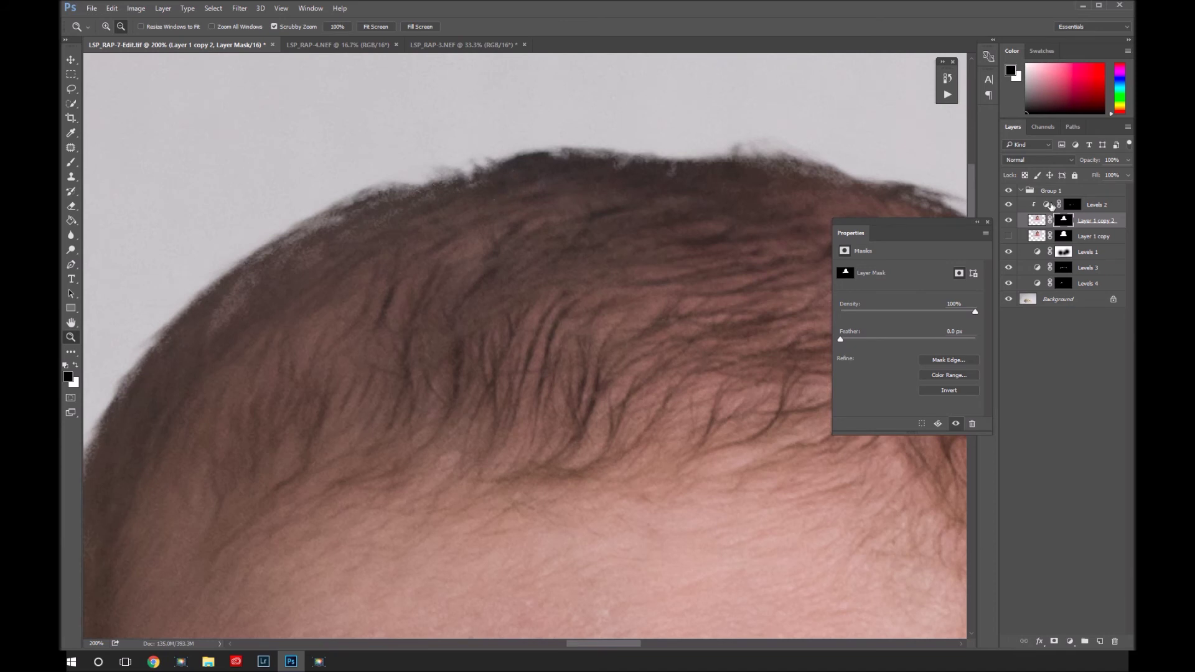
key(b)
right_click(548, 237)
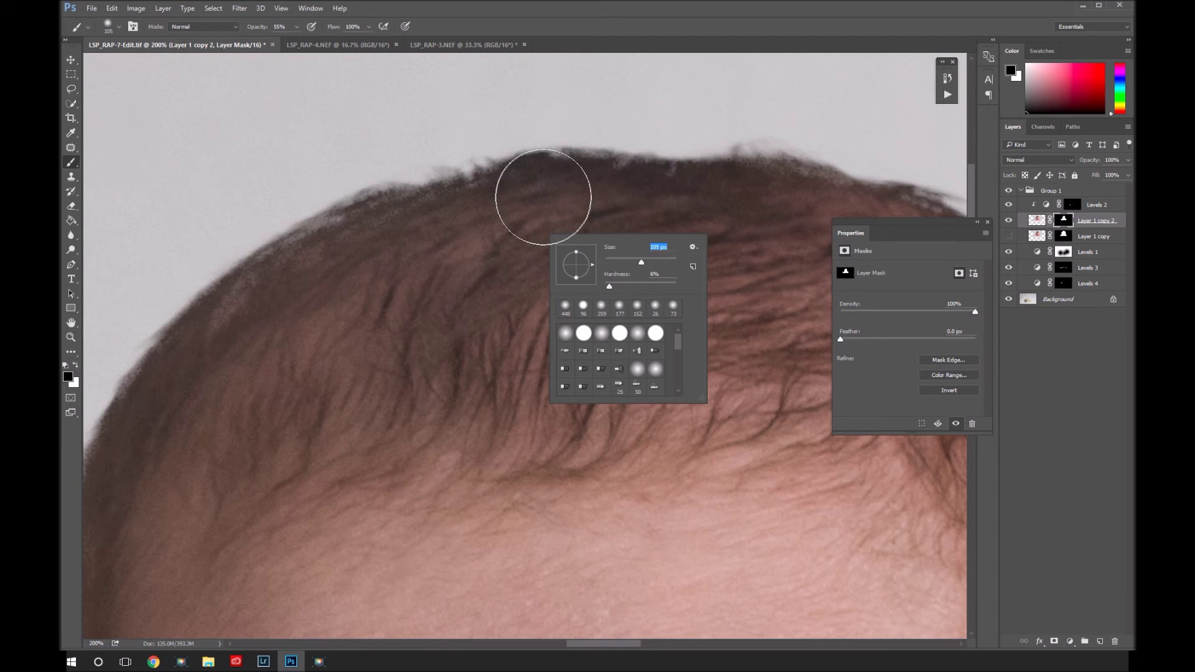
click(541, 190)
click(481, 201)
key(ctrl+alt+z)
key(ctrl+alt+z)
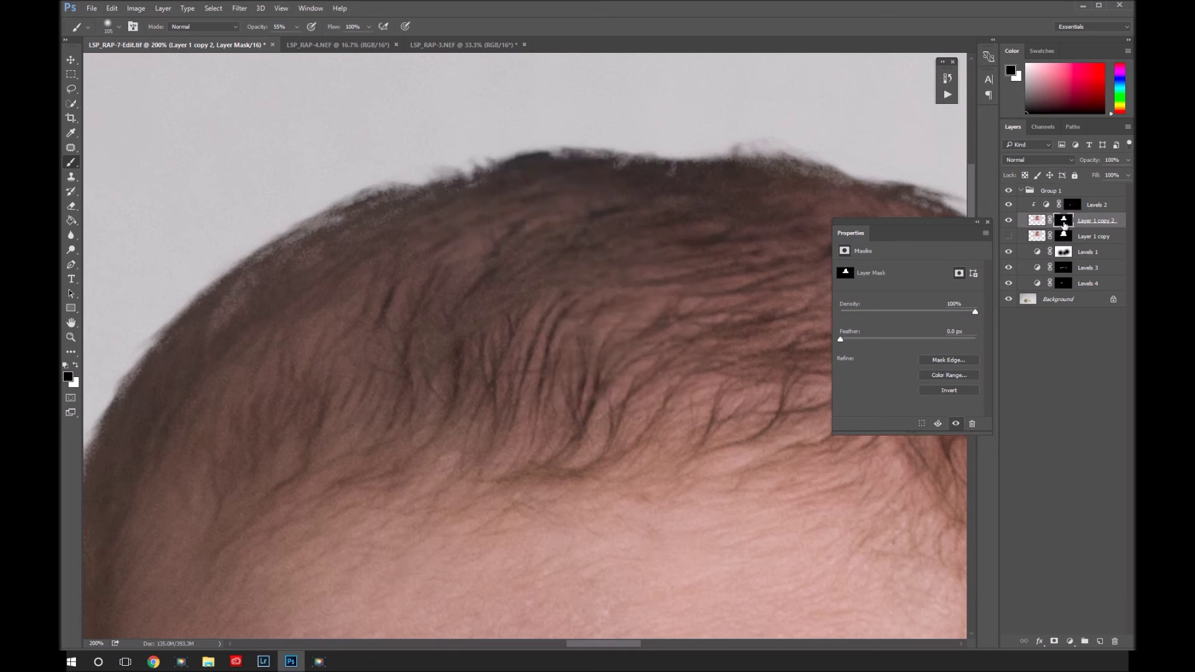
- Paint white at 55% opacity on the Layer 1 copy 2 mask along the top of the head to restore fine hairs
shift+click(1065, 222)
shift+click(1065, 222)
key(x)
right_click(506, 209)
drag(602, 236, 597, 237)
mouse_move(521, 177)
mouse_down()
mouse_move(408, 190)
mouse_move(431, 182)
mouse_move(175, 358)
mouse_up()
mouse_move(747, 192)
mouse_down()
mouse_move(515, 196)
mouse_move(757, 201)
mouse_up()
drag(441, 233, 247, 259)
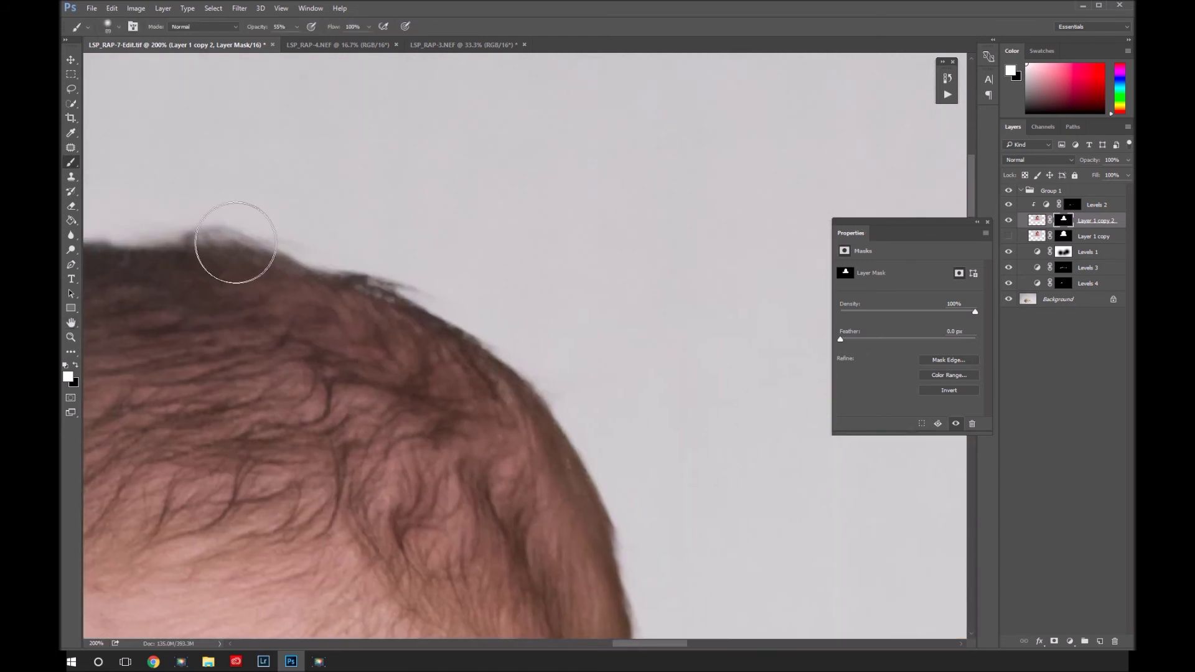
- Restore the hair along the sides of the head with white strokes on the mask and check the whole image
drag(566, 547, 408, 195)
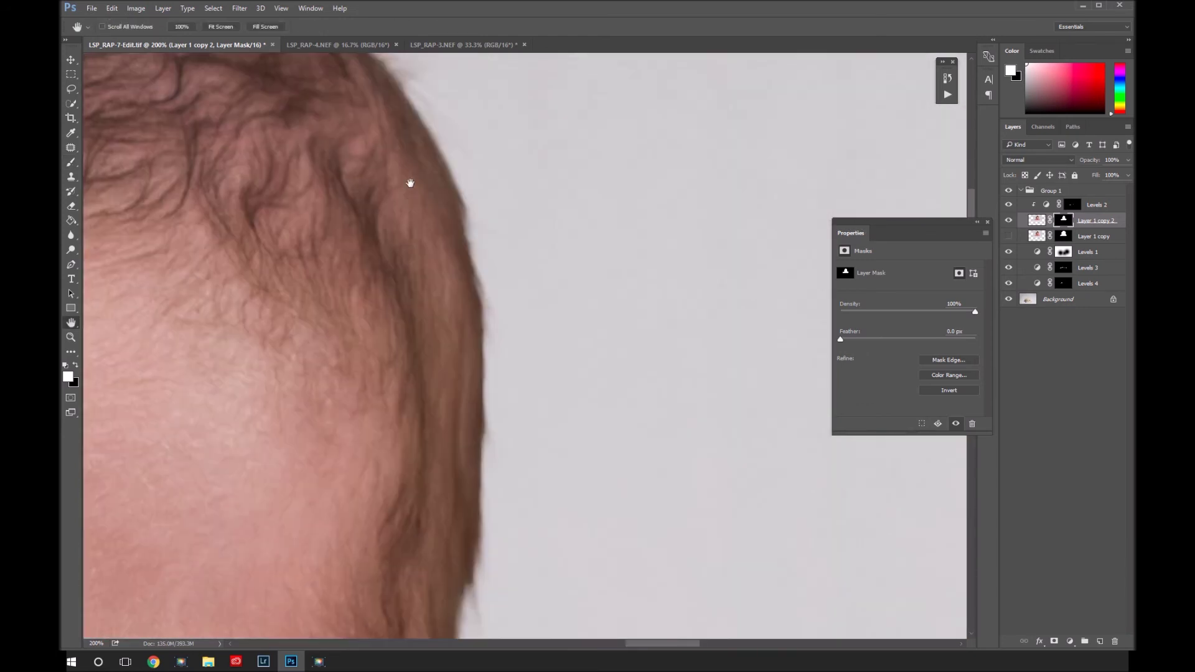
mouse_move(222, 328)
mouse_down()
mouse_move(485, 243)
mouse_move(651, 310)
mouse_up()
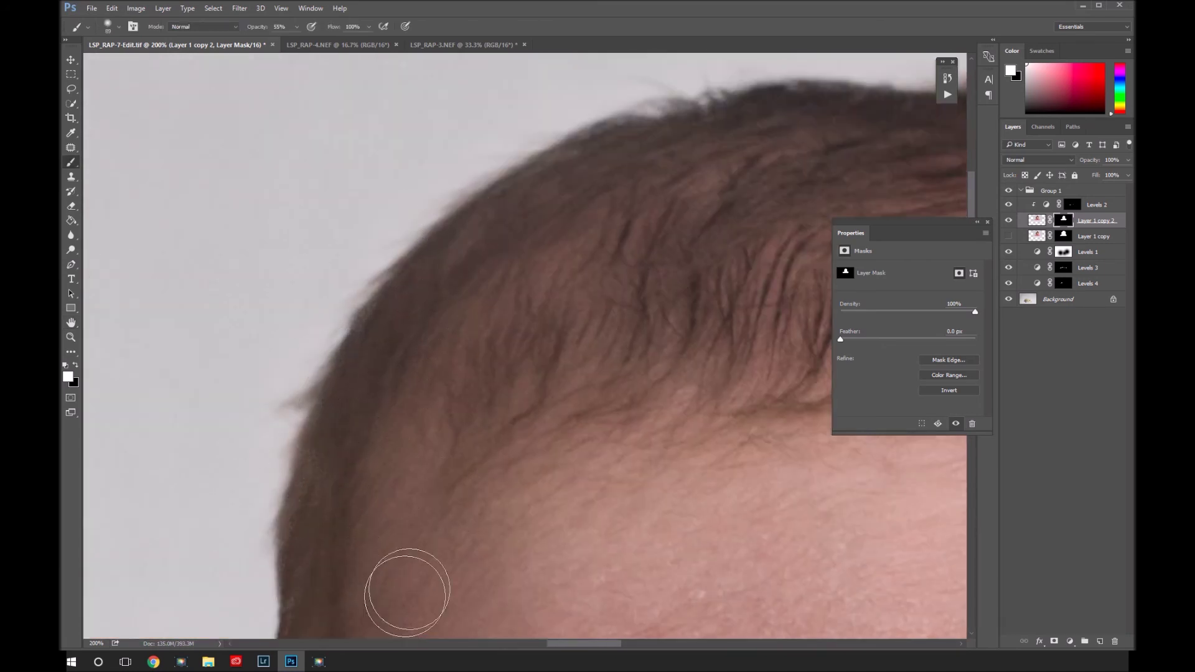
drag(382, 603, 555, 270)
mouse_move(475, 182)
mouse_down()
mouse_move(500, 363)
mouse_move(442, 554)
mouse_move(433, 478)
mouse_move(436, 541)
mouse_move(473, 614)
mouse_up()
key(z)
click(560, 405)
click(560, 405)
click(559, 405)
click(559, 405)
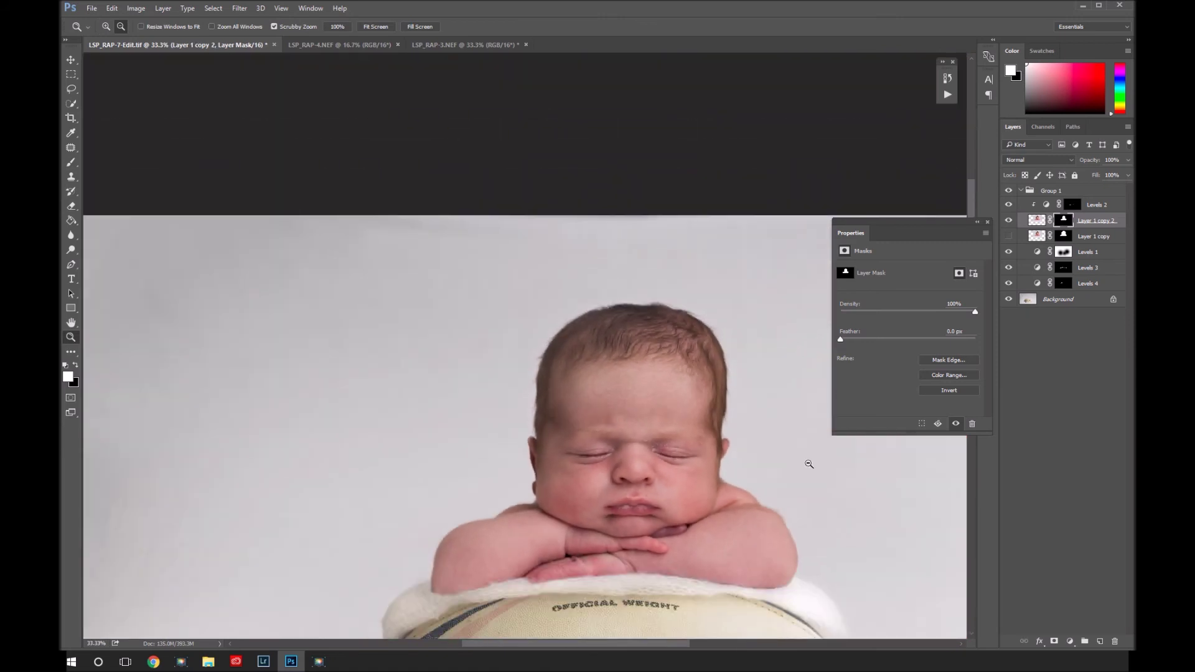
alt+click(672, 355)
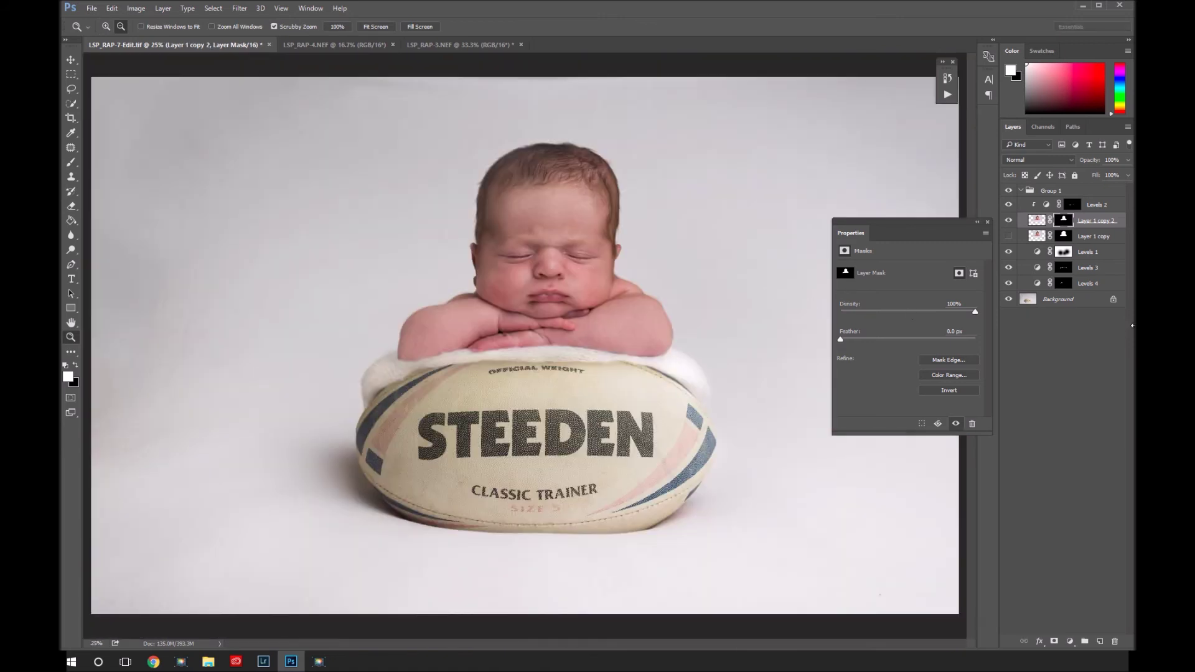
- Flatten the image, discarding the hidden layers, and save the file
click(1112, 299)
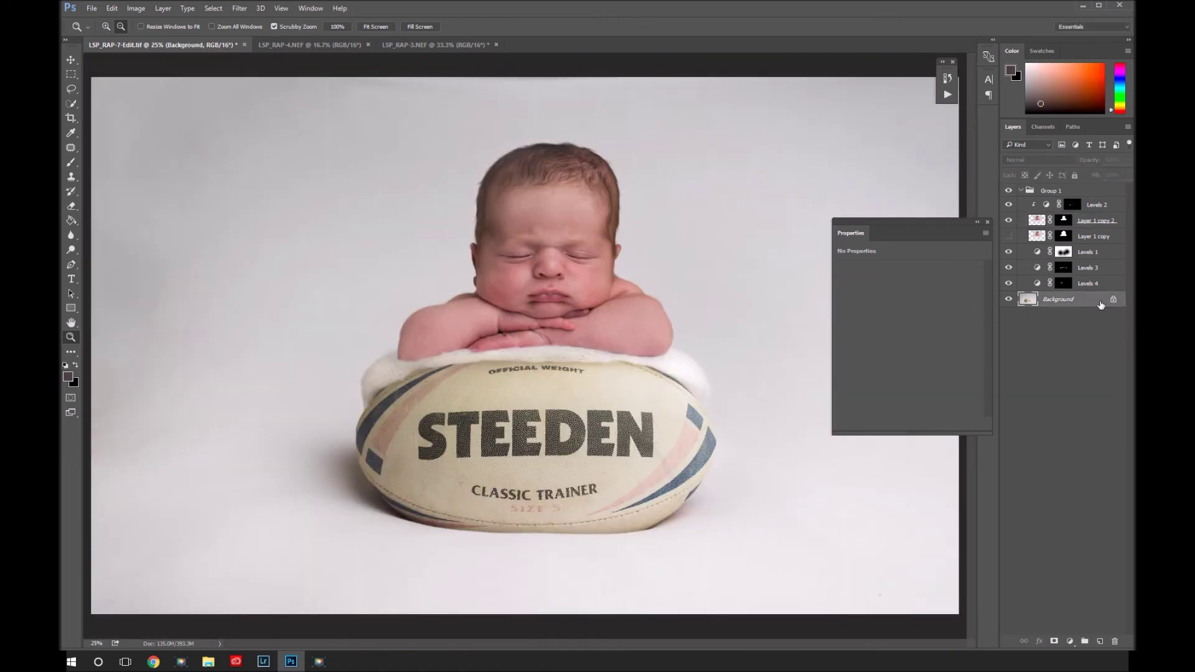
right_click(1115, 303)
click(1059, 424)
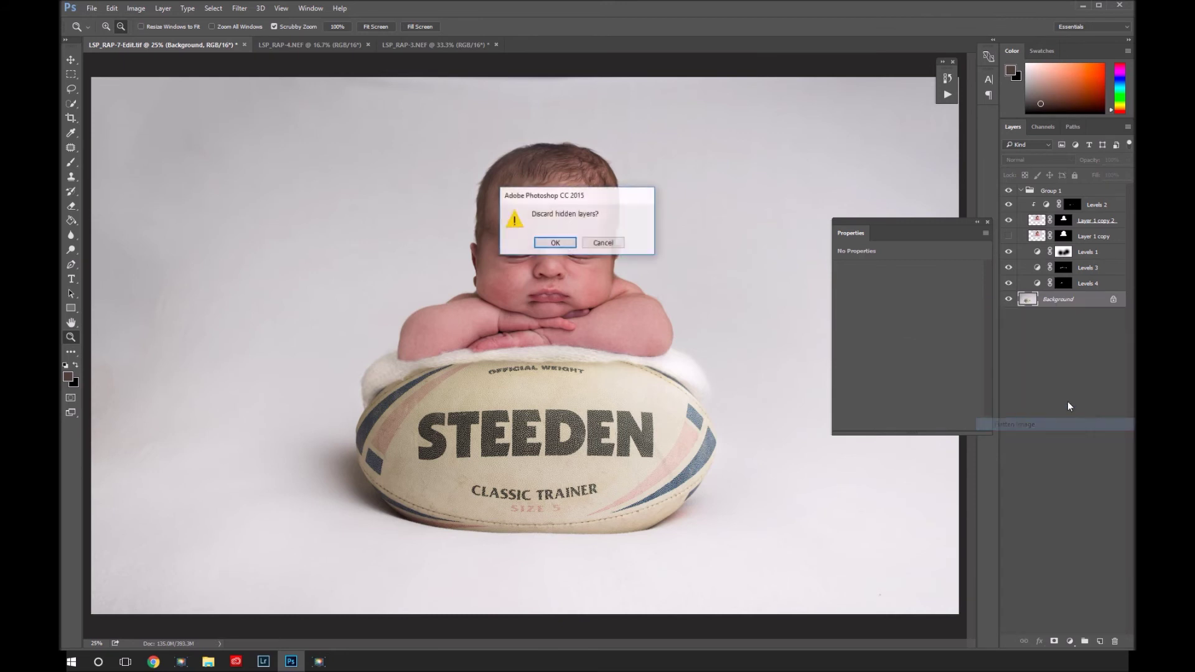
click(556, 240)
drag(913, 241, 1080, 344)
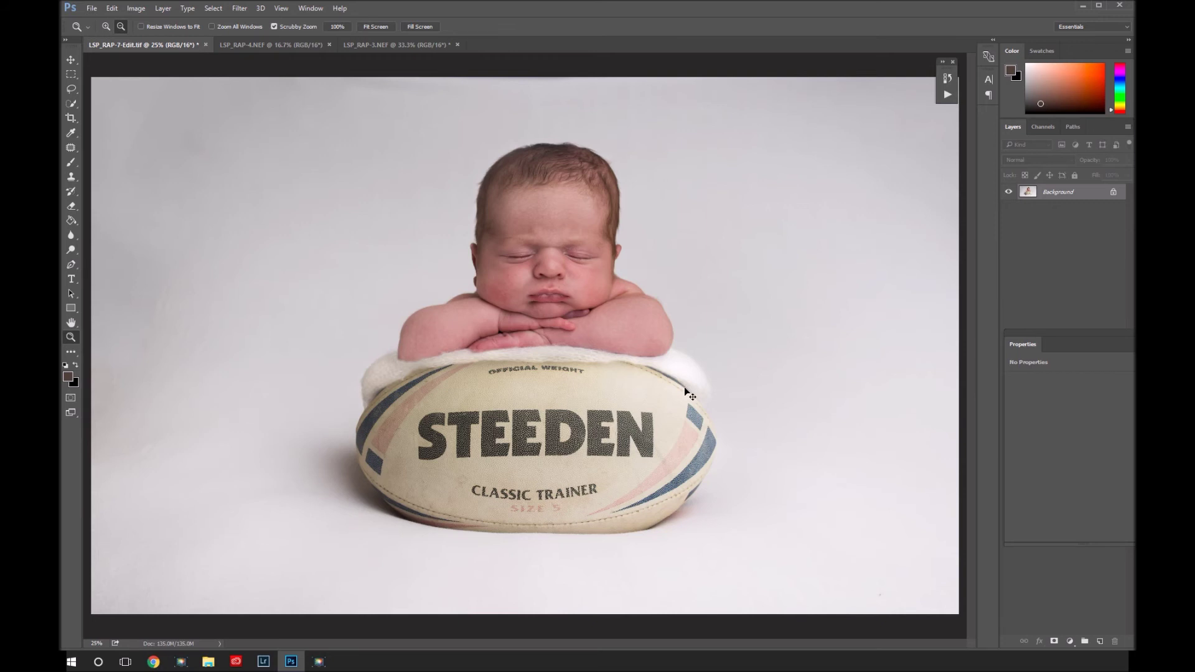
key(ctrl+s)
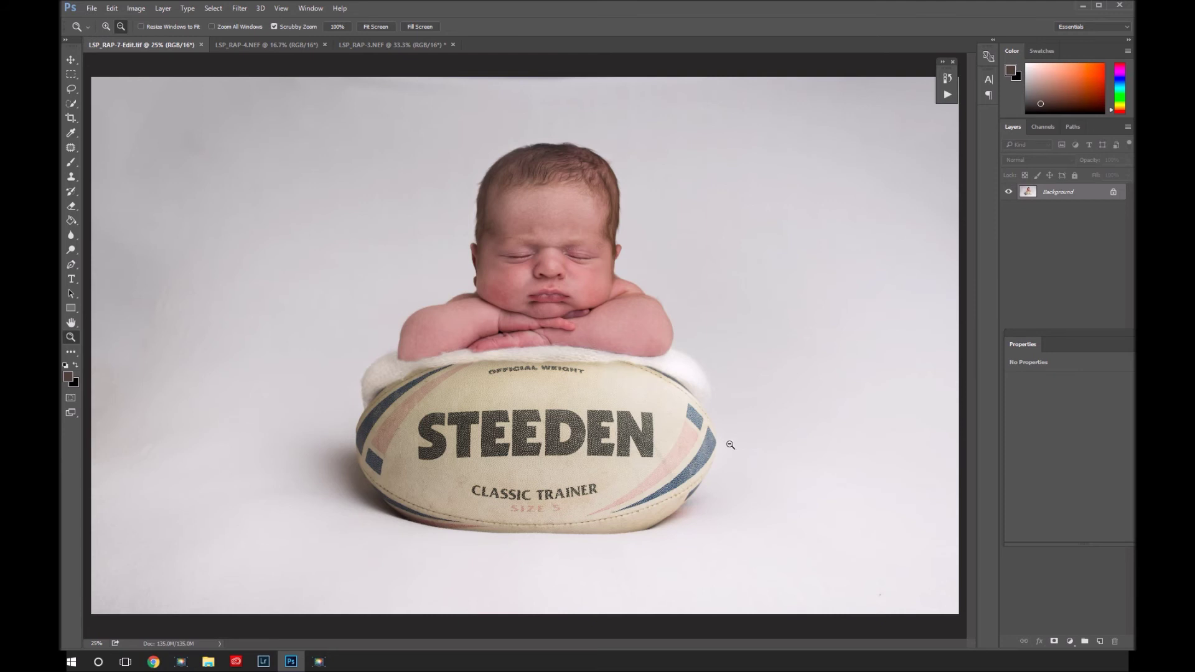
- Duplicate the background layer and run the Complete Baby Quick Fix action to add the set of skin retouching layers
key(ctrl+j)
click(561, 300)
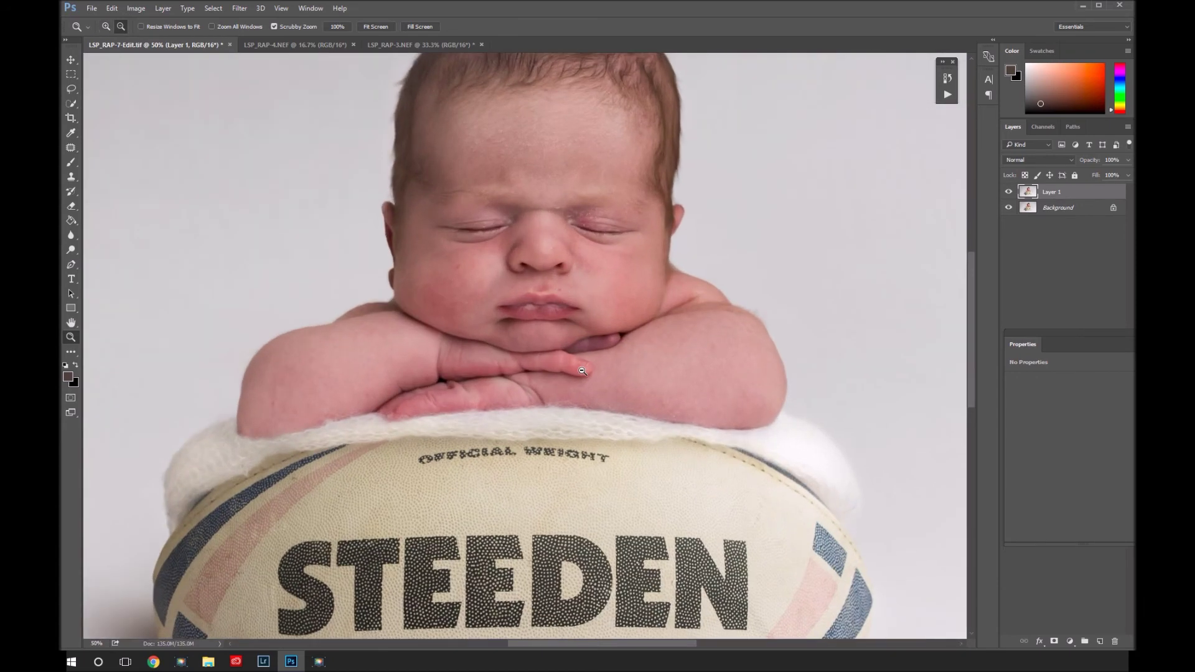
alt+click(582, 371)
alt+click(583, 371)
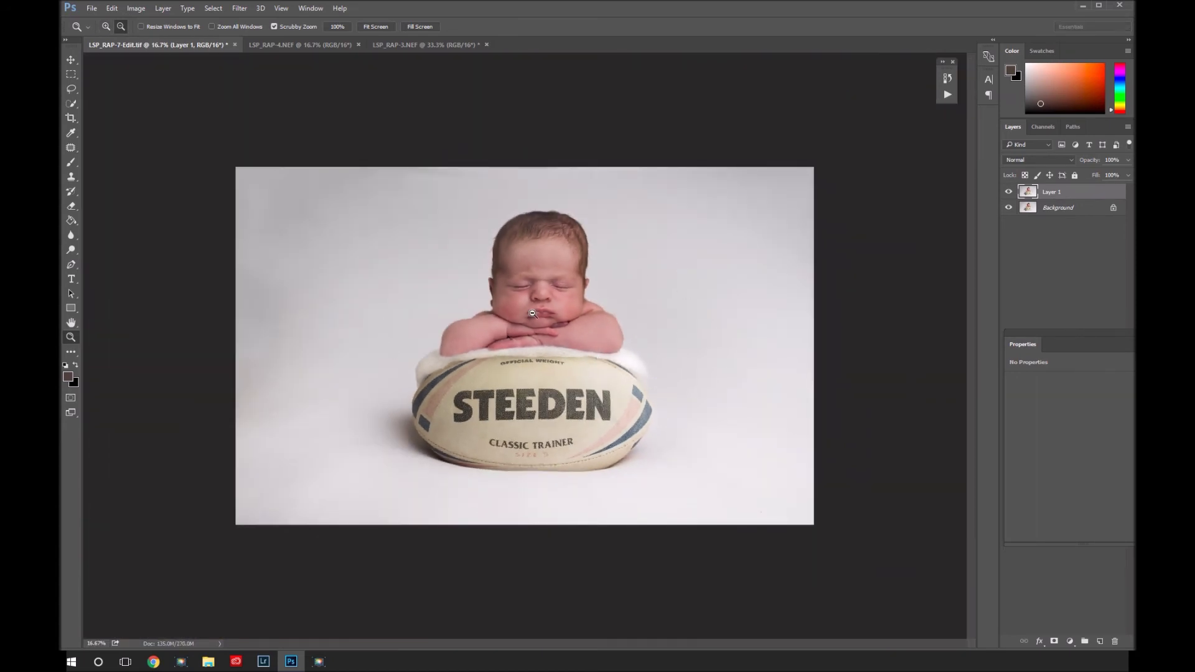
click(949, 95)
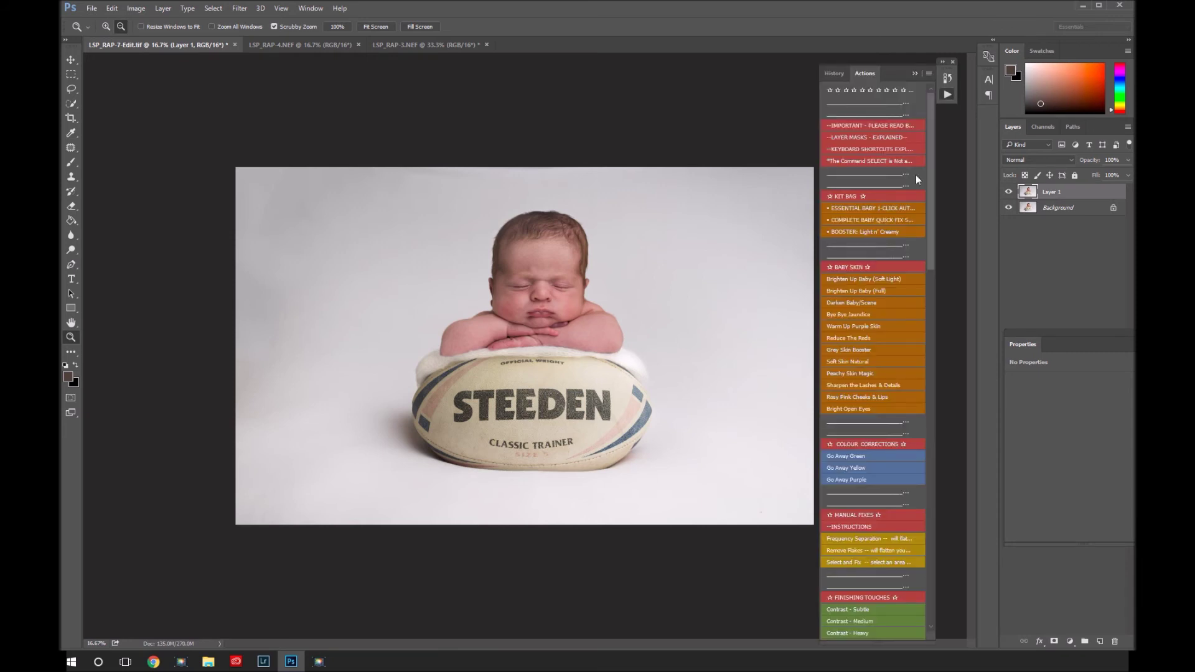
click(916, 220)
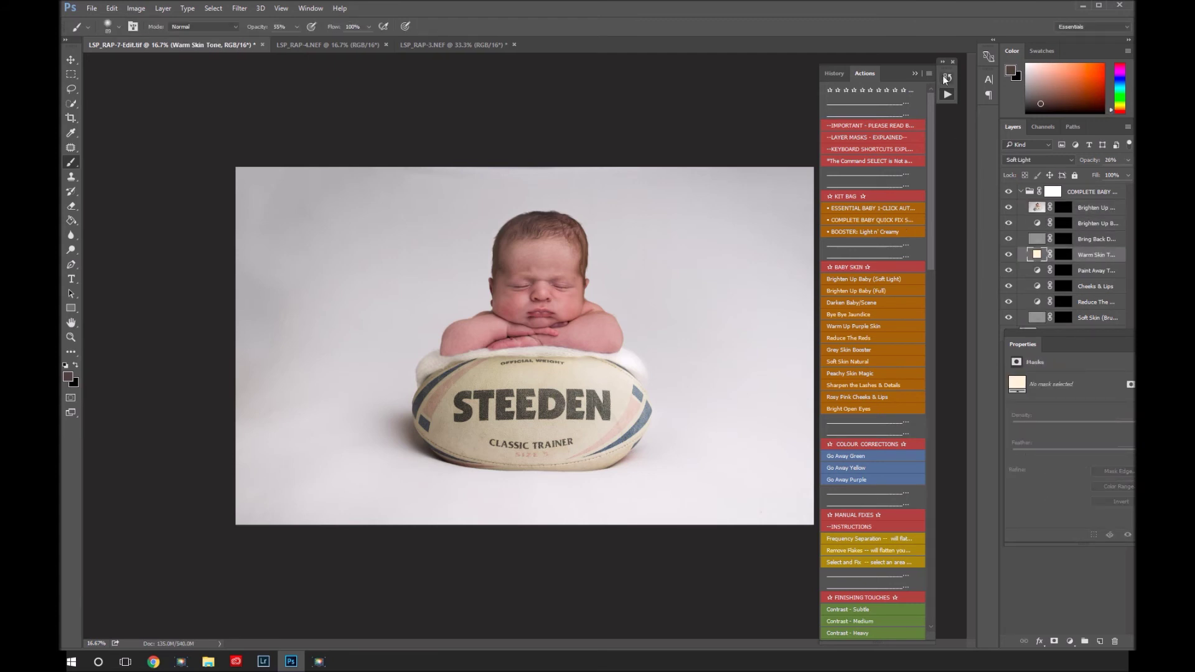
click(915, 73)
drag(1055, 350, 914, 312)
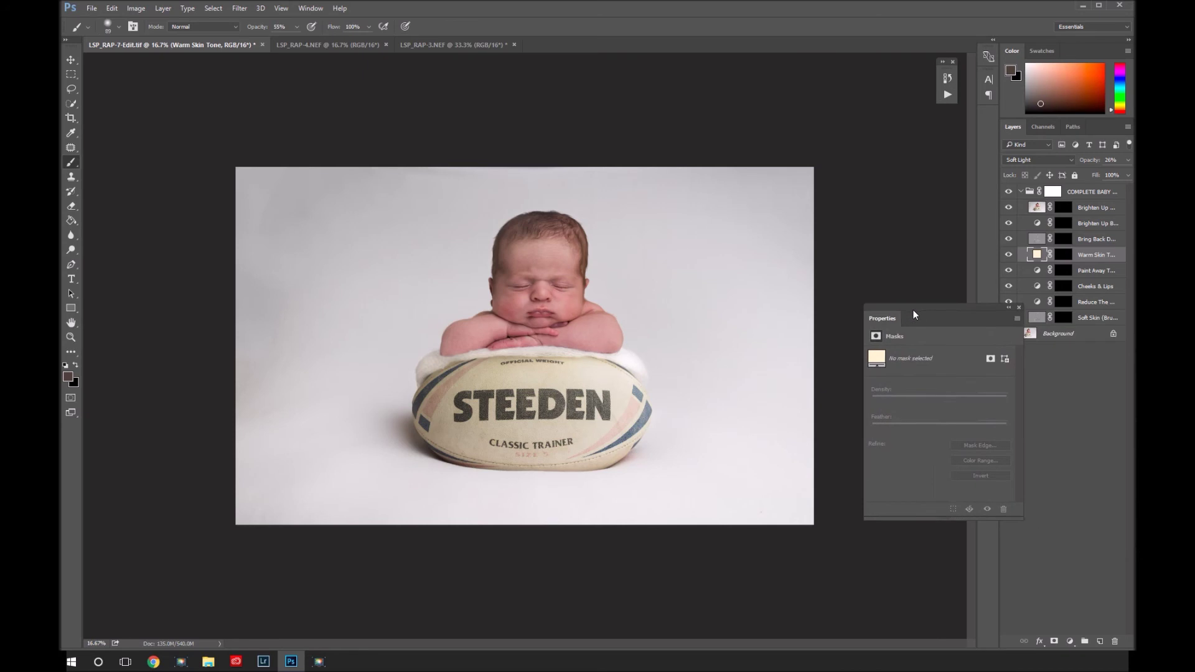
click(1010, 308)
- Examine the baby fix set's layer masks one by one, from Soft Skin up to Brighten Up More
click(1063, 317)
key(z)
click(582, 299)
click(582, 299)
click(584, 299)
key(b)
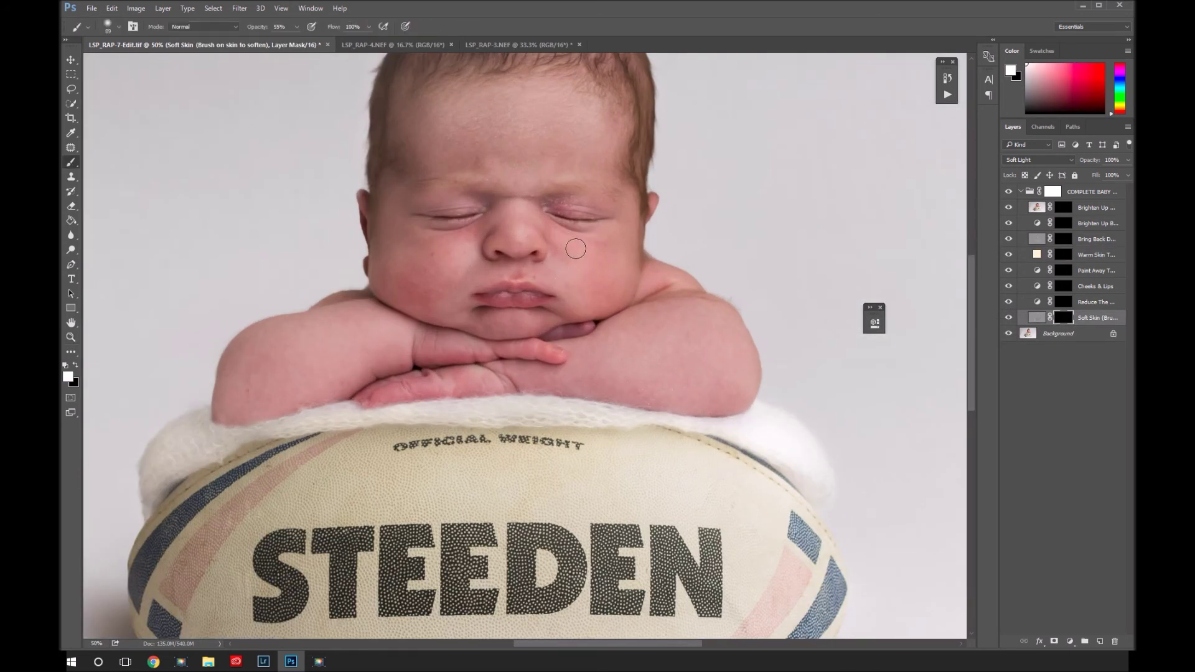
scroll(576, 262, up, 1)
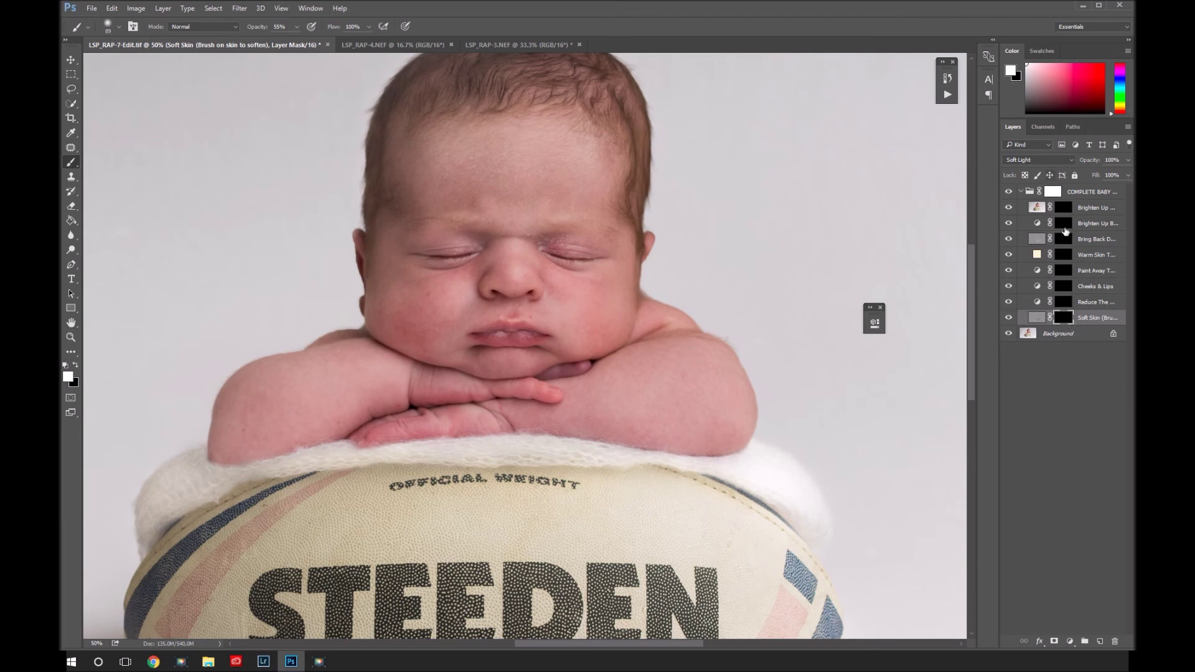
click(1063, 287)
click(1063, 270)
click(1062, 255)
click(1063, 239)
click(1063, 223)
click(1063, 207)
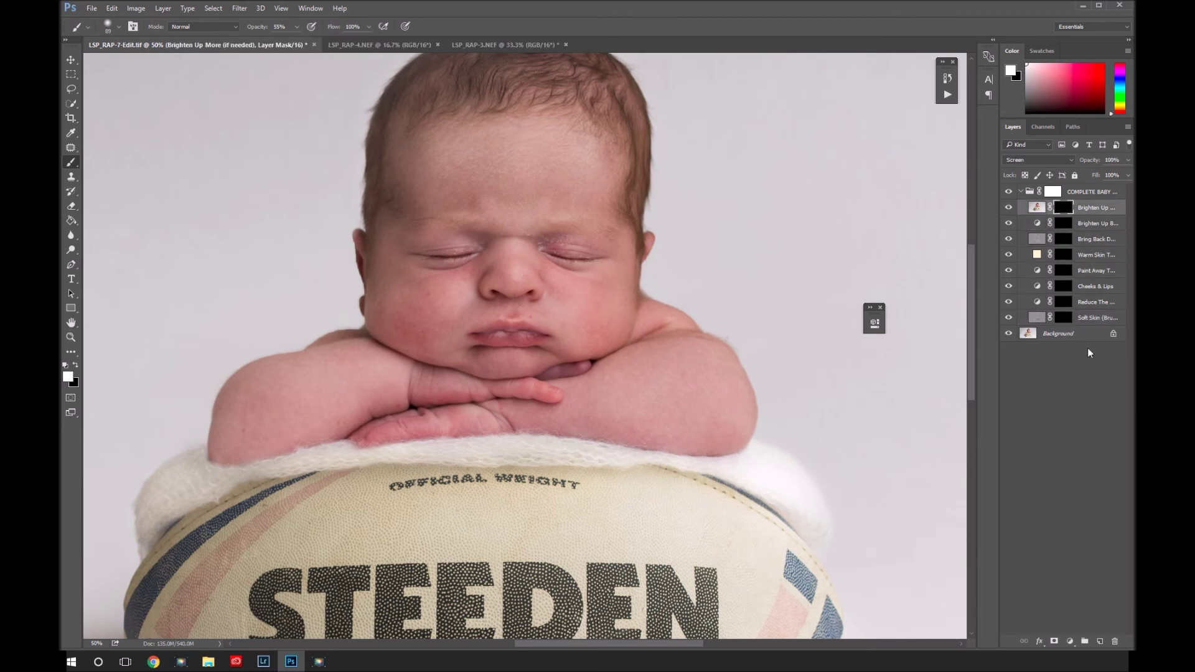
- Paint white at 36% brush opacity on the Soft Skin mask over the baby's face and arms
click(1065, 318)
click(298, 27)
click(1064, 319)
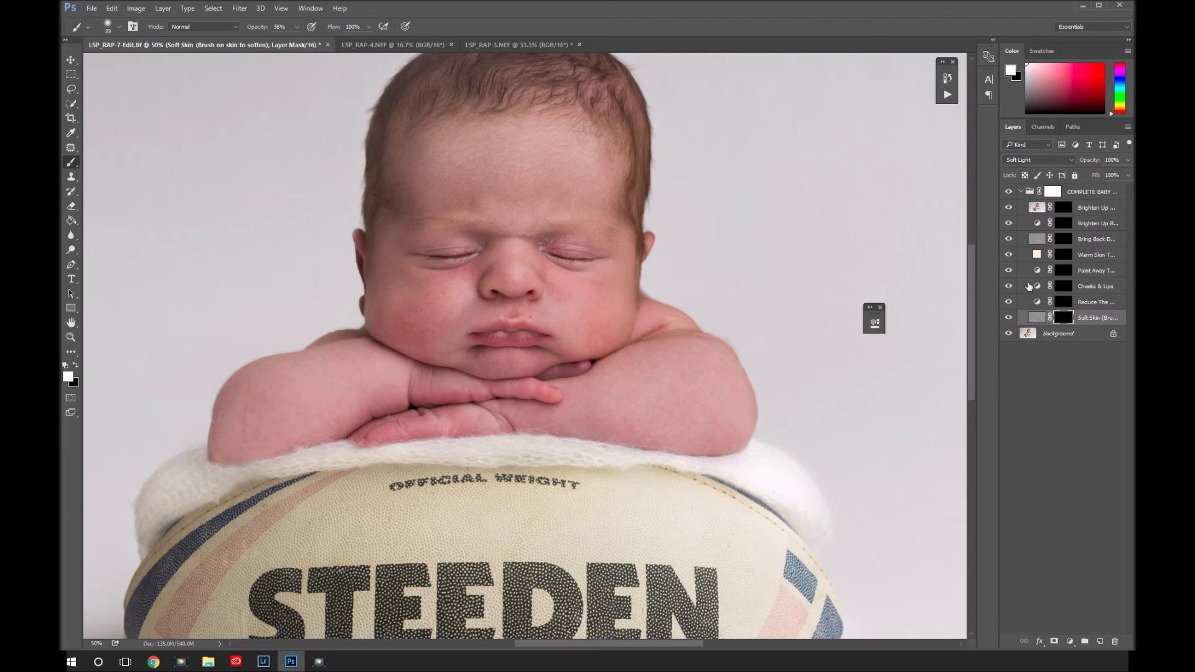
right_click(490, 229)
drag(582, 256, 595, 256)
mouse_move(559, 194)
mouse_down()
mouse_move(473, 148)
mouse_move(505, 169)
mouse_up()
right_click(651, 402)
drag(752, 431, 761, 430)
mouse_move(703, 386)
mouse_down()
mouse_move(565, 398)
mouse_move(610, 411)
mouse_up()
drag(349, 378, 275, 426)
- Refine the skin softening on the face and around the eyes with smaller 177 px and 111 px brushes
right_click(642, 204)
drag(642, 205, 635, 204)
key(Return)
scroll(609, 317, up, 1)
scroll(609, 318, up, 3)
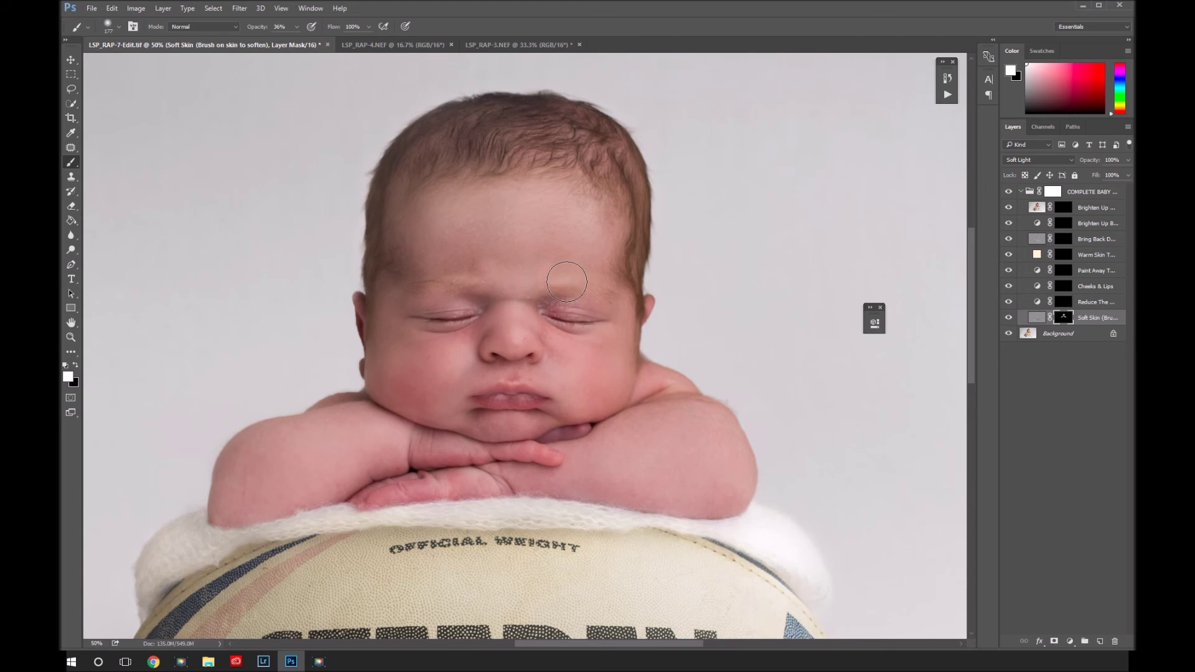
right_click(593, 288)
click(556, 308)
scroll(534, 372, down, 1)
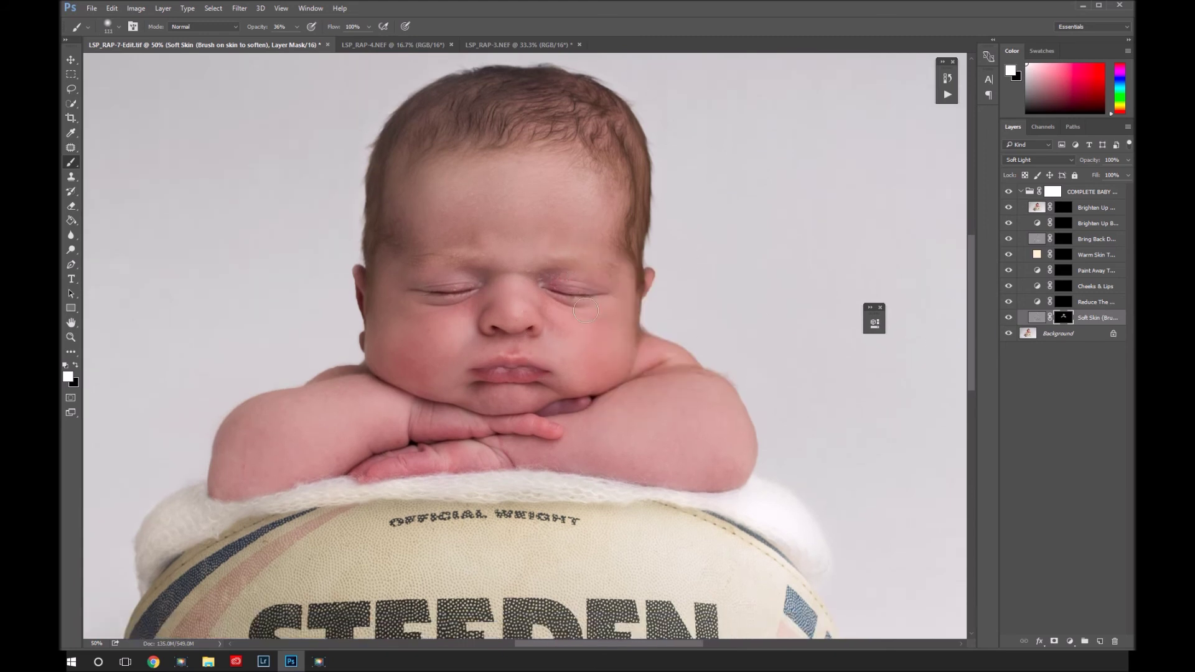
- Paint white with a 291 px brush on the Reduce The Reds mask over the face, arms and hands
click(1065, 303)
scroll(492, 286, up, 1)
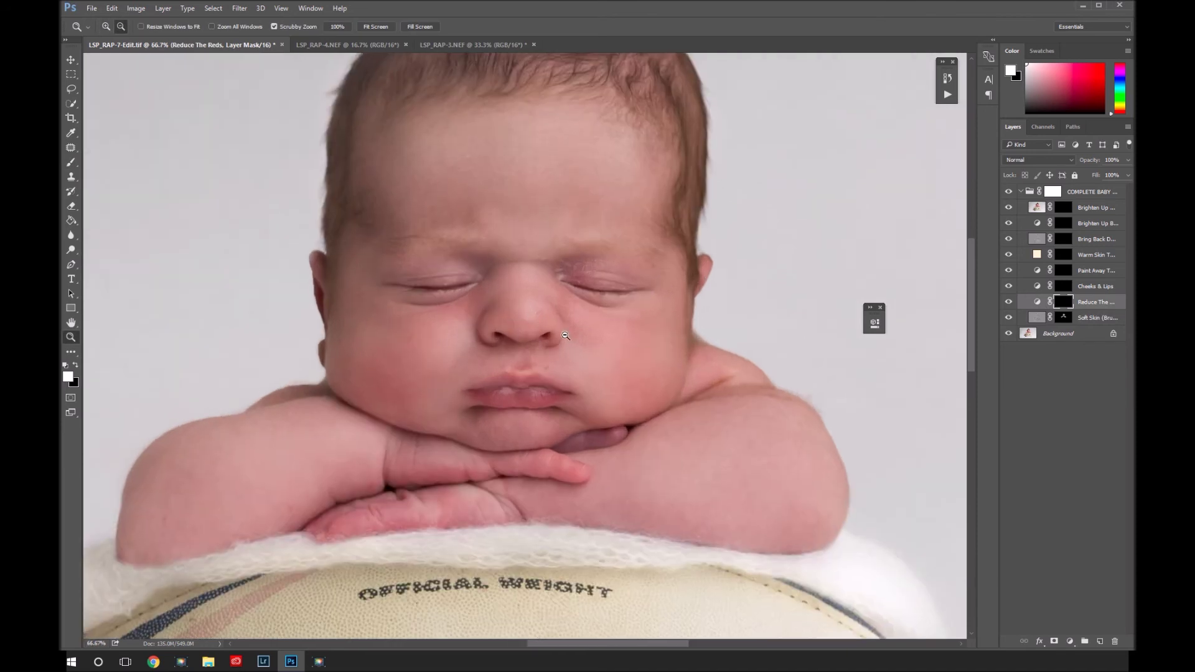
right_click(565, 345)
click(1067, 305)
scroll(471, 304, up, 3)
drag(583, 365, 604, 355)
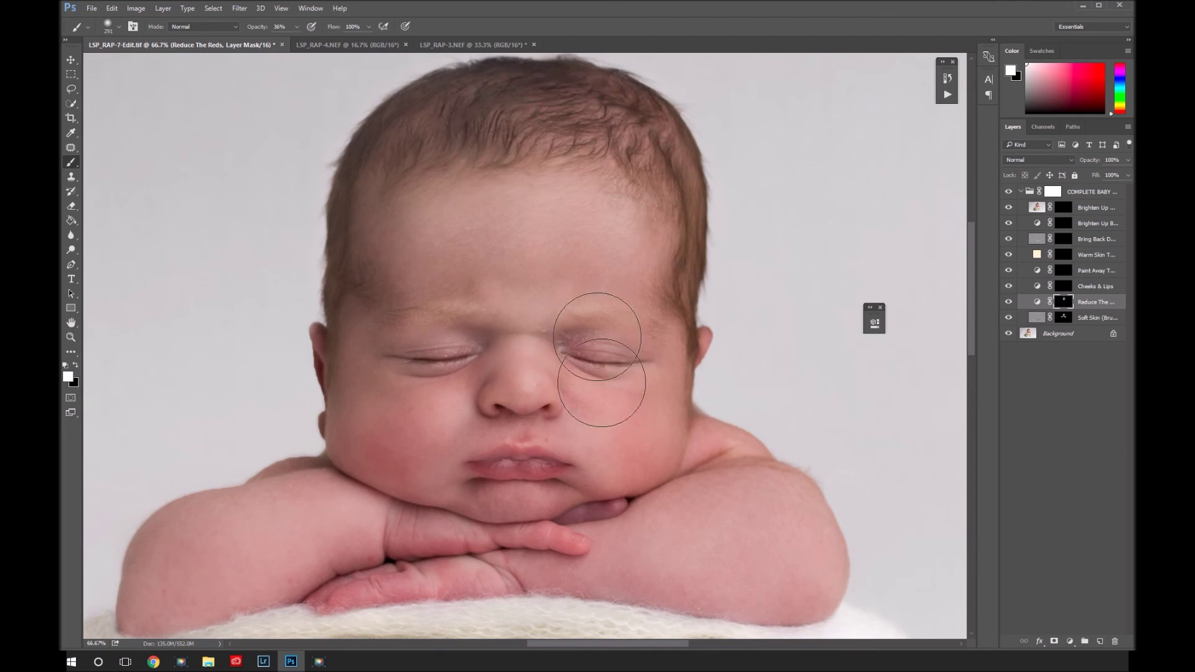
scroll(602, 382, down, 1)
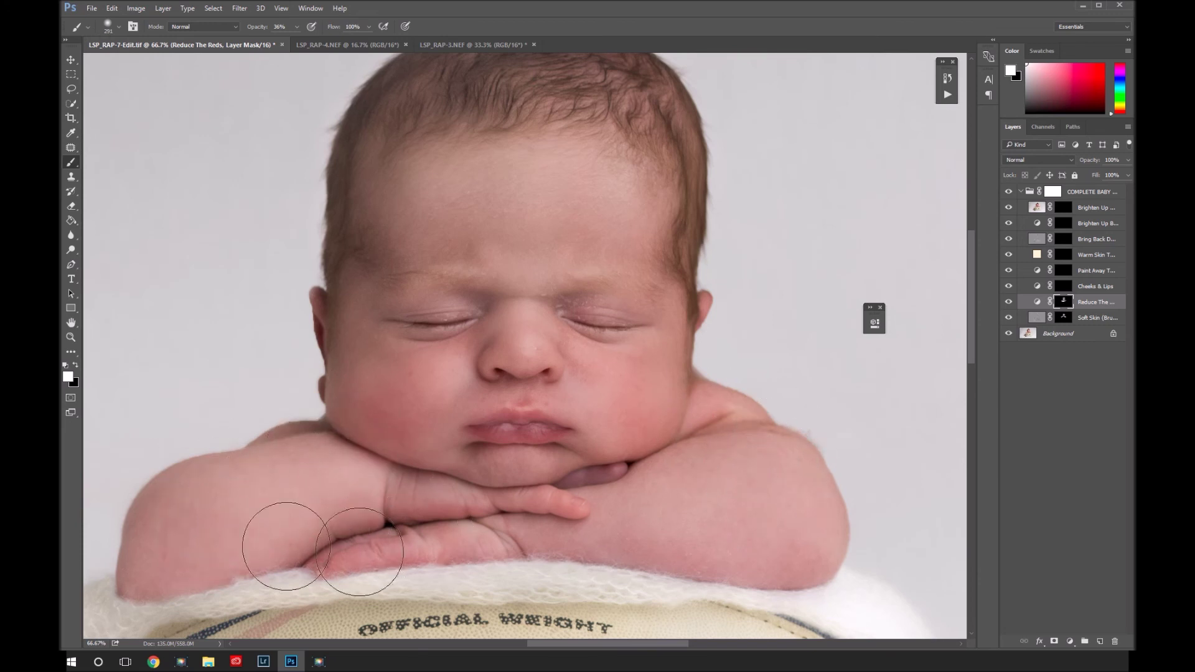
- Paint white over both cheeks and the lips on the Cheeks & Lips mask and lower that layer's opacity
click(1064, 288)
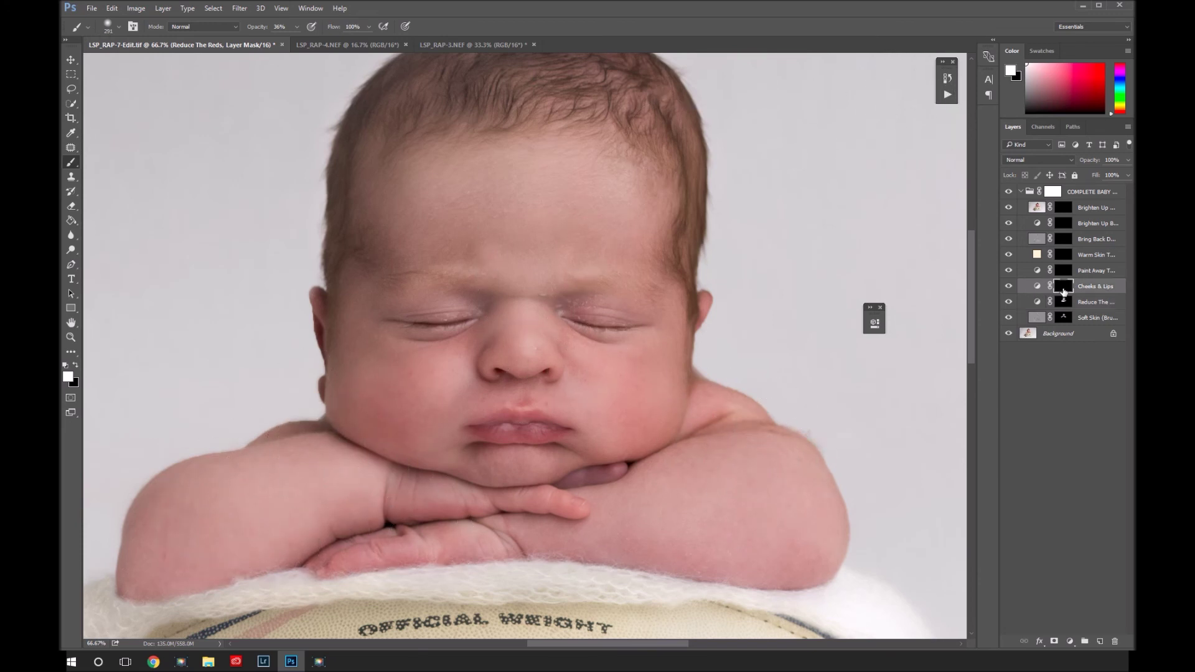
mouse_move(688, 413)
mouse_down()
mouse_move(646, 405)
mouse_move(659, 400)
mouse_move(651, 393)
mouse_up()
drag(403, 404, 347, 387)
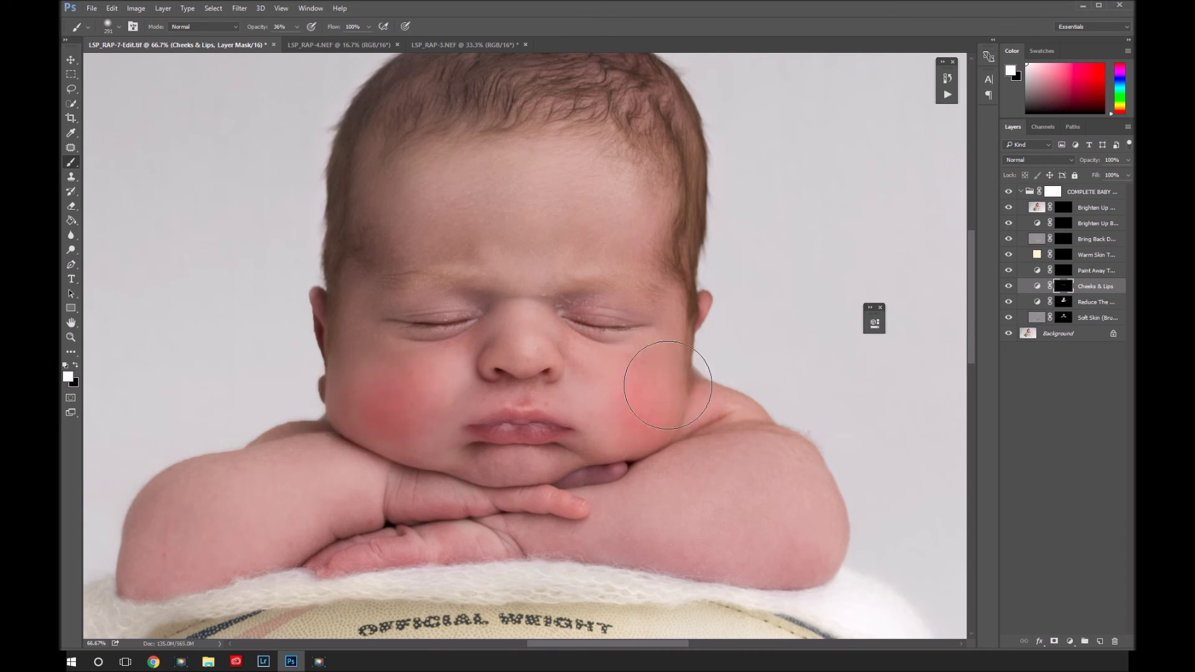
right_click(681, 421)
key(Return)
drag(1090, 174, 1093, 175)
- Paint white with a 168 px brush on the Paint Away The Yellow mask along the side of the head
click(1063, 270)
key(z)
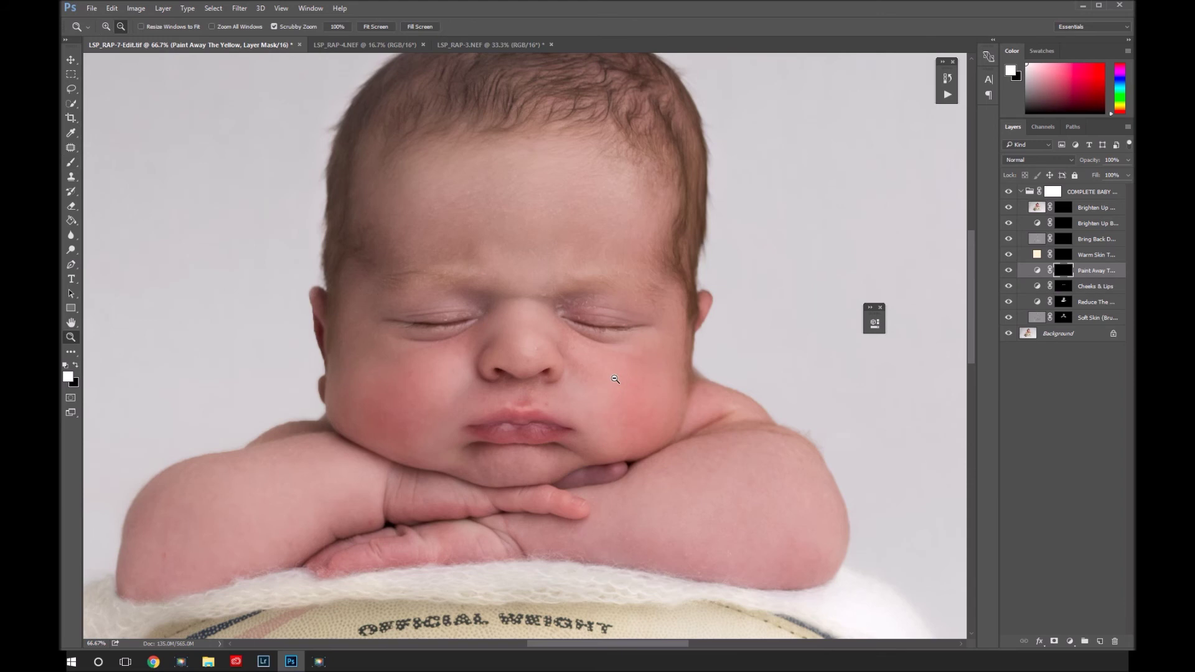
alt+click(615, 379)
drag(999, 284, 945, 284)
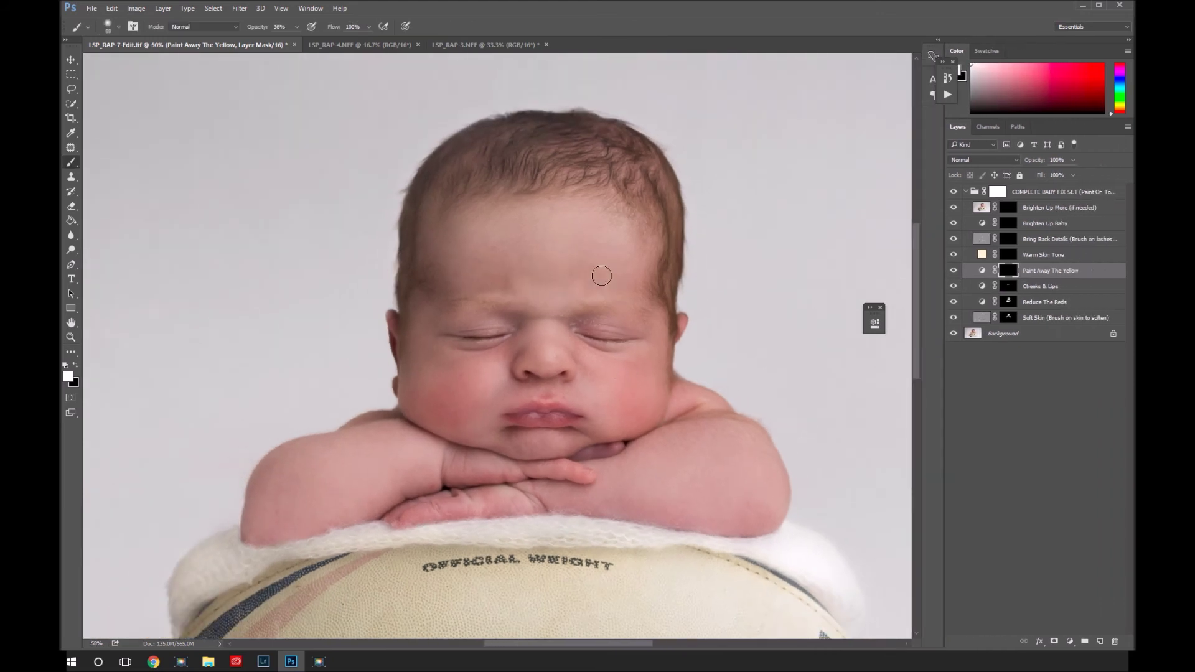
right_click(604, 274)
click(713, 303)
mouse_move(683, 236)
mouse_down()
mouse_move(666, 254)
mouse_move(643, 167)
mouse_move(689, 178)
mouse_up()
- Paint white with a 417 px brush on the Warm Skin Tone mask over the baby's skin
click(1010, 256)
right_click(623, 368)
click(735, 394)
mouse_move(542, 226)
mouse_down()
mouse_move(541, 345)
mouse_move(510, 381)
mouse_move(458, 361)
mouse_move(331, 445)
mouse_move(350, 466)
mouse_move(394, 473)
mouse_move(510, 443)
mouse_move(542, 410)
mouse_move(634, 421)
mouse_move(451, 447)
mouse_move(463, 454)
mouse_move(579, 244)
mouse_up()
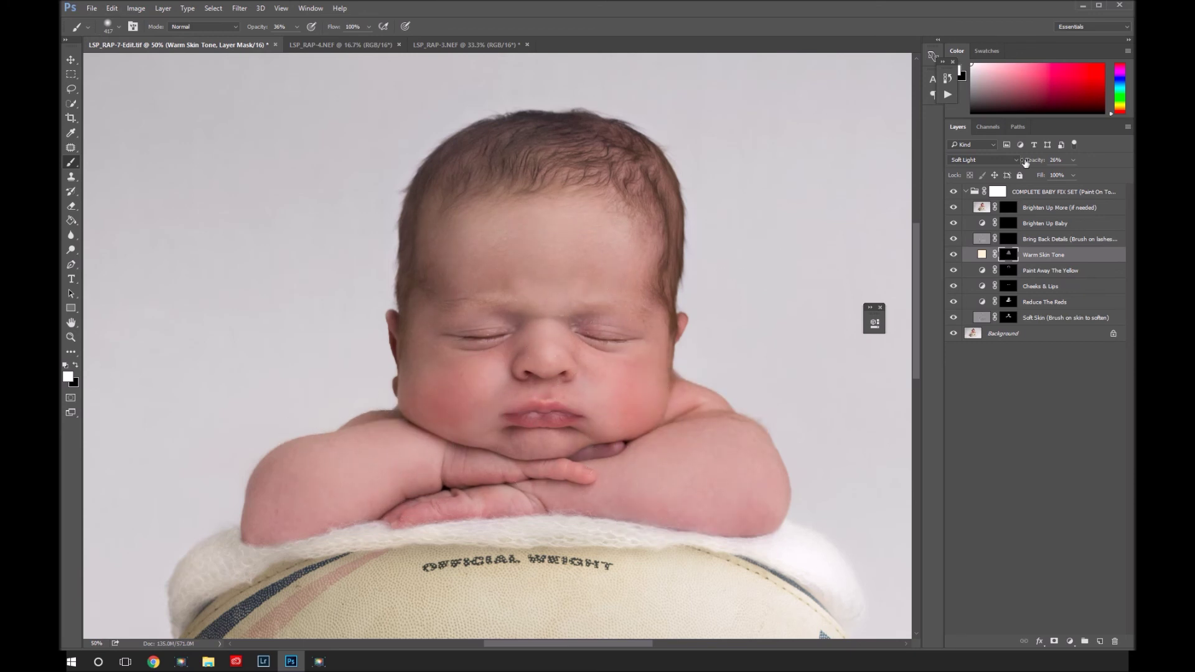
- Paint white on the Bring Back Details mask over the eyebrows, eyelashes and lips, starting with a 56 px brush
click(1008, 241)
scroll(589, 417, up, 1)
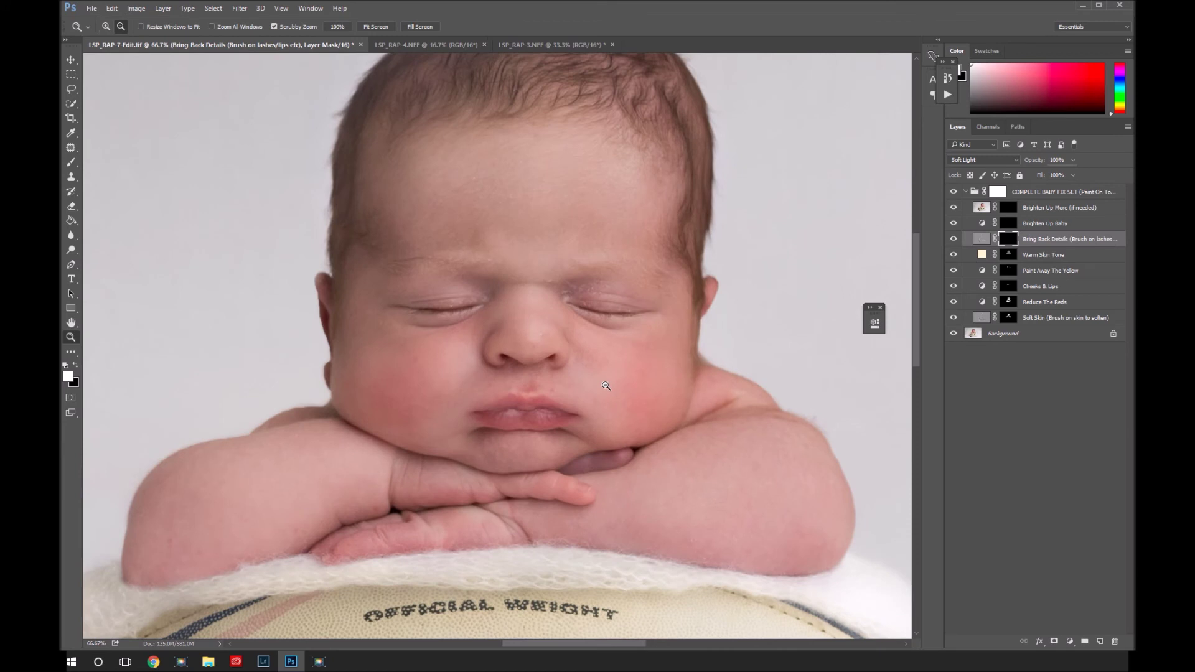
right_click(622, 358)
drag(704, 386, 697, 386)
key(Return)
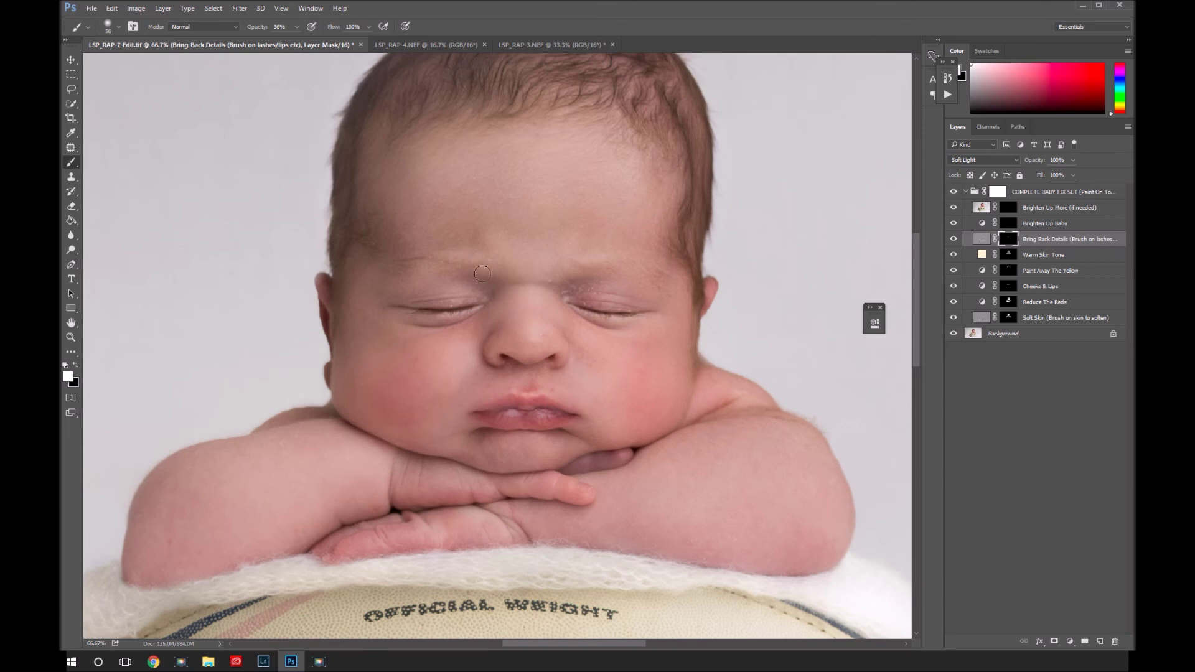
scroll(571, 452, down, 2)
right_click(566, 464)
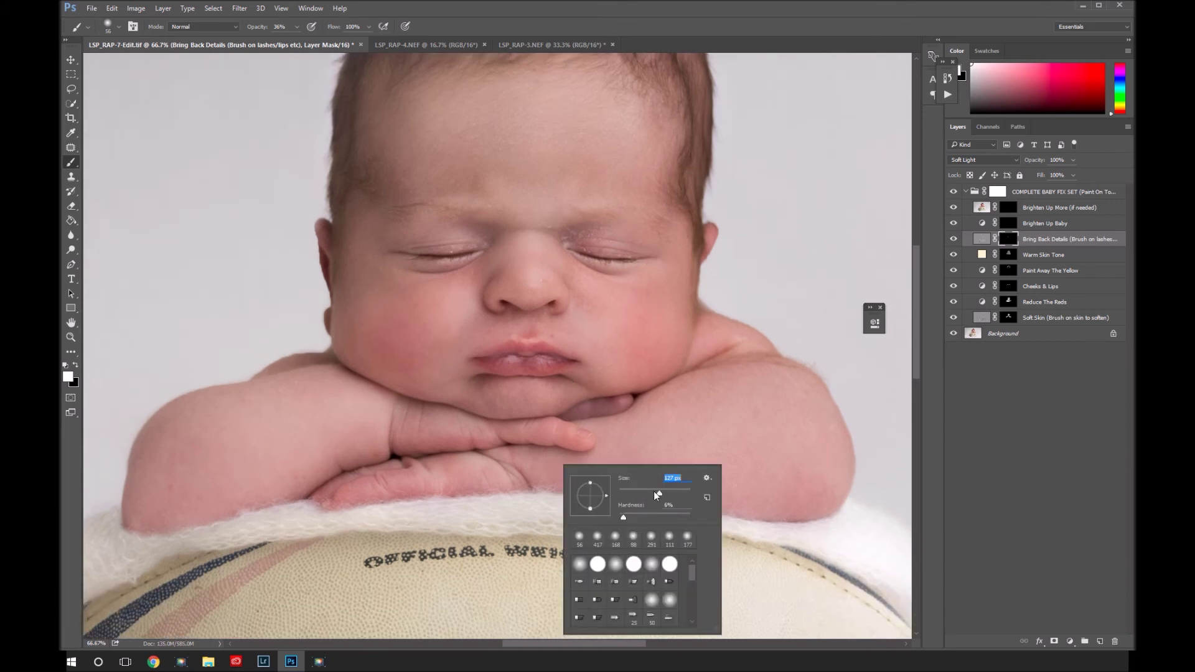
drag(655, 494, 651, 493)
key(Return)
scroll(613, 419, up, 4)
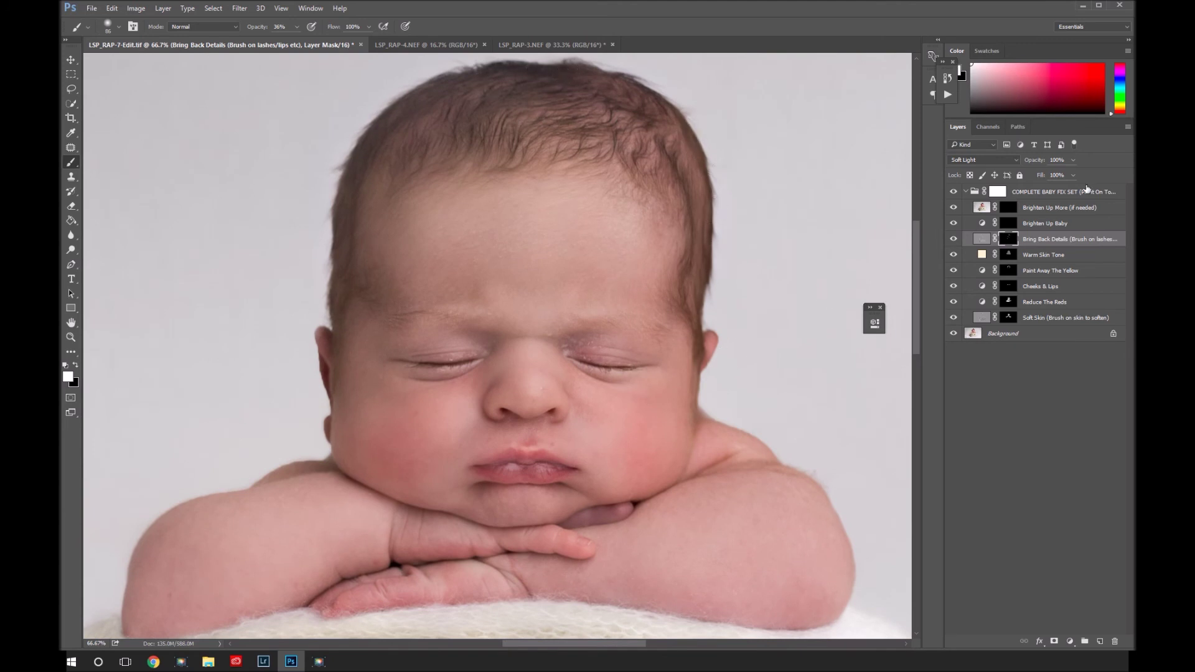
- Paint white over the baby on the Brighten Up More mask with a 1457 px brush at 21% opacity and reduce the layer's opacity
click(1013, 228)
key(z)
alt+click(579, 332)
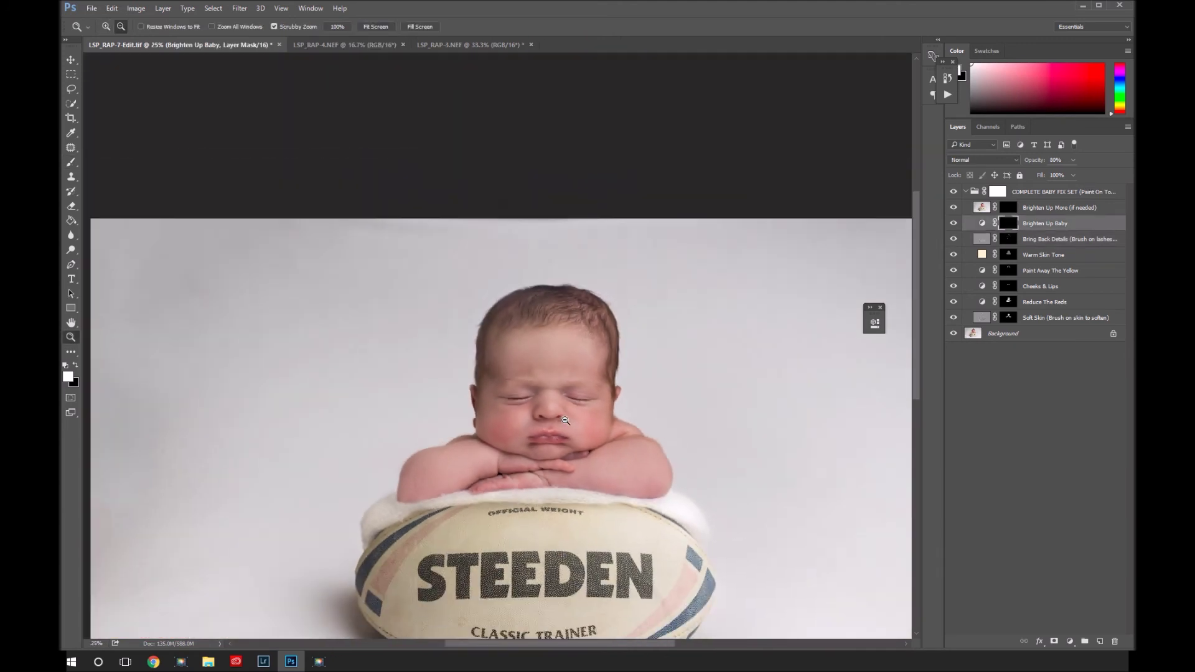
key(b)
right_click(578, 332)
click(676, 344)
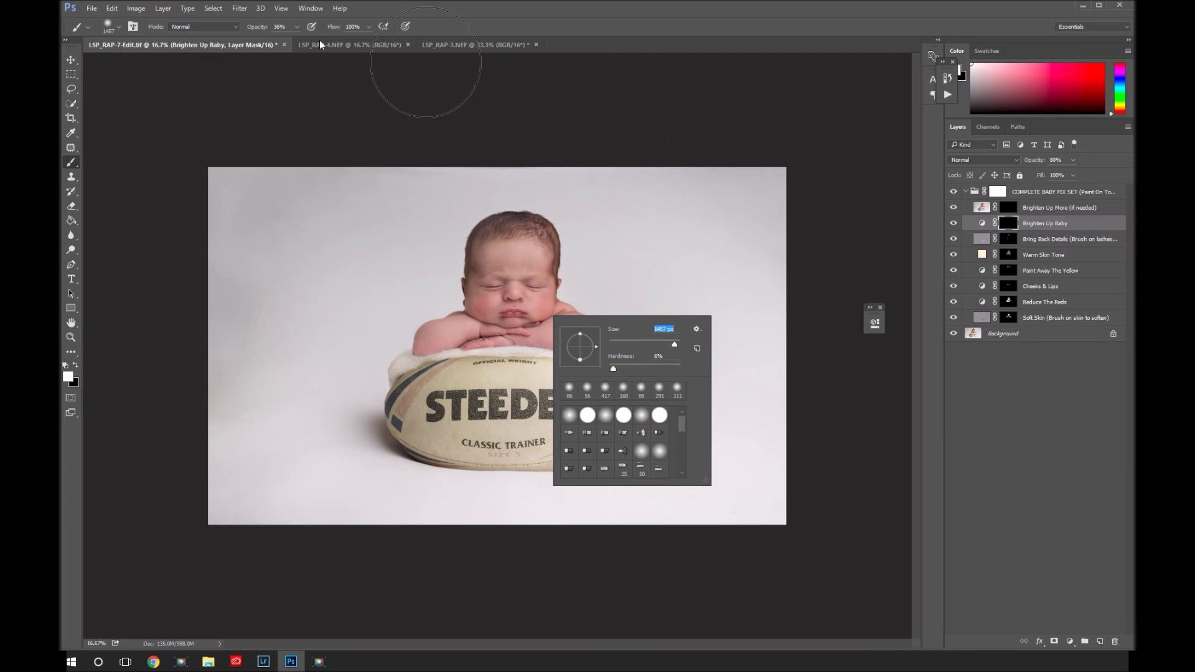
click(1021, 210)
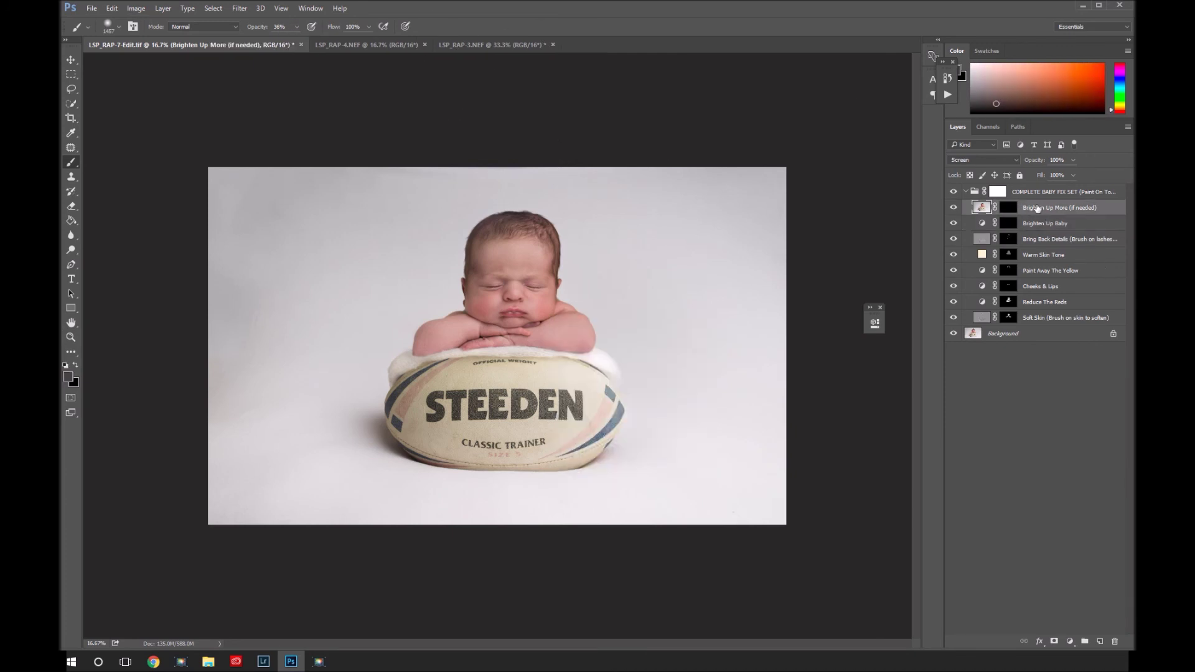
click(1010, 208)
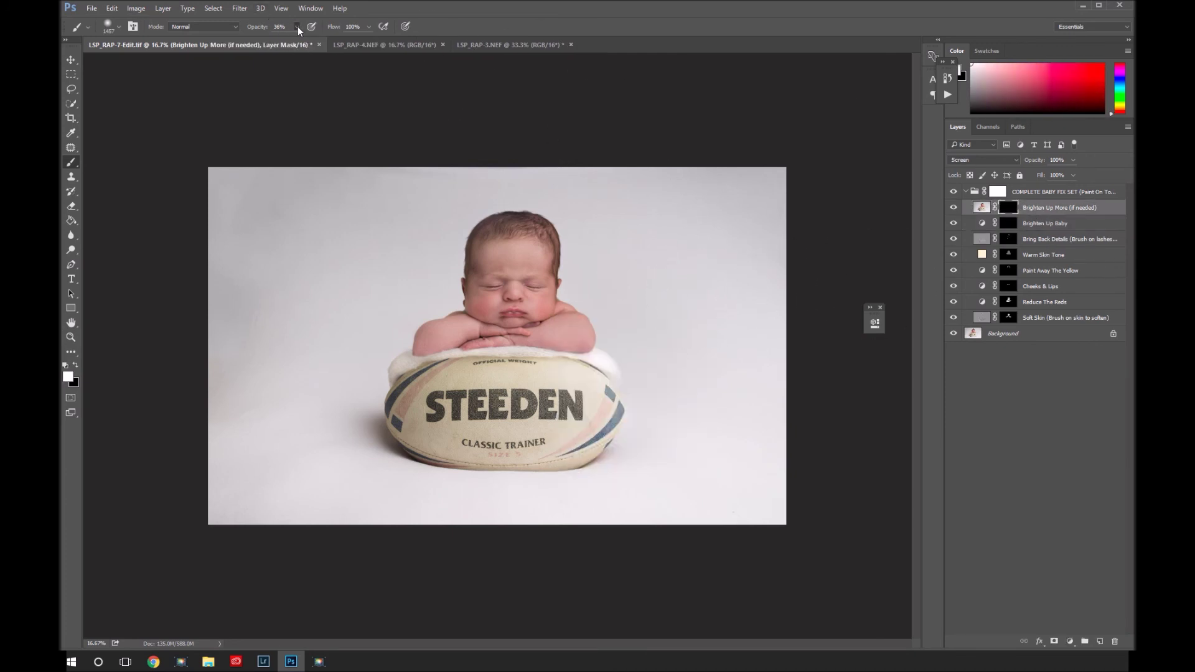
drag(293, 39, 288, 40)
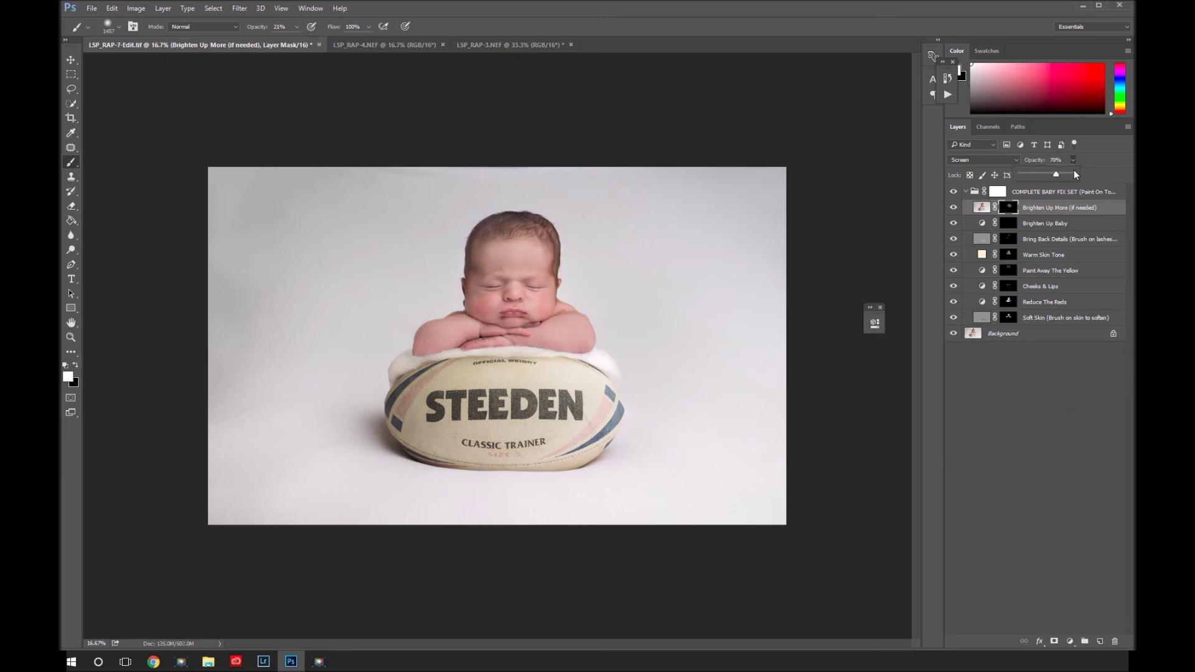
- Compare the image with and without the whole baby fix group
click(953, 193)
click(952, 193)
click(953, 193)
click(952, 193)
click(952, 193)
click(953, 193)
- Invert the Brighten Up Baby mask to white and paint black at 21% opacity over the baby and ball, comparing the layer on and off
click(1011, 223)
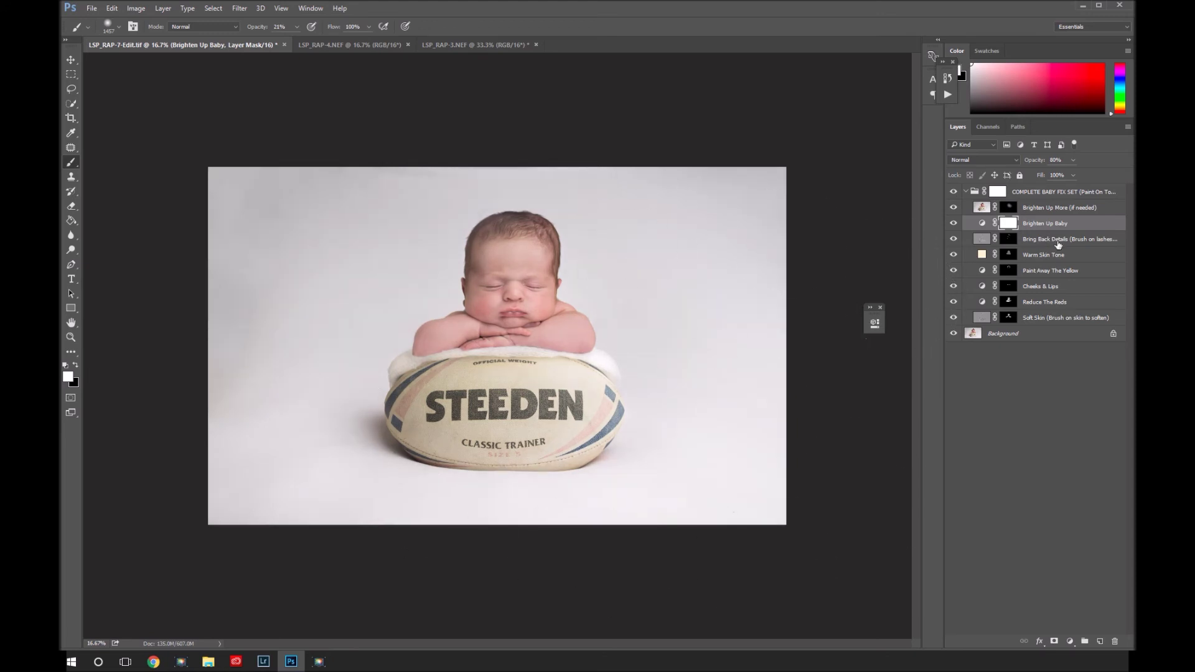
key(x)
mouse_move(522, 324)
mouse_down()
mouse_move(484, 401)
mouse_move(410, 410)
mouse_move(570, 406)
mouse_move(516, 406)
mouse_up()
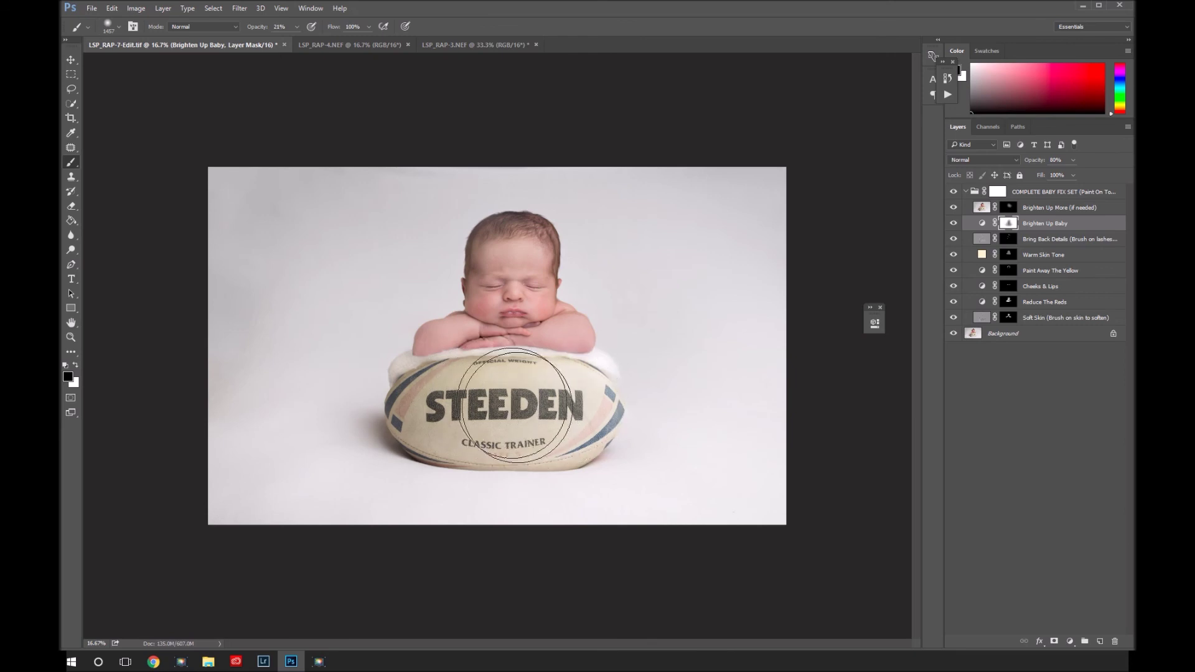
click(953, 223)
click(954, 223)
click(953, 223)
click(953, 223)
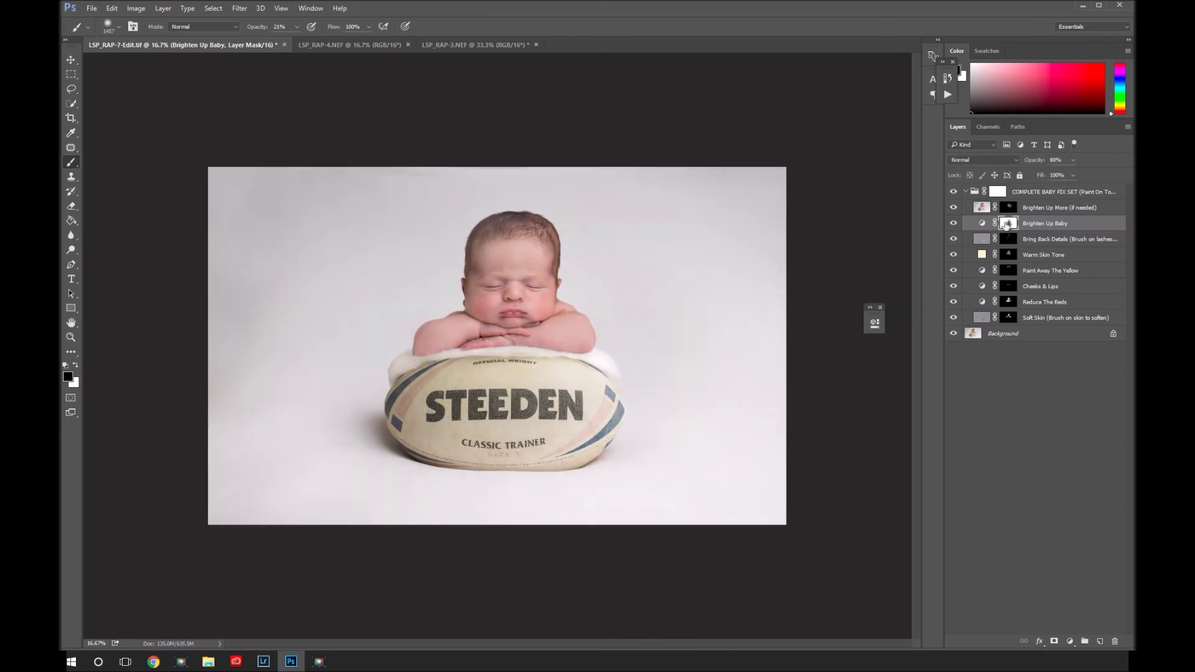
mouse_move(550, 394)
mouse_down()
mouse_move(481, 404)
mouse_move(560, 415)
mouse_up()
click(953, 223)
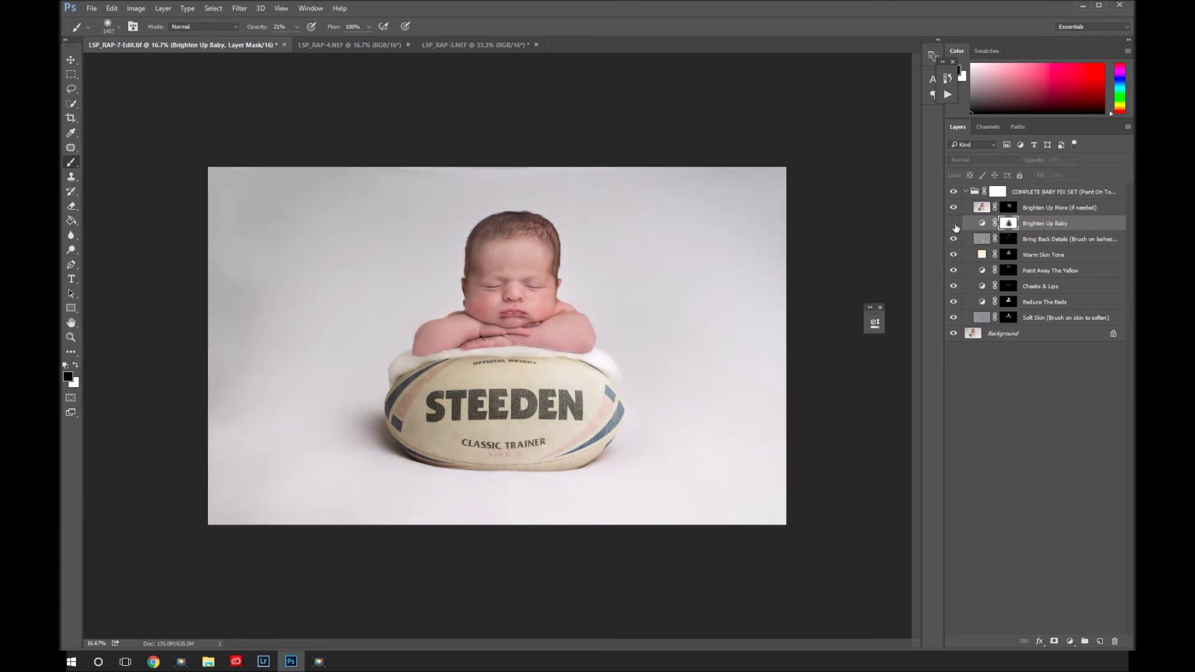
- Show the Brighten Up Baby layer again and flatten the image with all the baby fix layers
click(954, 223)
right_click(974, 333)
click(1056, 455)
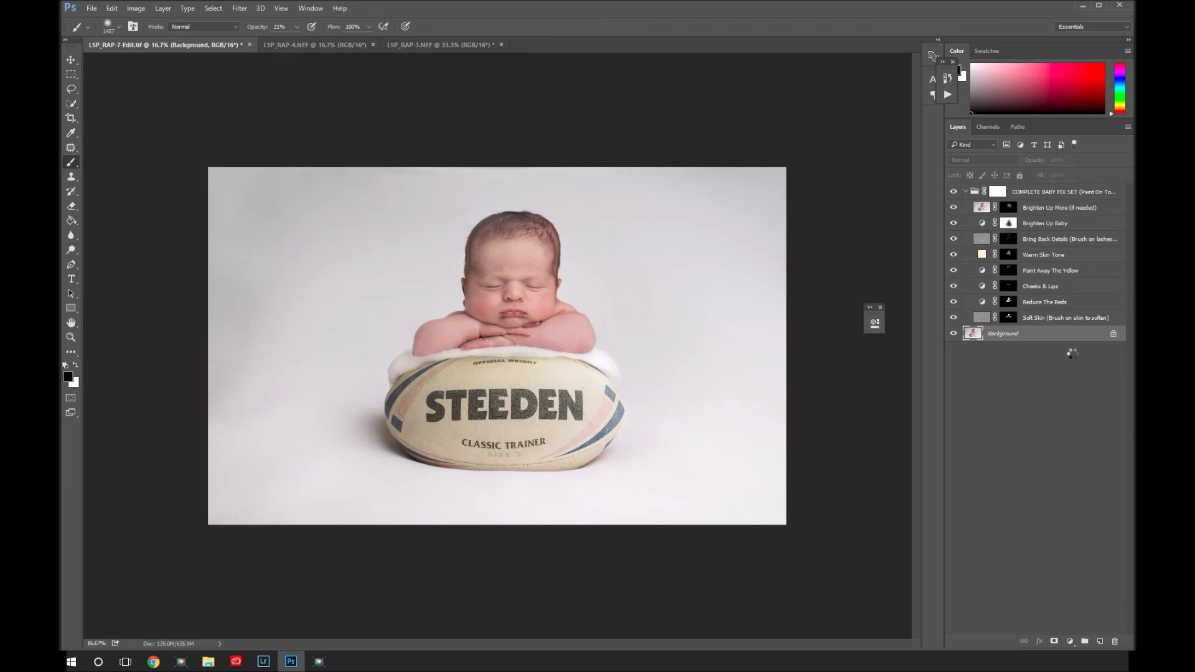
- Duplicate the background layer, enlarge the copy with Free Transform, and reposition it so the baby and ball fill more of the frame
key(ctrl+j)
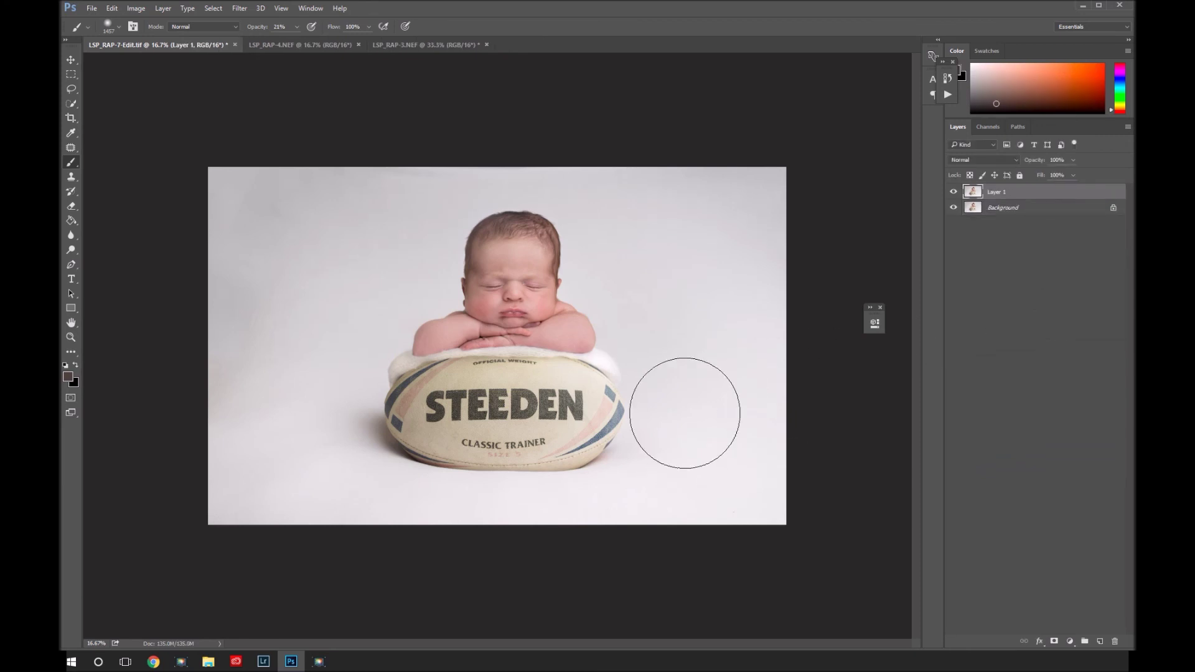
key(ctrl+t)
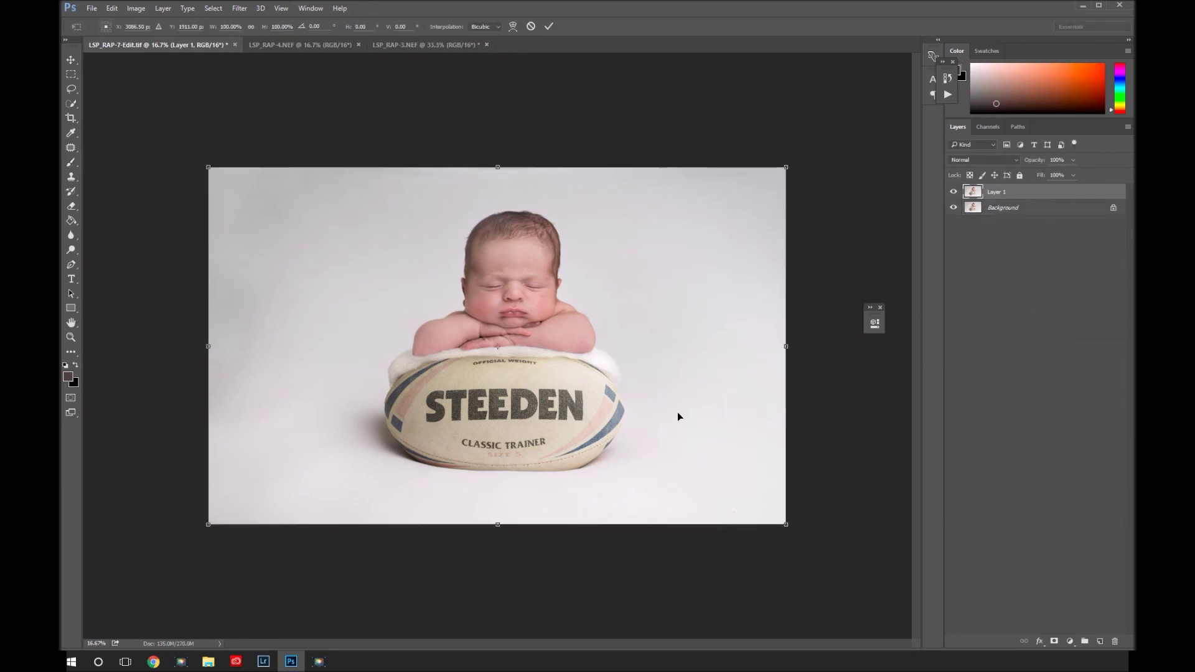
click(112, 9)
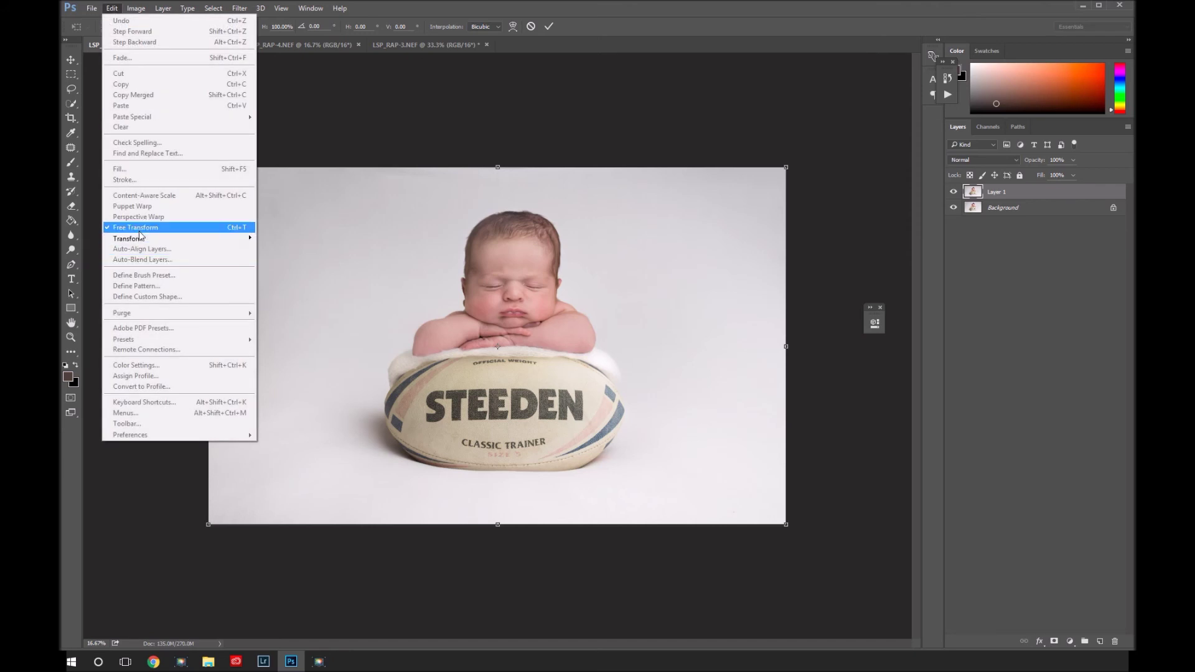
click(108, 5)
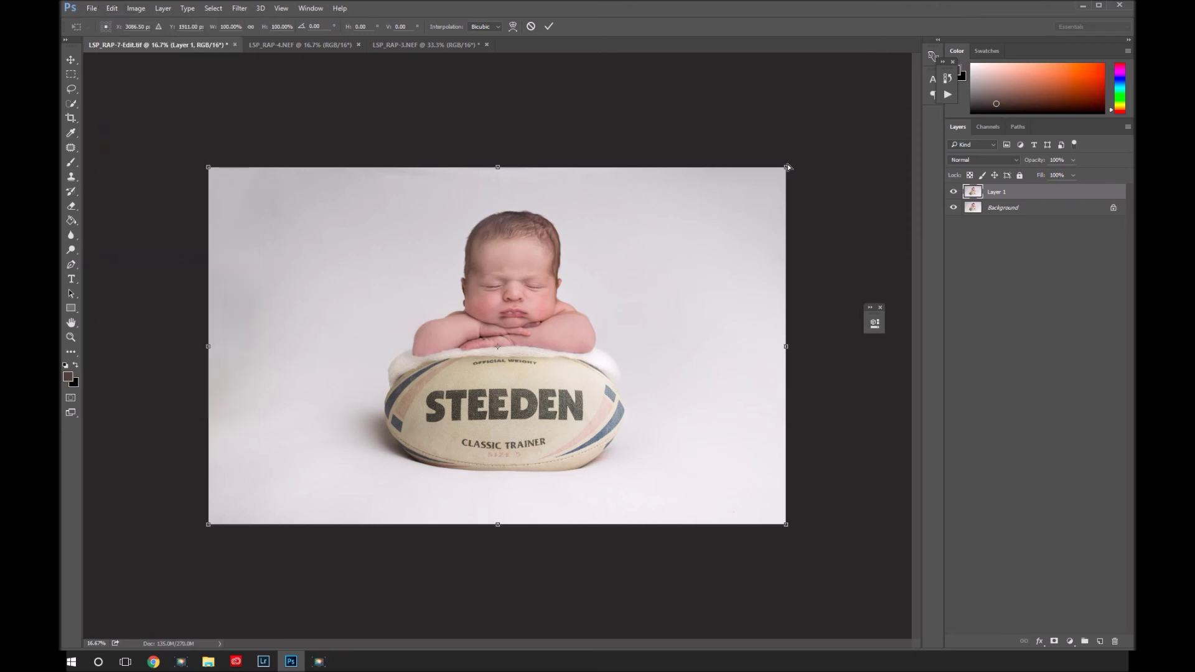
drag(787, 165, 827, 141)
drag(723, 286, 707, 327)
drag(855, 379, 858, 359)
drag(821, 170, 817, 166)
key(b)
key(Return)
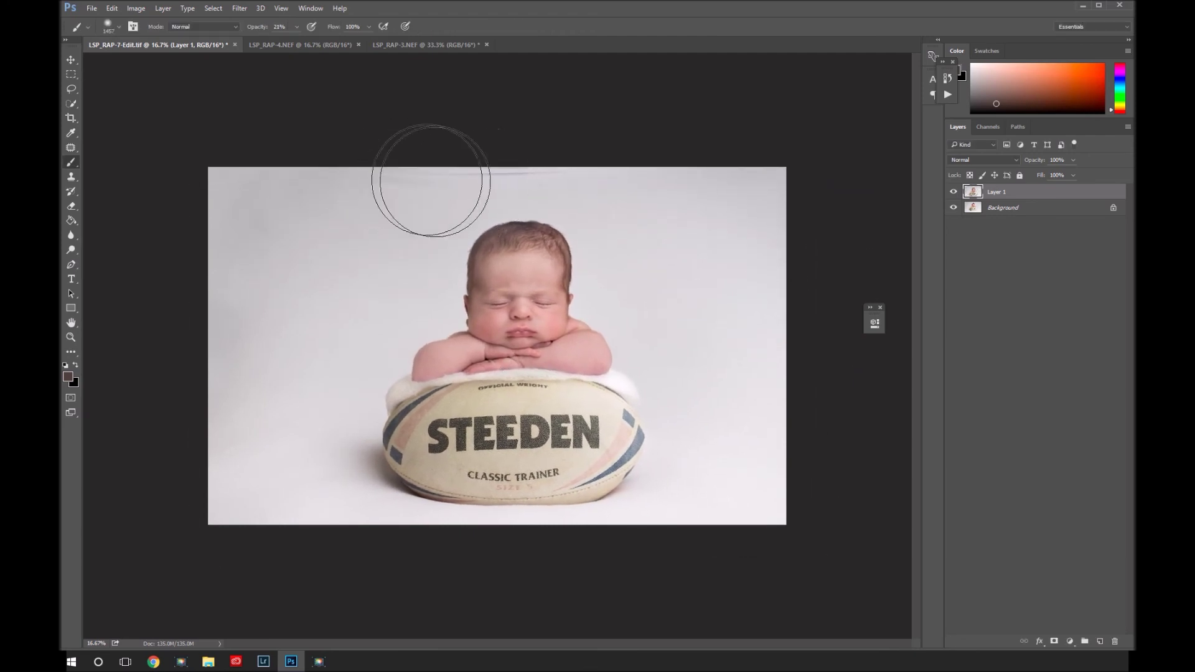
- Select the strip along the photo's upper edge, remove its streak with the Select and Fix action, and deselect
key(m)
mouse_move(268, 132)
mouse_down()
mouse_move(886, 132)
mouse_move(885, 193)
mouse_up()
click(948, 95)
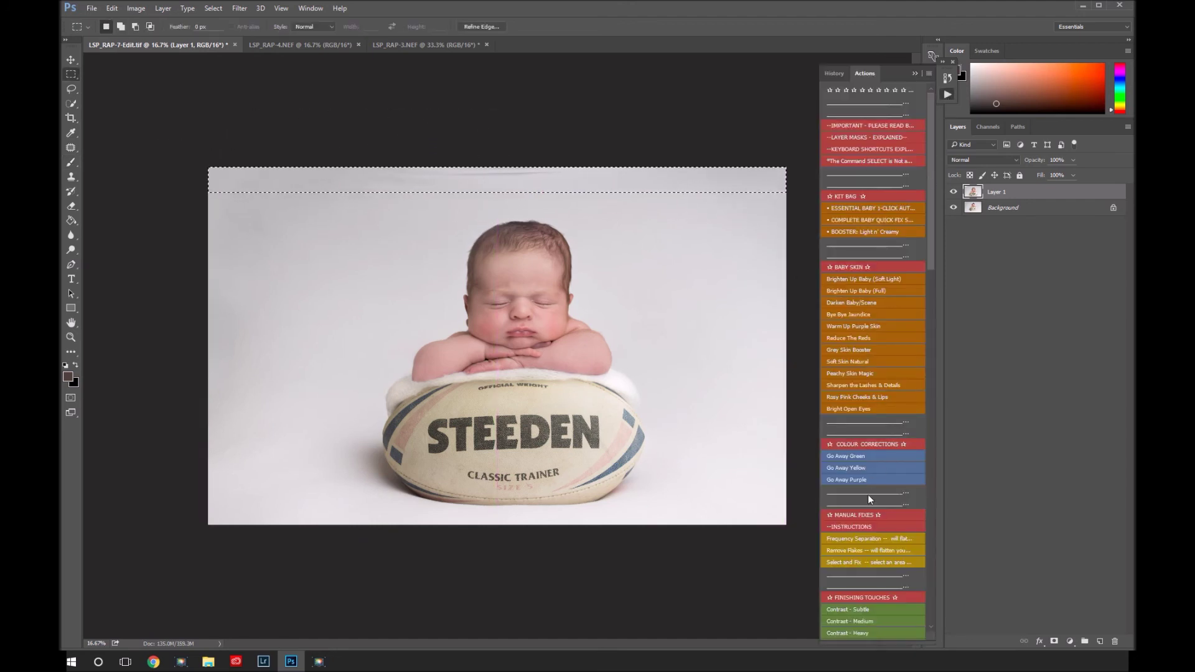
click(916, 72)
key(ctrl+d)
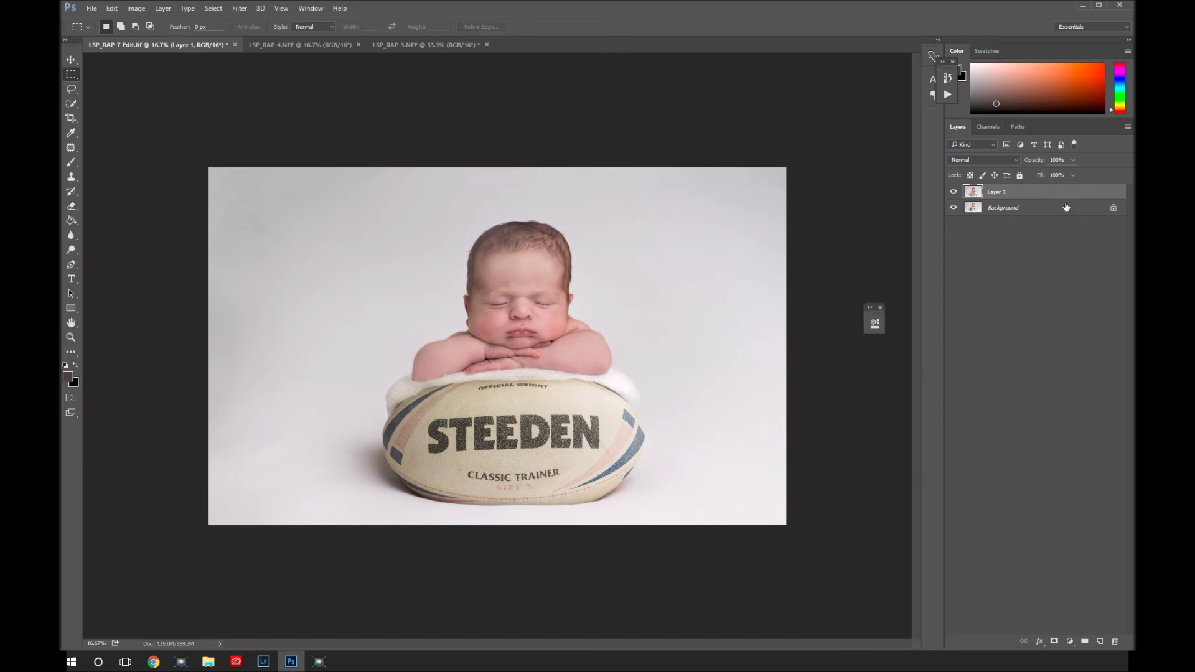
- Flatten the image and duplicate the background layer for skin retouching
right_click(1066, 207)
click(1056, 326)
key(z)
drag(528, 326, 529, 326)
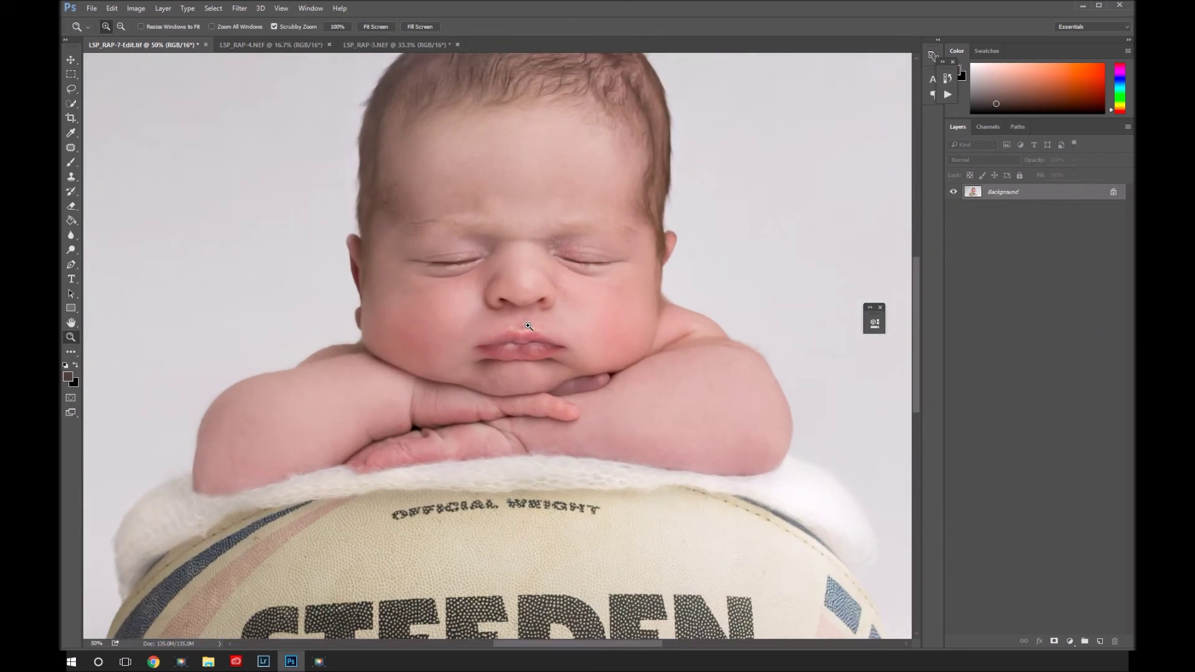
click(529, 327)
key(ctrl+j)
- Patch the small blemishes beside the baby's nose and on the right-hand cheek with the Patch tool
scroll(410, 345, up, 3)
key(m)
key(z)
click(414, 346)
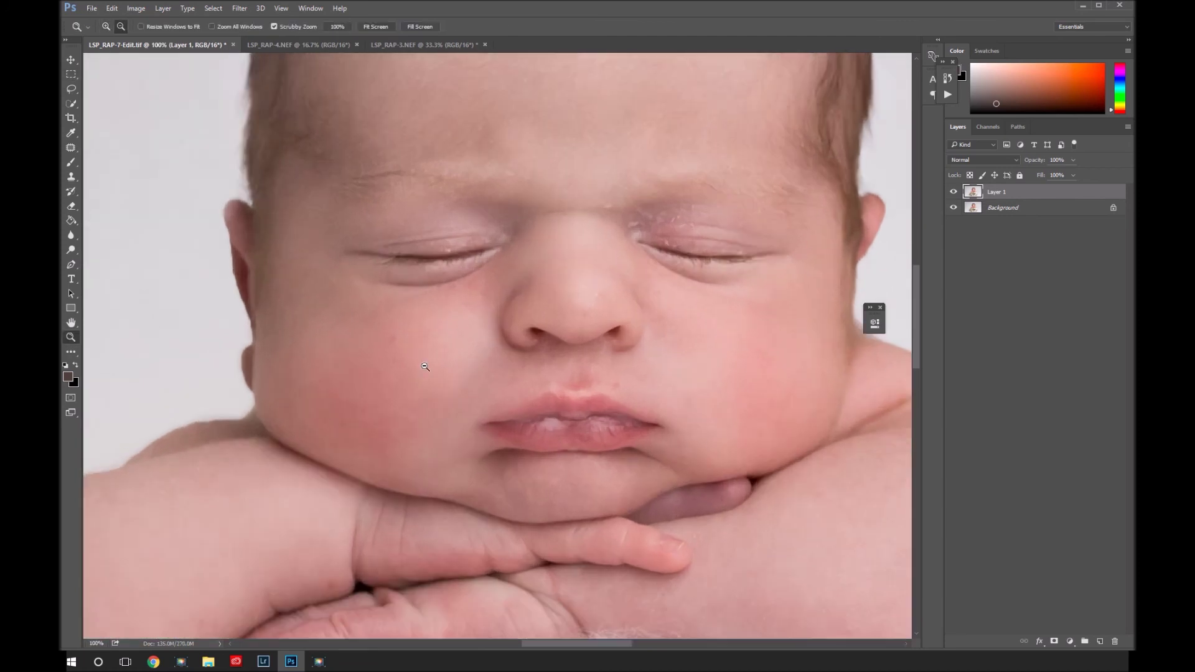
key(j)
key(ctrl+d)
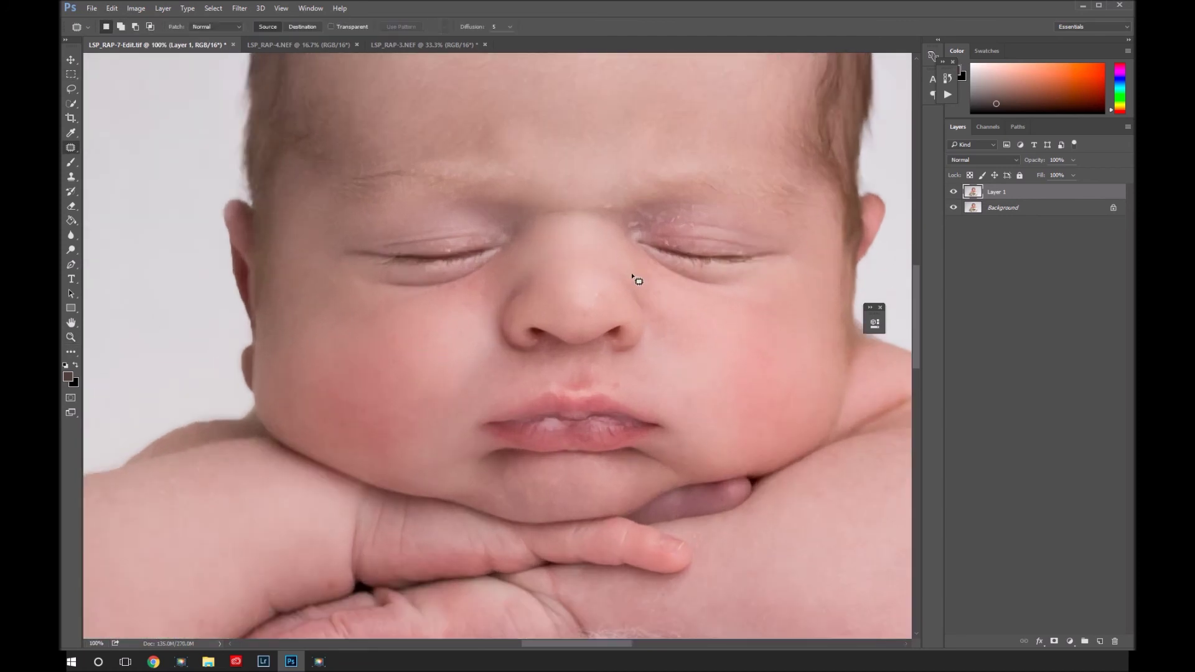
drag(613, 292, 606, 299)
key(ctrl+d)
key(ctrl+d)
drag(806, 399, 796, 398)
drag(792, 396, 762, 366)
key(ctrl+d)
scroll(323, 274, up, 1)
key(ctrl+d)
- Patch the dry flakes on the upper lid of the right-hand eye
key(z)
click(569, 298)
scroll(673, 349, up, 2)
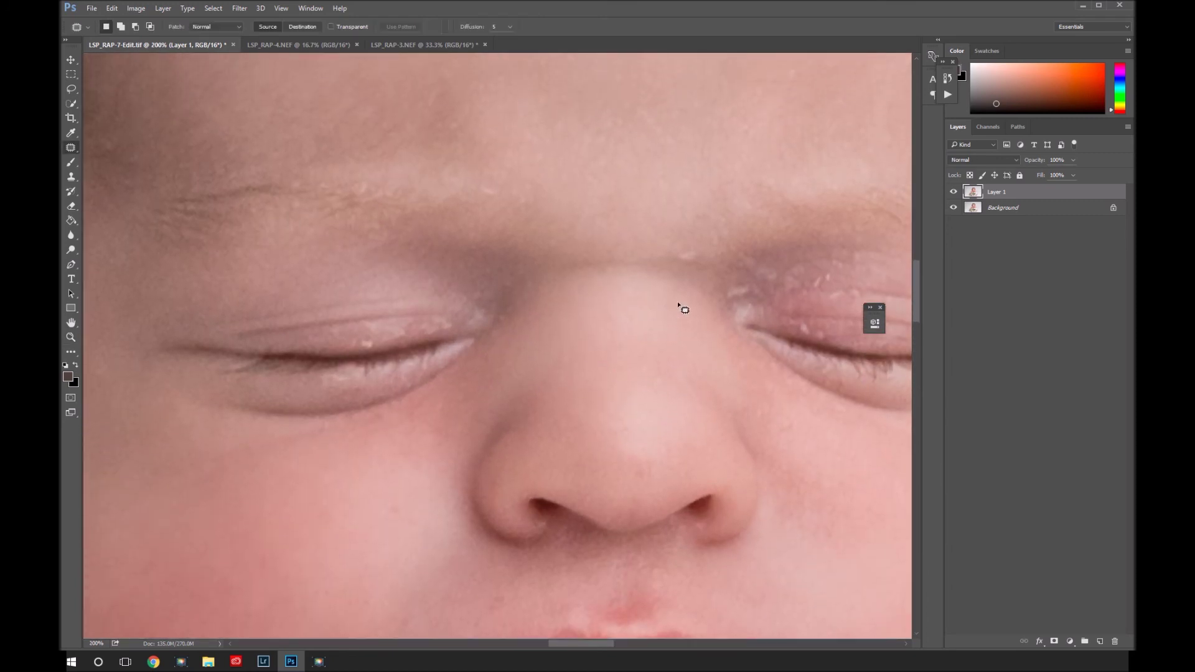
drag(737, 304, 409, 305)
drag(531, 280, 526, 305)
click(526, 307)
click(577, 243)
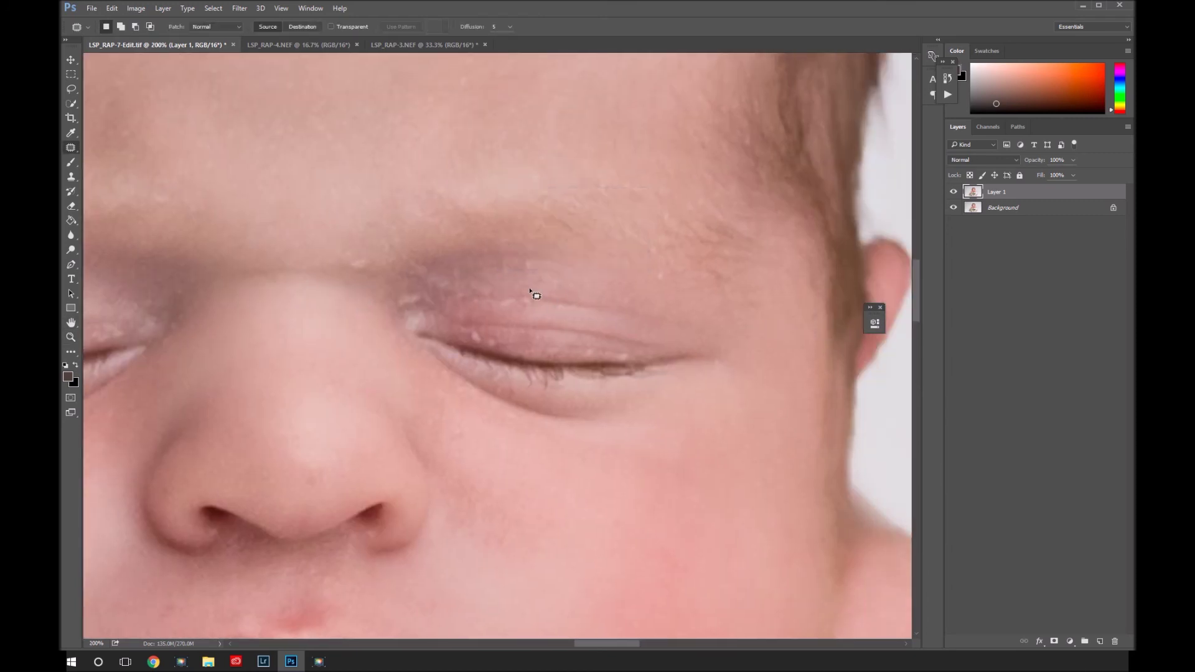
drag(537, 307, 525, 304)
drag(457, 268, 537, 276)
- Patch the flakes at the right-hand eye's inner corner and between the eyebrows
drag(423, 293, 419, 288)
drag(408, 304, 381, 300)
mouse_move(371, 249)
mouse_down()
mouse_move(357, 248)
mouse_move(370, 249)
mouse_up()
drag(363, 263, 341, 261)
drag(438, 317, 416, 313)
drag(409, 322, 372, 323)
key(ctrl+d)
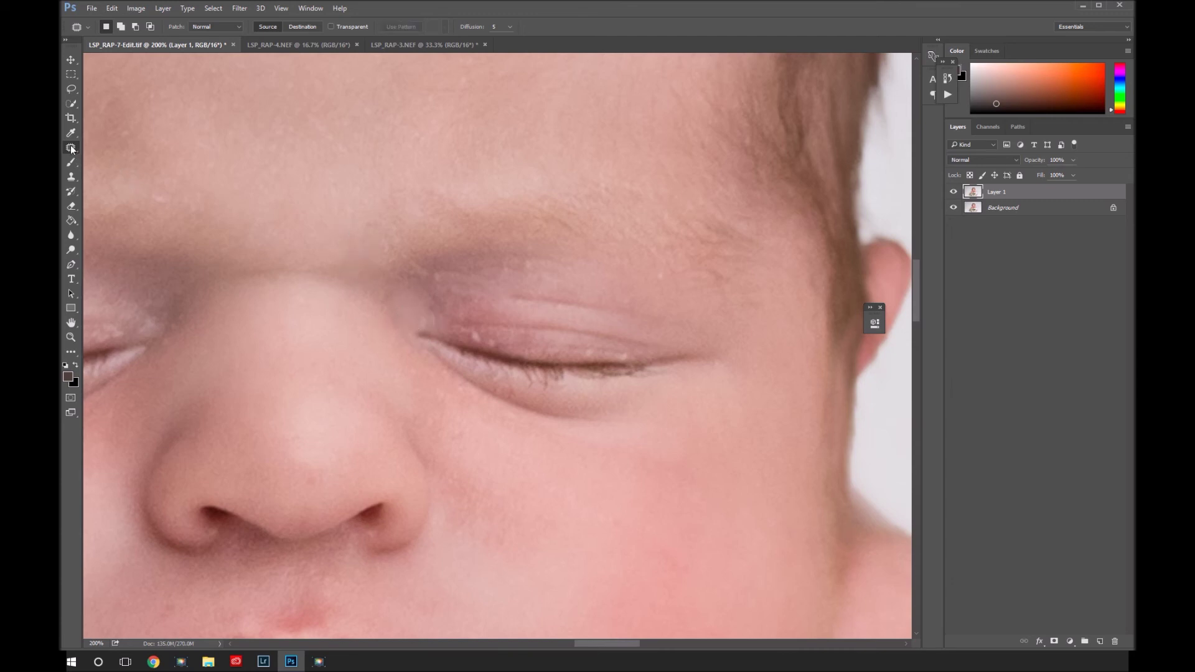
- Patch the marks near the right-hand eyebrow and the red spots on the cheek below
right_click(71, 148)
click(73, 149)
drag(677, 279, 676, 283)
scroll(634, 390, down, 4)
drag(727, 524, 733, 561)
mouse_move(714, 442)
mouse_down()
mouse_move(331, 475)
mouse_move(365, 394)
mouse_up()
key(ctrl+d)
drag(738, 450, 741, 355)
key(ctrl+d)
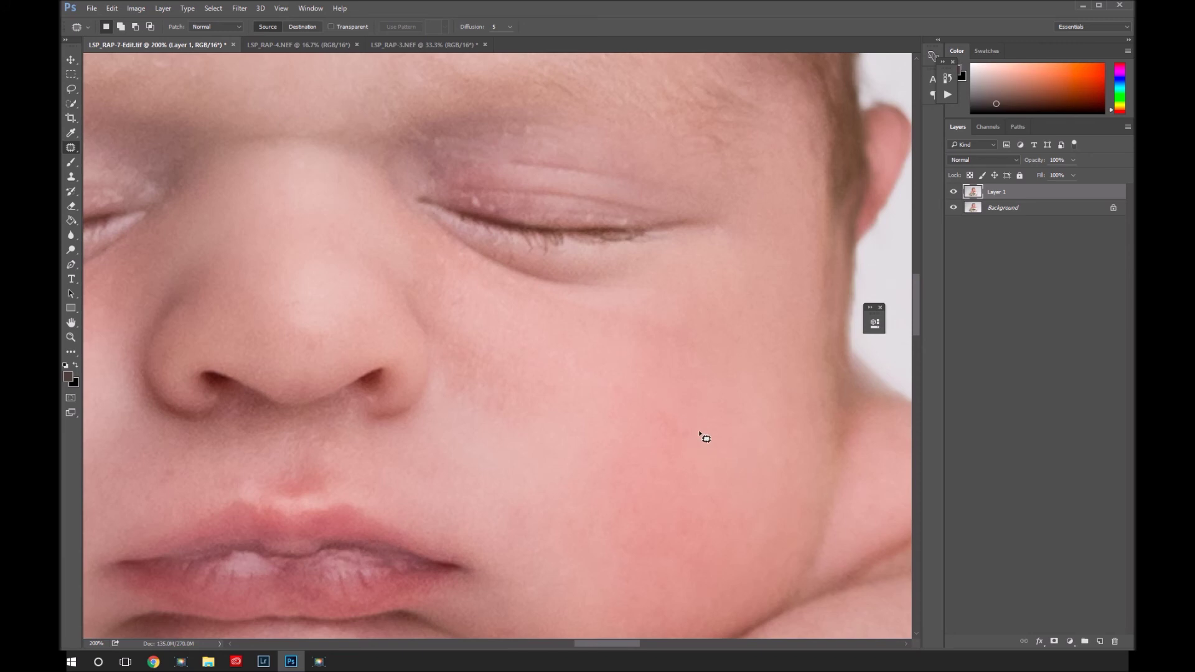
key(ctrl+d)
- Patch the remaining flakes above the lash line and under the eyebrow of the right-hand eye
scroll(643, 454, up, 3)
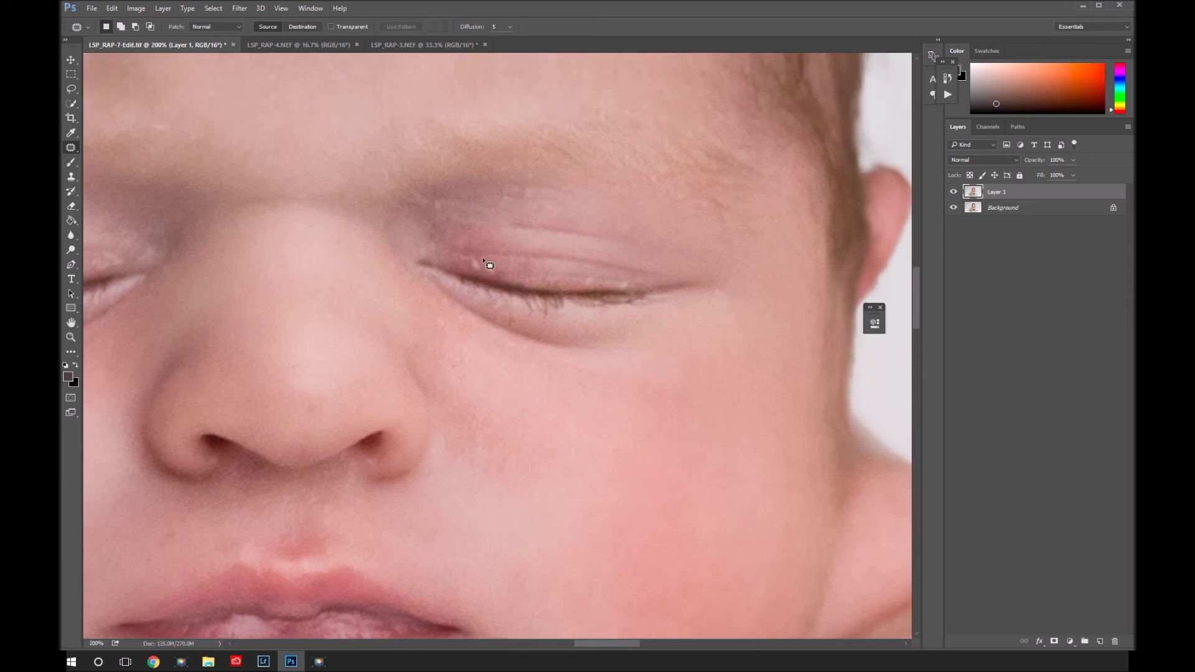
mouse_move(473, 269)
mouse_down()
mouse_move(478, 258)
mouse_move(596, 277)
mouse_up()
key(ctrl+d)
drag(592, 279, 558, 271)
key(ctrl+d)
drag(527, 203, 569, 195)
key(ctrl+d)
- Patch the flakes on the left-hand eyelid and at that eye's inner corner
drag(288, 324, 716, 342)
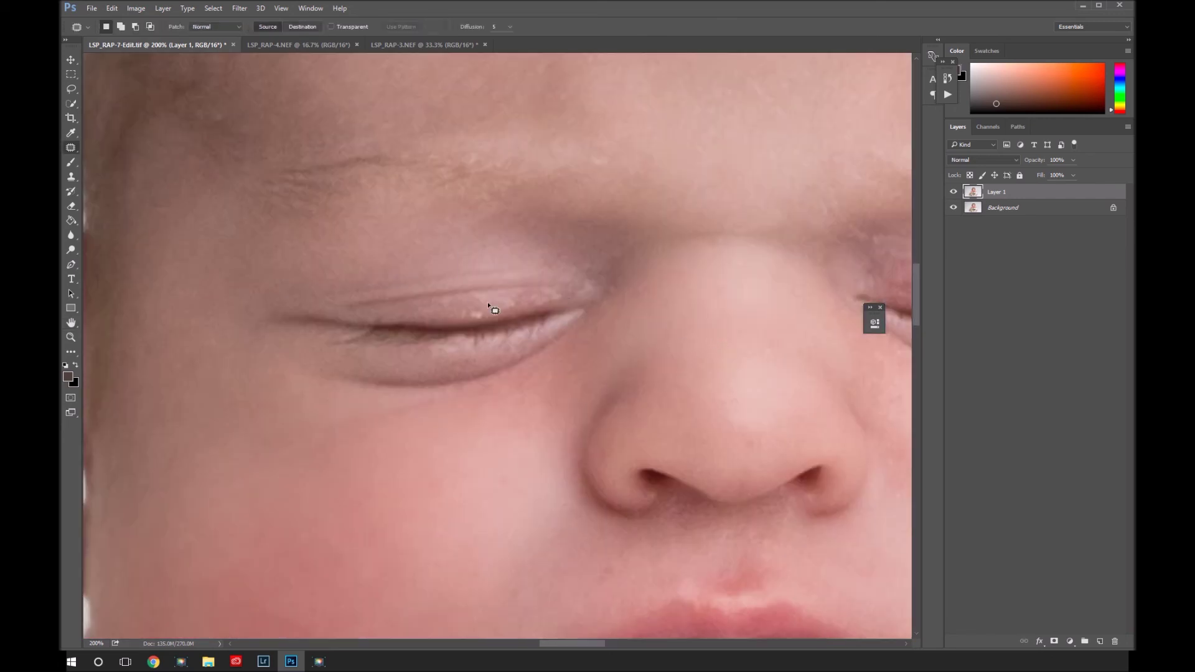
drag(478, 309, 487, 302)
drag(576, 178, 423, 429)
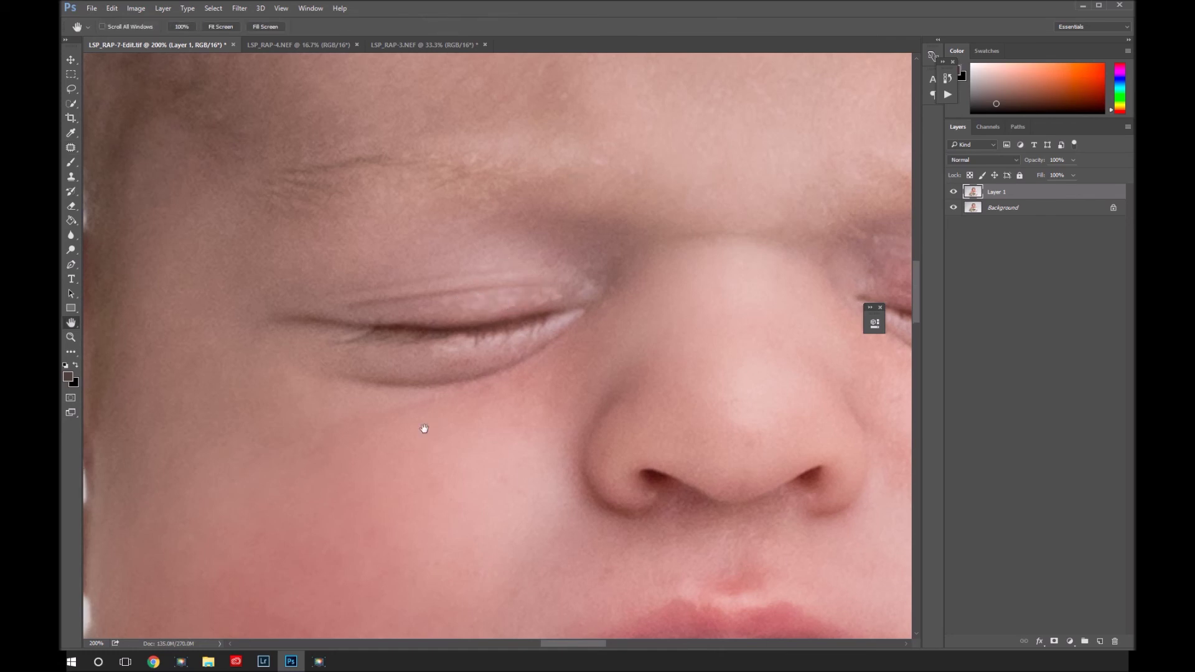
drag(445, 388, 436, 396)
drag(468, 397, 528, 363)
drag(390, 401, 368, 400)
key(ctrl+d)
drag(397, 363, 414, 354)
drag(413, 354, 462, 339)
key(ctrl+d)
- Patch the flaky spots on the lower forehead and along the left-hand eyebrow
drag(567, 382, 546, 557)
mouse_move(349, 299)
mouse_down()
mouse_move(387, 393)
mouse_move(400, 374)
mouse_up()
drag(465, 349, 468, 349)
click(574, 244)
mouse_move(444, 419)
mouse_down()
mouse_move(460, 403)
mouse_move(450, 413)
mouse_up()
key(ctrl+d)
- Patch the last flakes beside the nose bridge and at the outer corner of the right-hand eye
mouse_move(665, 531)
mouse_down()
mouse_move(597, 361)
mouse_move(528, 248)
mouse_up()
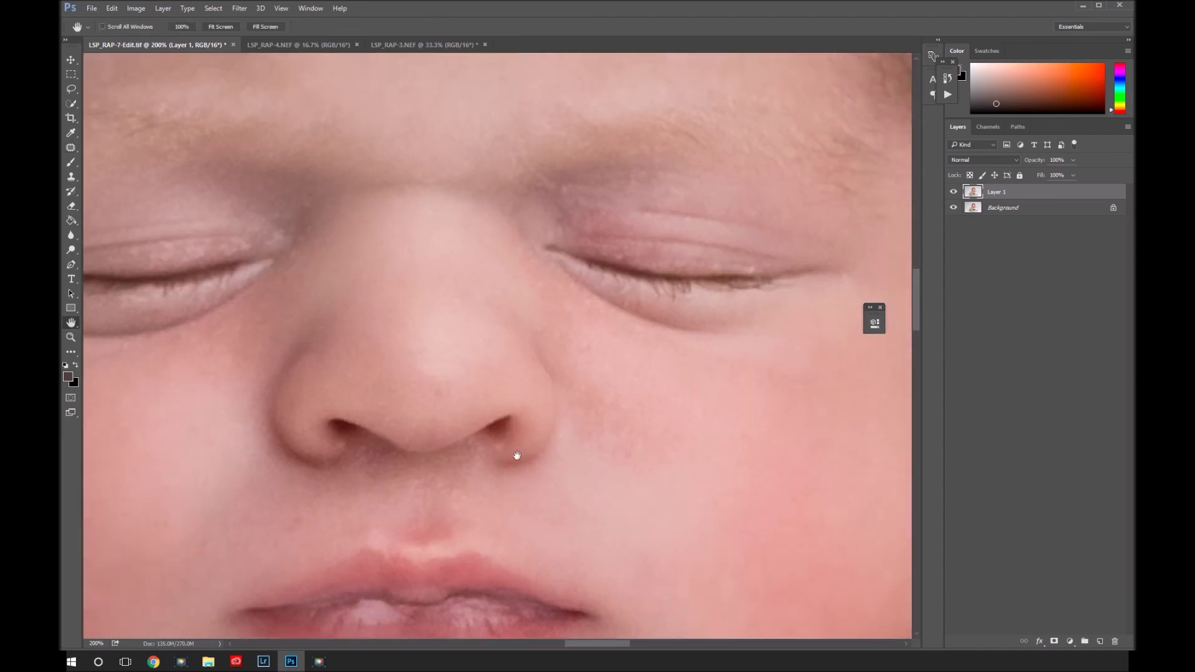
drag(517, 457, 489, 553)
drag(510, 286, 532, 289)
mouse_move(535, 292)
mouse_down()
mouse_move(602, 291)
mouse_move(574, 300)
mouse_up()
mouse_move(580, 299)
mouse_down()
mouse_move(622, 293)
mouse_move(595, 278)
mouse_move(603, 289)
mouse_up()
mouse_move(818, 361)
mouse_down()
mouse_move(811, 391)
mouse_move(839, 393)
mouse_up()
- Patch the spots on the left-hand cheek, turning off the warning about empty selections
drag(496, 504, 646, 233)
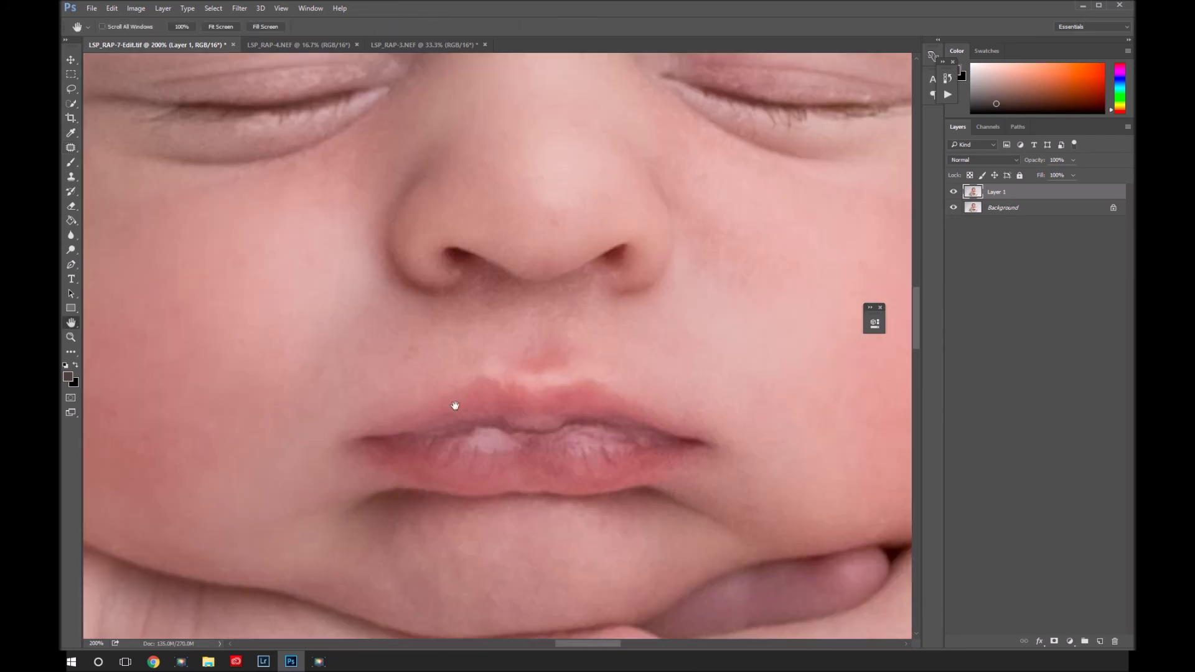
drag(454, 406, 637, 372)
drag(603, 294, 569, 316)
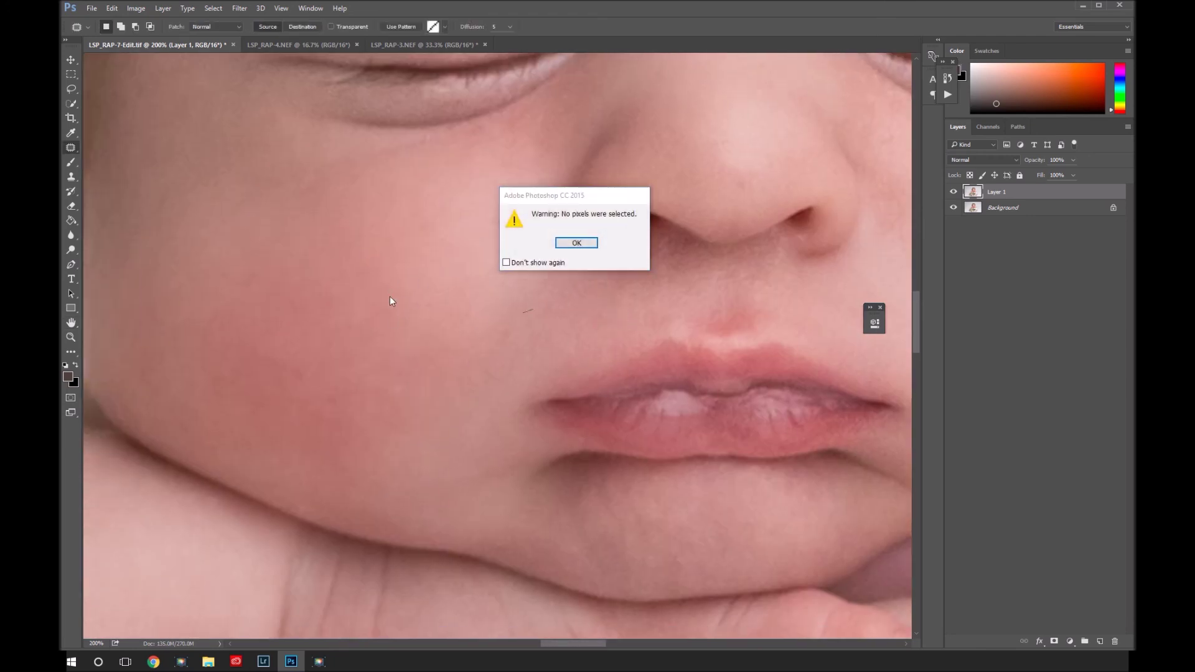
click(555, 262)
click(582, 247)
drag(352, 258, 416, 243)
mouse_move(482, 209)
mouse_down()
mouse_move(483, 254)
mouse_move(482, 218)
mouse_up()
drag(349, 273, 292, 267)
key(ctrl+d)
- Check the retouched face both close up and in the full image
key(z)
alt+click(513, 391)
alt+click(513, 392)
alt+click(513, 391)
alt+click(513, 392)
click(564, 366)
click(564, 367)
click(563, 366)
click(534, 365)
key(j)
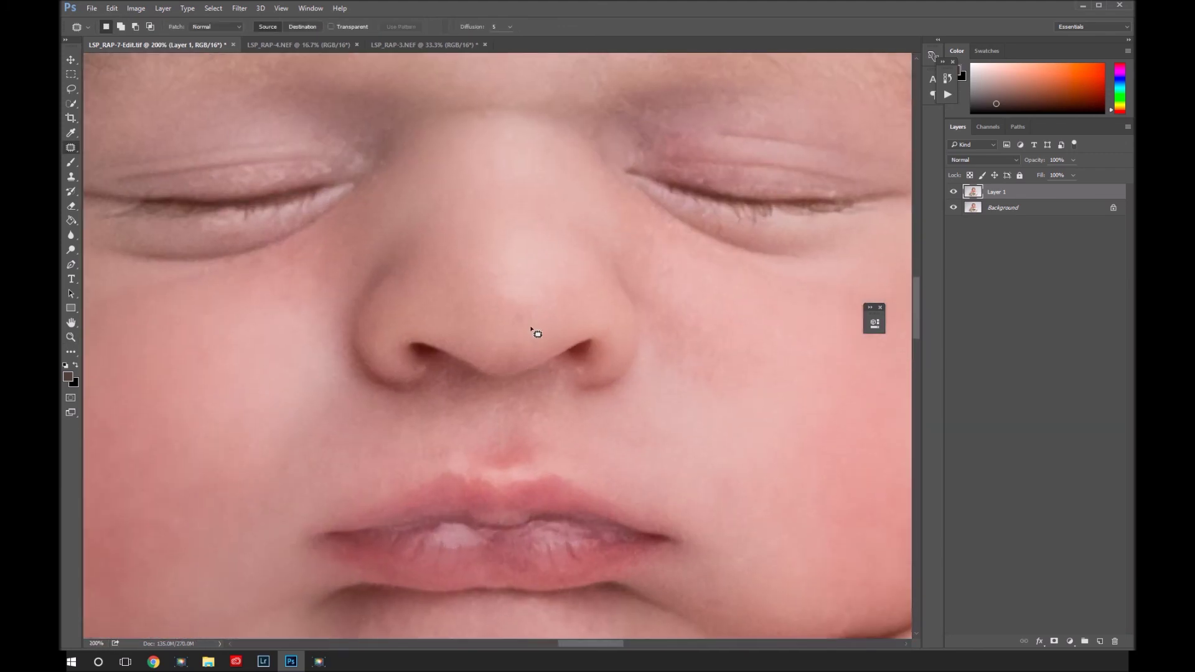
key(z)
alt+click(566, 361)
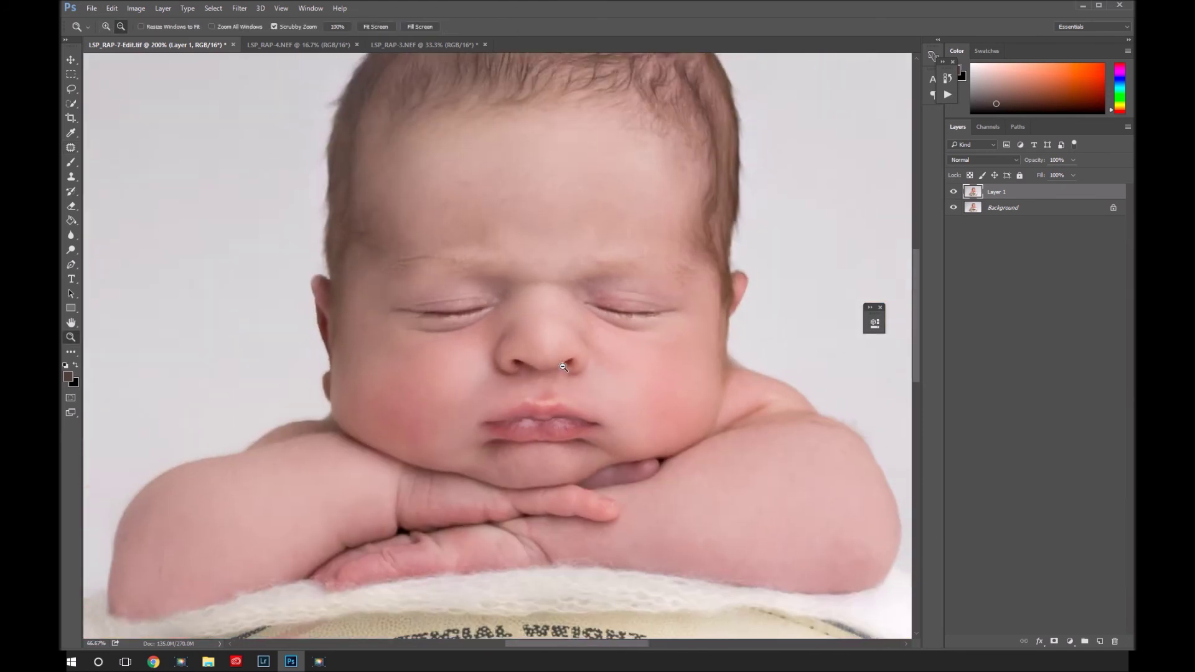
alt+click(564, 367)
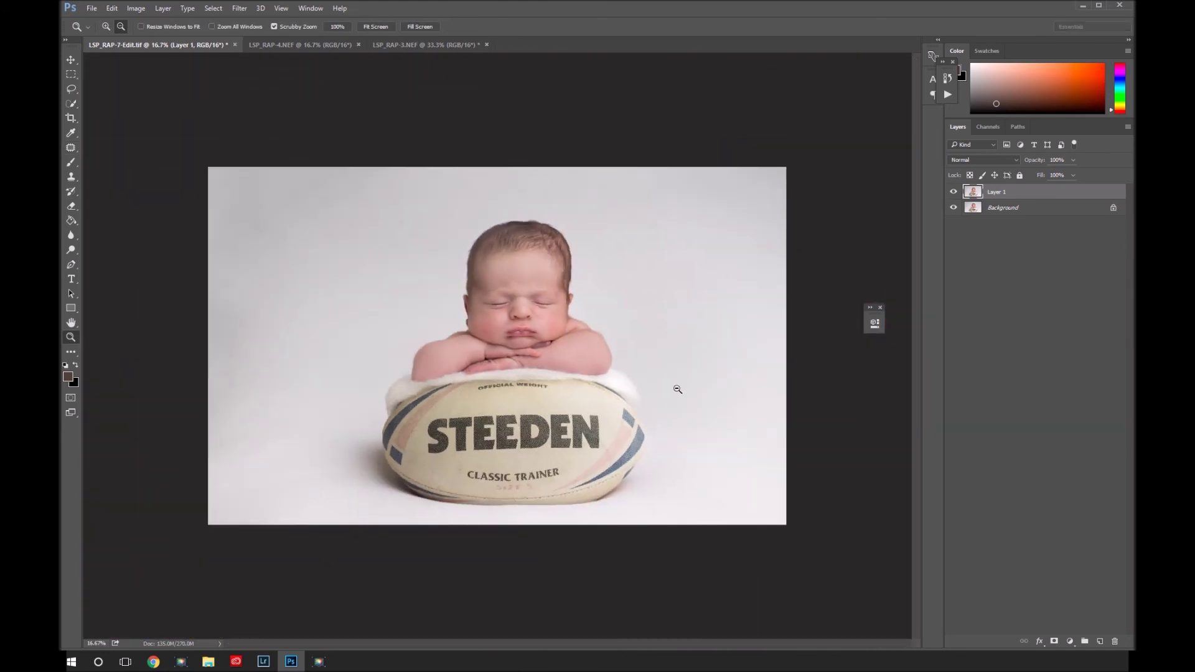
- Patch the dark smudges on the backdrop to the left of the baby
key(j)
drag(247, 236, 265, 230)
mouse_move(266, 231)
mouse_down()
mouse_move(324, 250)
mouse_move(288, 292)
mouse_move(286, 236)
mouse_up()
drag(289, 270, 347, 256)
key(ctrl+d)
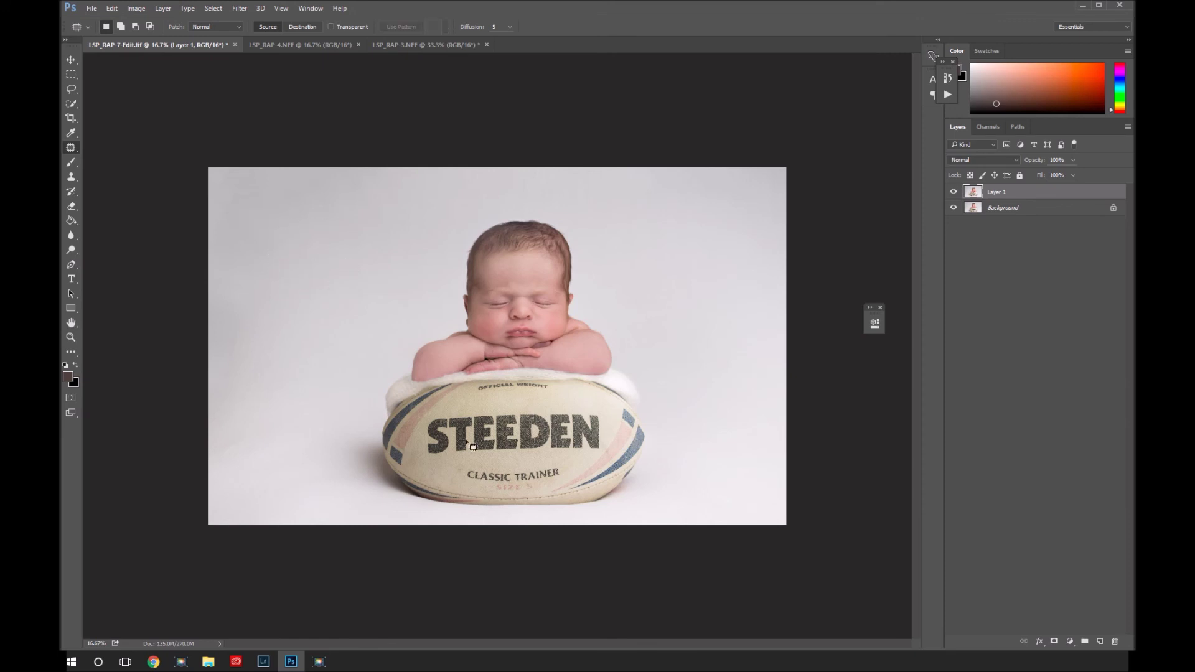
drag(336, 344, 367, 298)
key(ctrl+d)
drag(296, 343, 292, 314)
drag(289, 321, 329, 316)
key(ctrl+d)
- Run the Reduce The Reds action and paint white over the baby's skin on its mask at 21% opacity
click(948, 94)
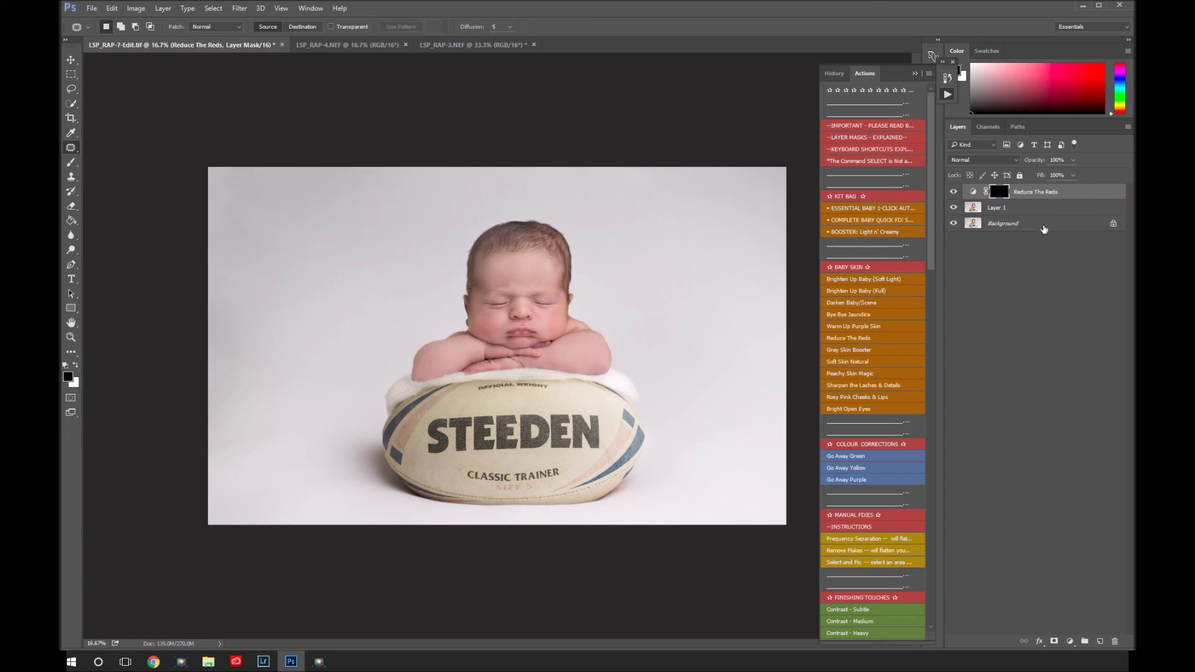
key(b)
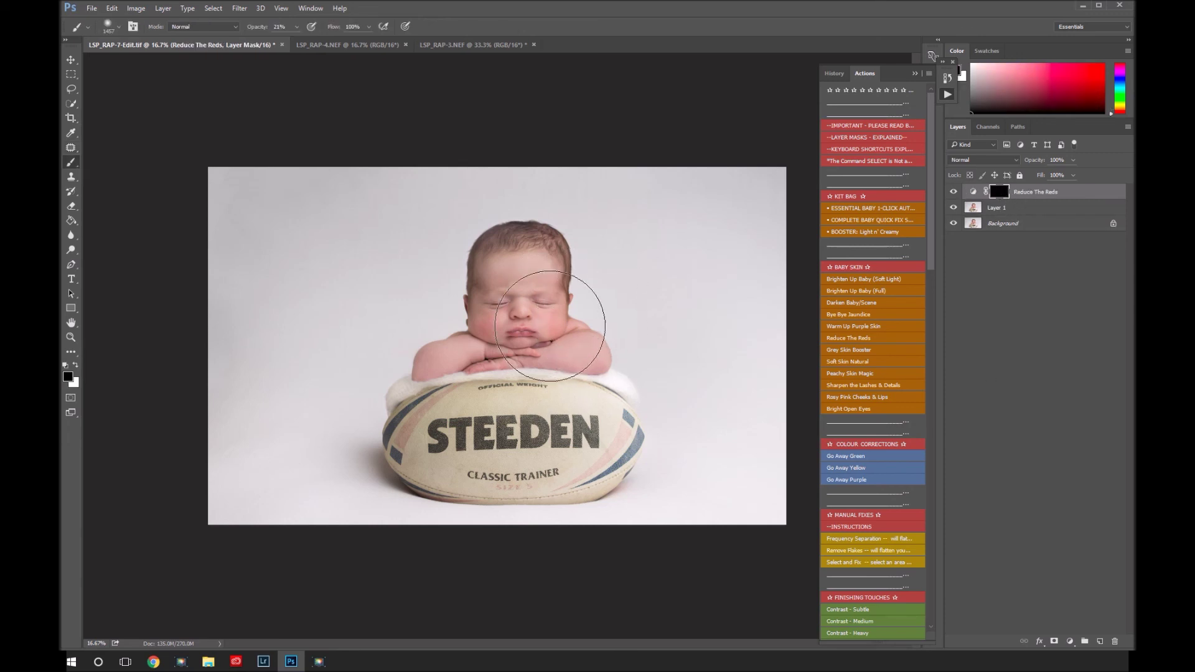
key(x)
click(519, 279)
mouse_move(491, 270)
mouse_down()
mouse_move(404, 330)
mouse_move(435, 358)
mouse_move(614, 347)
mouse_move(559, 411)
mouse_move(393, 325)
mouse_move(458, 387)
mouse_move(615, 359)
mouse_move(615, 373)
mouse_up()
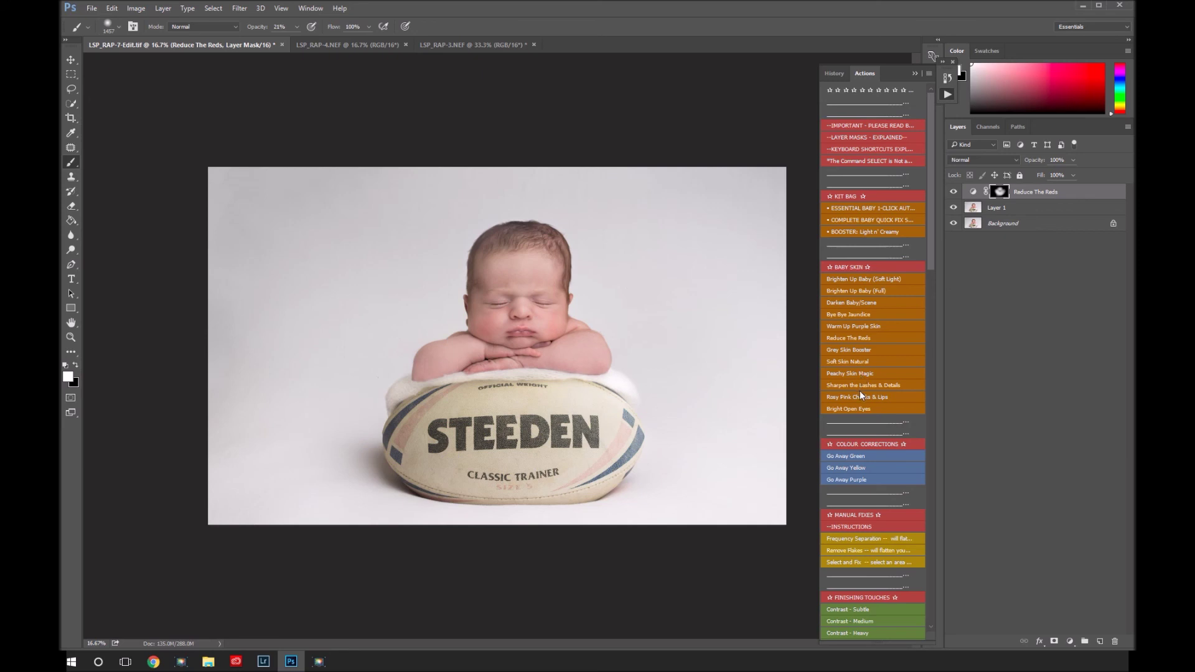
- Run the Peachy Skin Magic action, paint white over the baby's skin with a 432 px brush at 21% opacity, and adjust the group's opacity
click(875, 373)
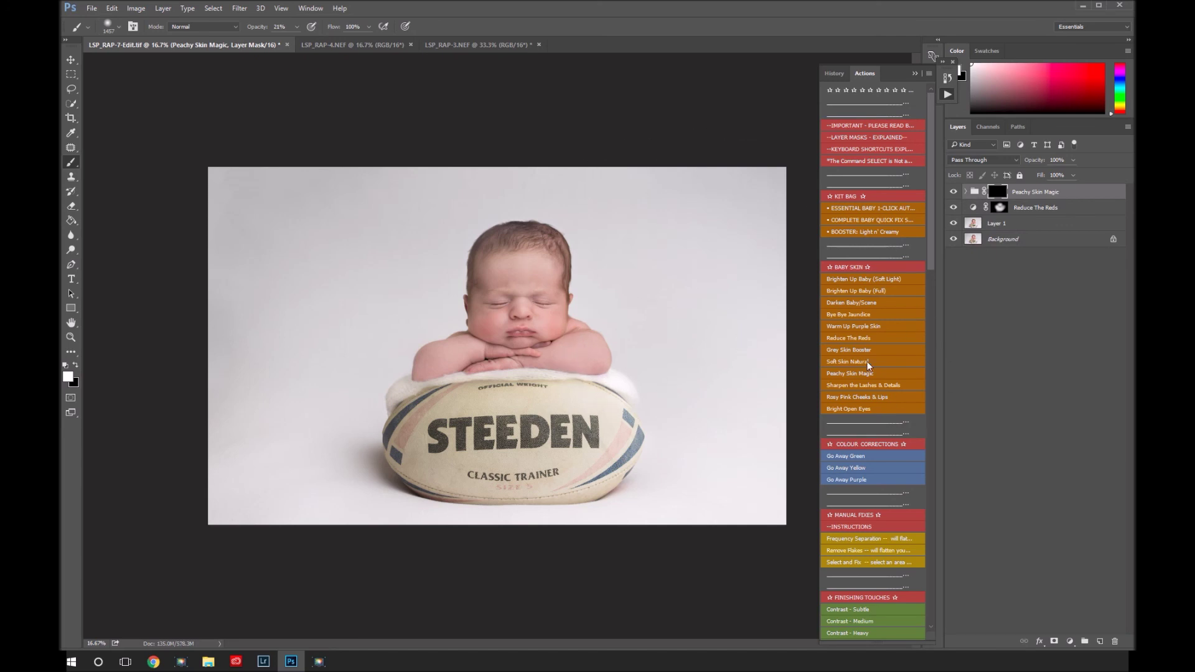
key(z)
click(517, 289)
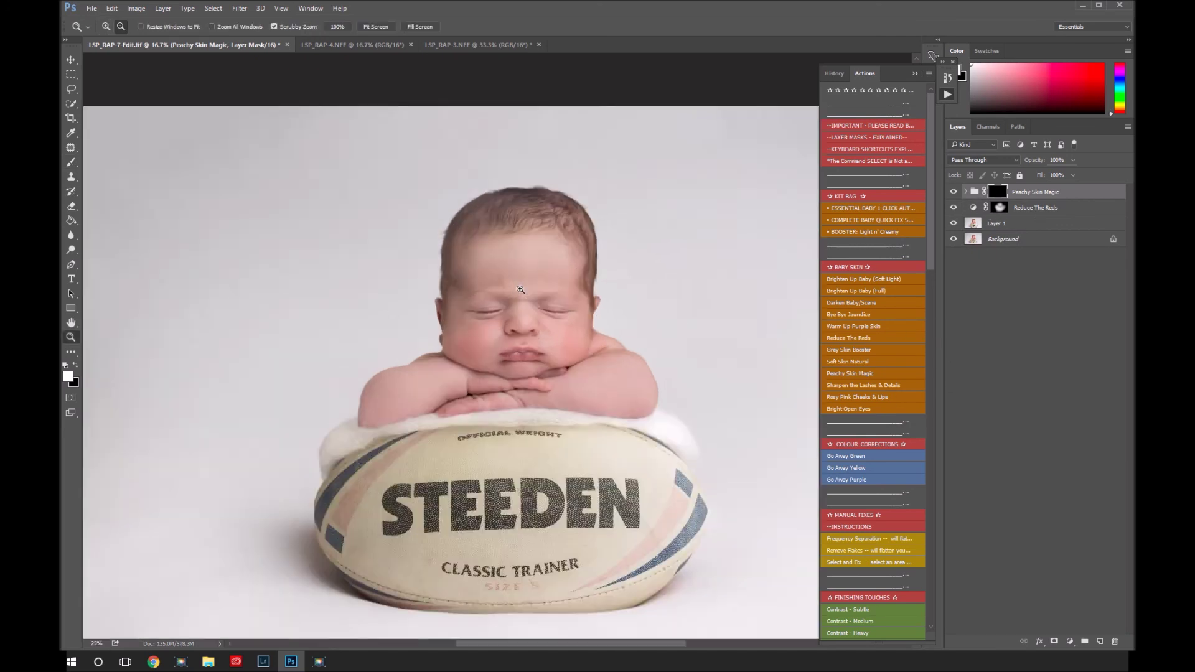
key(b)
right_click(567, 282)
key(Return)
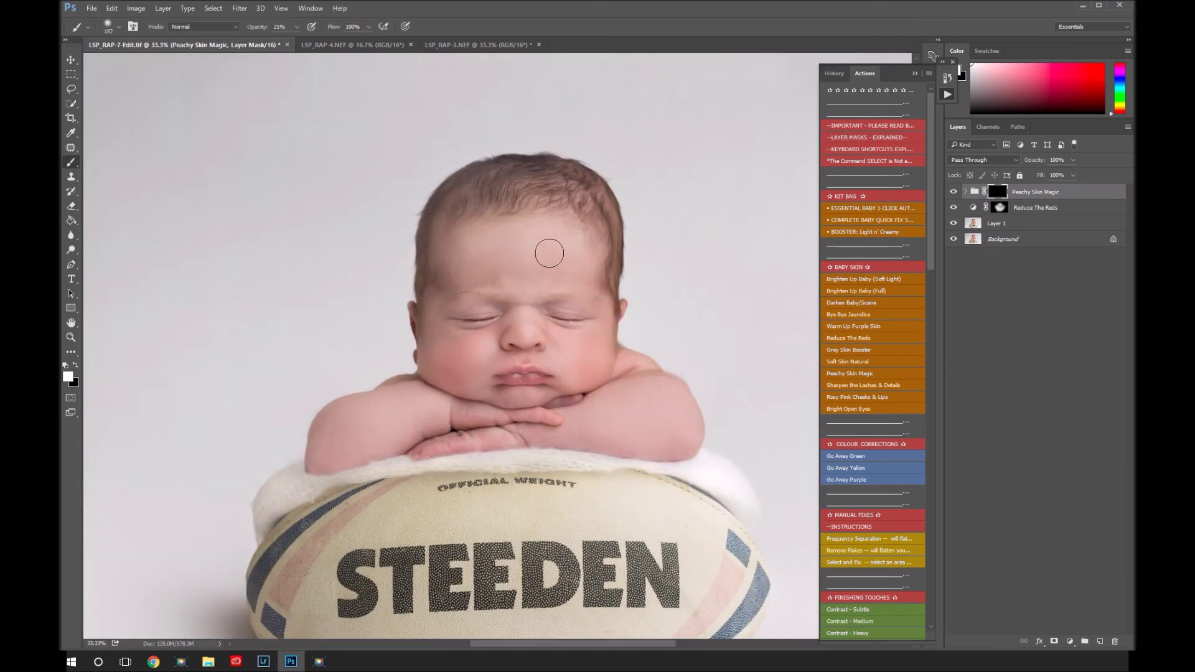
right_click(528, 228)
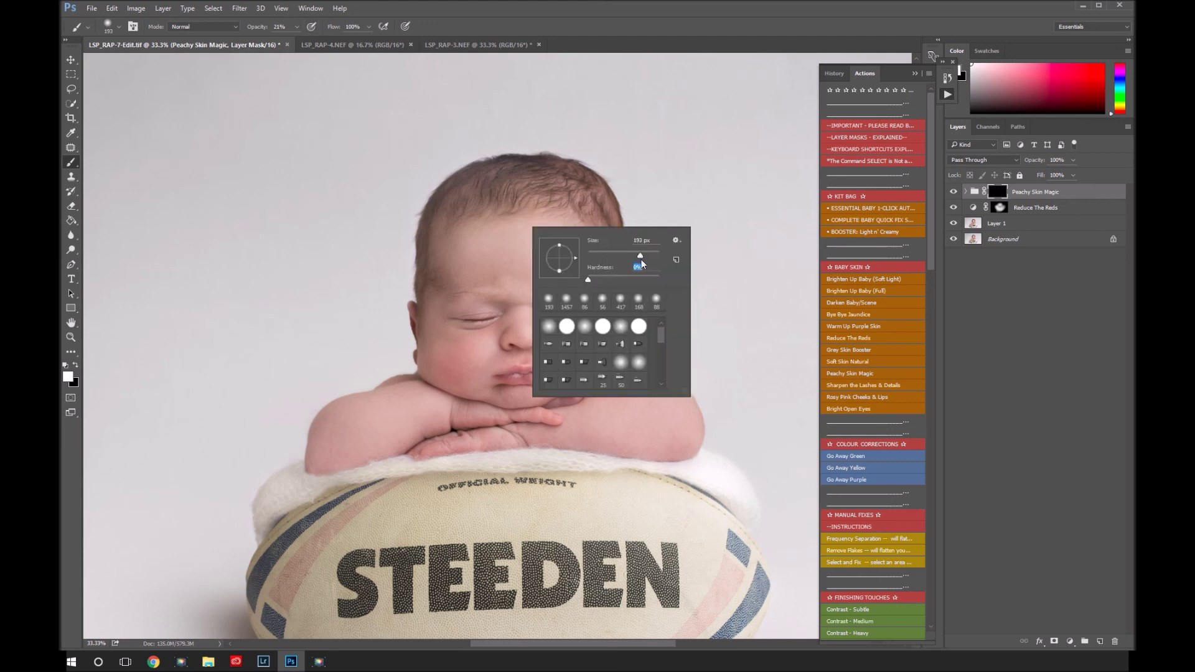
key(Return)
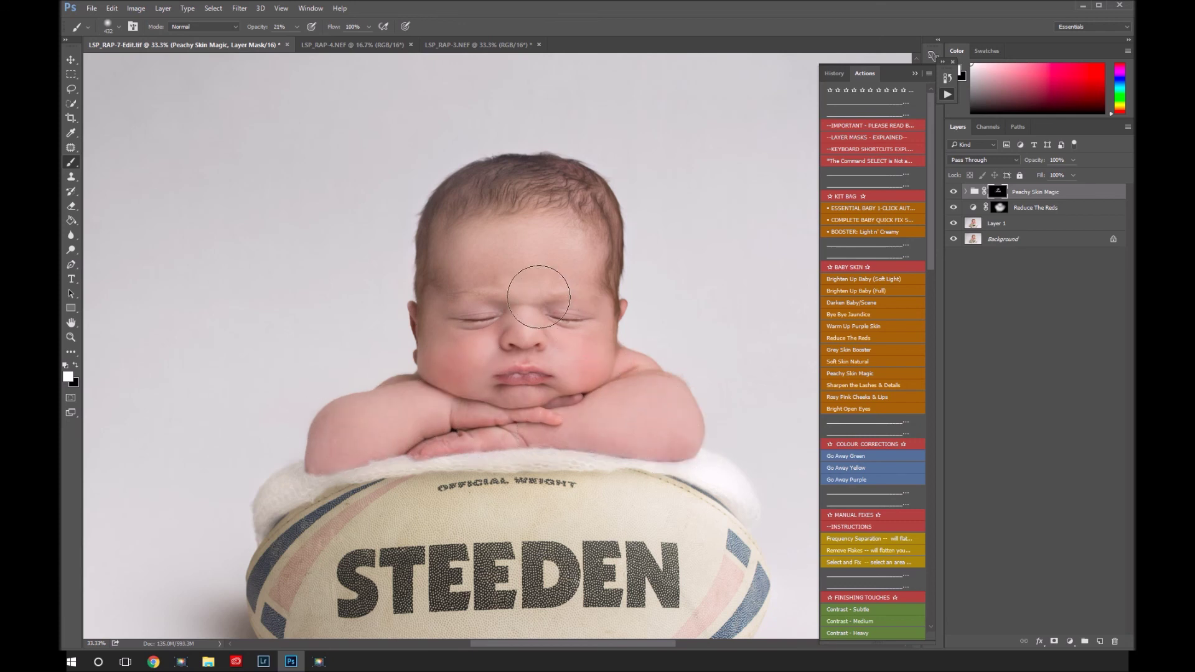
click(1069, 161)
- Run the Warm Up Purple Skin action and paint white at 21% opacity on its mask over the purple fingertip beneath the baby's chin
click(888, 325)
key(ctrl+space)
ctrl+click(584, 413)
click(584, 413)
click(598, 405)
key(b)
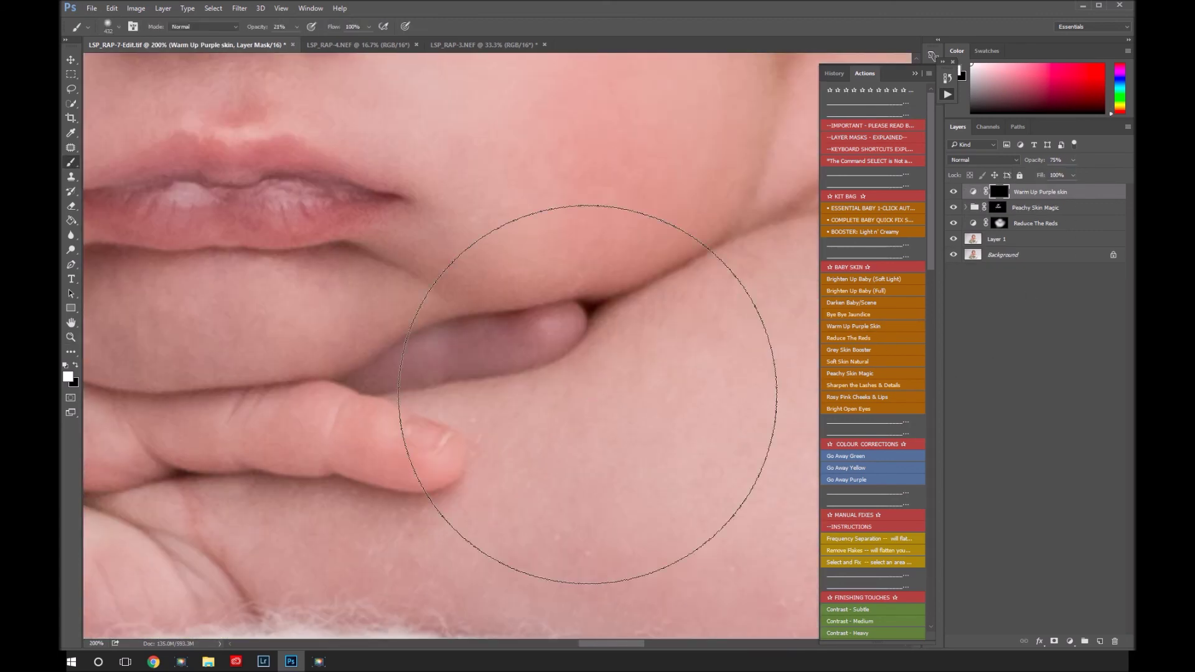
right_click(593, 396)
key(Return)
right_click(634, 341)
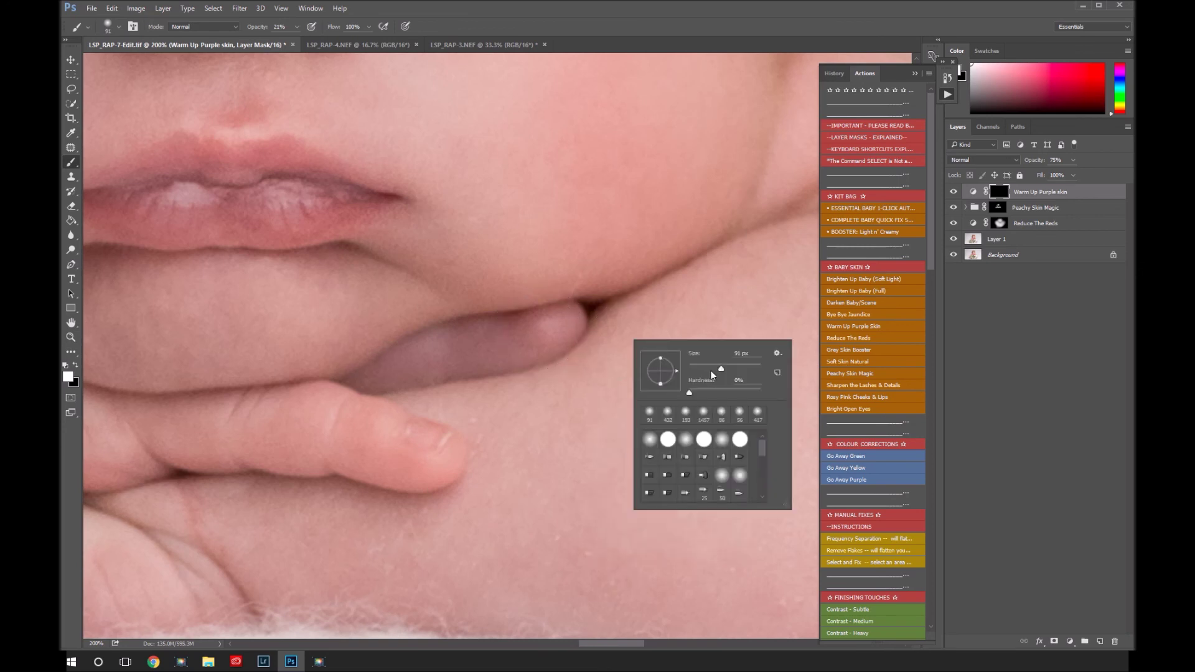
key(Return)
mouse_move(493, 349)
mouse_down()
mouse_move(471, 344)
mouse_move(571, 356)
mouse_move(446, 352)
mouse_move(463, 368)
mouse_up()
key(z)
drag(549, 395, 528, 395)
click(527, 394)
click(528, 394)
key(b)
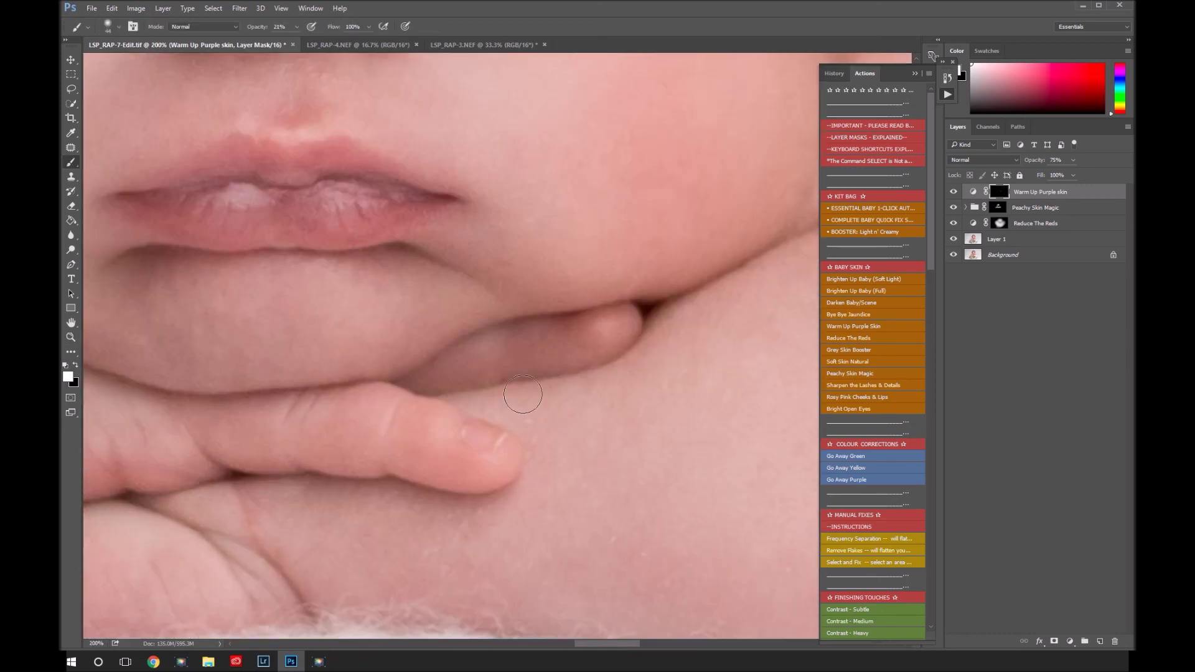
- Run the Go Away Purple action, invert its mask to apply it to the whole image, and adjust the layer's opacity
key(z)
alt+click(585, 385)
alt+click(585, 385)
alt+click(585, 385)
alt+click(584, 384)
alt+click(585, 385)
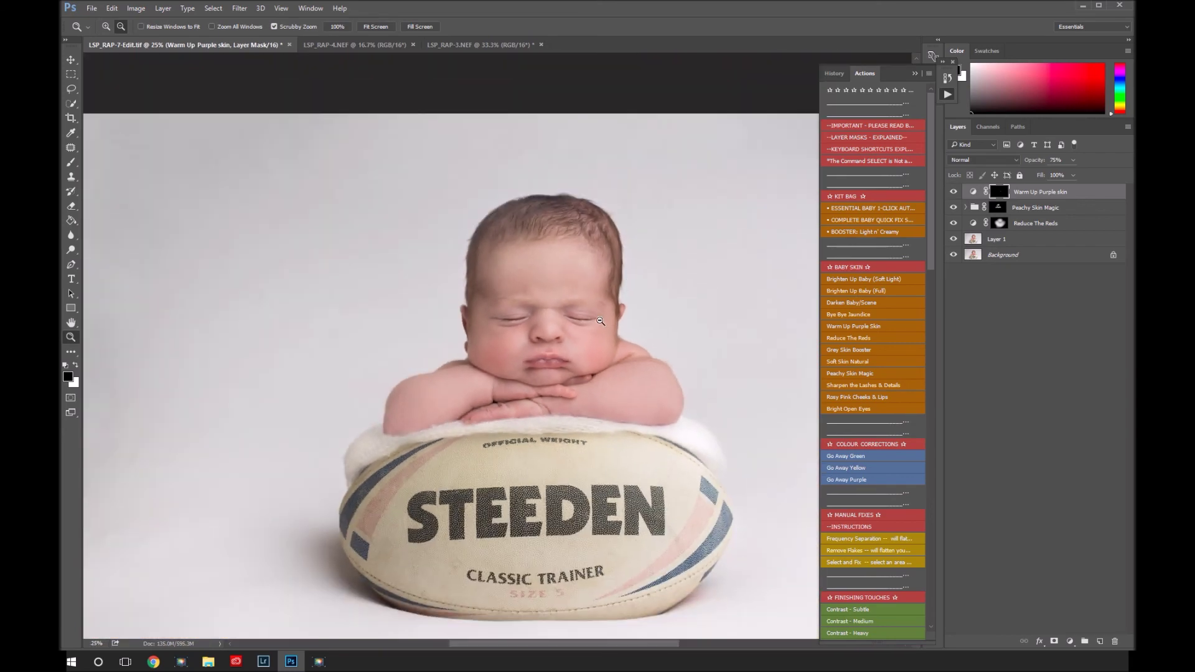
alt+click(622, 319)
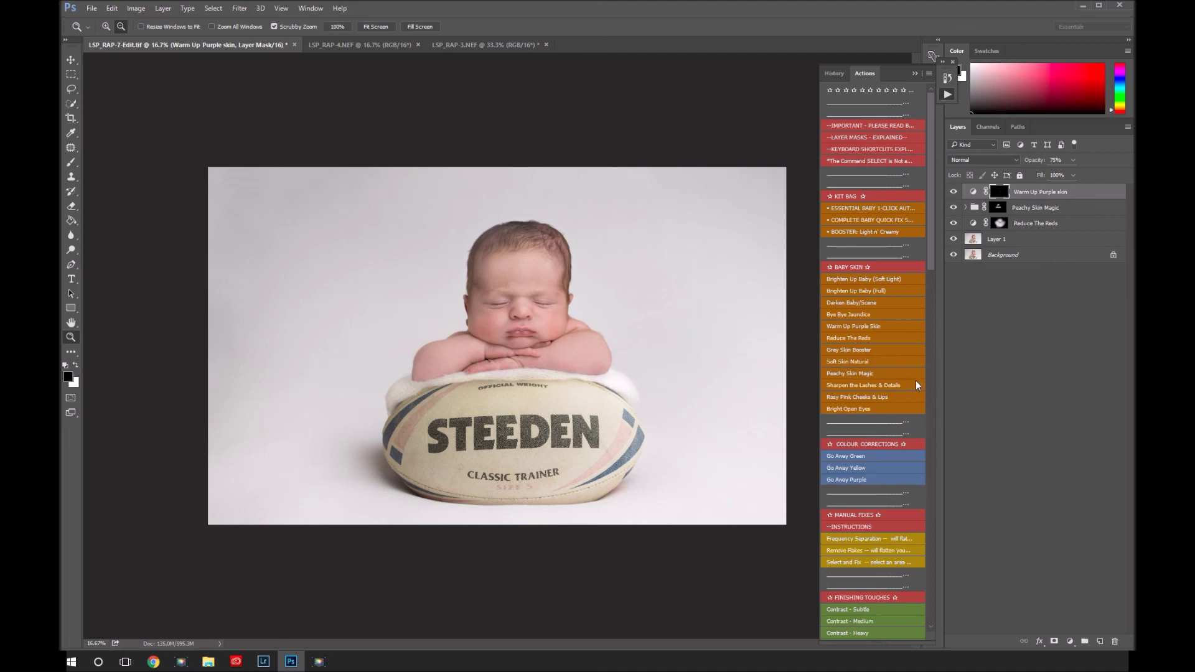
click(847, 479)
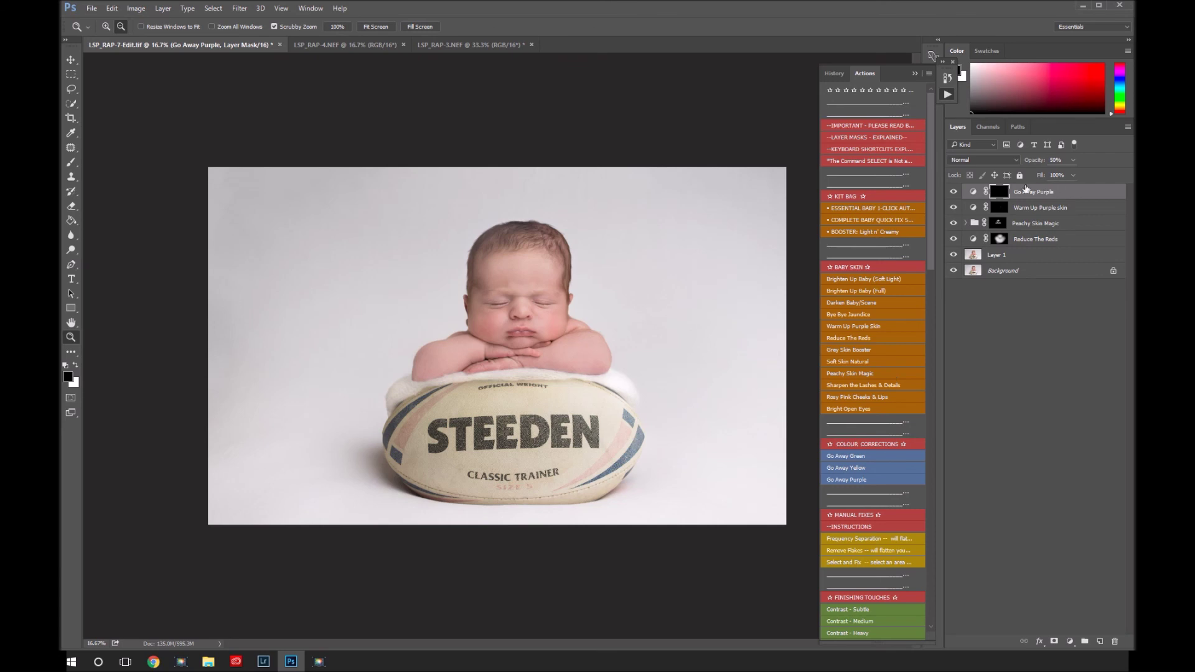
key(ctrl+i)
drag(1073, 174, 1047, 176)
- Flatten all the layers and save the edited composite
right_click(975, 270)
click(1066, 391)
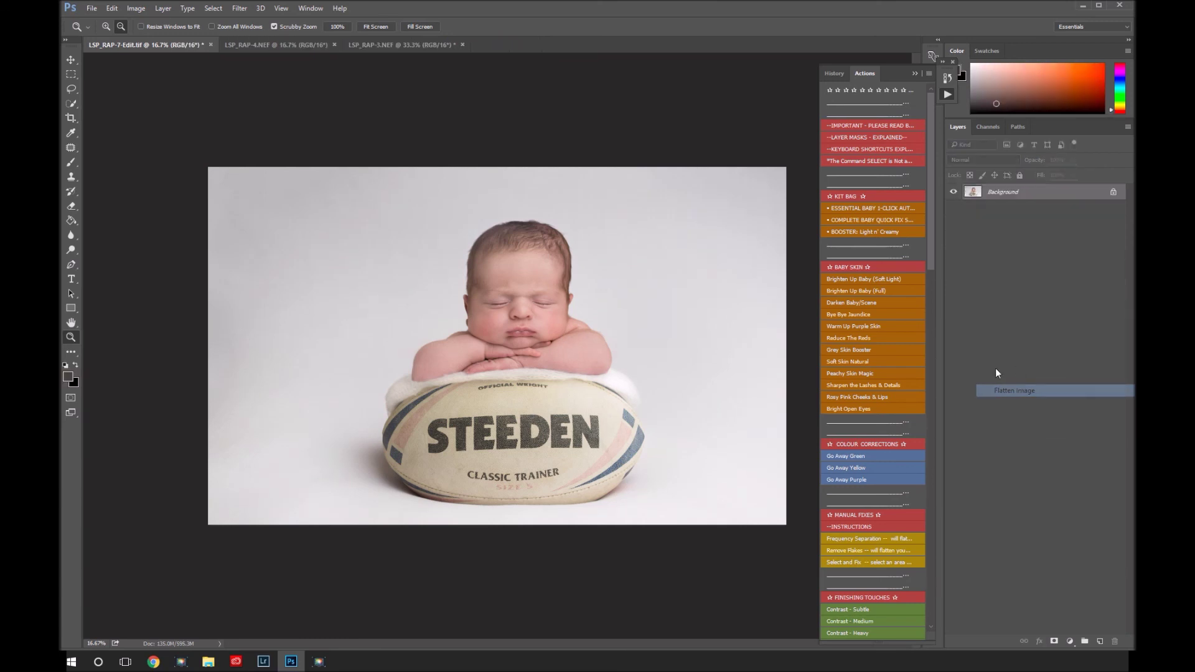
key(ctrl+s)
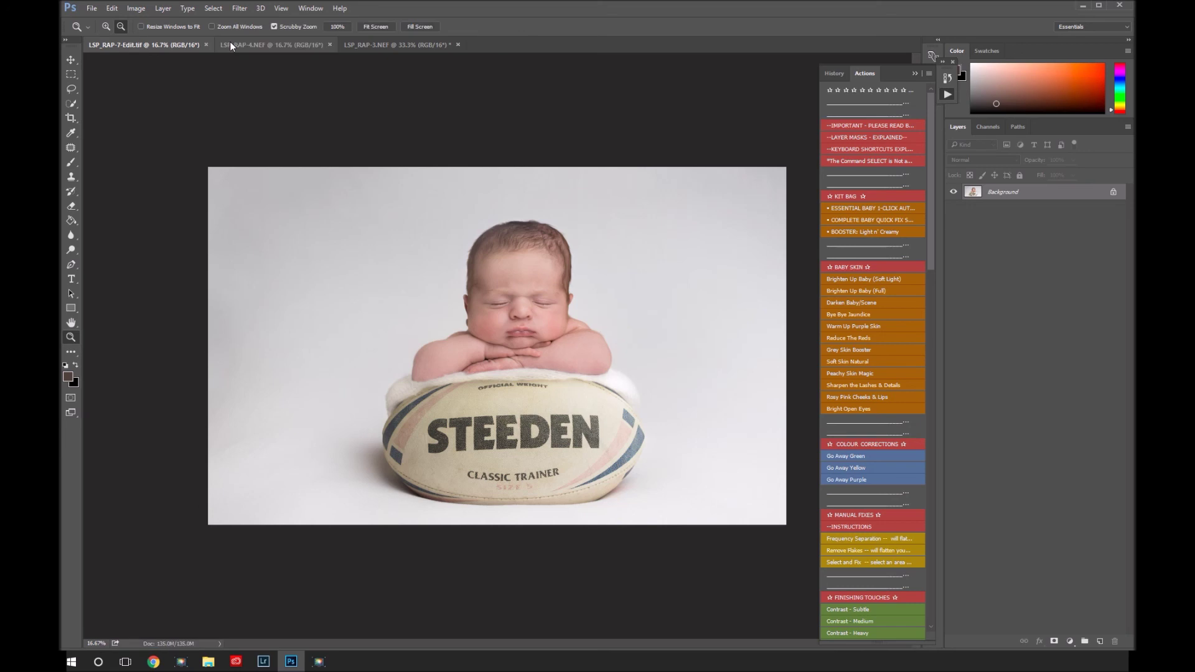
- Close the saved composite, LSP_RAP-3.NEF and LSP_RAP-4.NEF, without saving changes to the two NEF photos
click(205, 45)
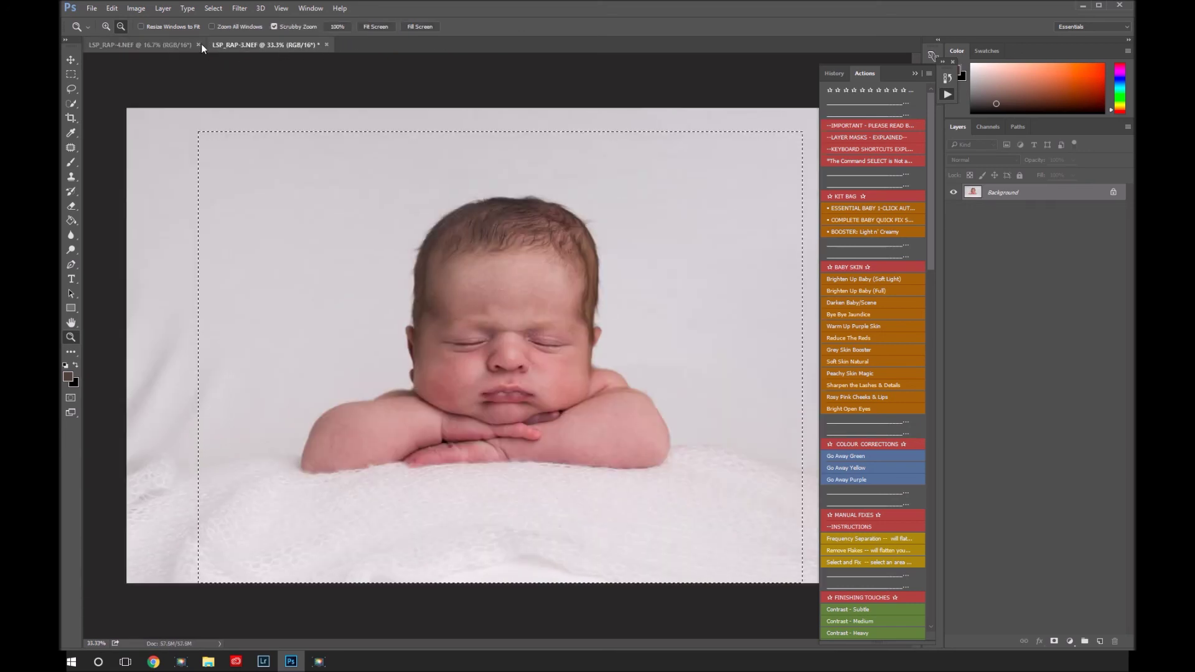
click(327, 44)
click(604, 243)
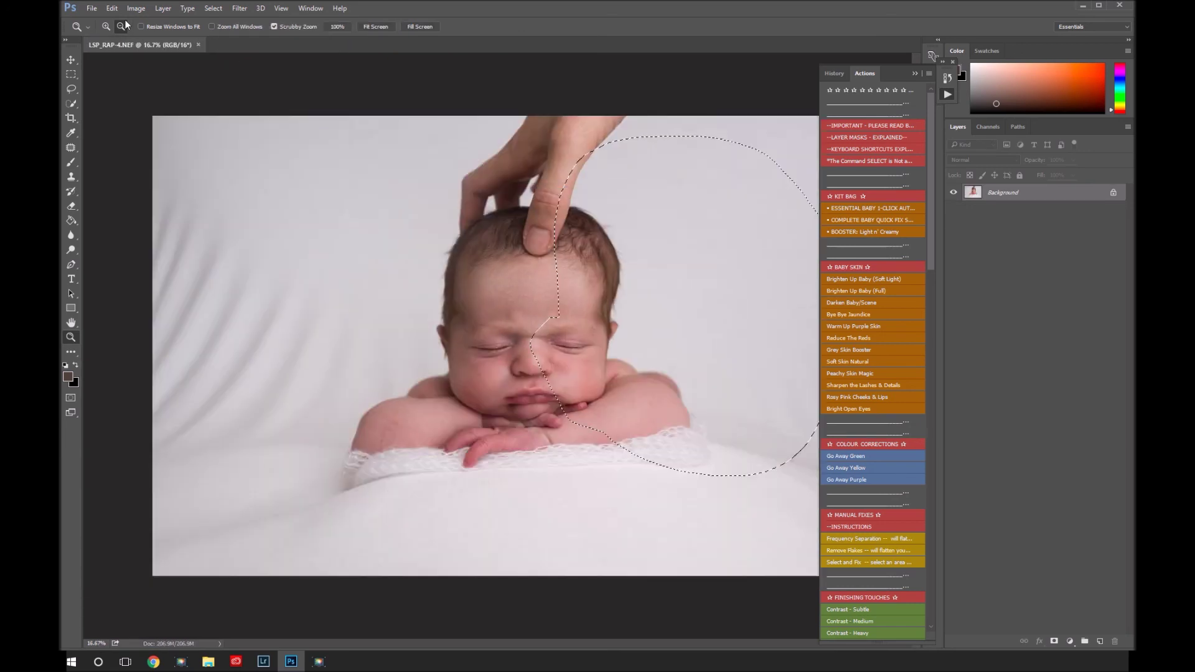
click(203, 45)
click(607, 244)
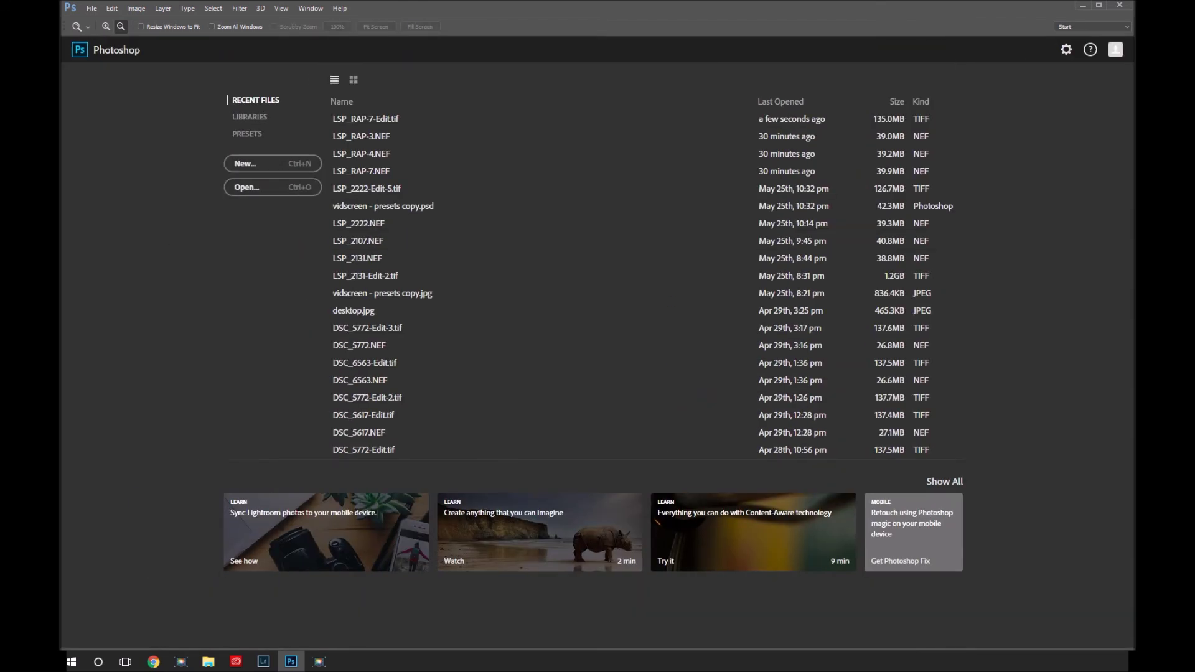
- Switch to Lightroom and compare the finished rugby ball composite with its three source photos, finishing on the composite alone
key(alt+Tab)
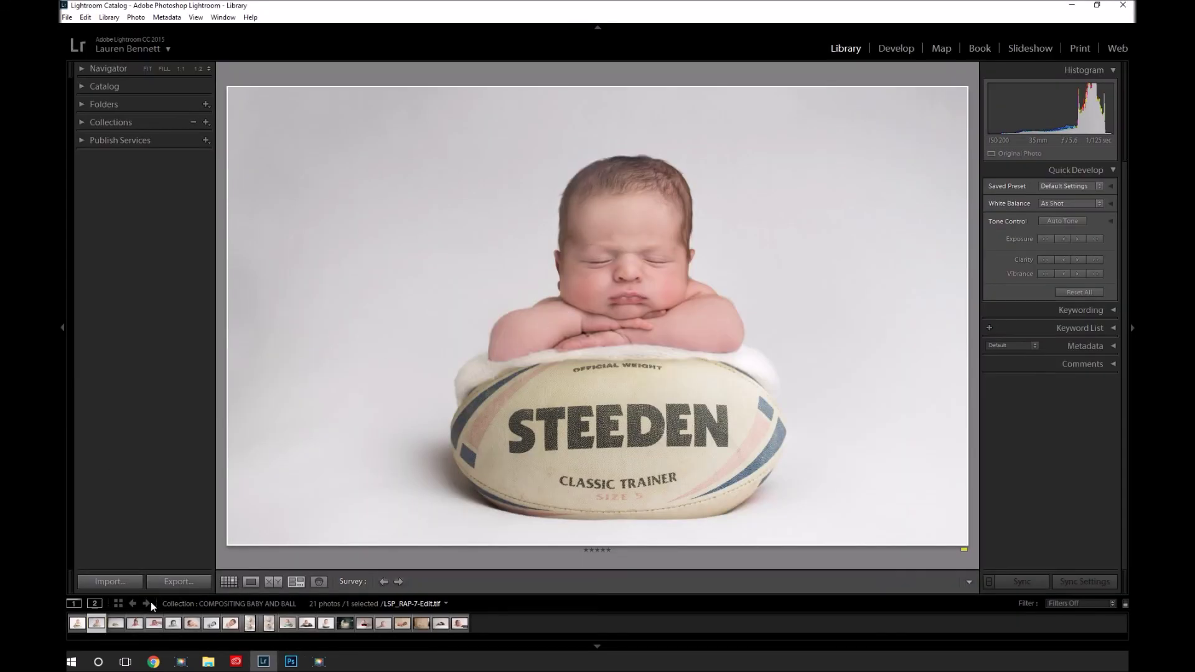
shift+click(154, 624)
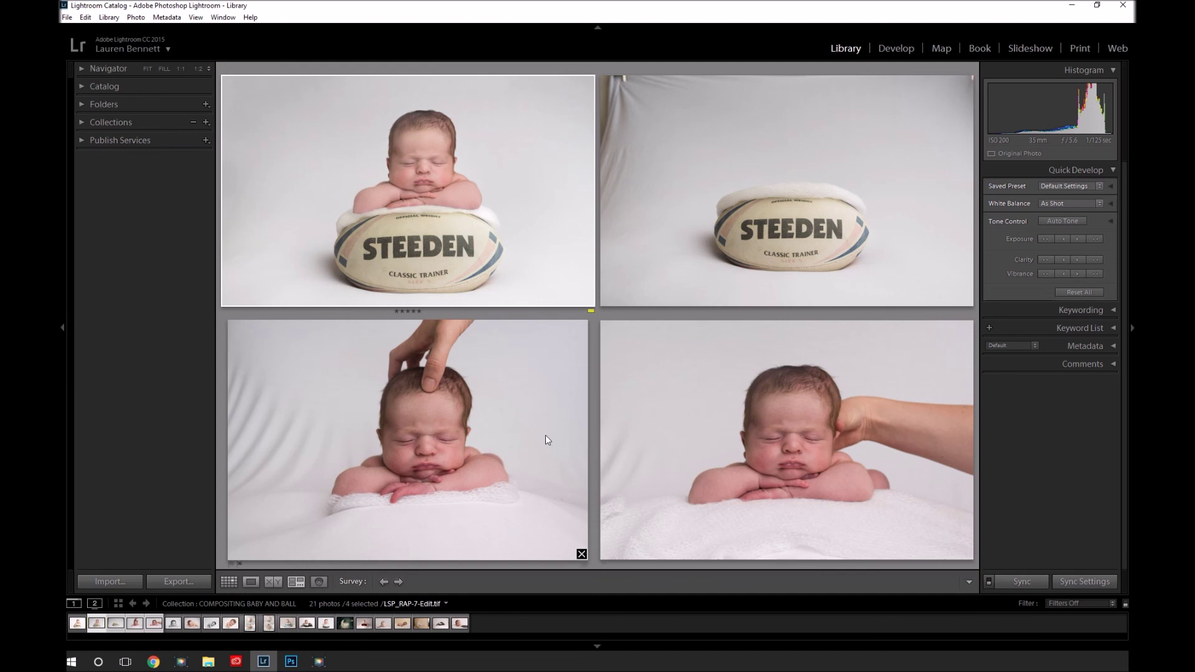
ctrl+click(154, 628)
ctrl+click(136, 628)
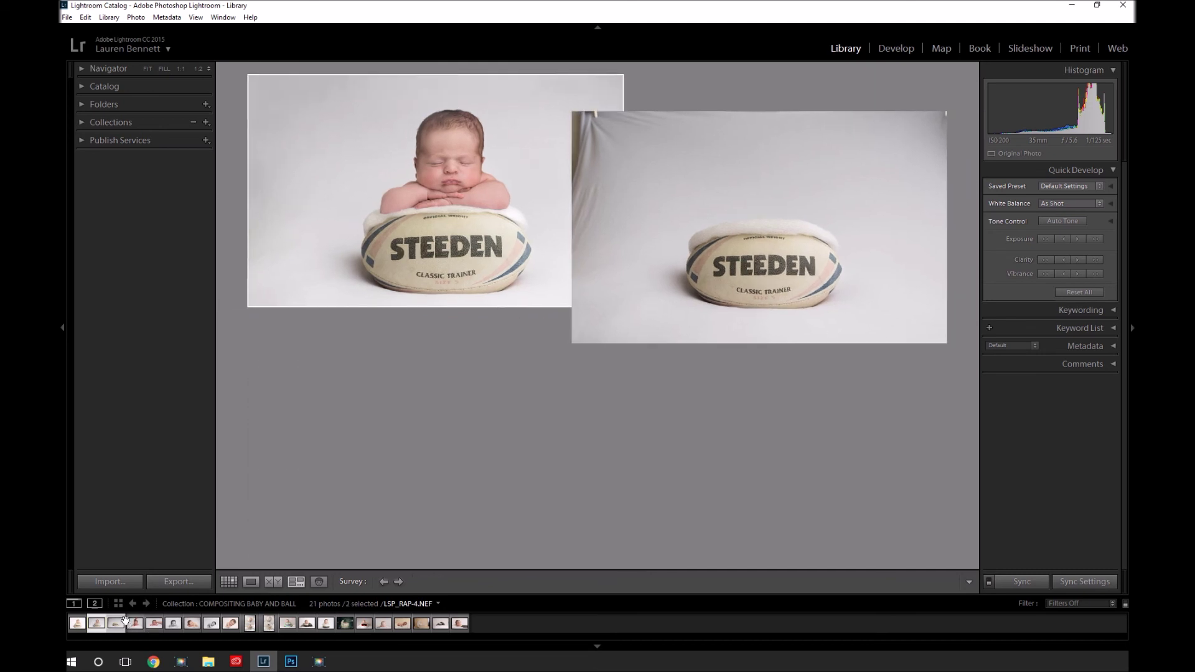
ctrl+click(118, 627)
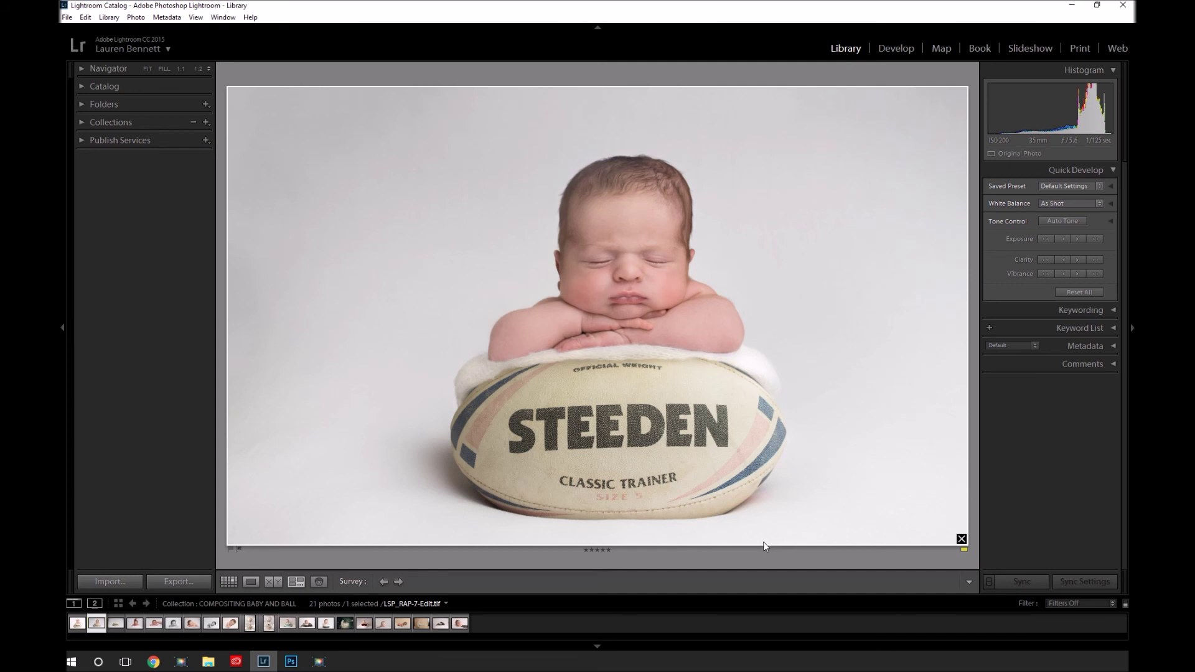
- Browse the other finished newborn images in the collection, from the black-and-white portrait to the Second Sea Lord cap composite
click(168, 625)
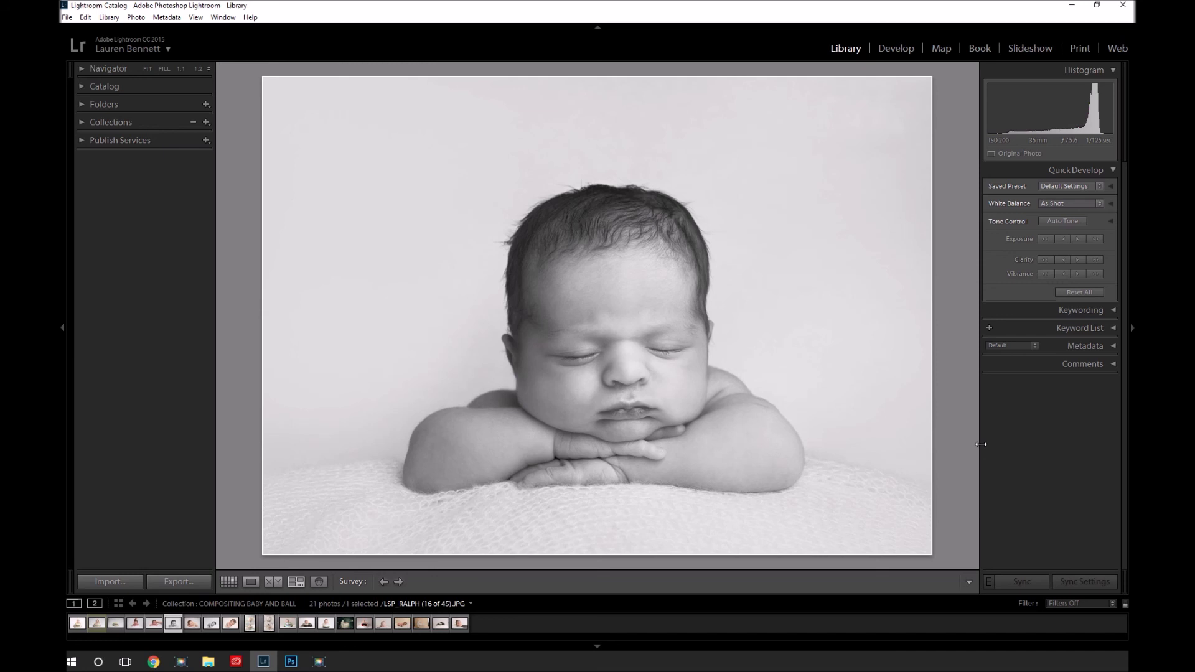
key(Right)
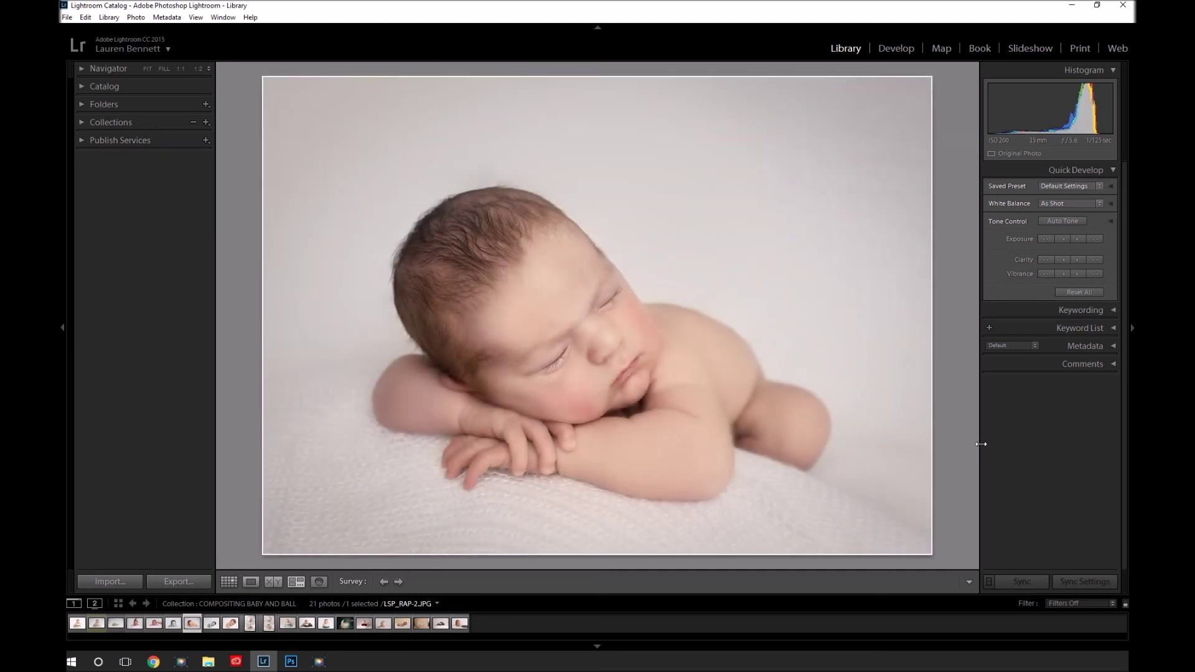
key(Right)
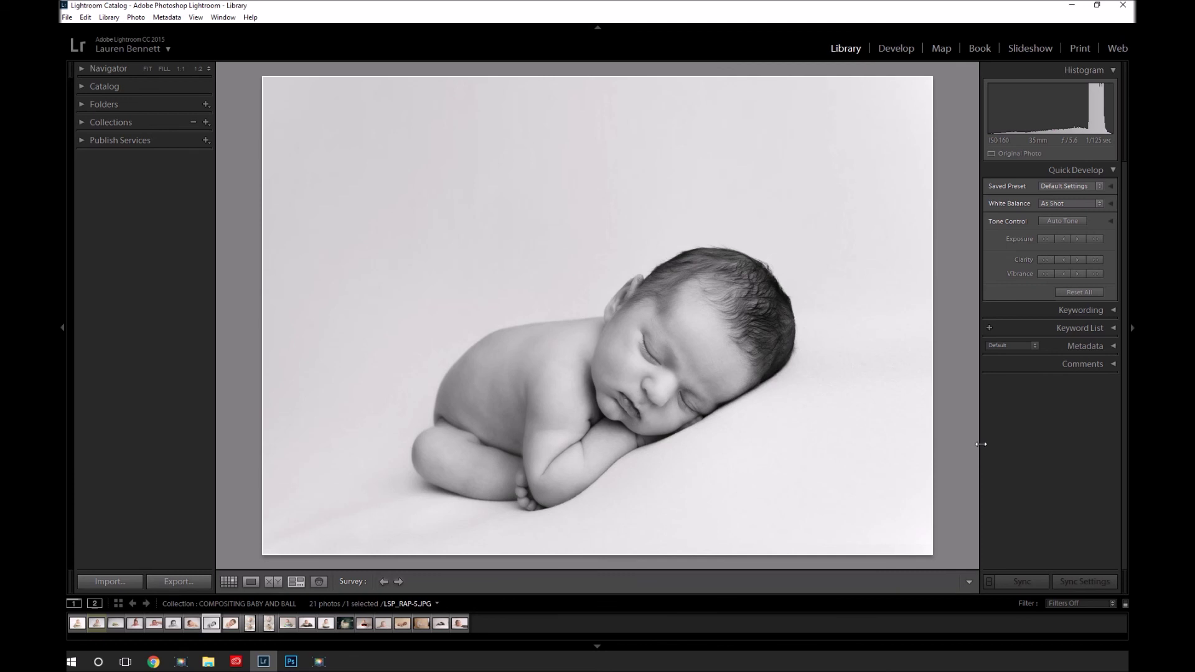
key(Right)
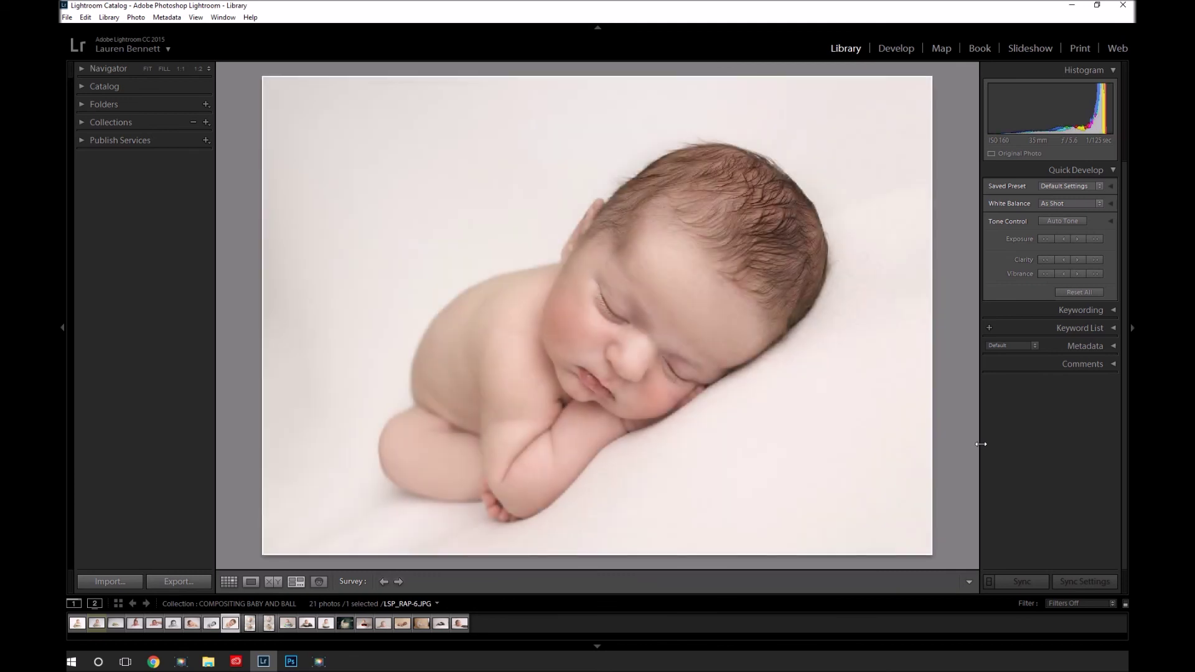
key(Right)
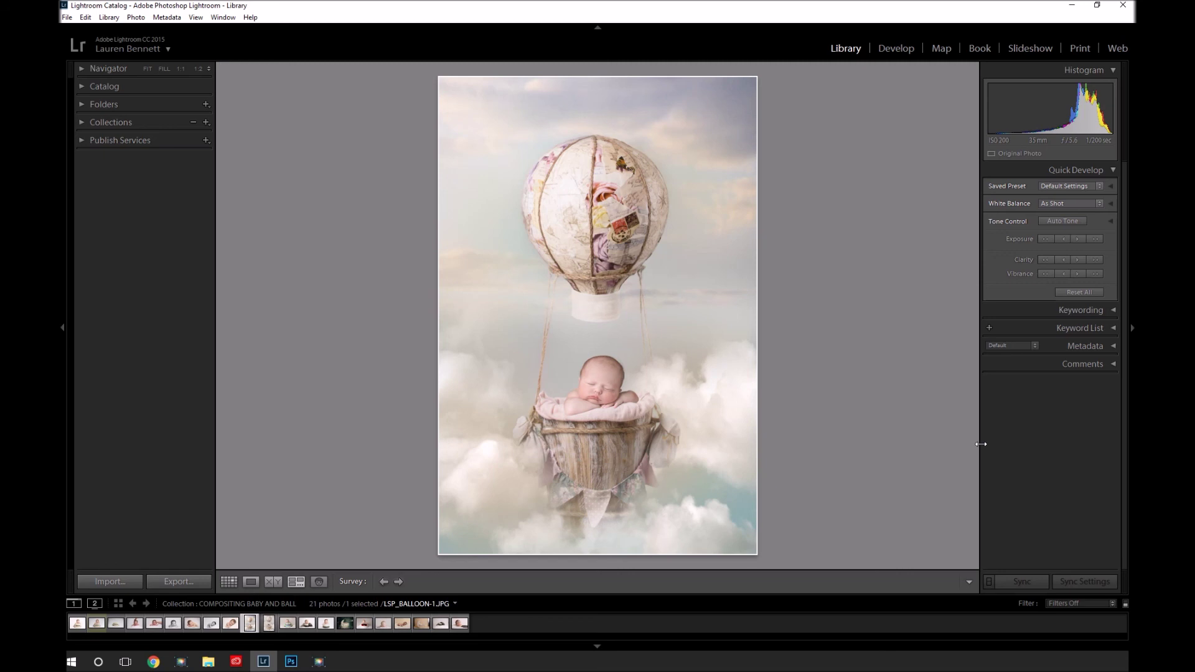
key(Right)
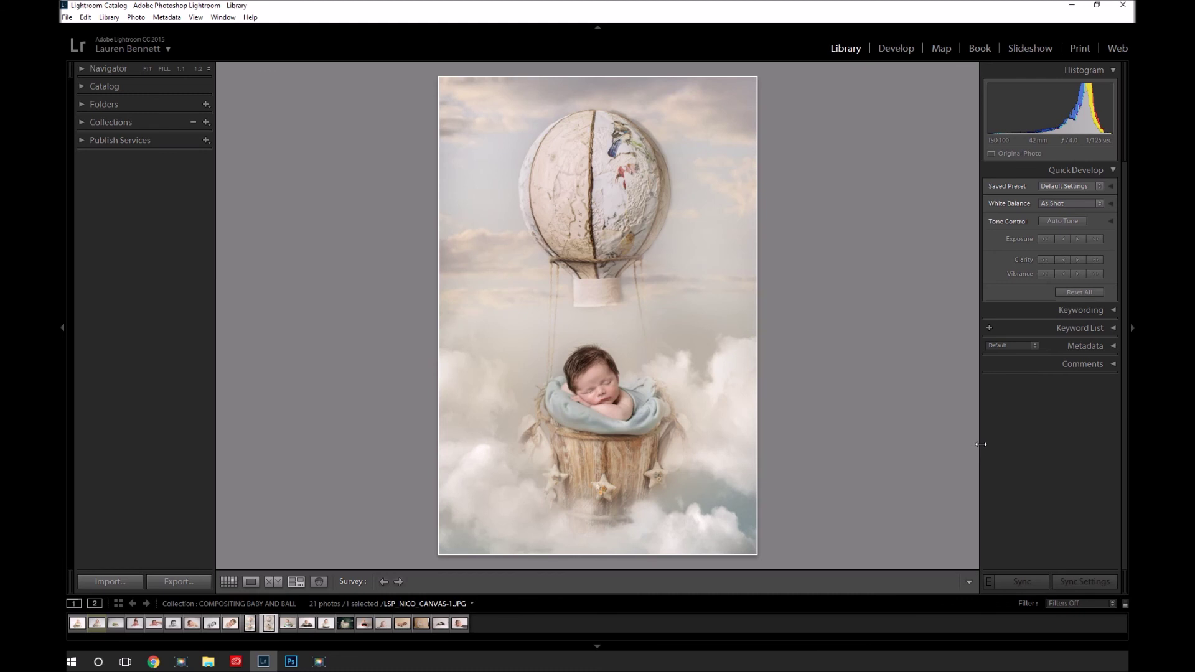
key(Right)
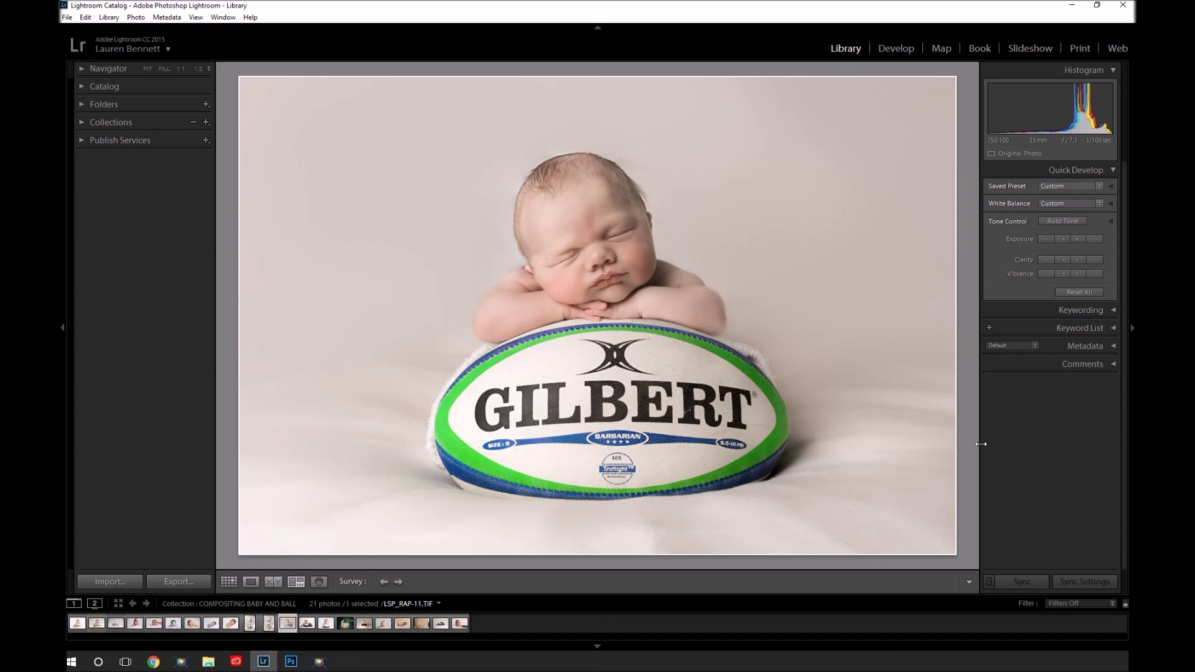
key(Right)
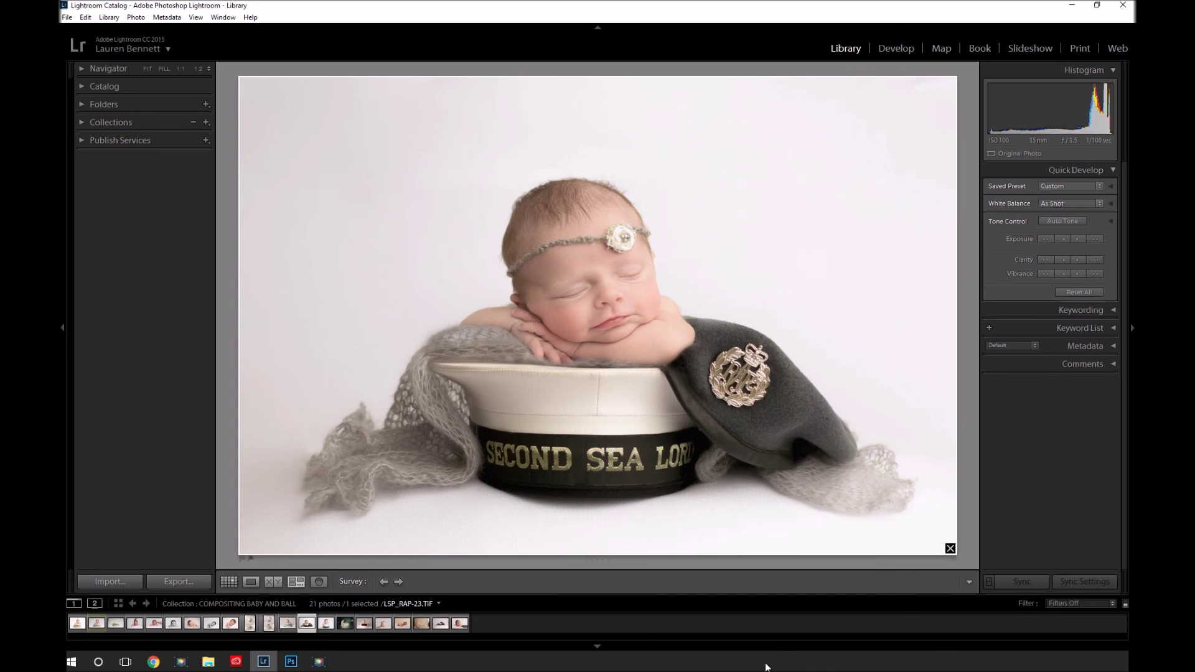
- Compare the Second Sea Lord cap composite with its empty cap and baby source photos, leaving only the composite selected
ctrl+click(457, 629)
ctrl+click(458, 630)
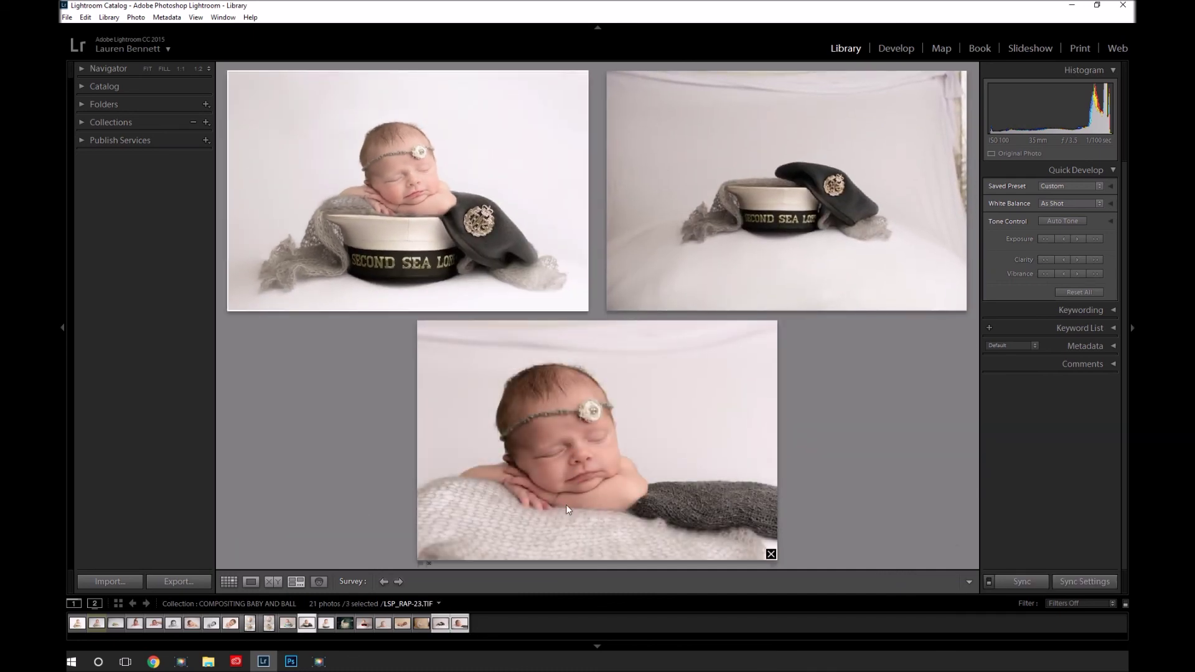
ctrl+click(440, 628)
ctrl+click(461, 623)
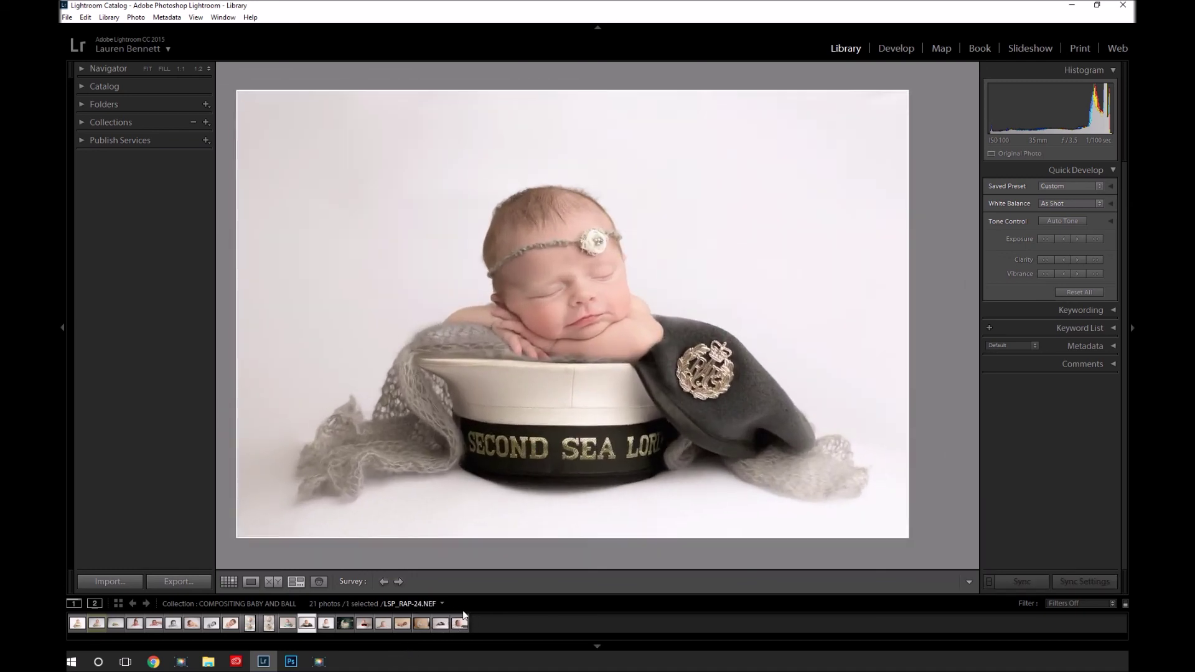
- View the red-and-white military cap, H.M.S. Collingwood cap and crescent moon composites one after another
click(365, 625)
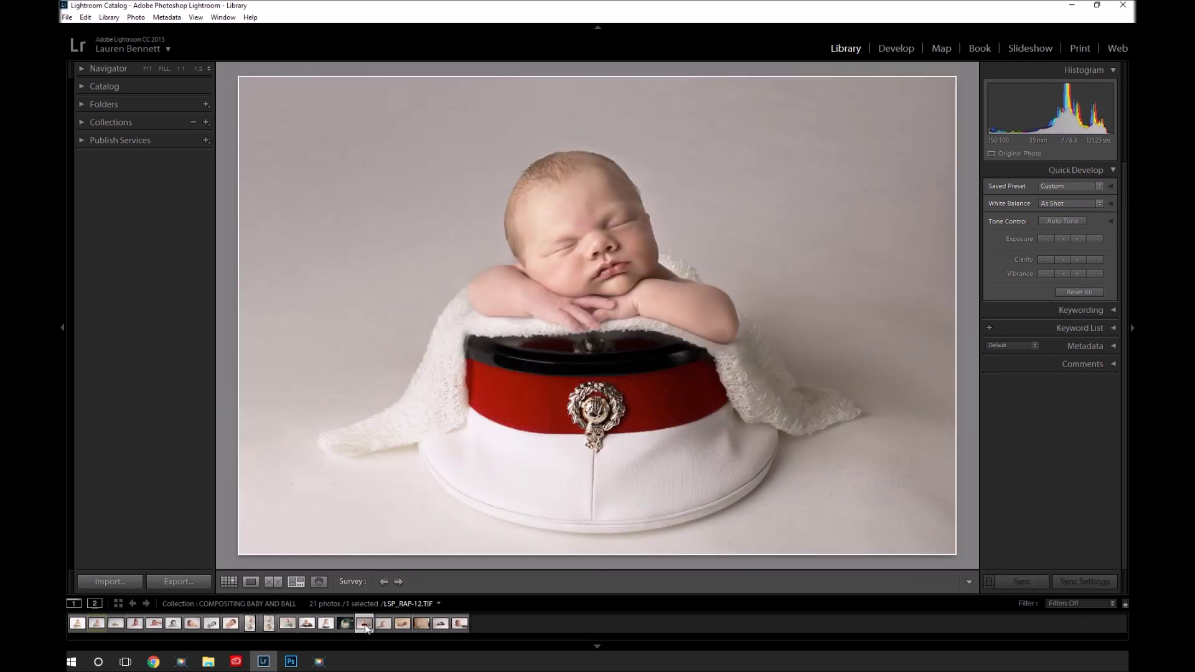
click(330, 624)
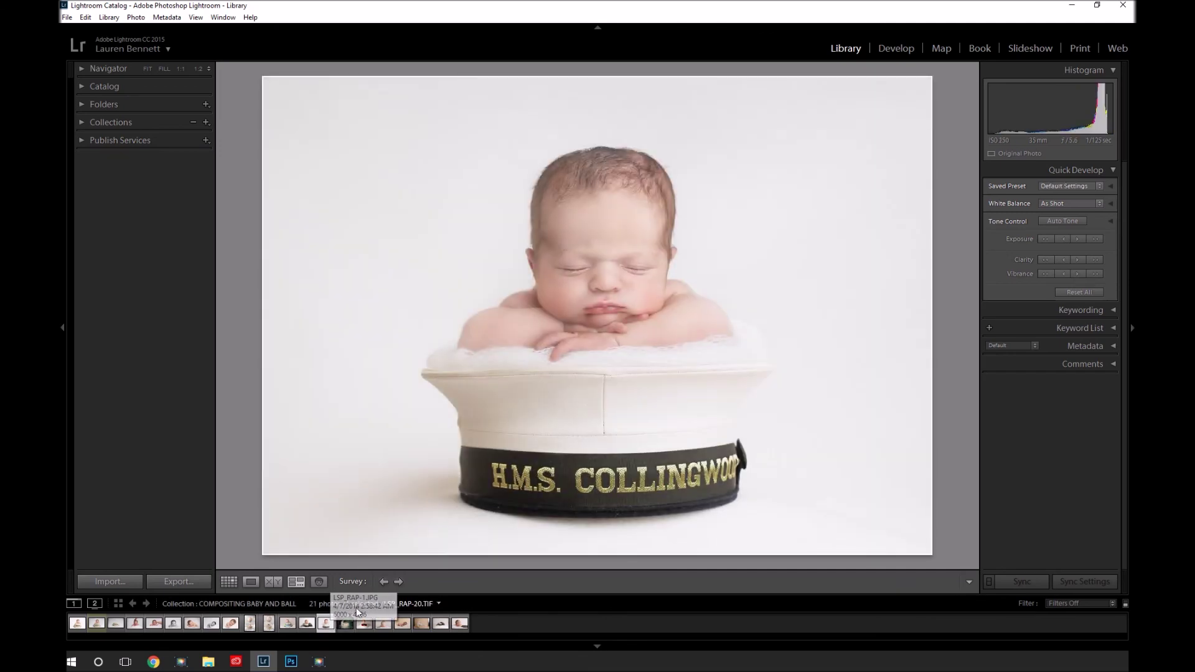
click(345, 623)
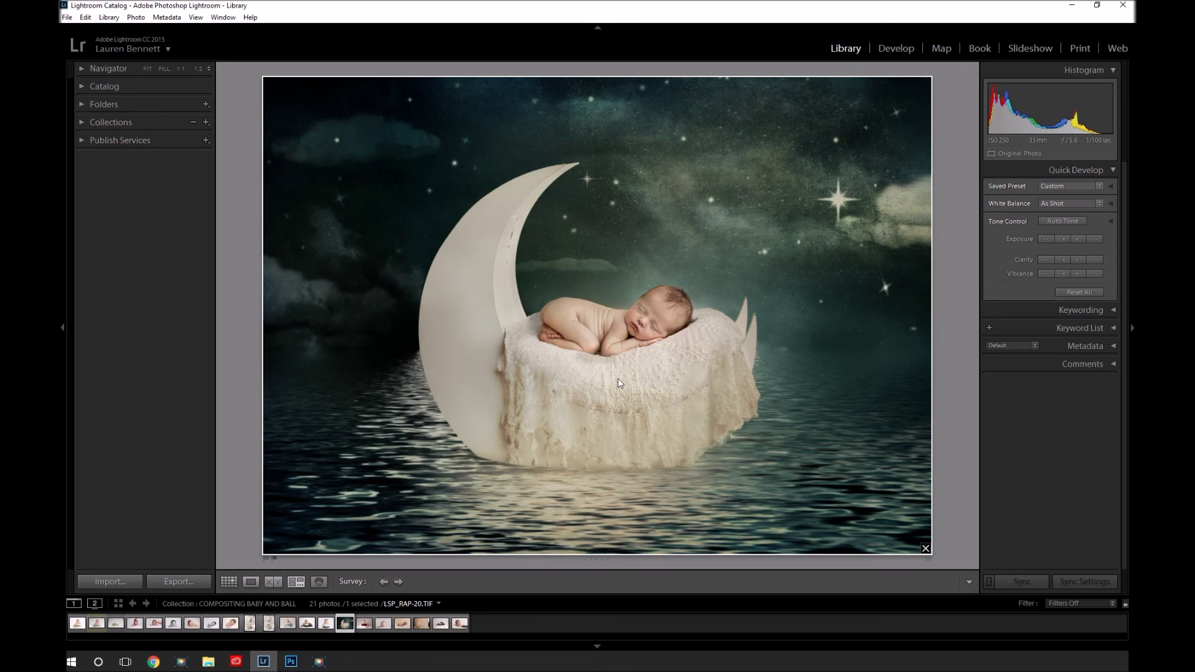
- Examine the empty moon prop and sleeping baby source photos side by side, and return to the finished moon composite
click(421, 623)
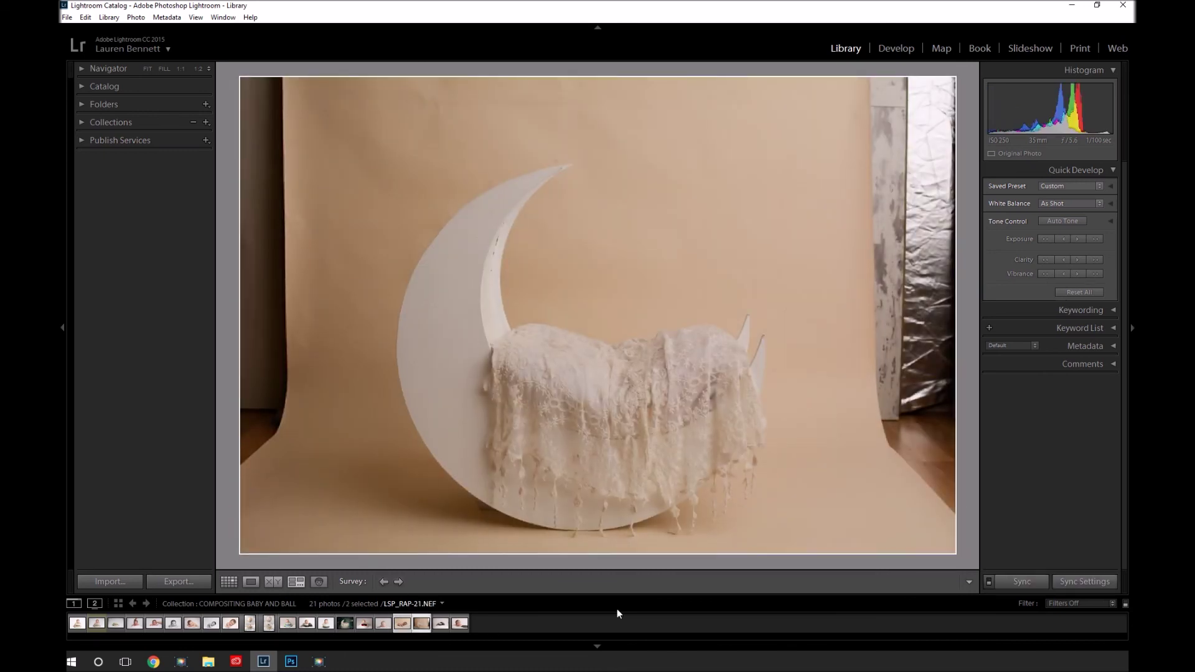
ctrl+click(402, 623)
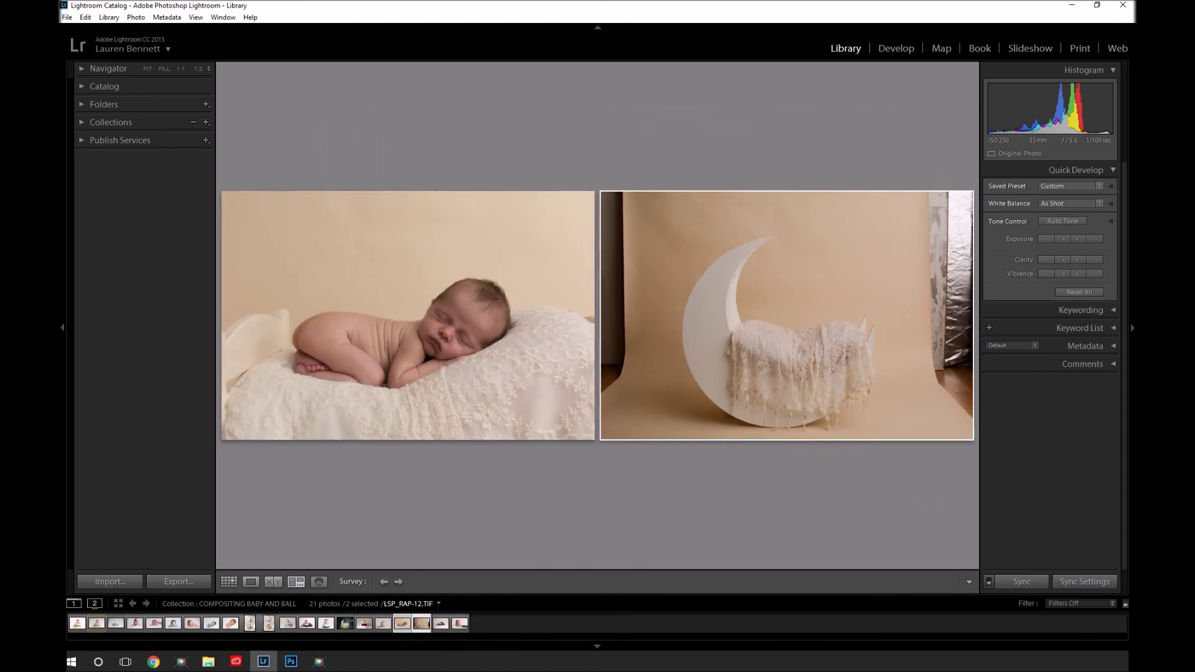
click(346, 624)
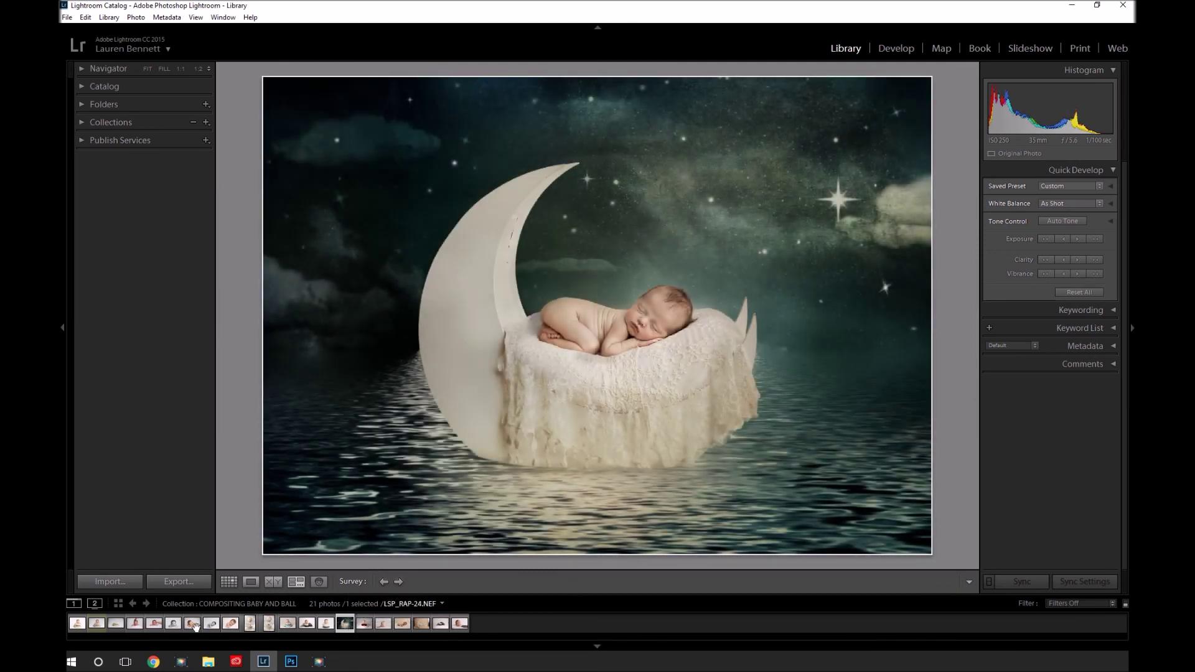
- Show the final rugby ball composite alongside its three source photos, and minimise the open windows to the desktop
click(98, 628)
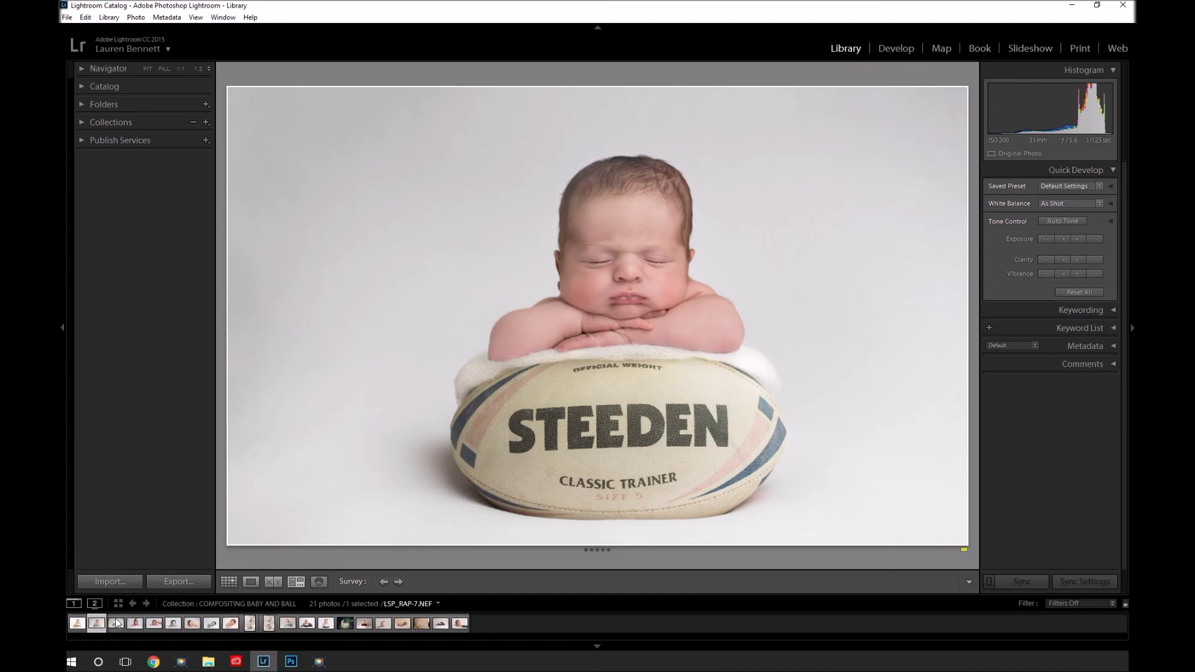
ctrl+click(116, 623)
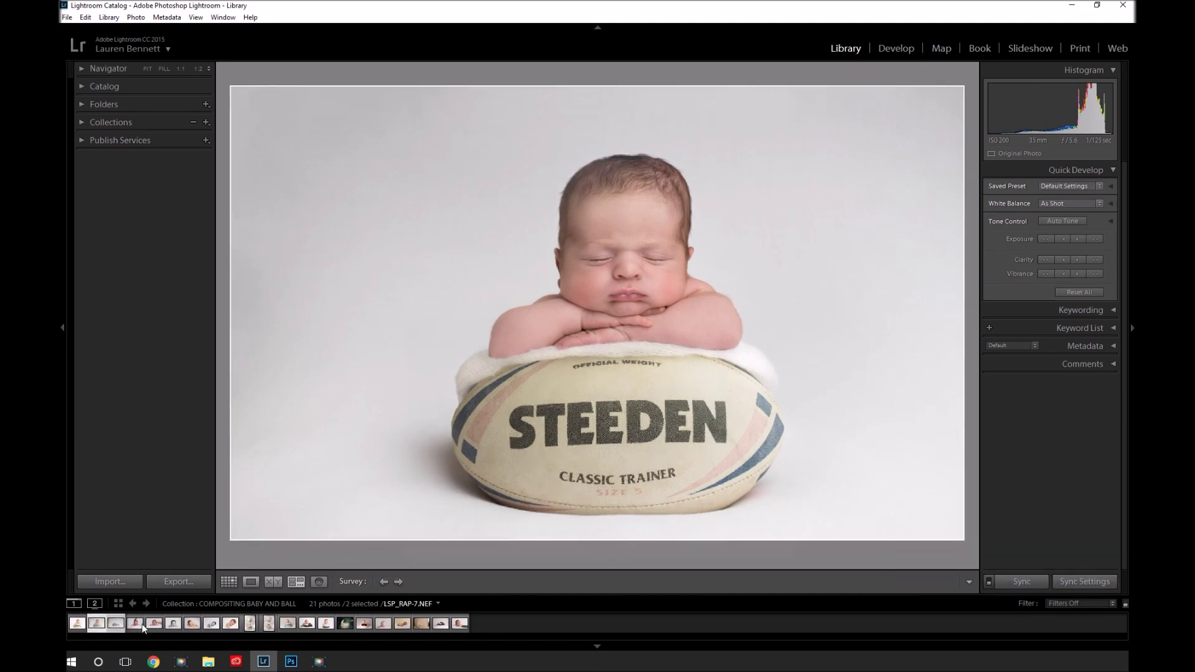
ctrl+click(136, 623)
ctrl+click(154, 623)
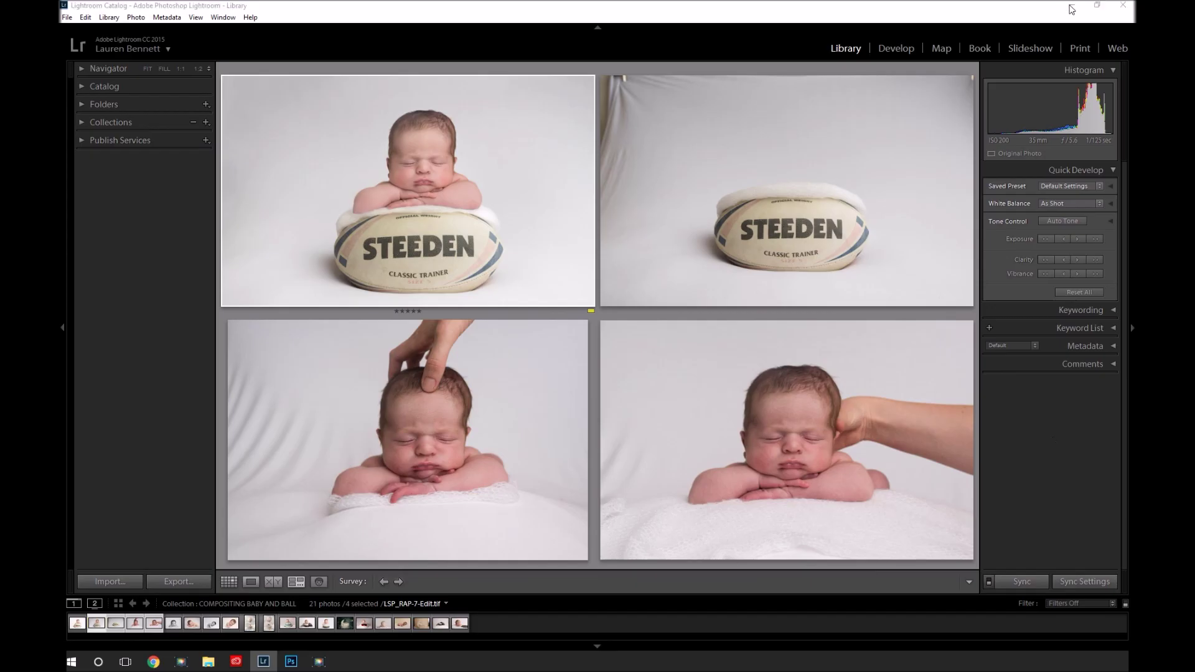
click(1071, 5)
click(1083, 5)
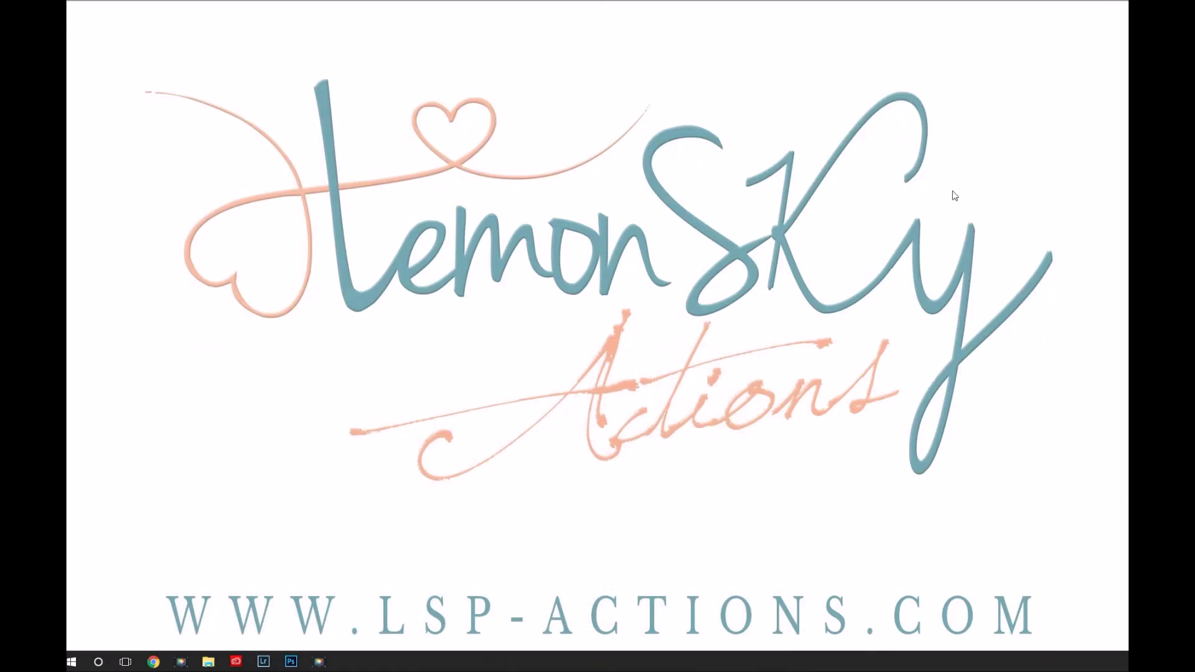